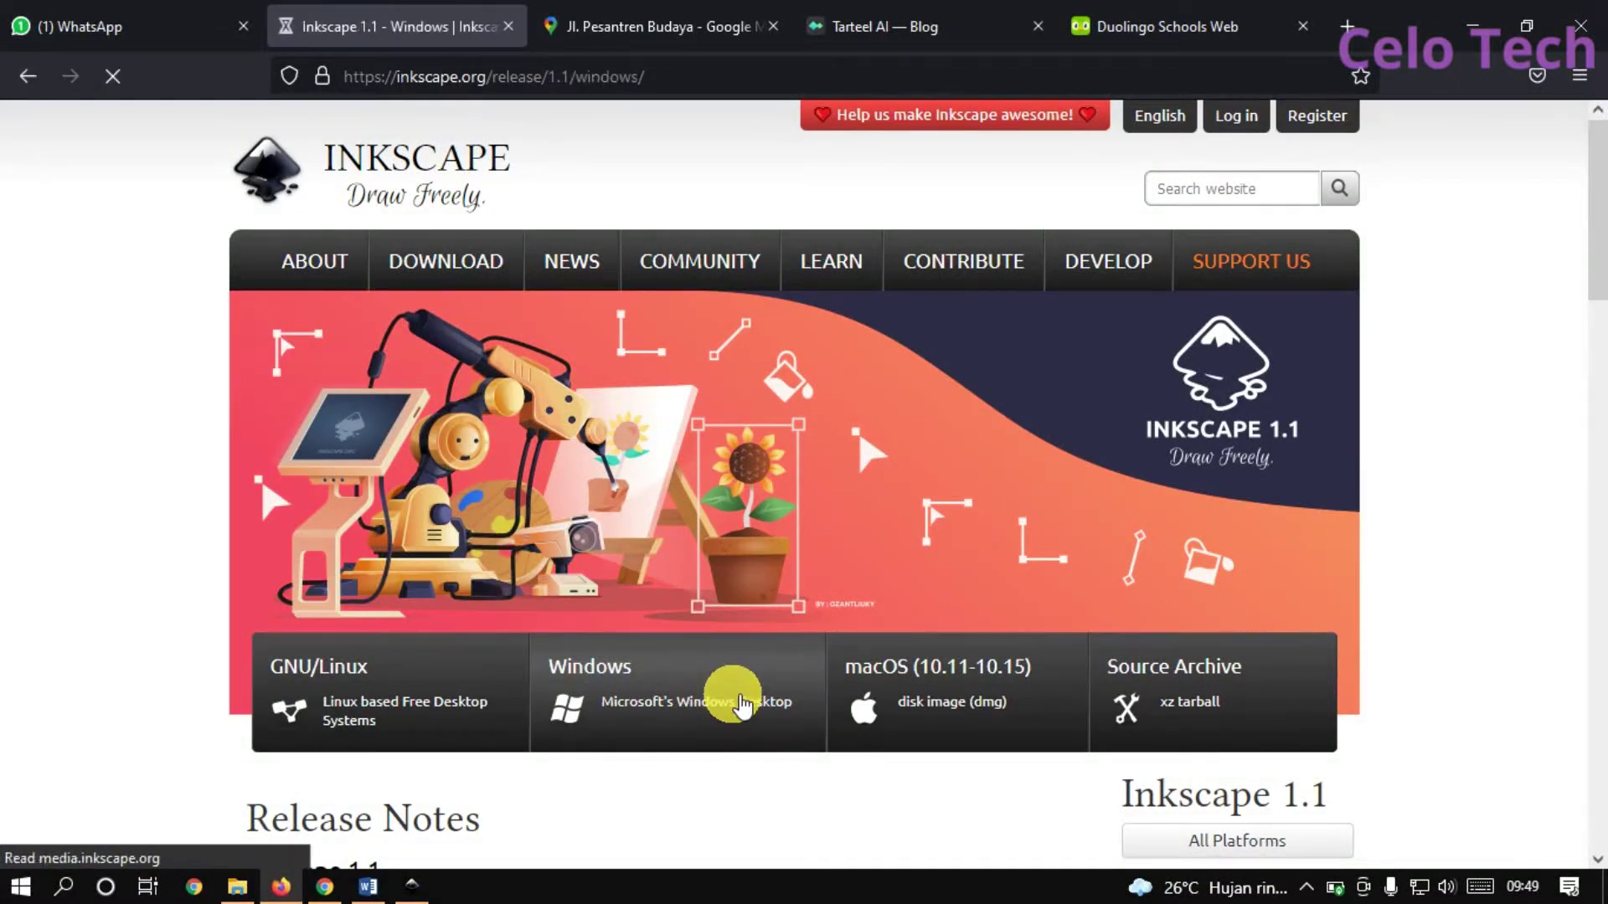
# Scroll the Inkscape 1.1 Windows download page to the 64-bit and 32-bit builds, then return to Inkscape.
pyautogui.scroll(-2, 1590, 243)
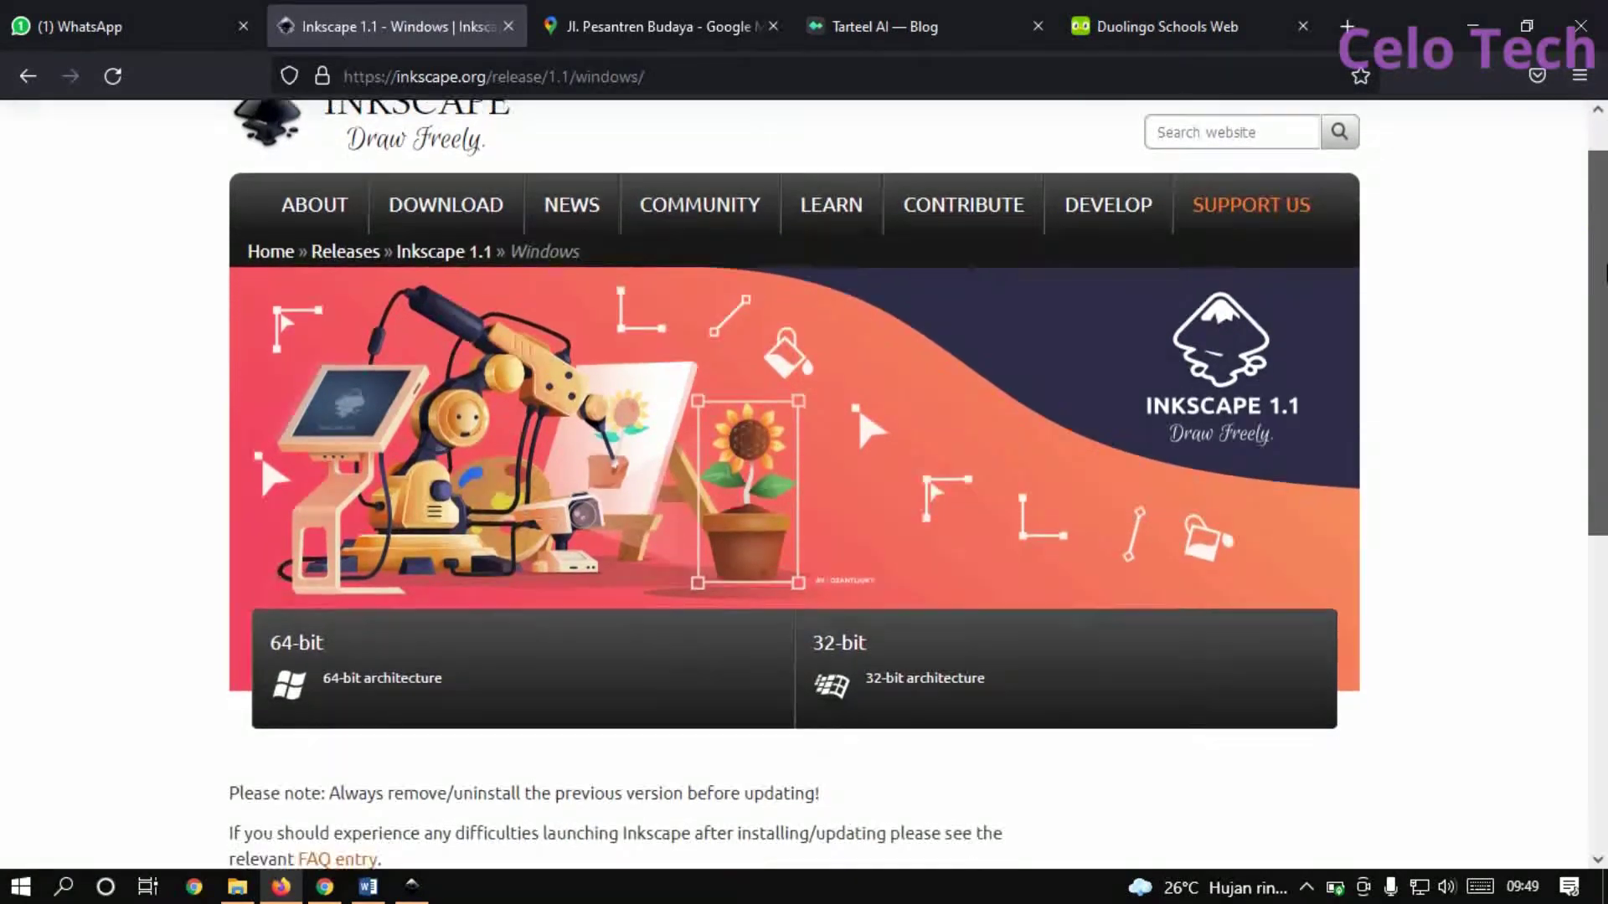
pyautogui.moveTo(1604, 272); pyautogui.dragTo(1603, 290)
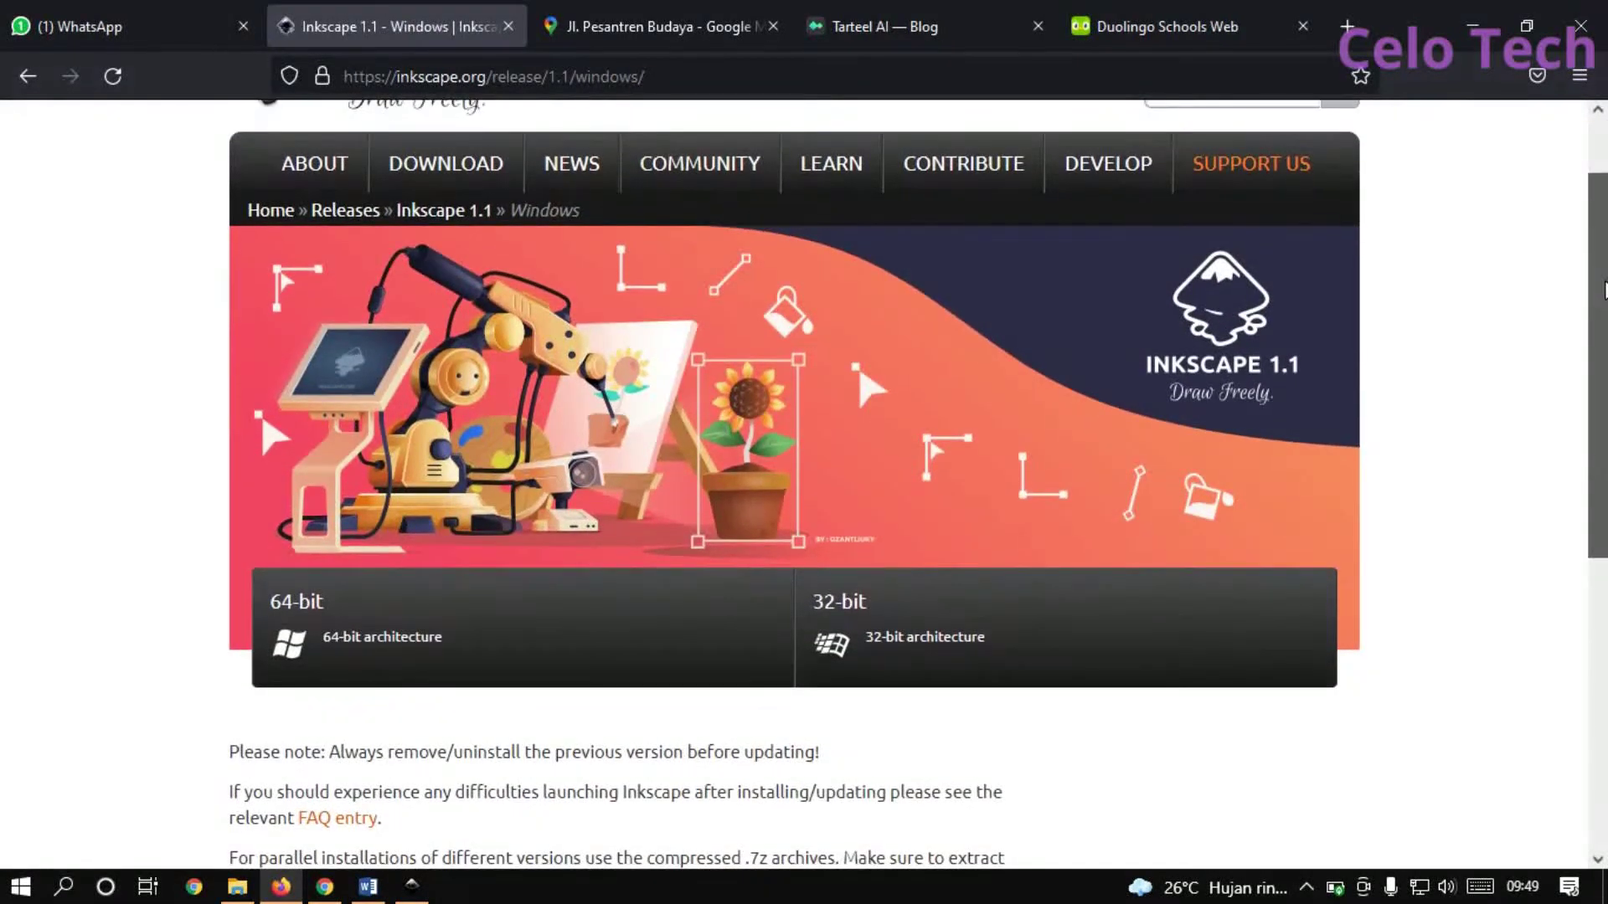
pyautogui.moveTo(1604, 291); pyautogui.dragTo(1603, 270)
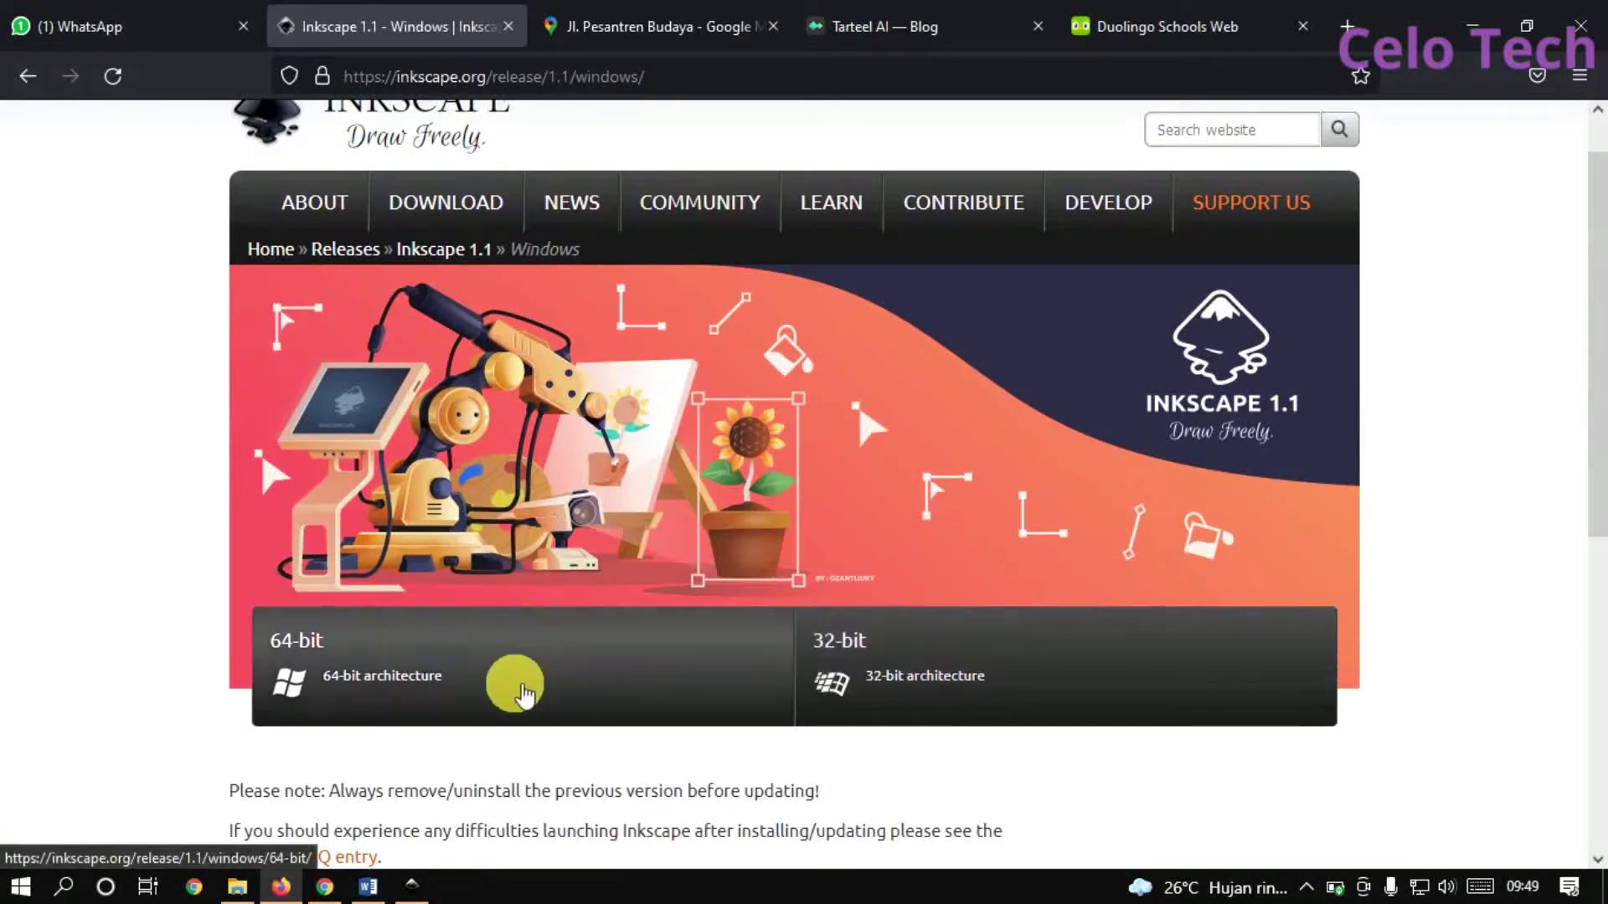
pyautogui.moveTo(1604, 474); pyautogui.dragTo(1604, 459)
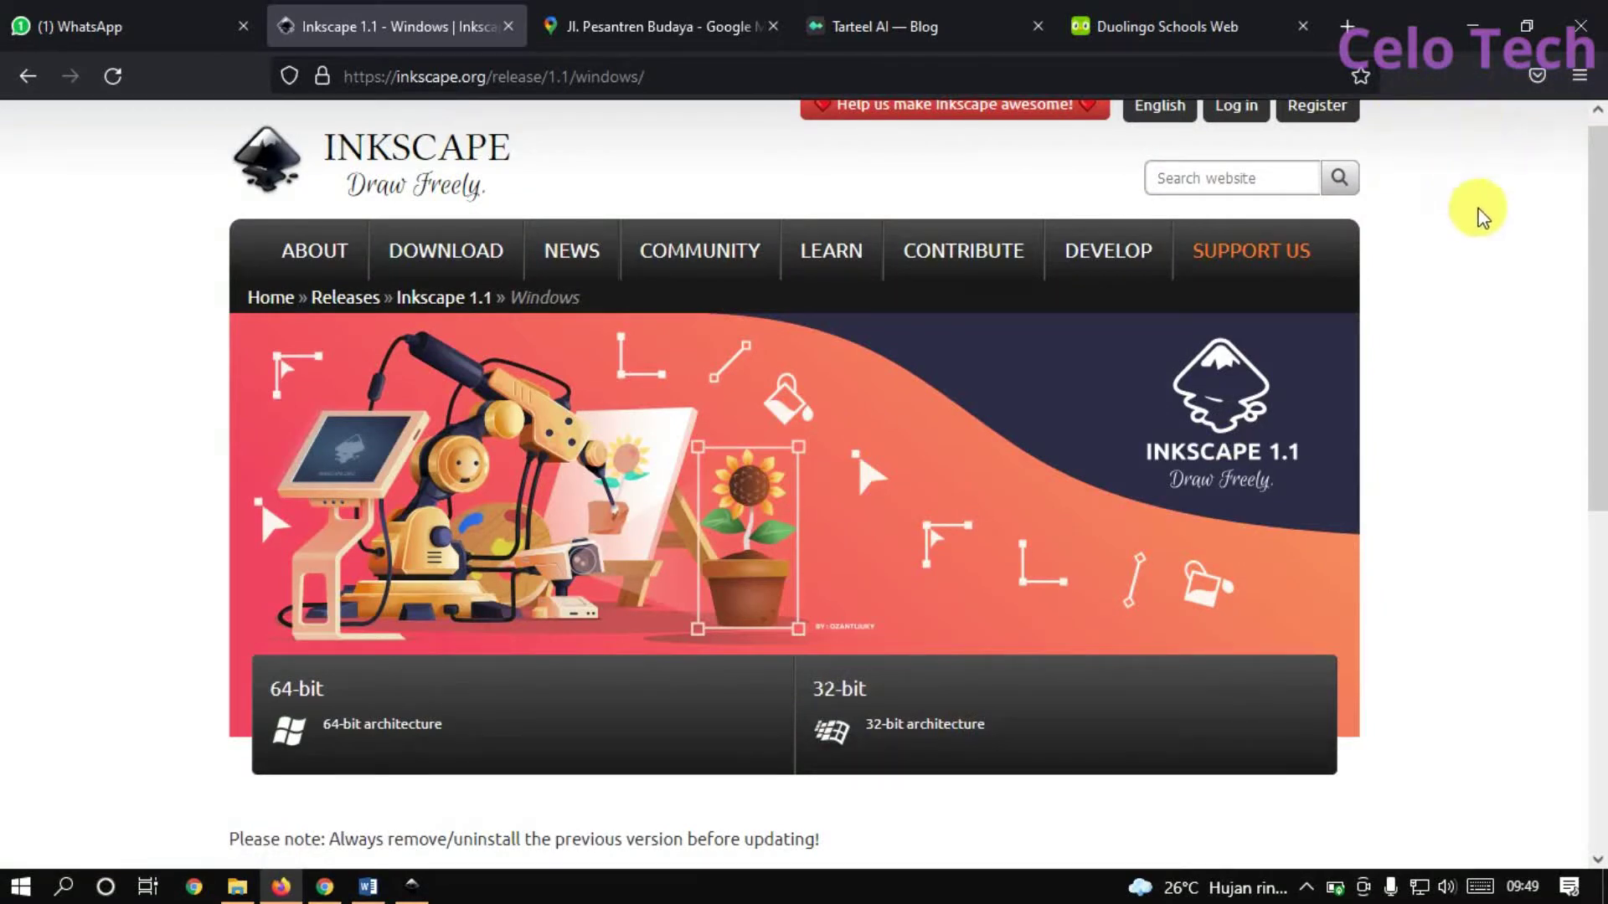
pyautogui.hotkey('alt', 'Tab')
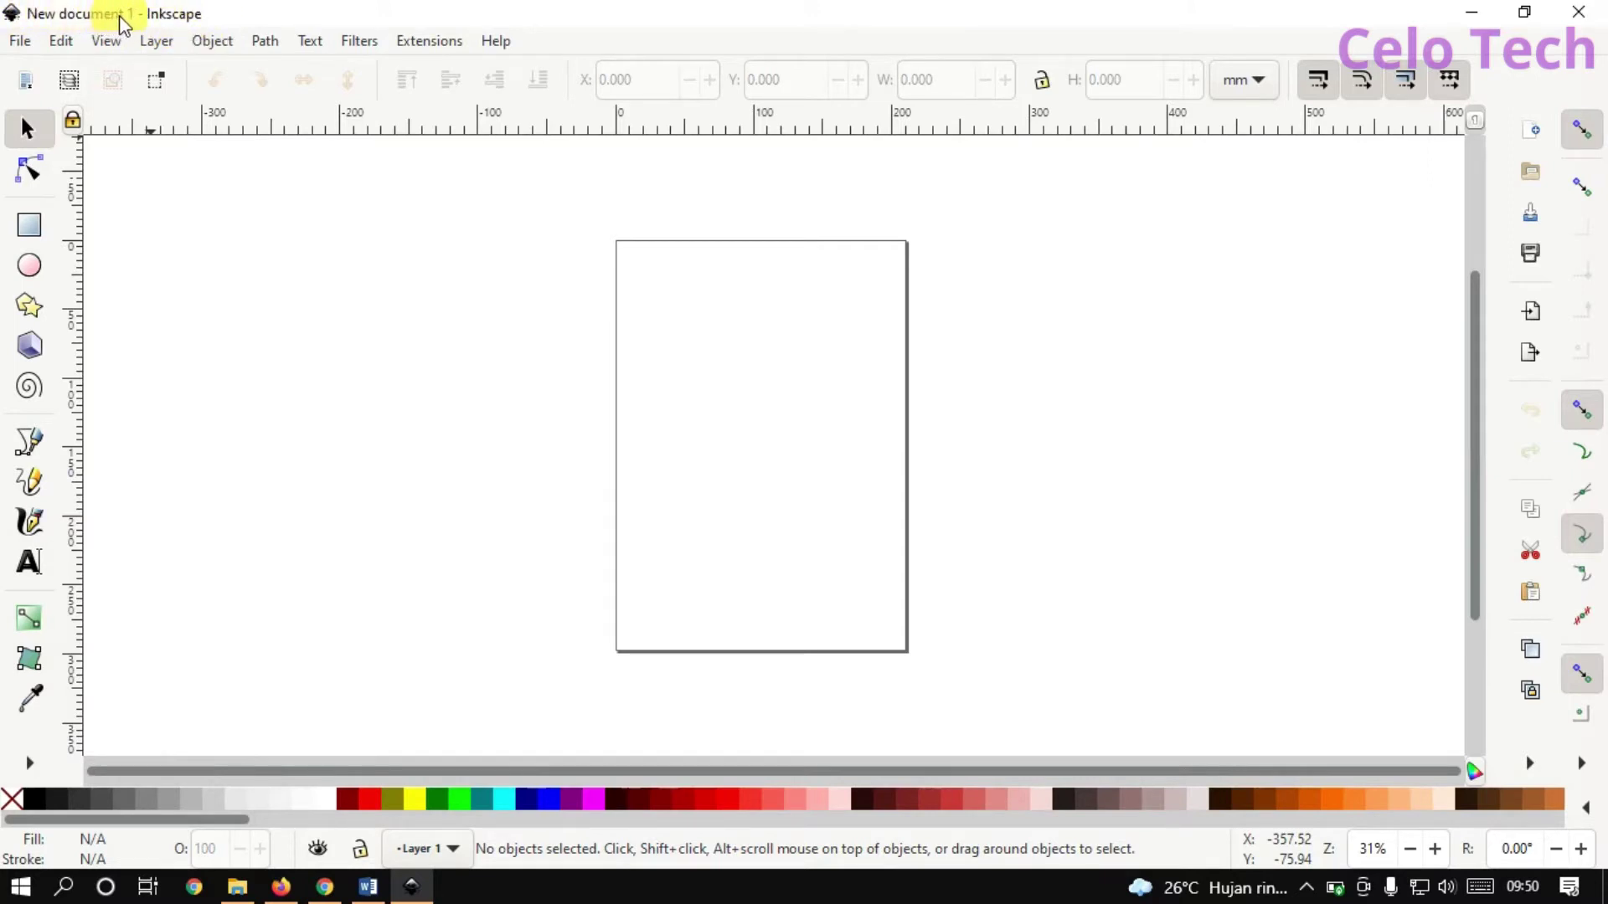
pyautogui.click(20, 42)
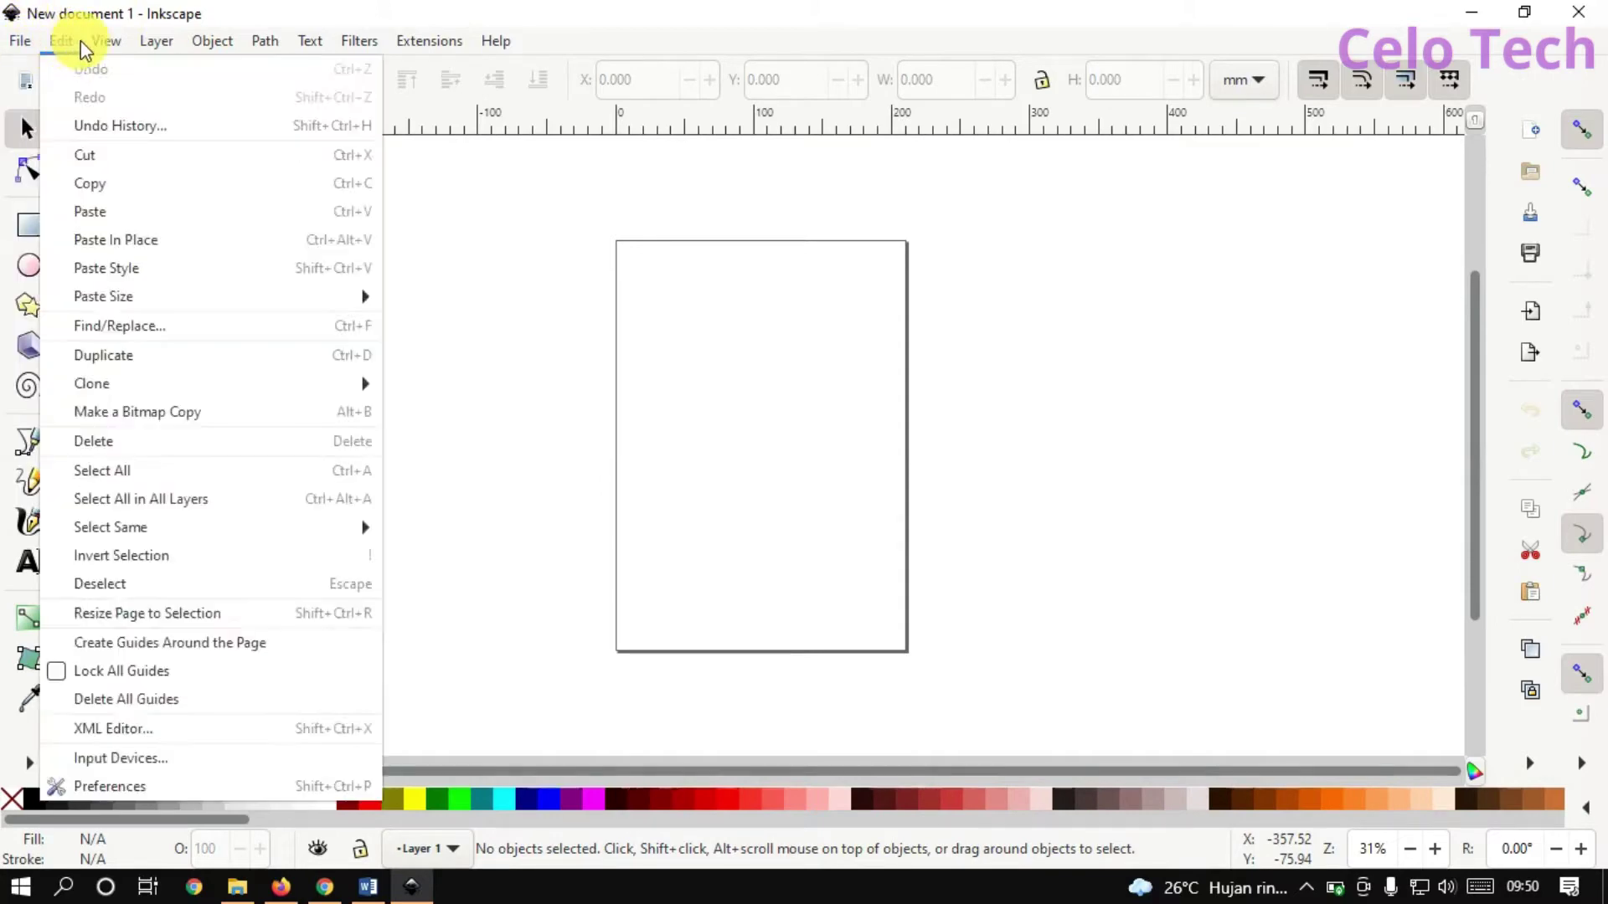
pyautogui.click(107, 42)
pyautogui.click(156, 42)
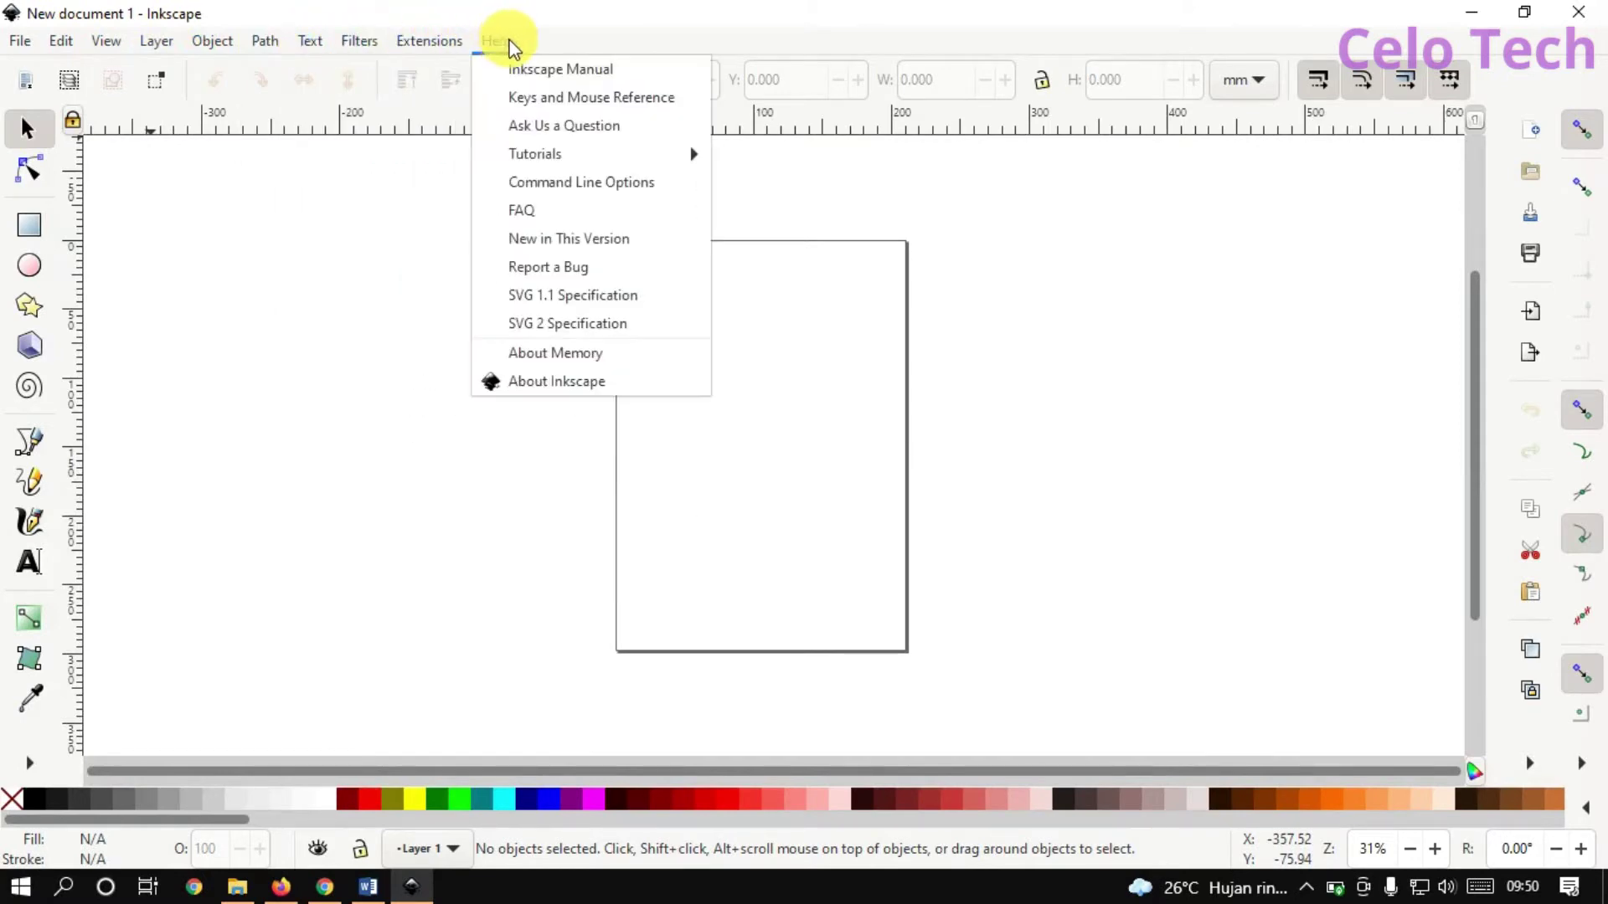
pyautogui.click(418, 40)
pyautogui.click(106, 41)
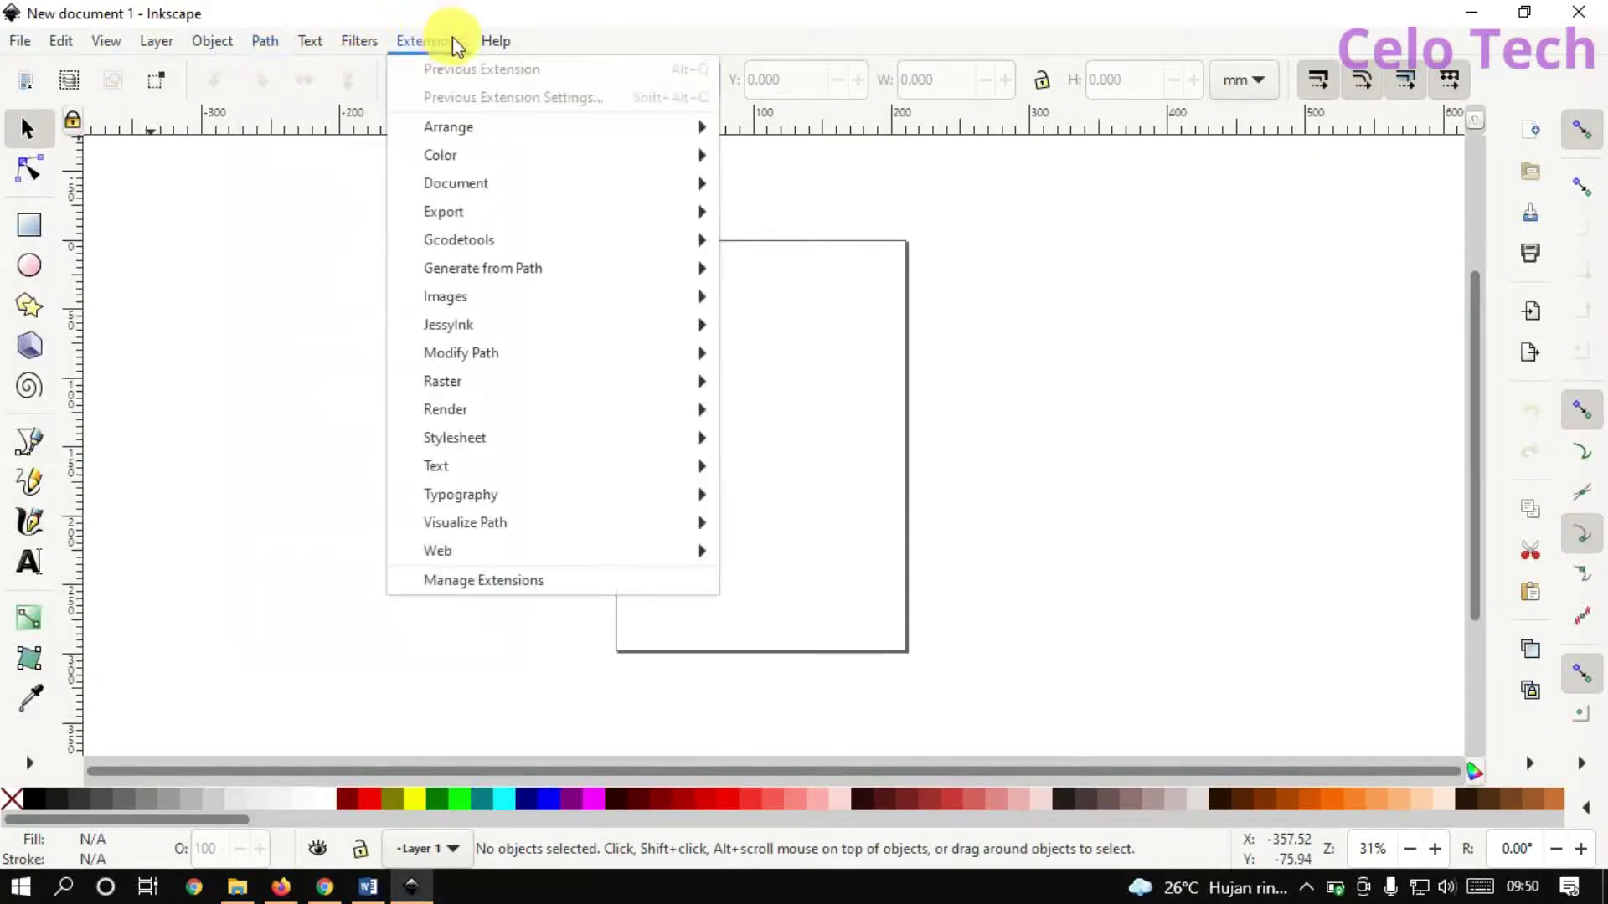
pyautogui.click(31, 137)
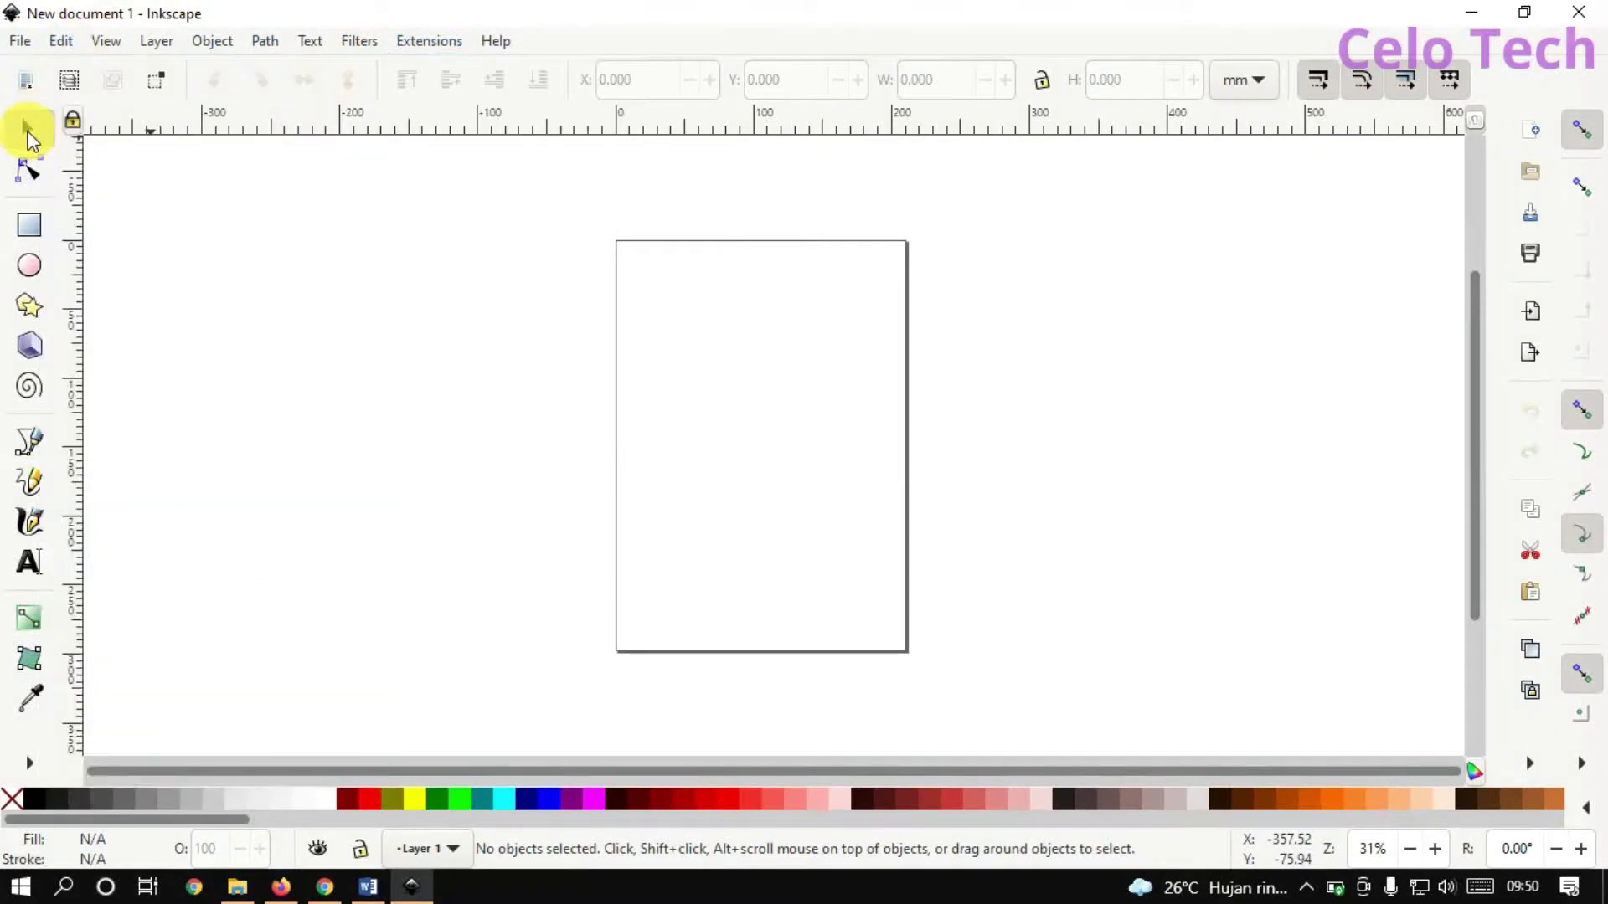
pyautogui.click(31, 172)
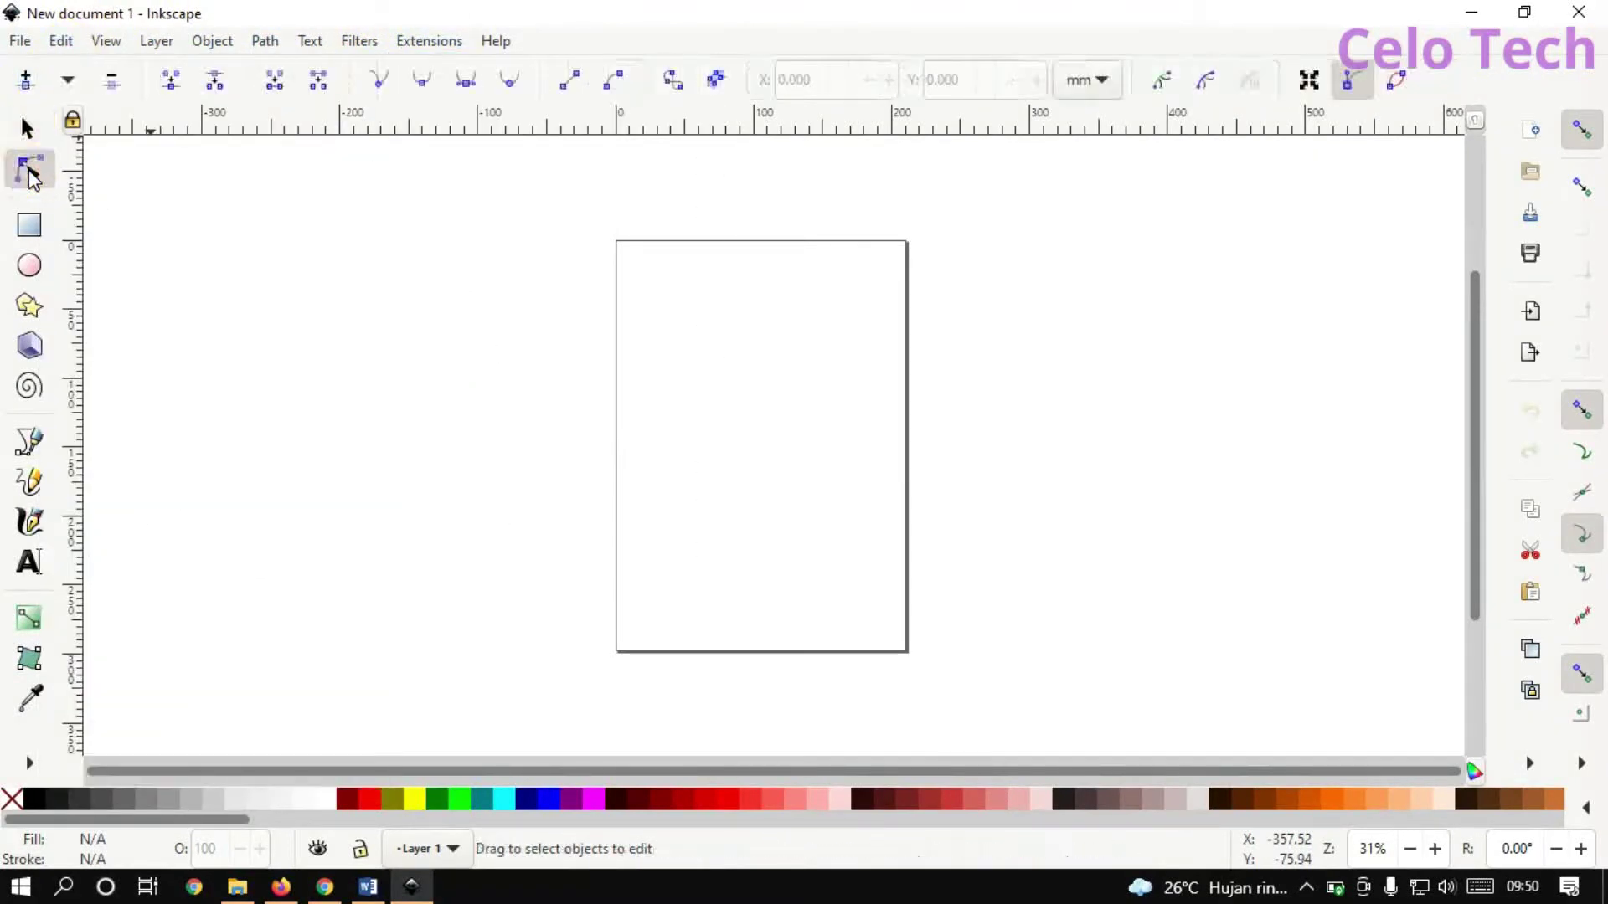
pyautogui.click(33, 227)
pyautogui.click(30, 278)
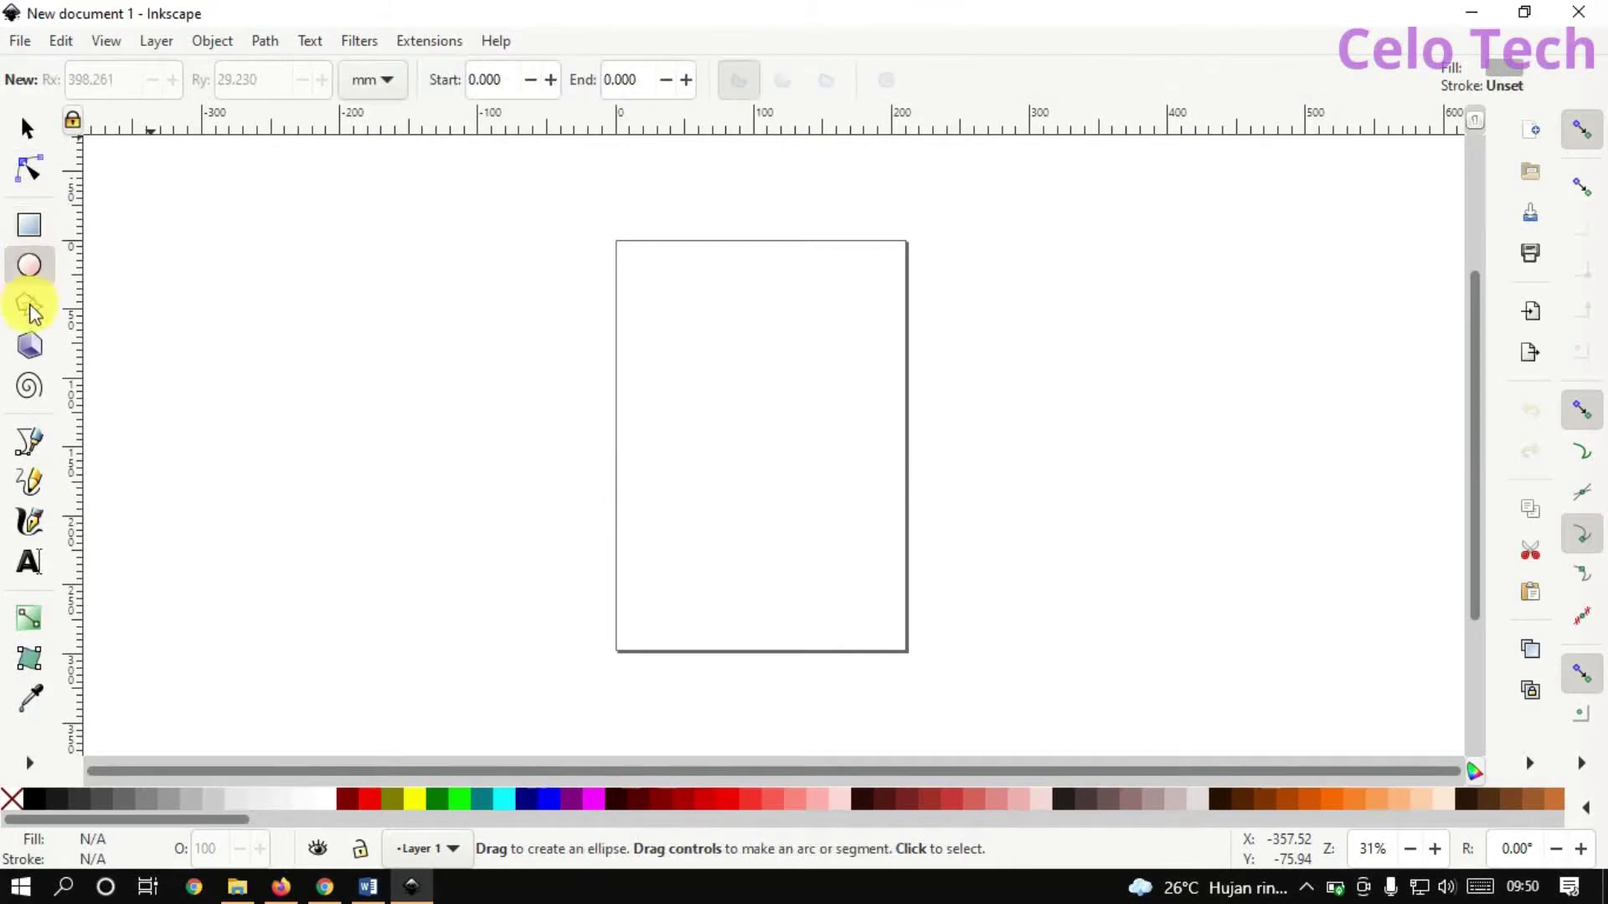
pyautogui.click(31, 316)
pyautogui.click(30, 356)
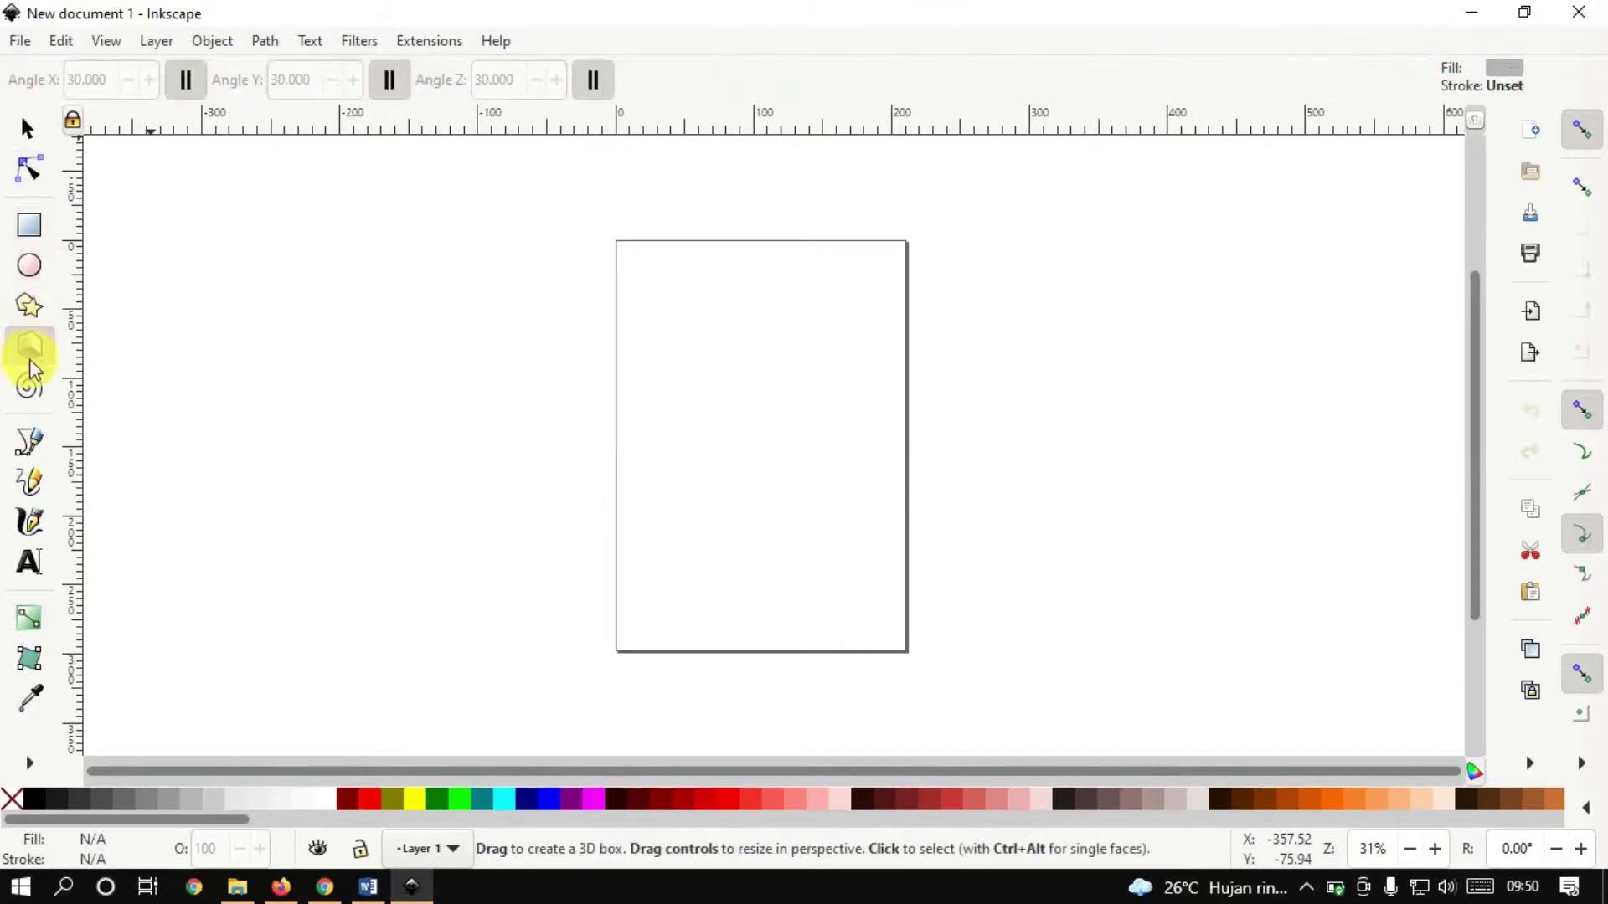
pyautogui.click(33, 494)
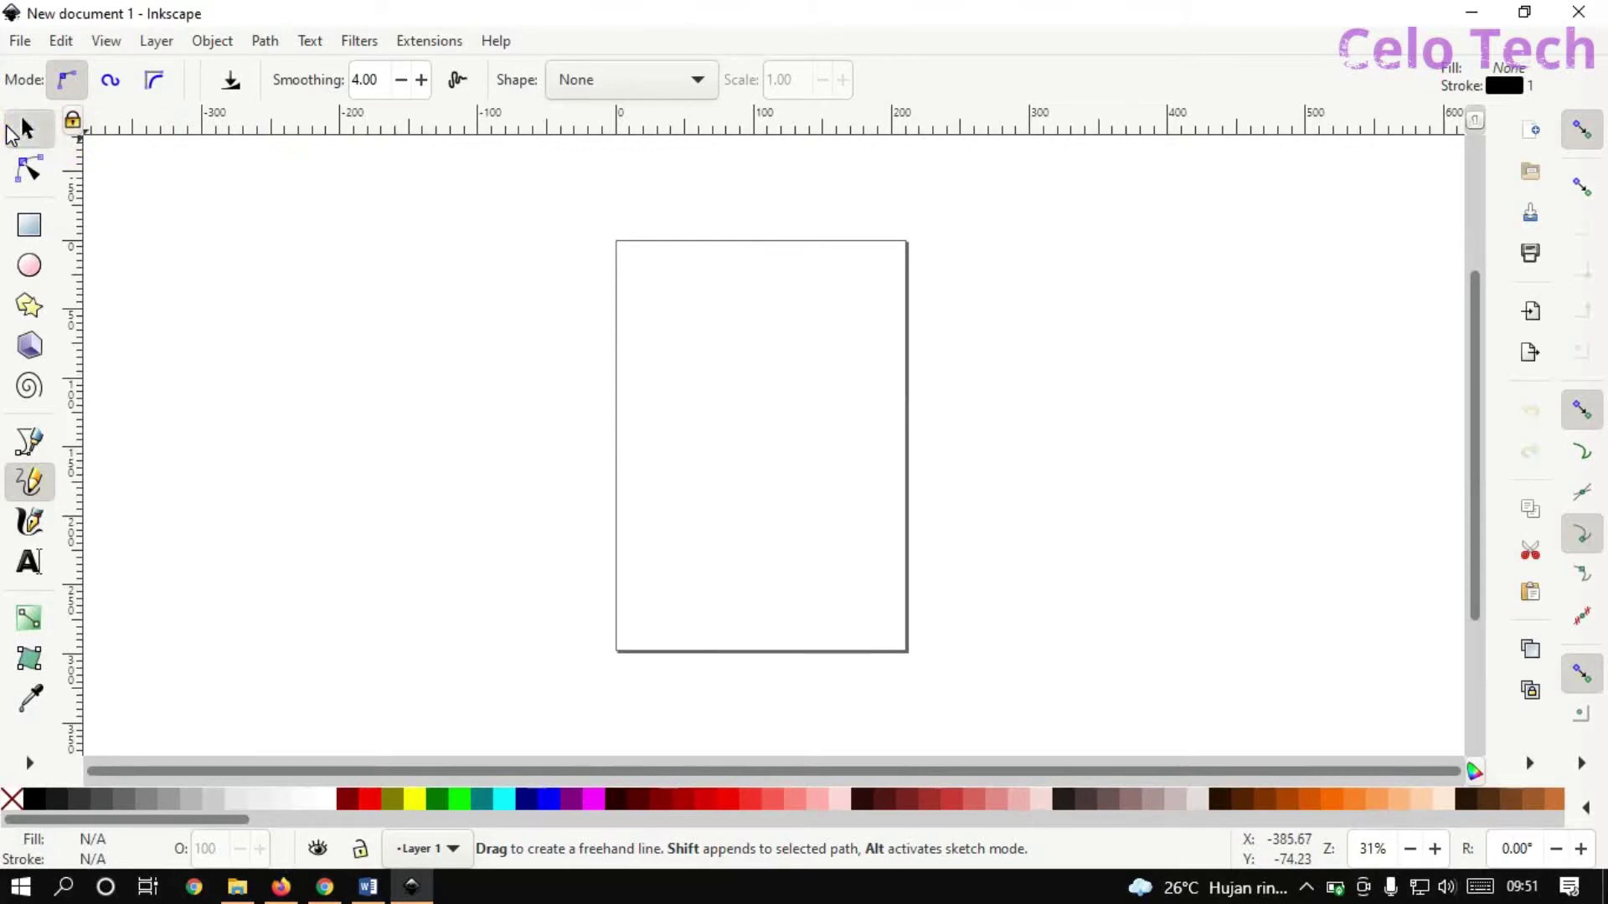
pyautogui.click(12, 130)
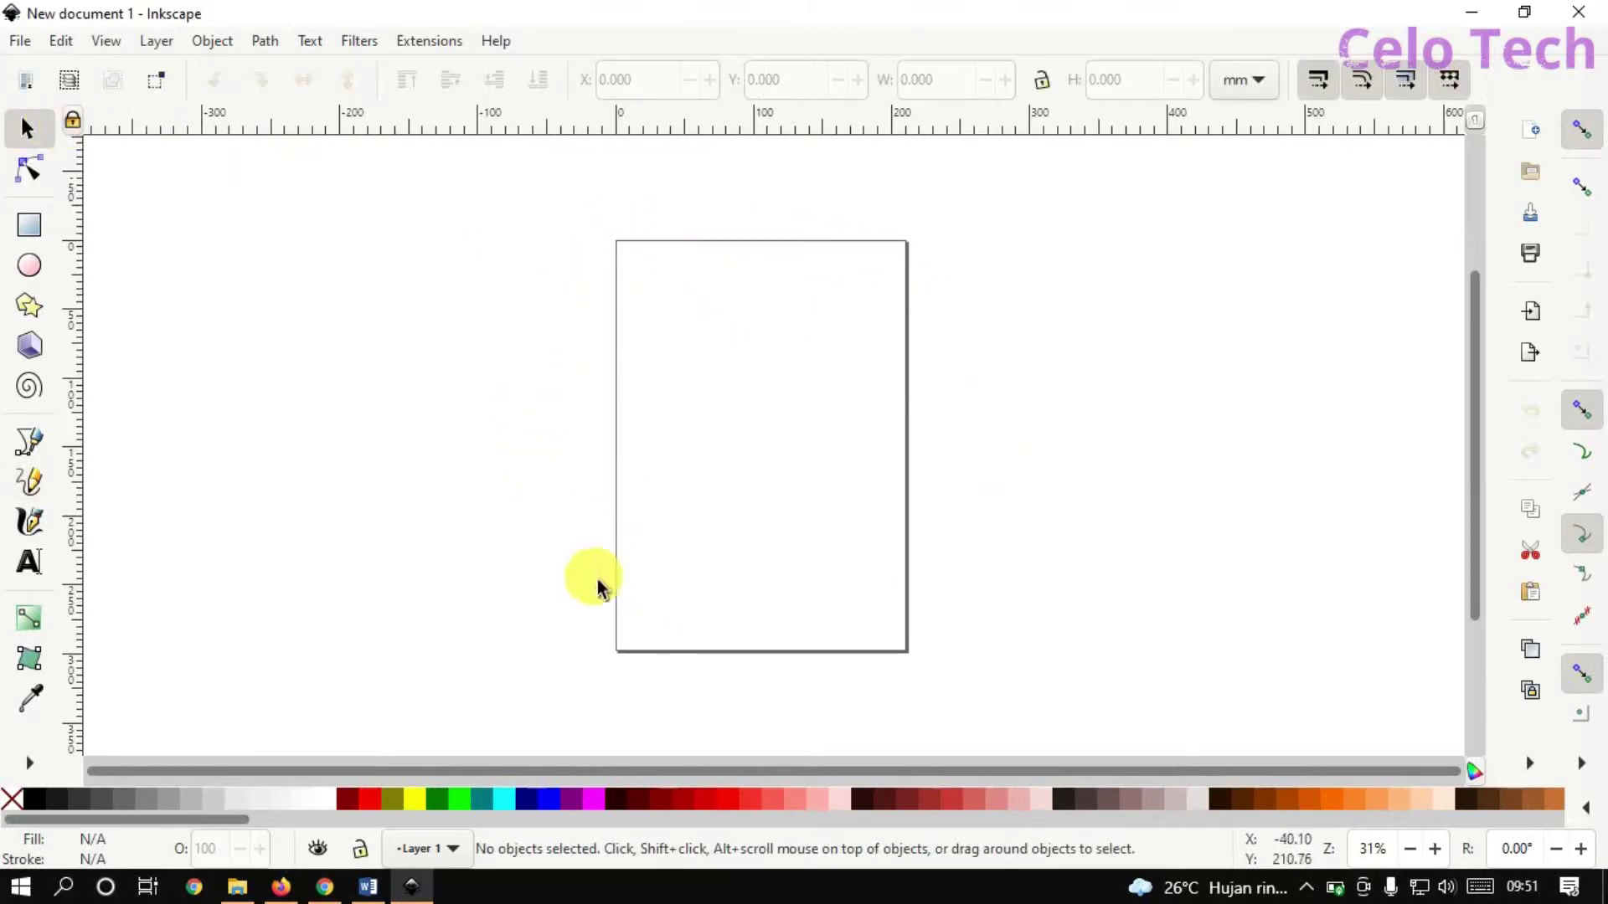
pyautogui.click(19, 41)
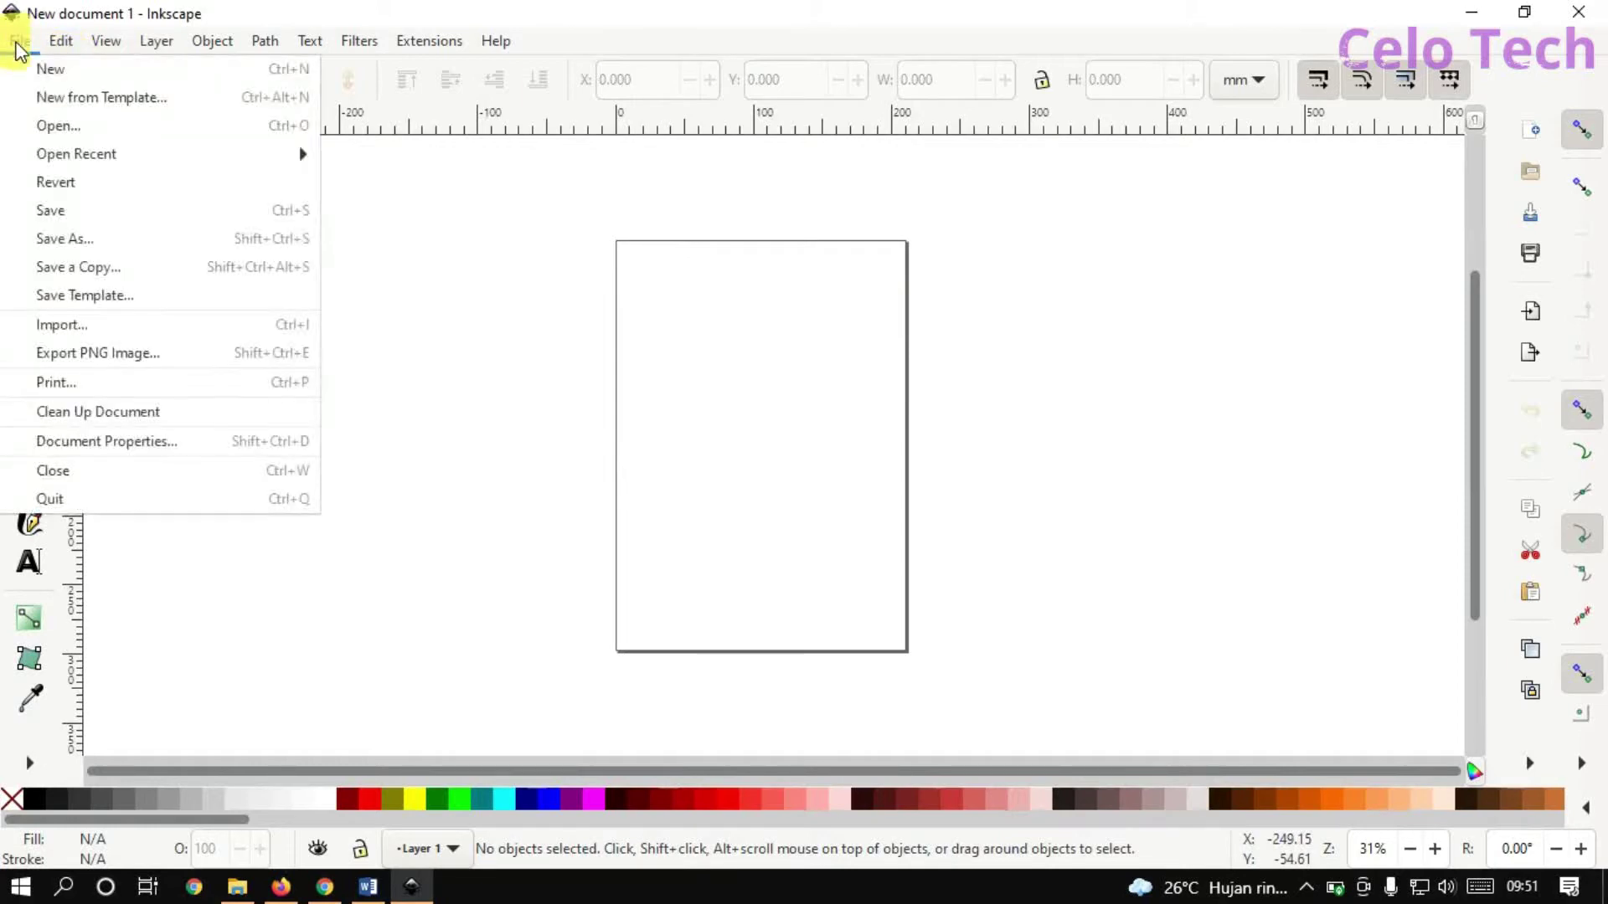
pyautogui.click(136, 451)
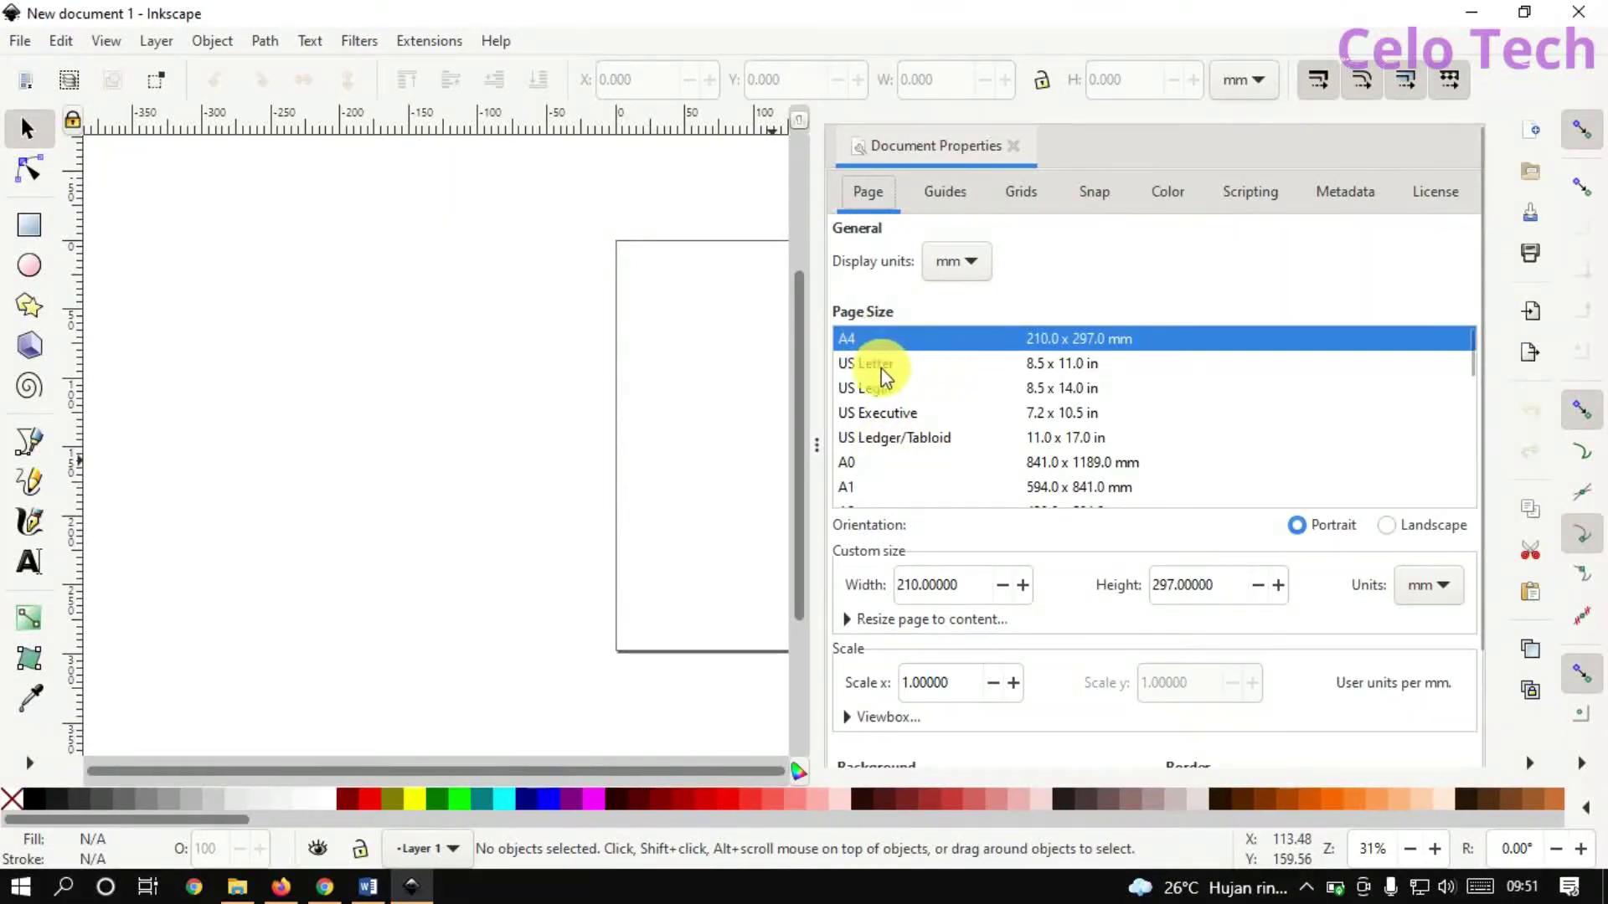
pyautogui.click(980, 258)
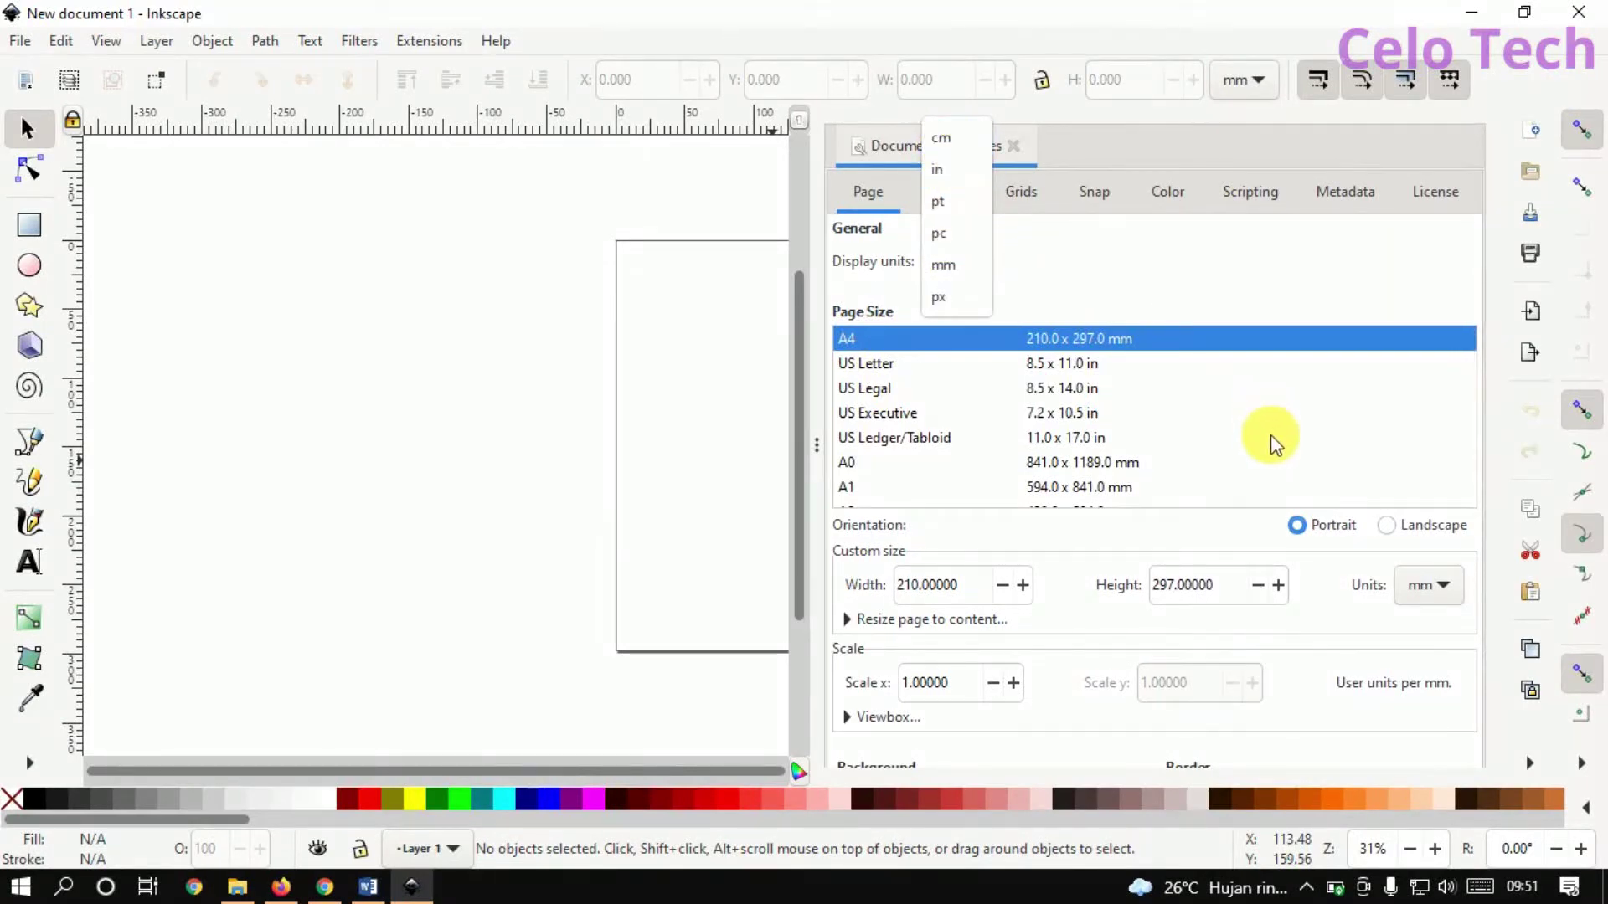
pyautogui.click(1357, 457)
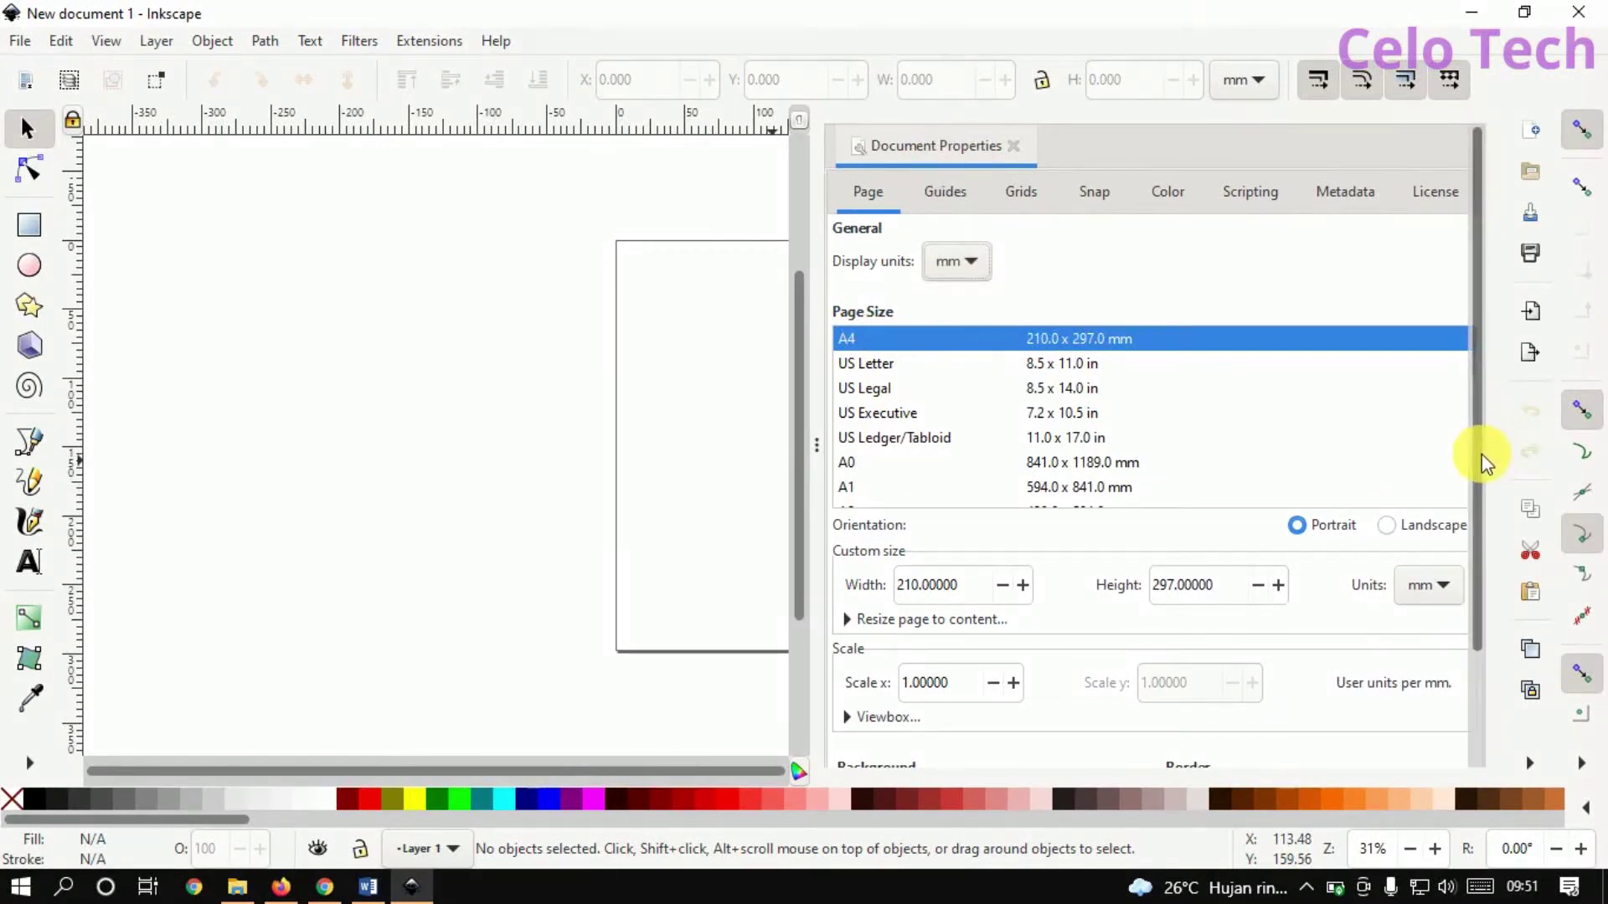
pyautogui.click(1453, 487)
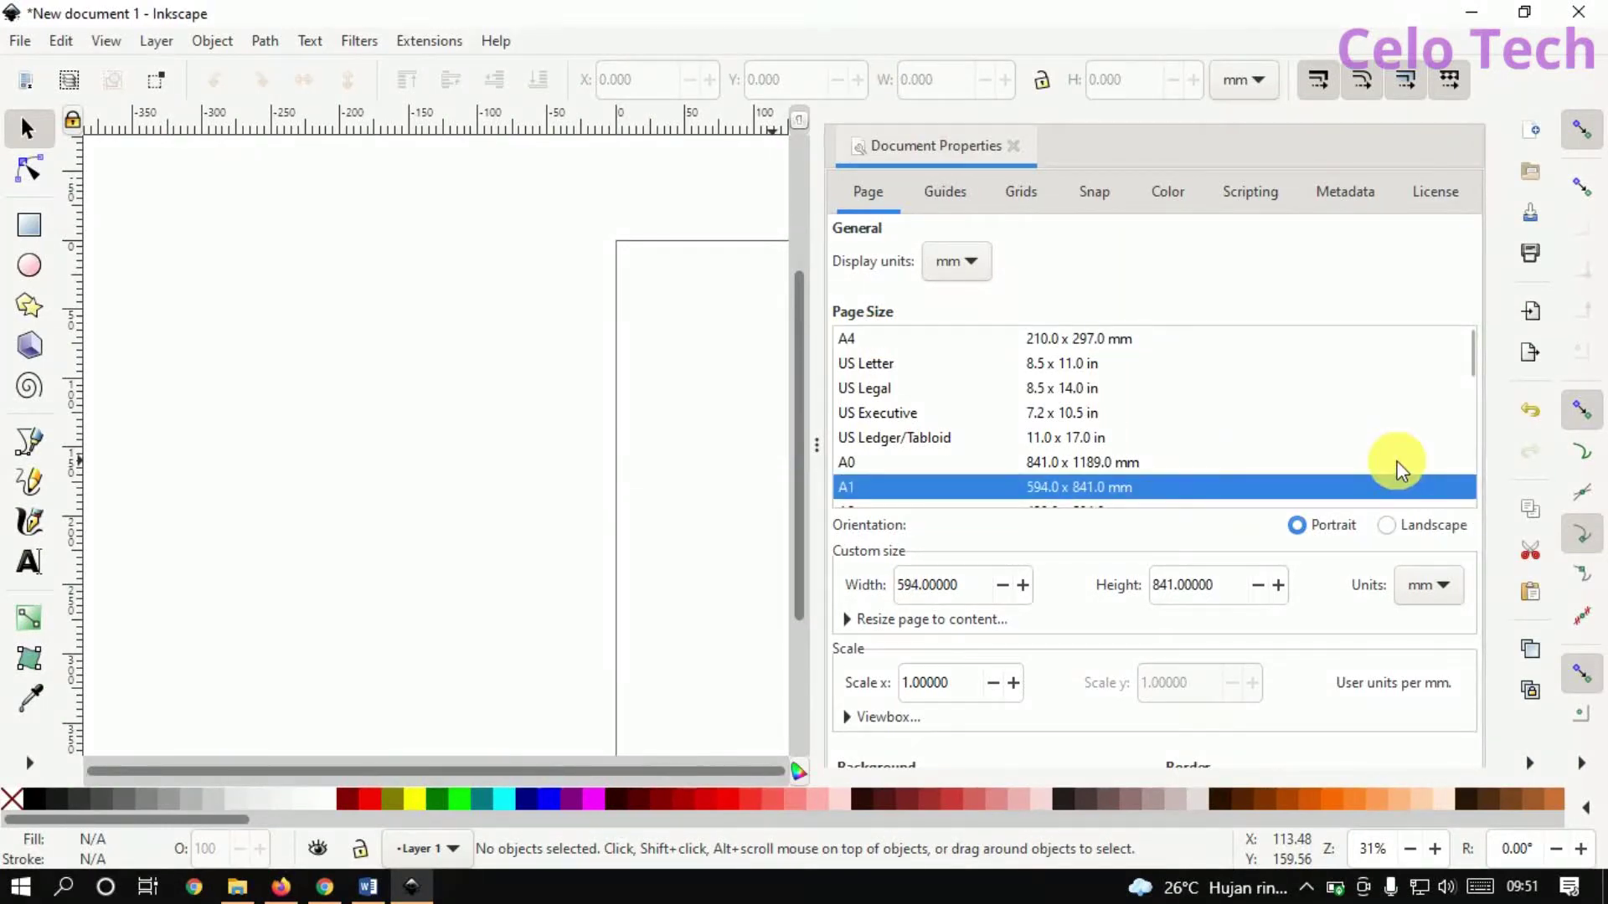
pyautogui.press('Down')
pyautogui.press('Down')
pyautogui.press('Down')
pyautogui.press('Down')
pyautogui.press('Down')
pyautogui.press('Down')
pyautogui.press('Down')
pyautogui.press('Down')
pyautogui.press('Down')
pyautogui.press('Down')
pyautogui.press('Down')
pyautogui.press('Down')
pyautogui.press('Down')
pyautogui.press('Down')
pyautogui.press('Down')
pyautogui.press('Down')
pyautogui.press('Down')
pyautogui.press('Down')
pyautogui.press('Down')
pyautogui.press('Down')
pyautogui.press('Down')
pyautogui.press('Down')
pyautogui.press('Down')
pyautogui.press('Down')
pyautogui.press('Down')
pyautogui.press('Down')
pyautogui.press('Down')
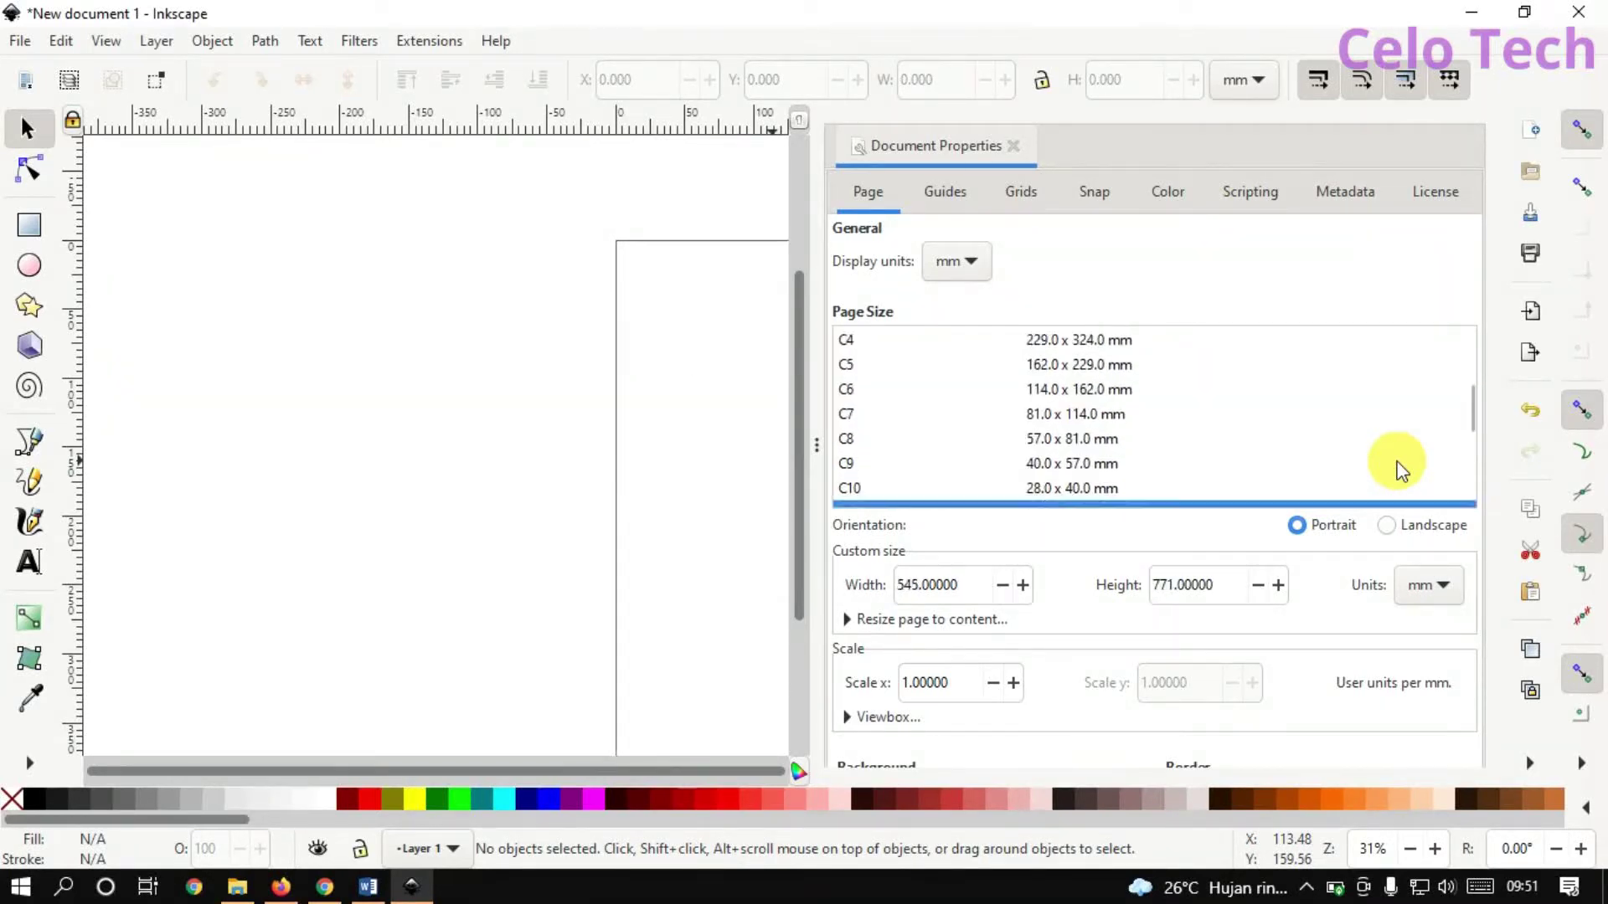
pyautogui.press('Up')
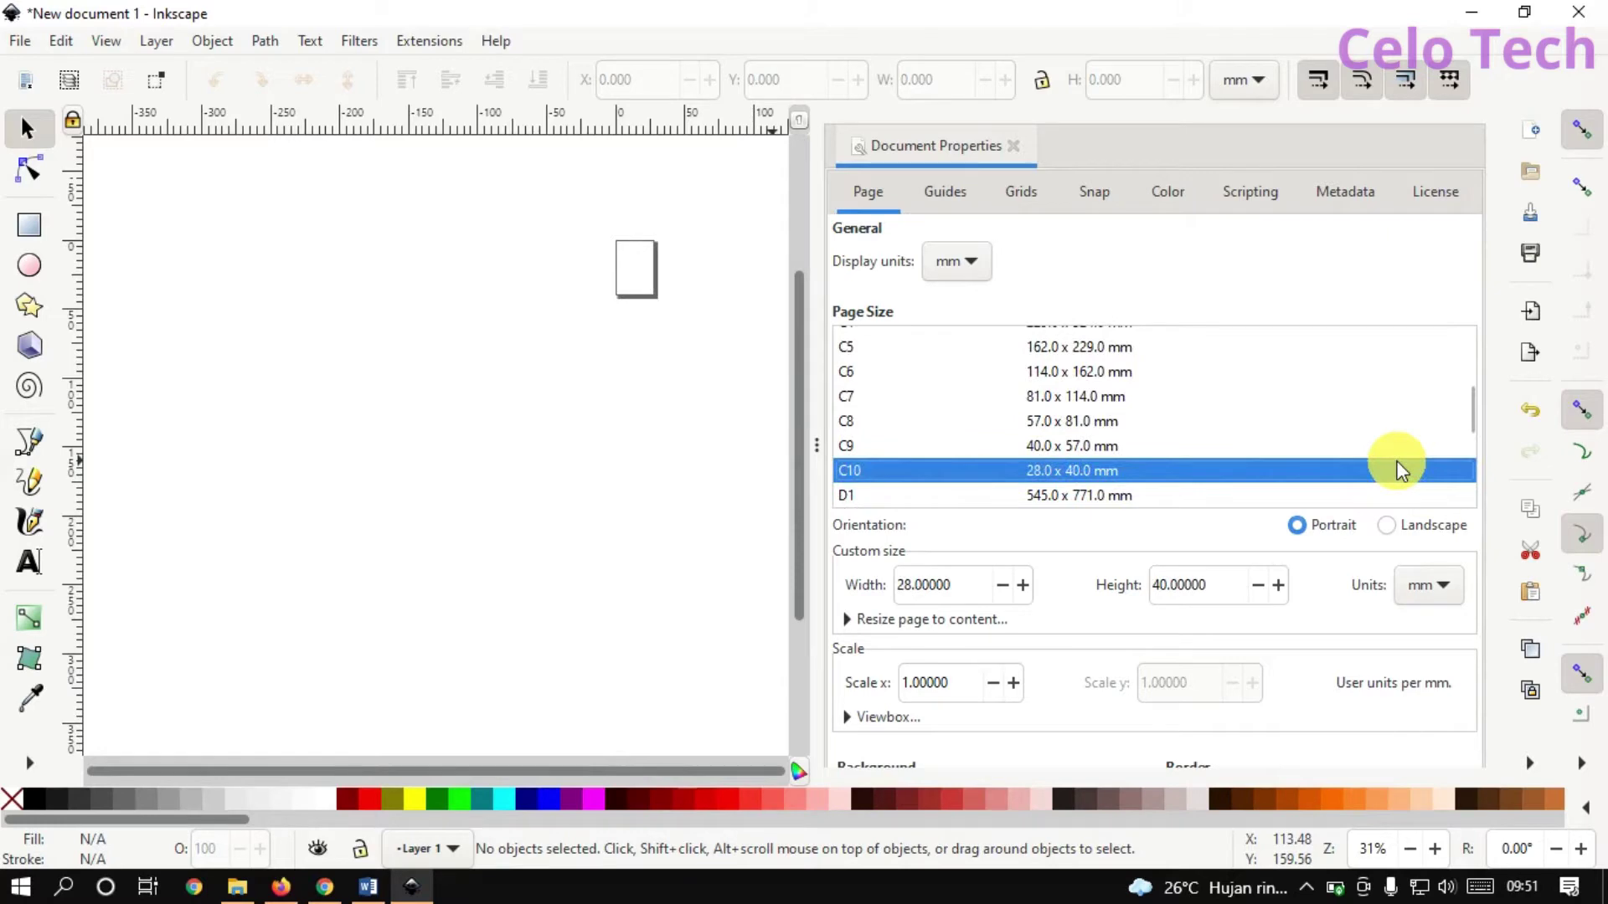
pyautogui.press('Up')
pyautogui.press('Up')
pyautogui.press('Up')
pyautogui.press('Up')
pyautogui.press('Up')
pyautogui.press('Up')
pyautogui.press('Up')
pyautogui.press('Up')
pyautogui.press('Up')
pyautogui.press('Up')
pyautogui.press('Up')
pyautogui.press('Up')
pyautogui.press('Up')
pyautogui.press('Up')
pyautogui.press('Up')
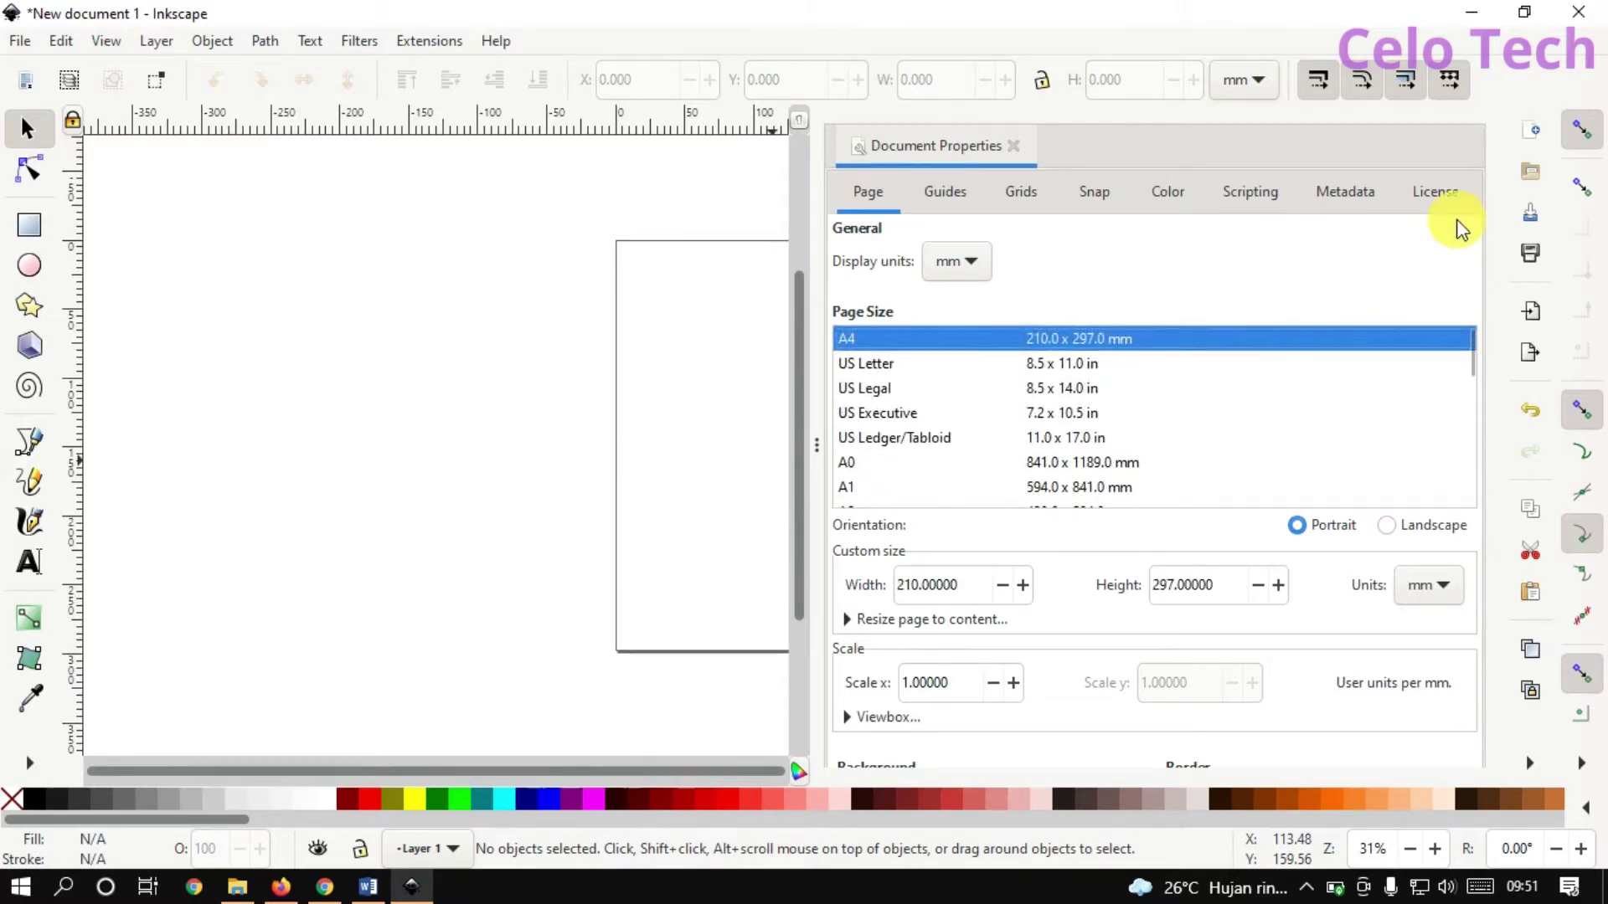
pyautogui.click(1014, 159)
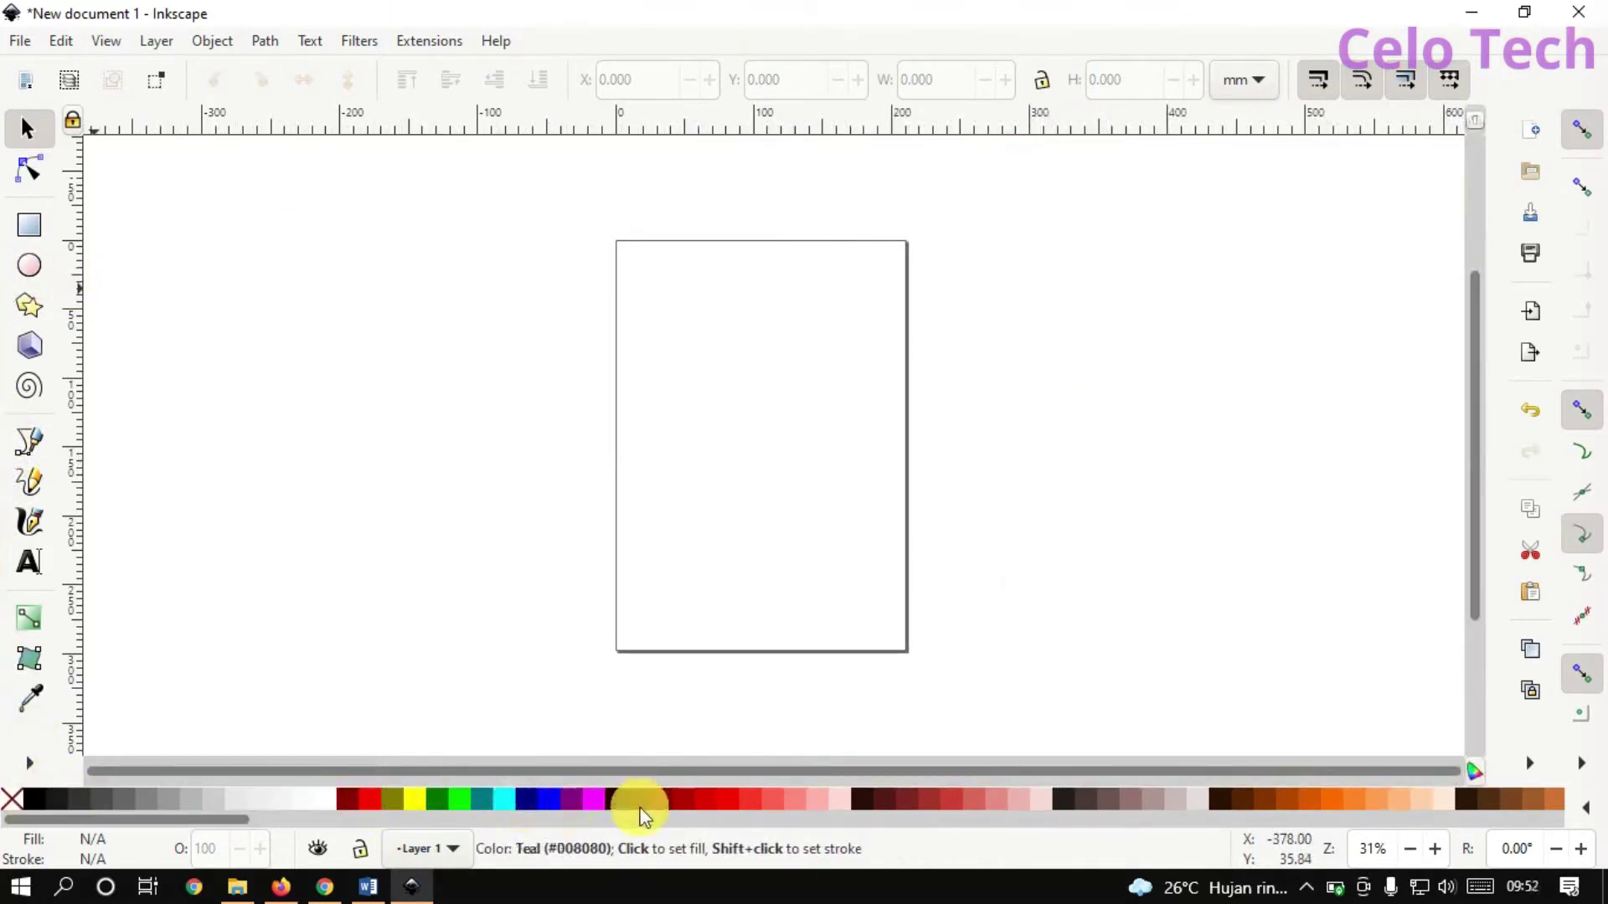
# Zoom in three steps and scroll around the blank page to inspect it.
pyautogui.moveTo(138, 823)
pyautogui.mouseDown()
pyautogui.moveTo(566, 825)
pyautogui.moveTo(951, 859)
pyautogui.moveTo(1548, 836)
pyautogui.moveTo(147, 831)
pyautogui.mouseUp()
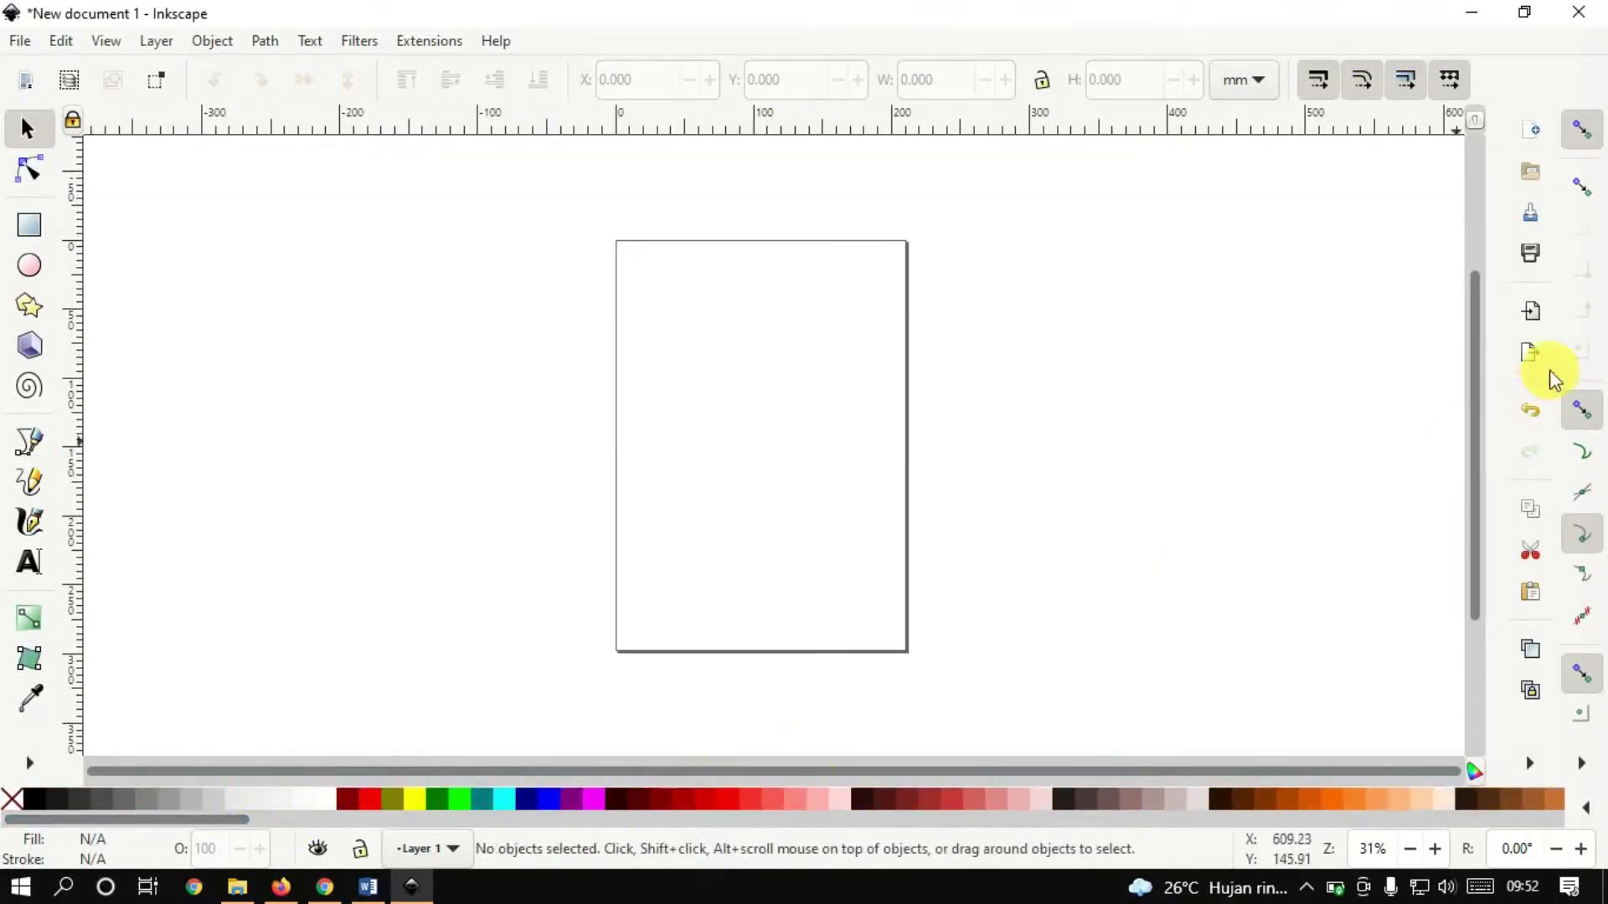
pyautogui.moveTo(1471, 301)
pyautogui.mouseDown()
pyautogui.moveTo(1469, 403)
pyautogui.moveTo(1480, 335)
pyautogui.mouseUp()
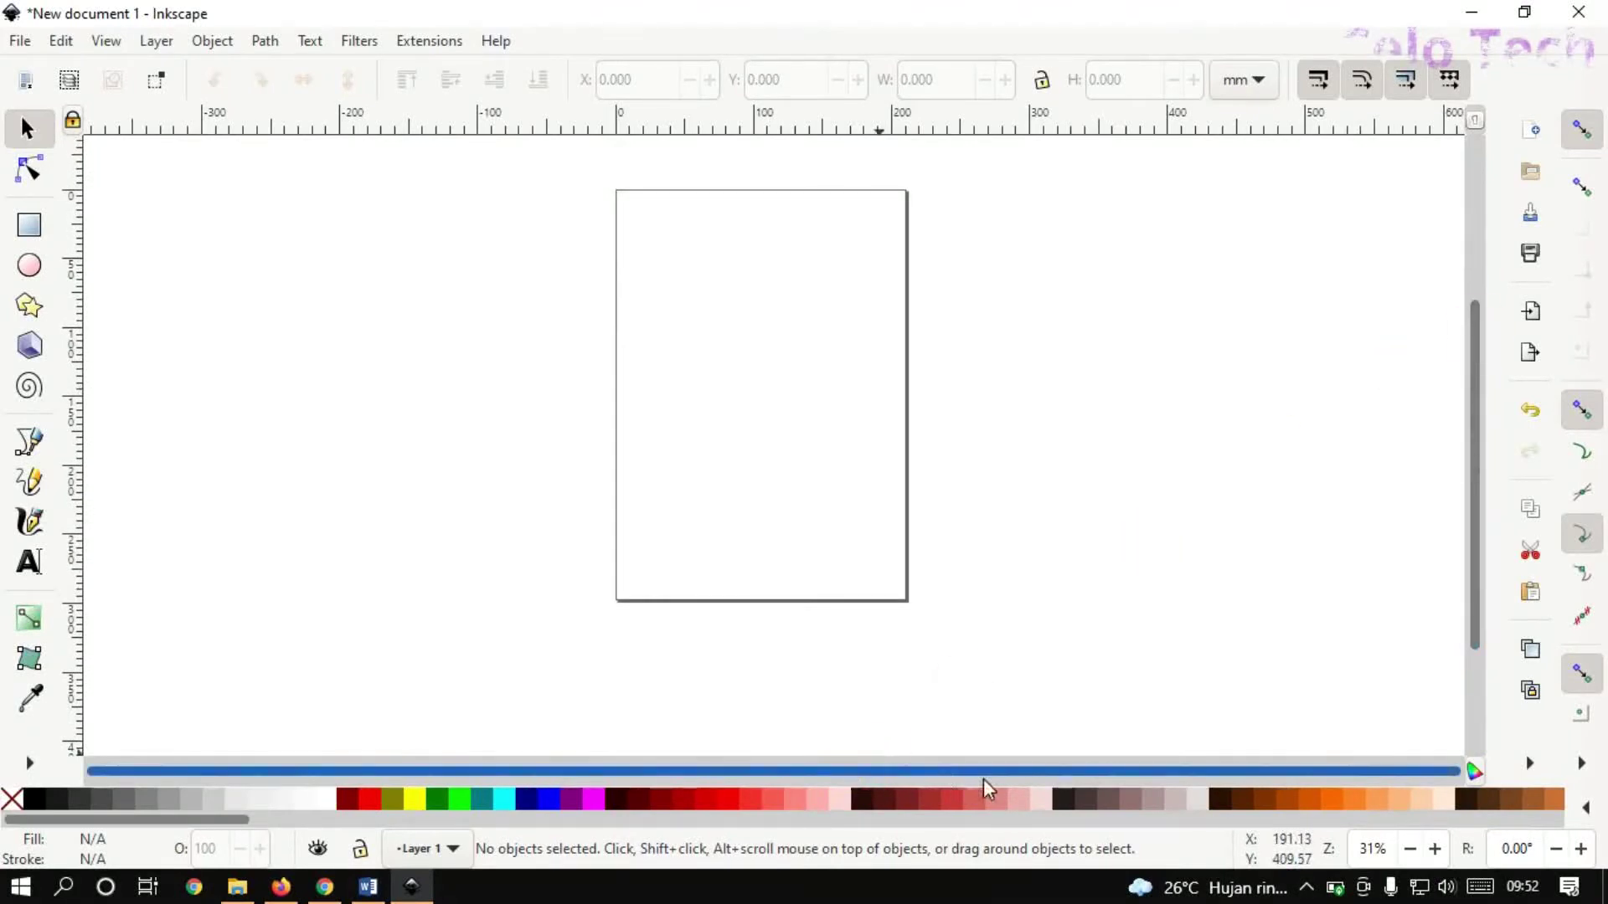
pyautogui.click(823, 727)
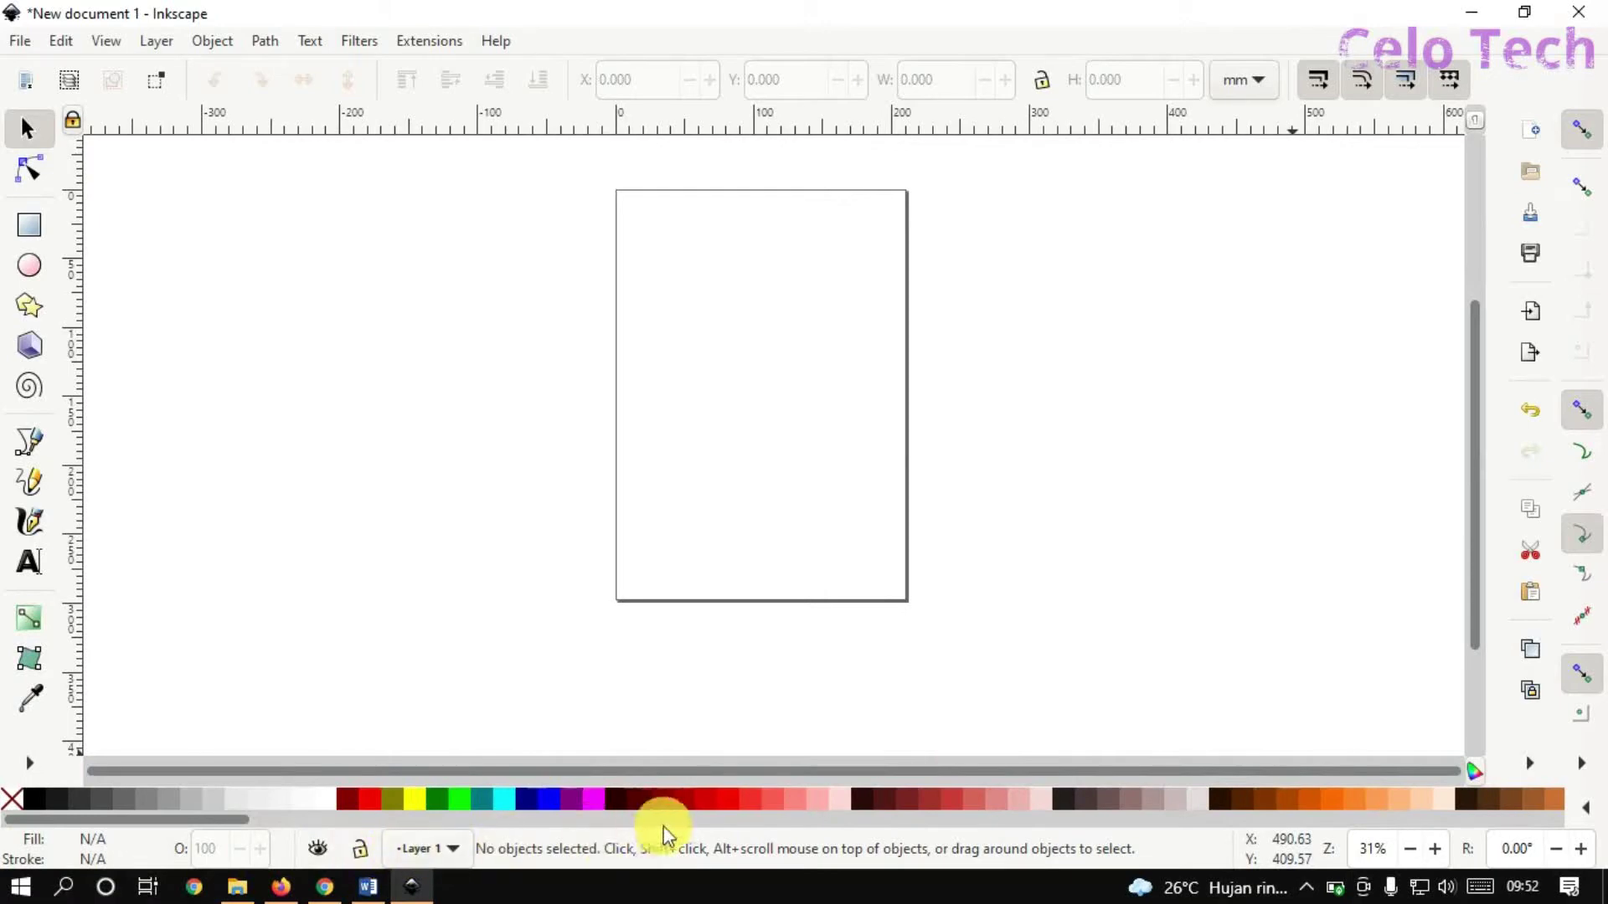
pyautogui.click(1437, 849)
pyautogui.click(1437, 850)
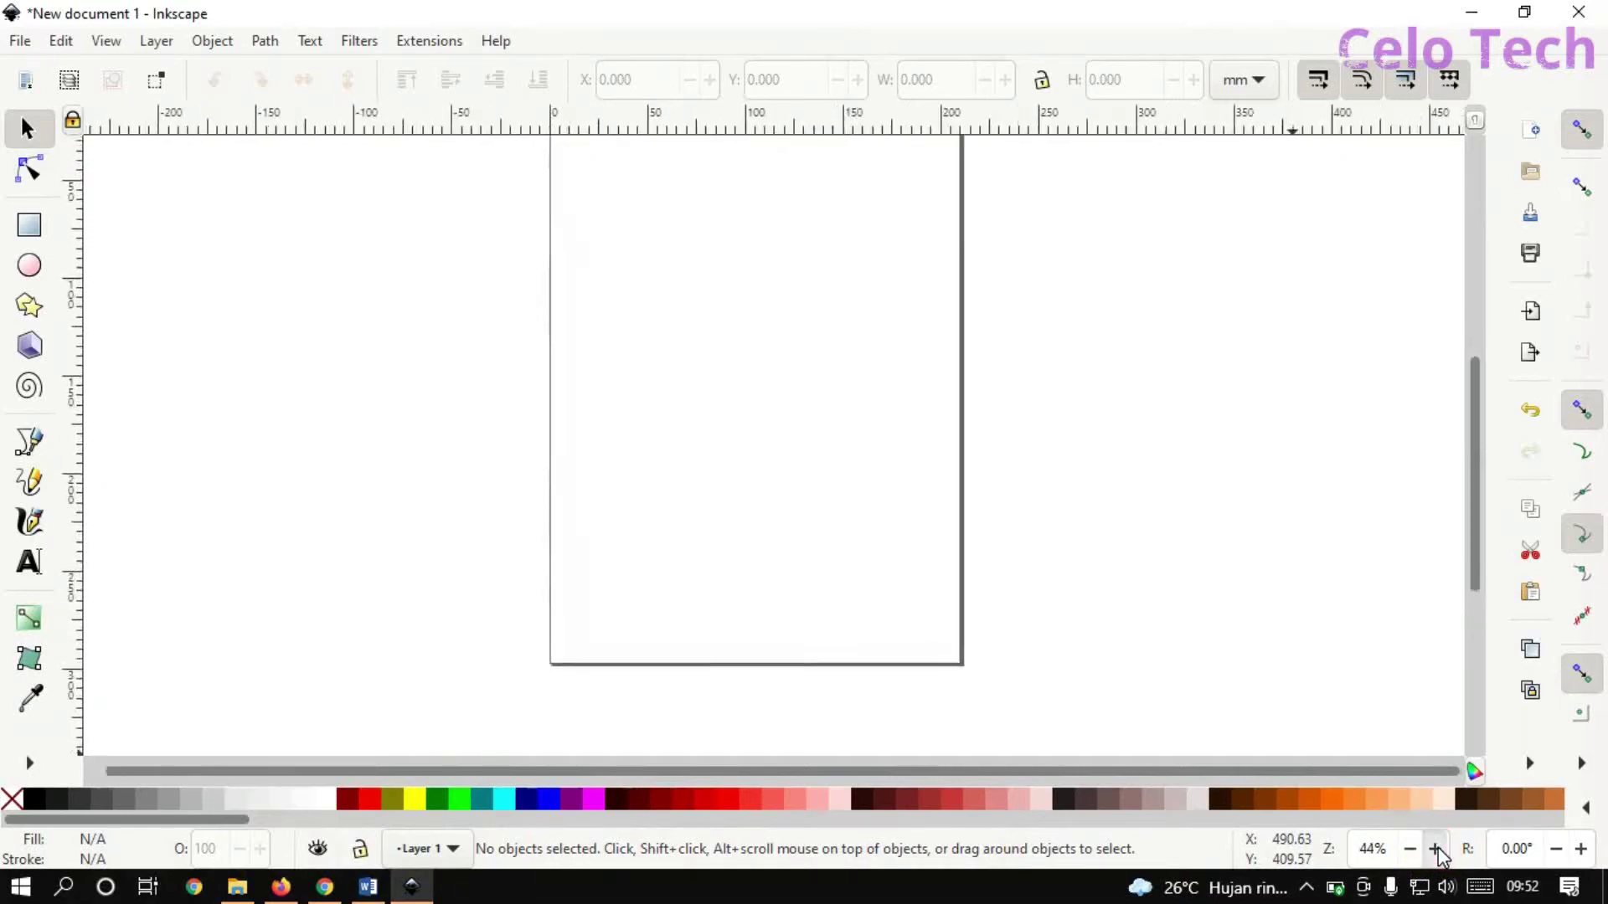
pyautogui.click(1437, 849)
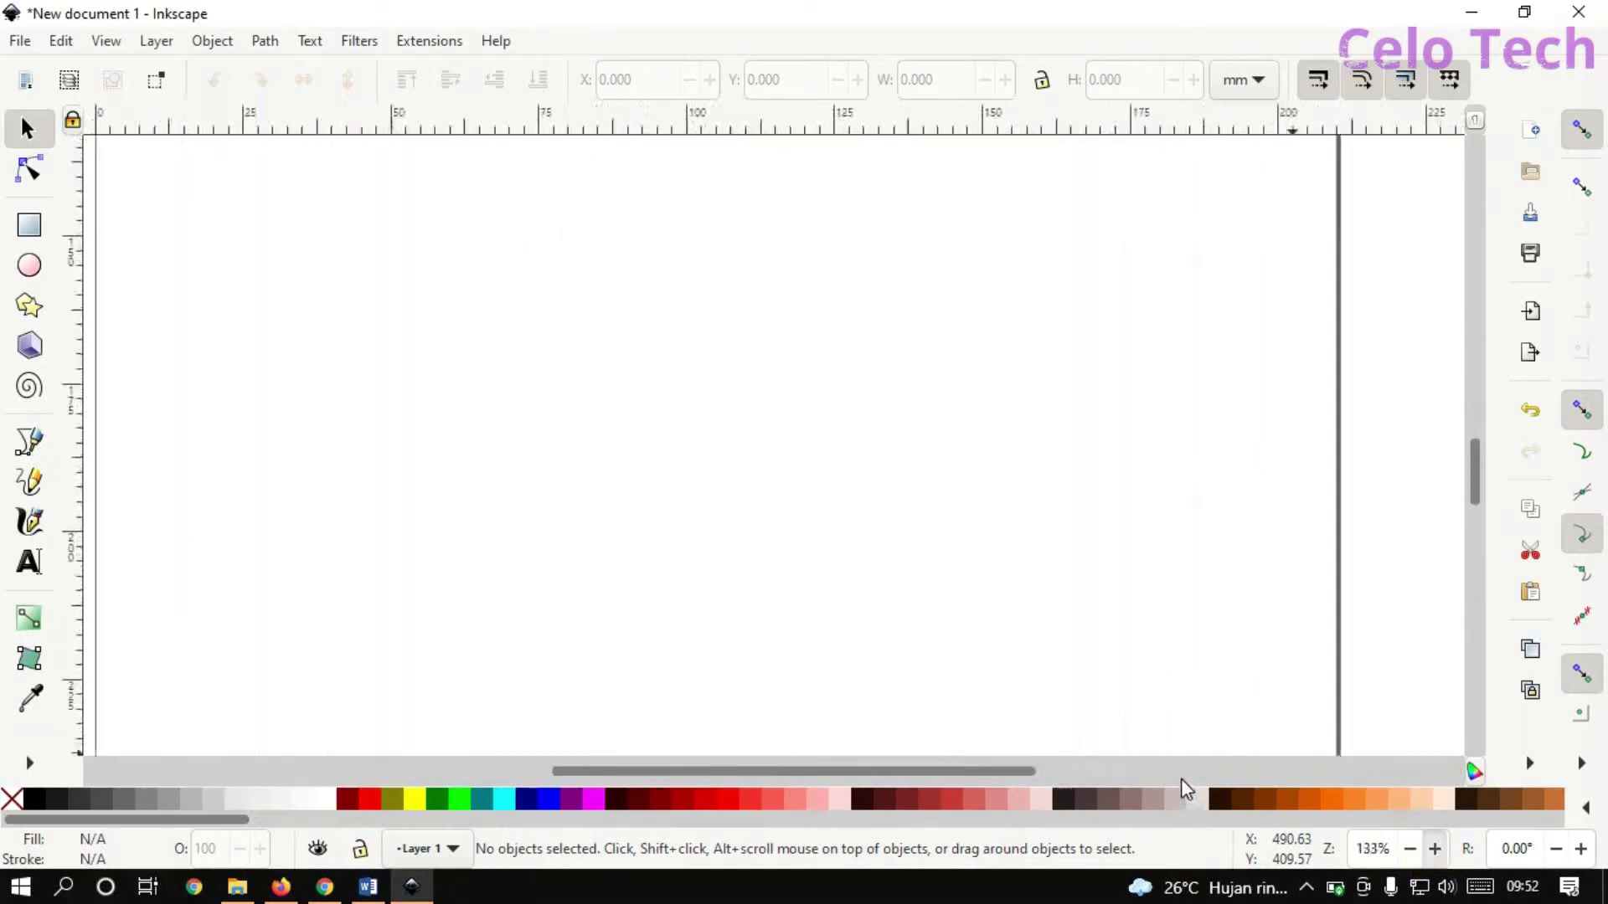
pyautogui.moveTo(963, 767)
pyautogui.mouseDown()
pyautogui.moveTo(592, 771)
pyautogui.moveTo(1212, 764)
pyautogui.moveTo(983, 764)
pyautogui.mouseUp()
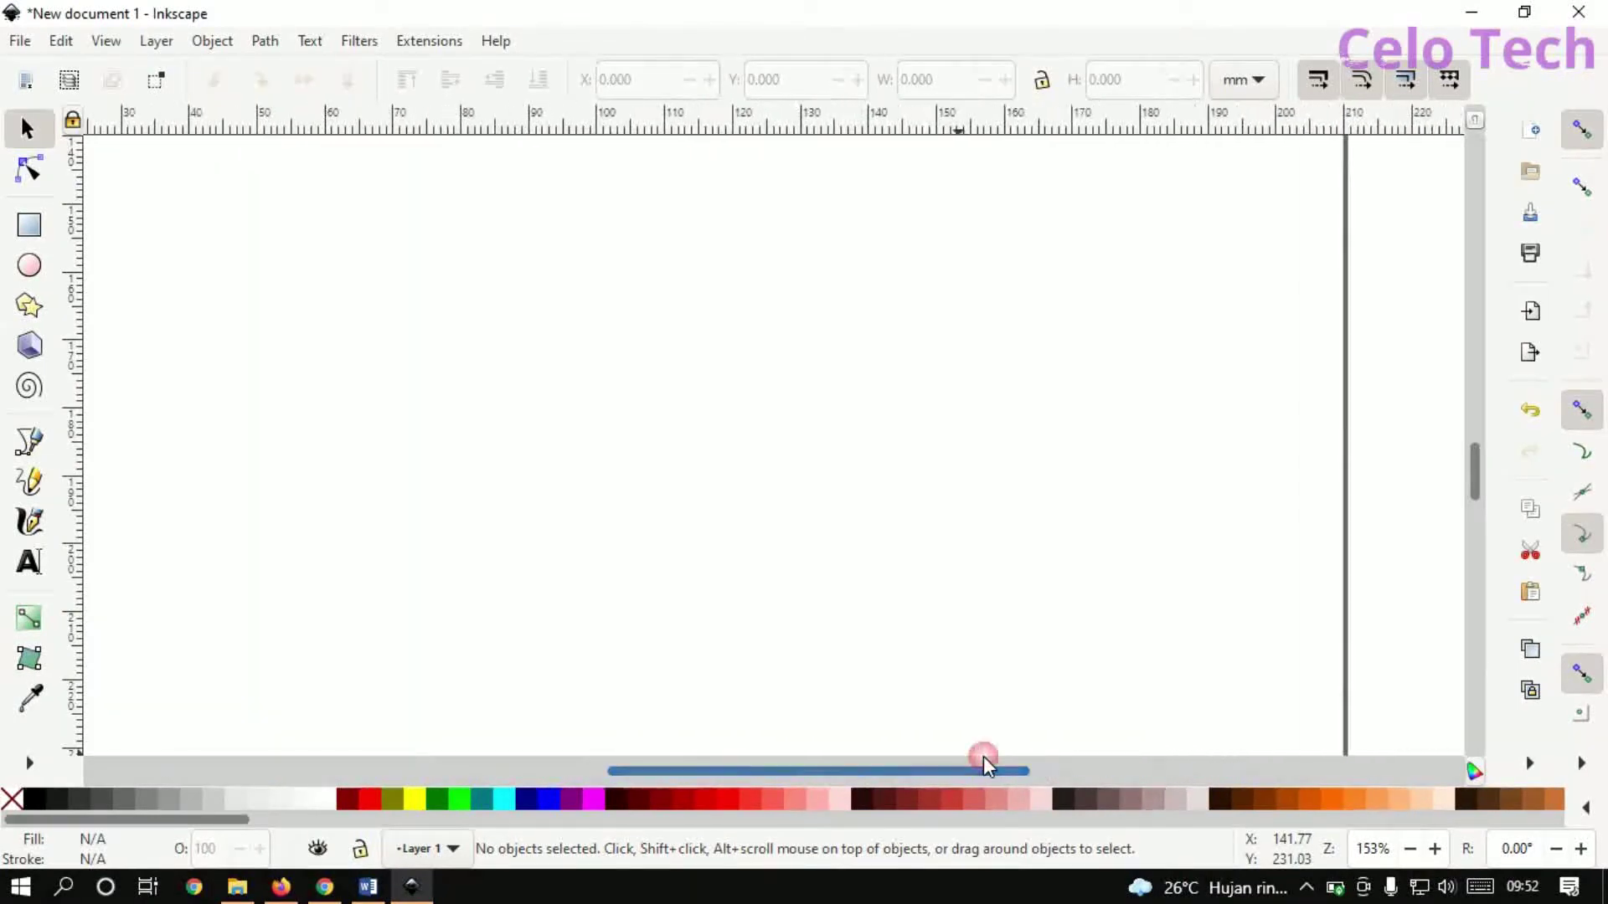
pyautogui.moveTo(1471, 467)
pyautogui.mouseDown()
pyautogui.moveTo(1460, 316)
pyautogui.moveTo(1464, 335)
pyautogui.mouseUp()
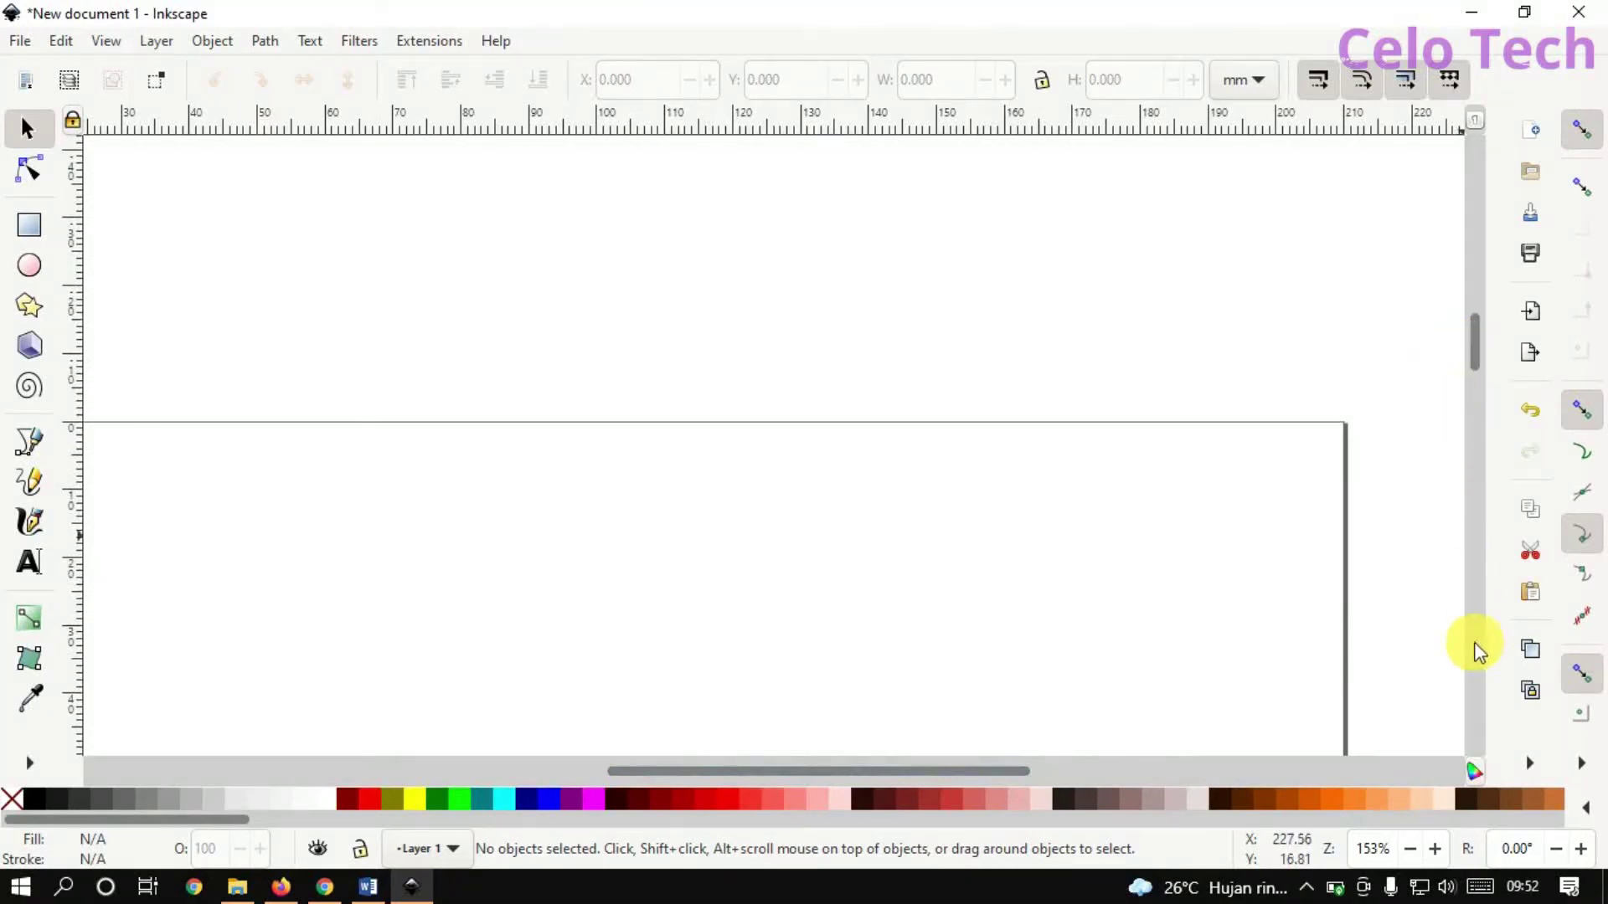
# Zoom out repeatedly and scroll until the whole A4 page fits on screen at about 44%.
pyautogui.click(1412, 849)
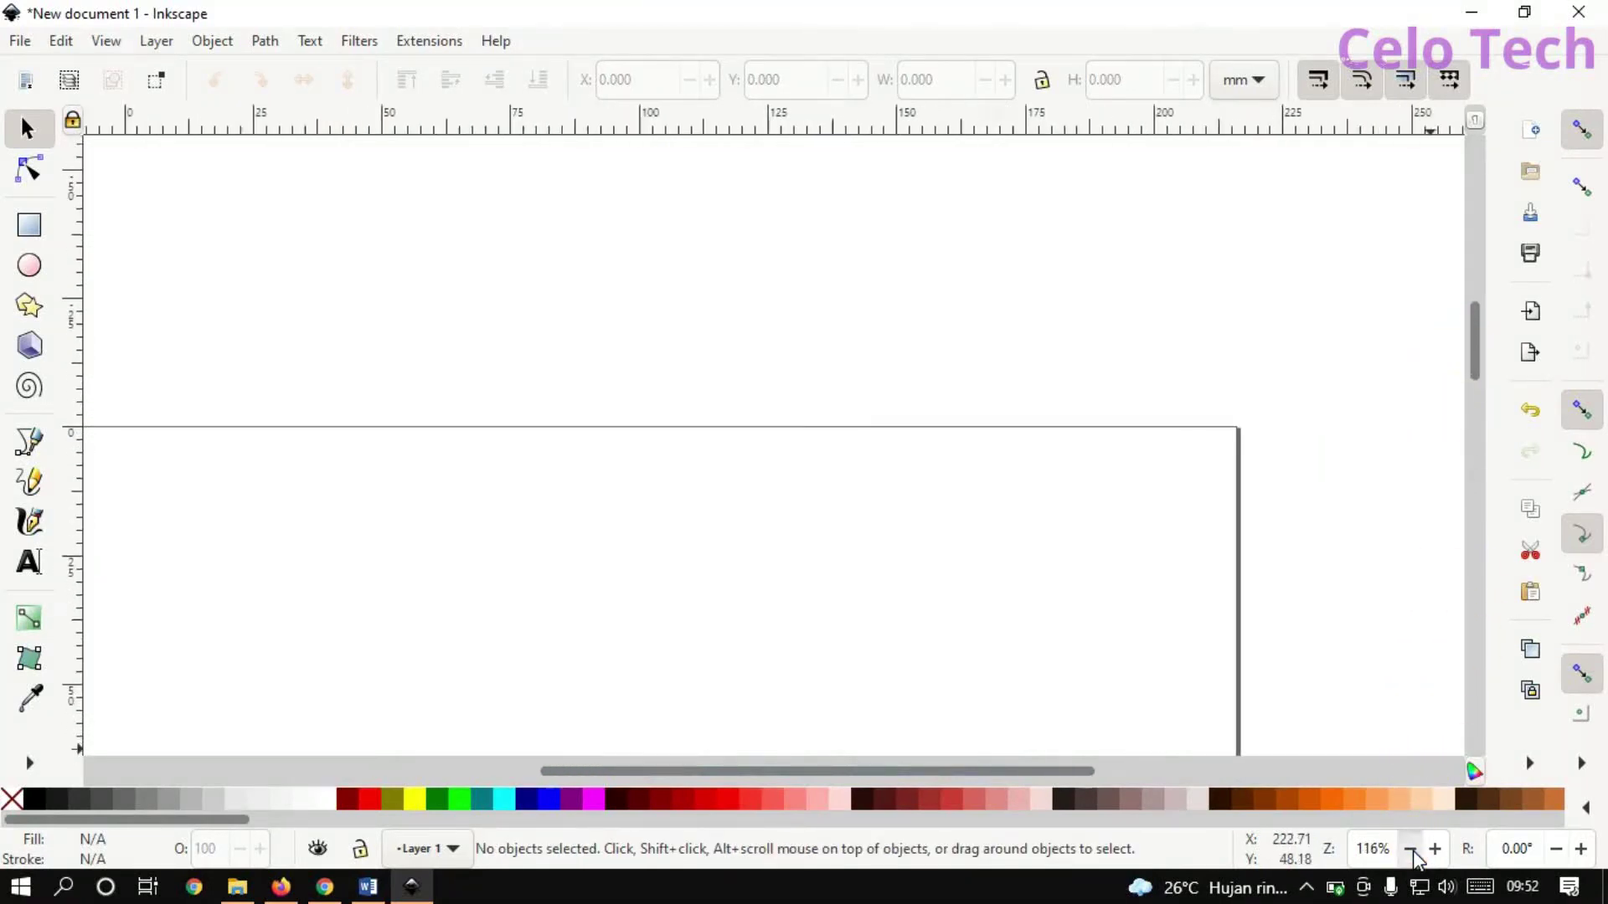
pyautogui.click(1411, 849)
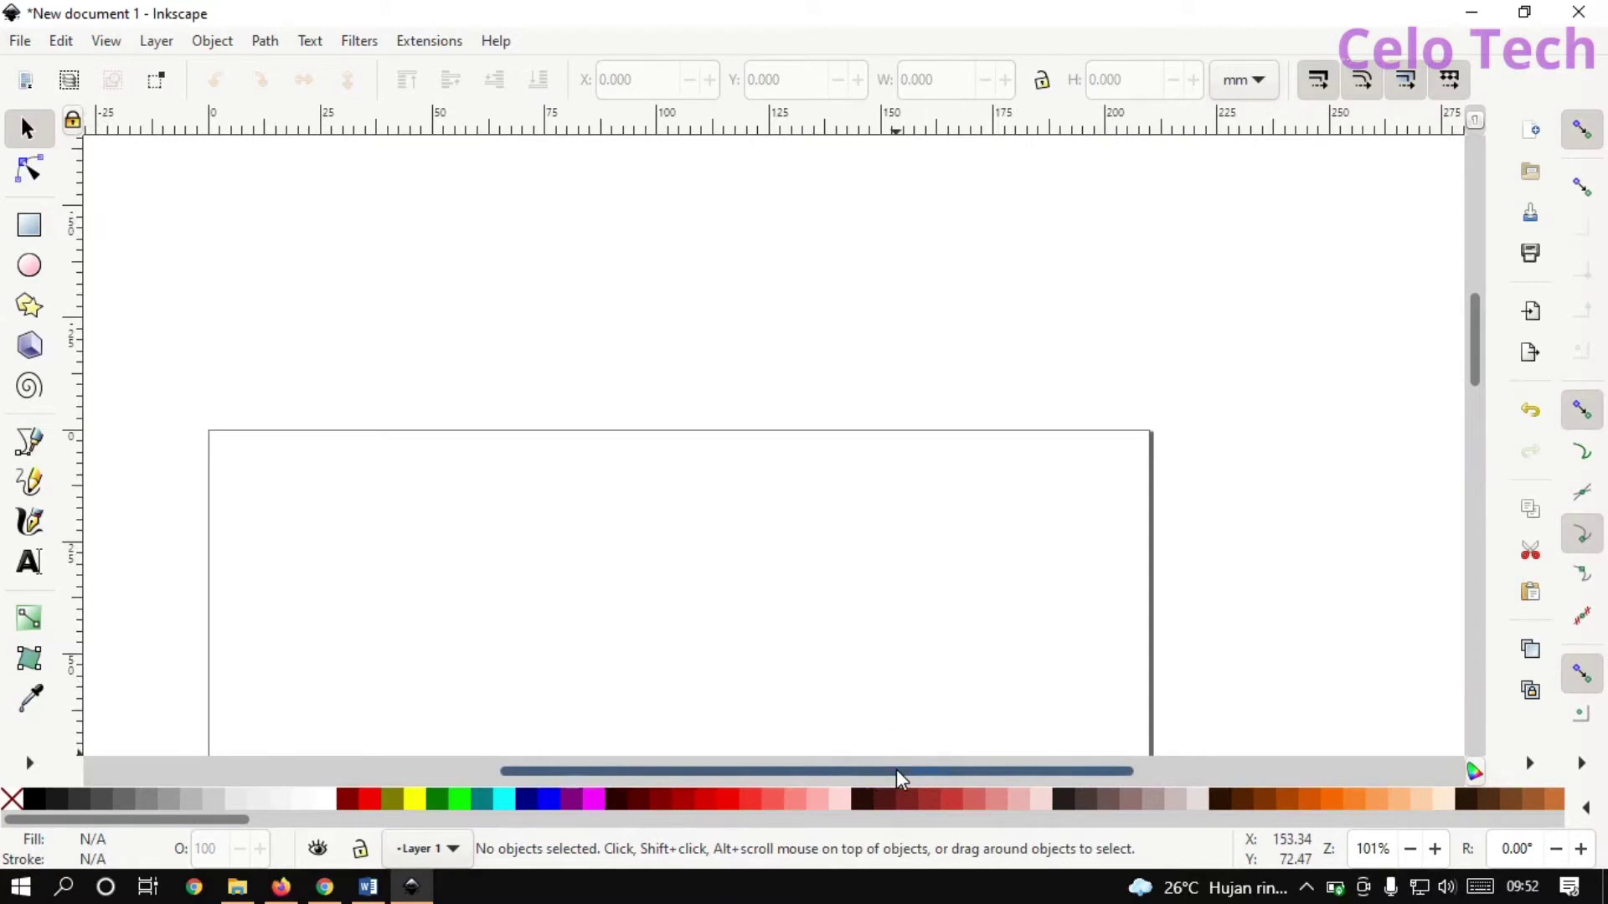
pyautogui.moveTo(896, 769); pyautogui.dragTo(851, 769)
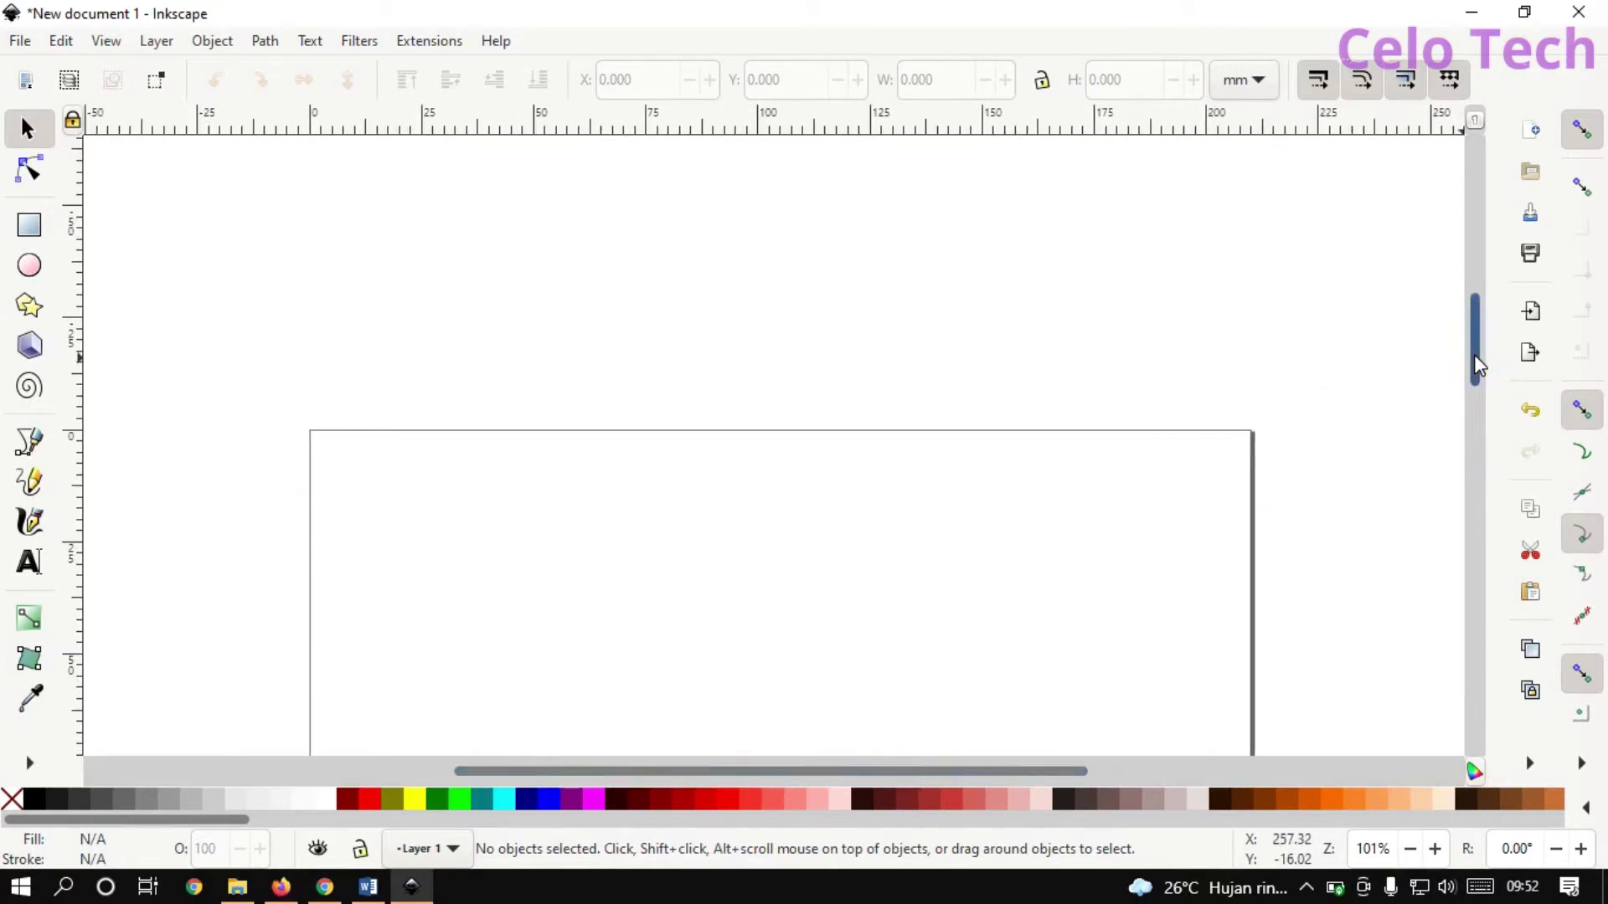
pyautogui.moveTo(1474, 354); pyautogui.dragTo(1475, 413)
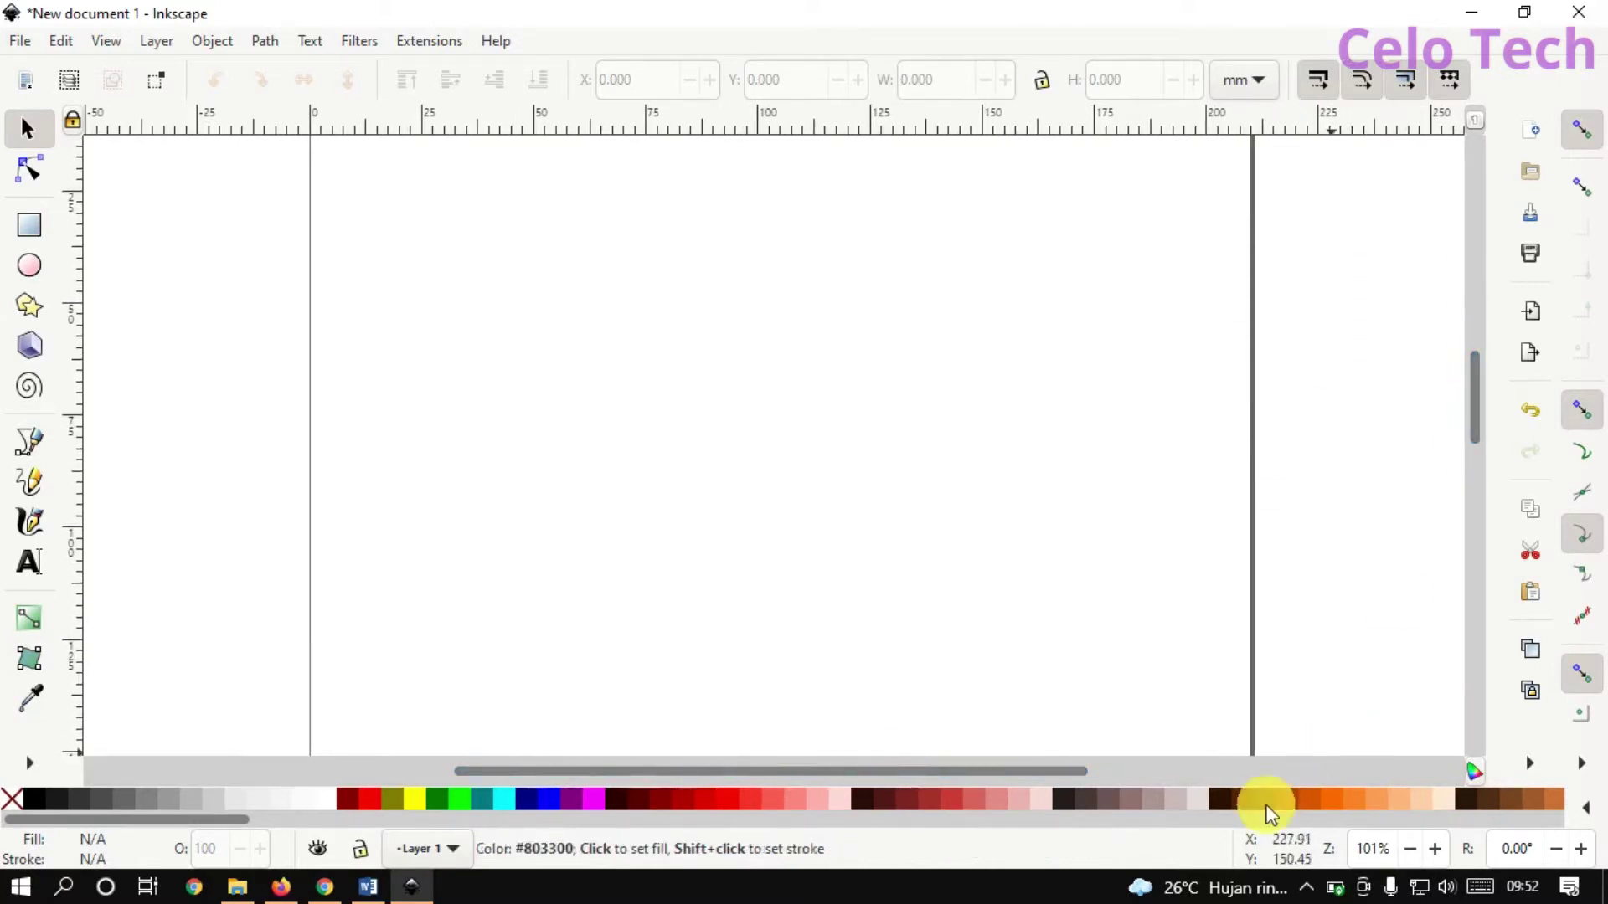
pyautogui.click(1410, 852)
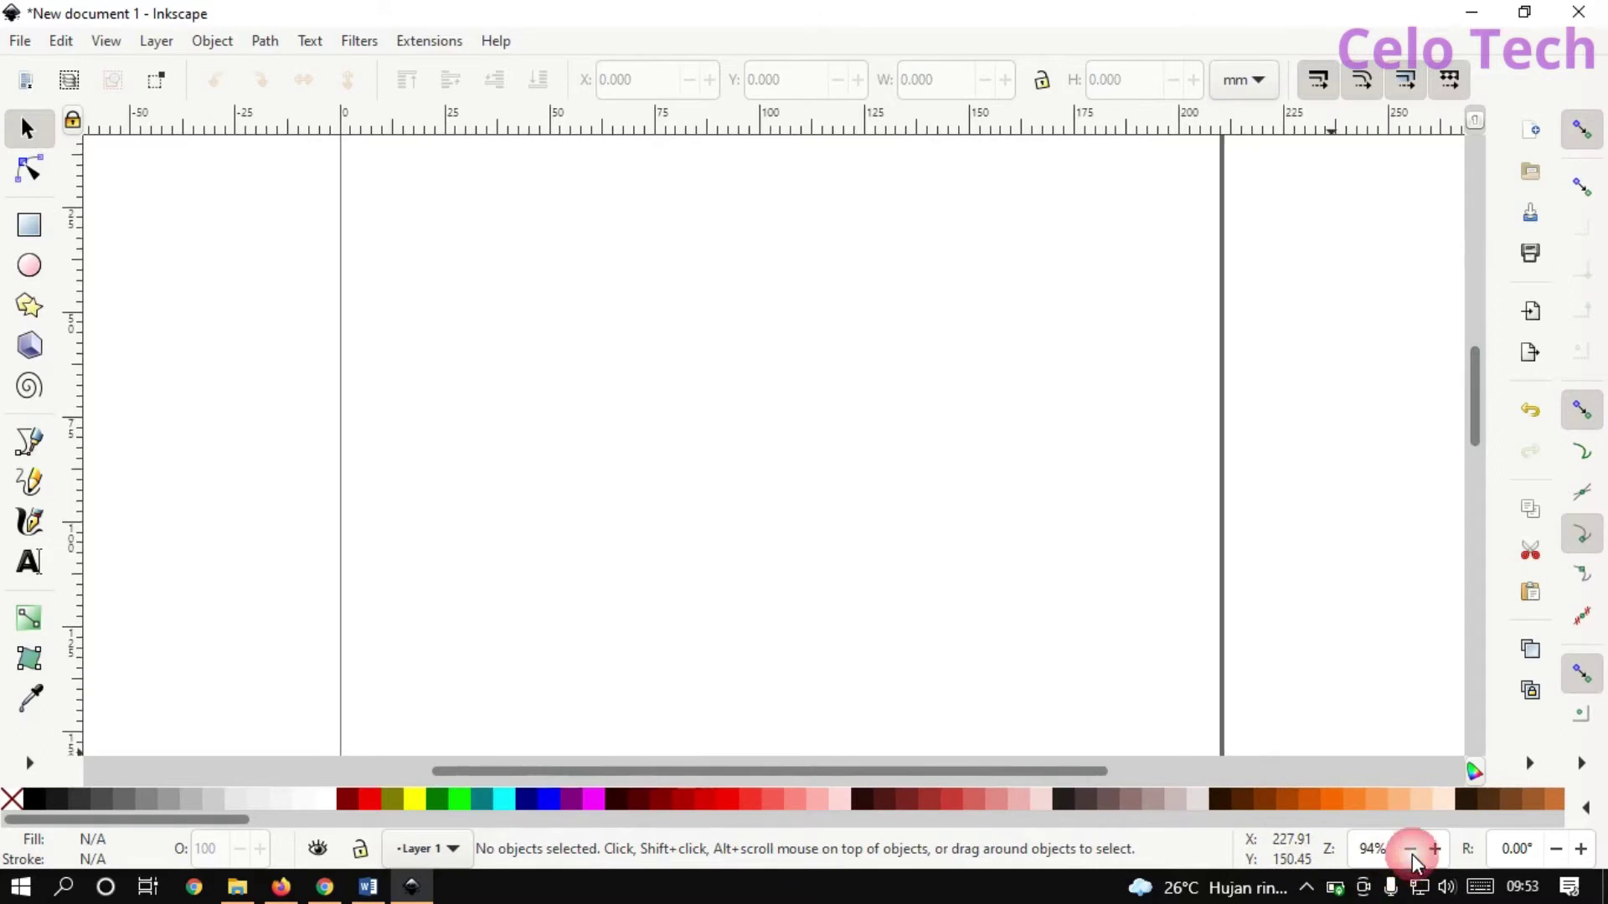
pyautogui.click(1410, 851)
pyautogui.click(1410, 851)
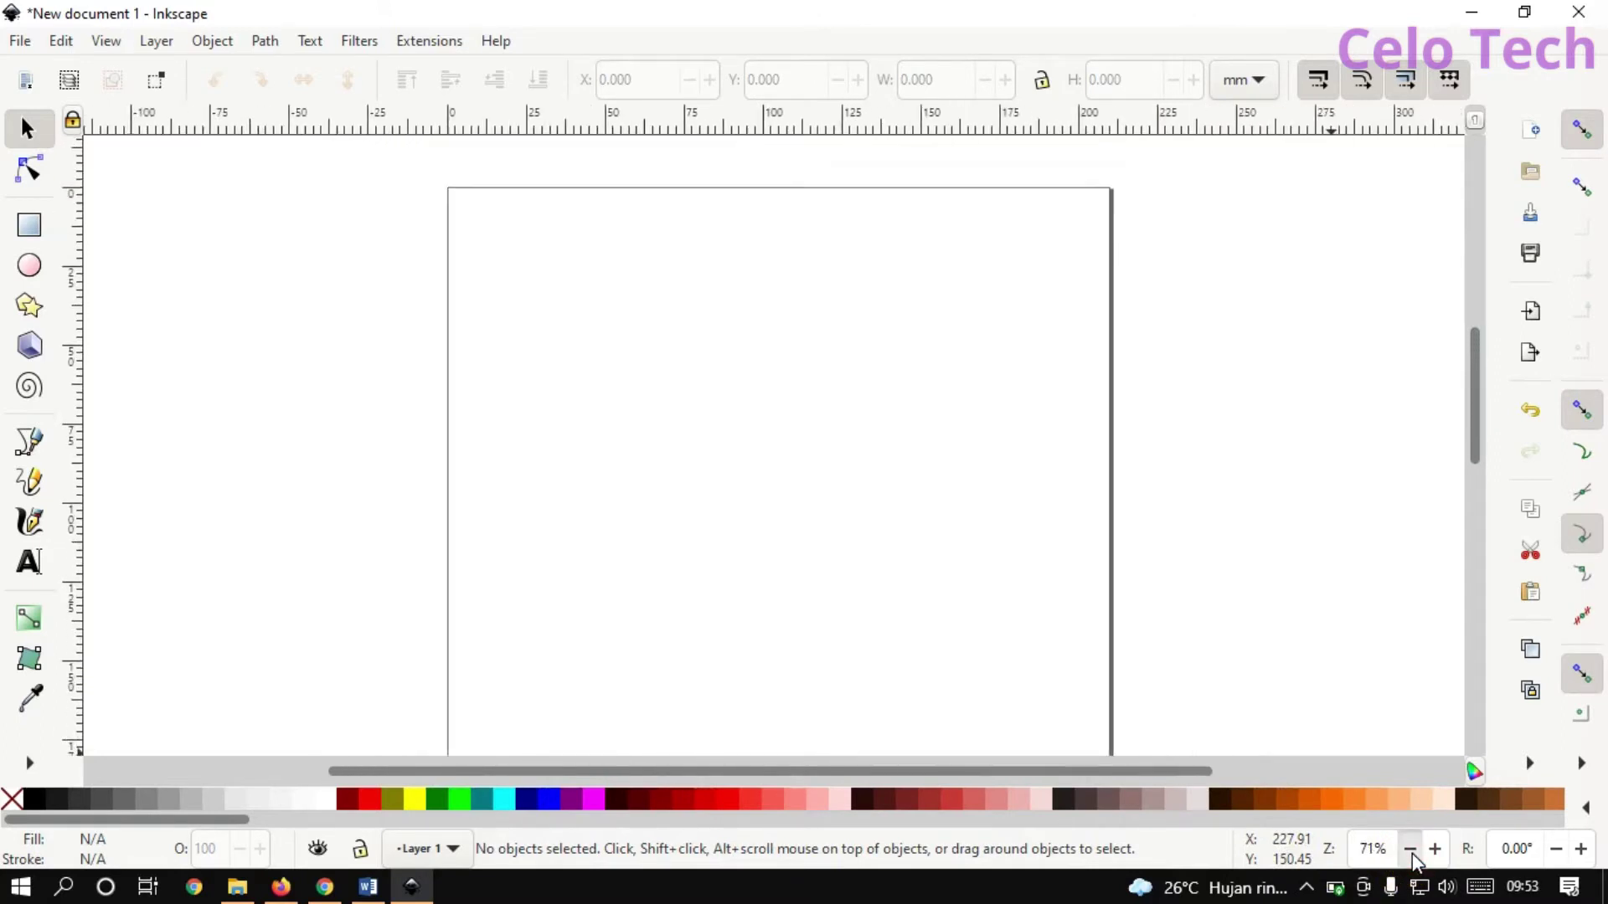
pyautogui.click(1410, 850)
pyautogui.moveTo(1475, 444); pyautogui.dragTo(1475, 460)
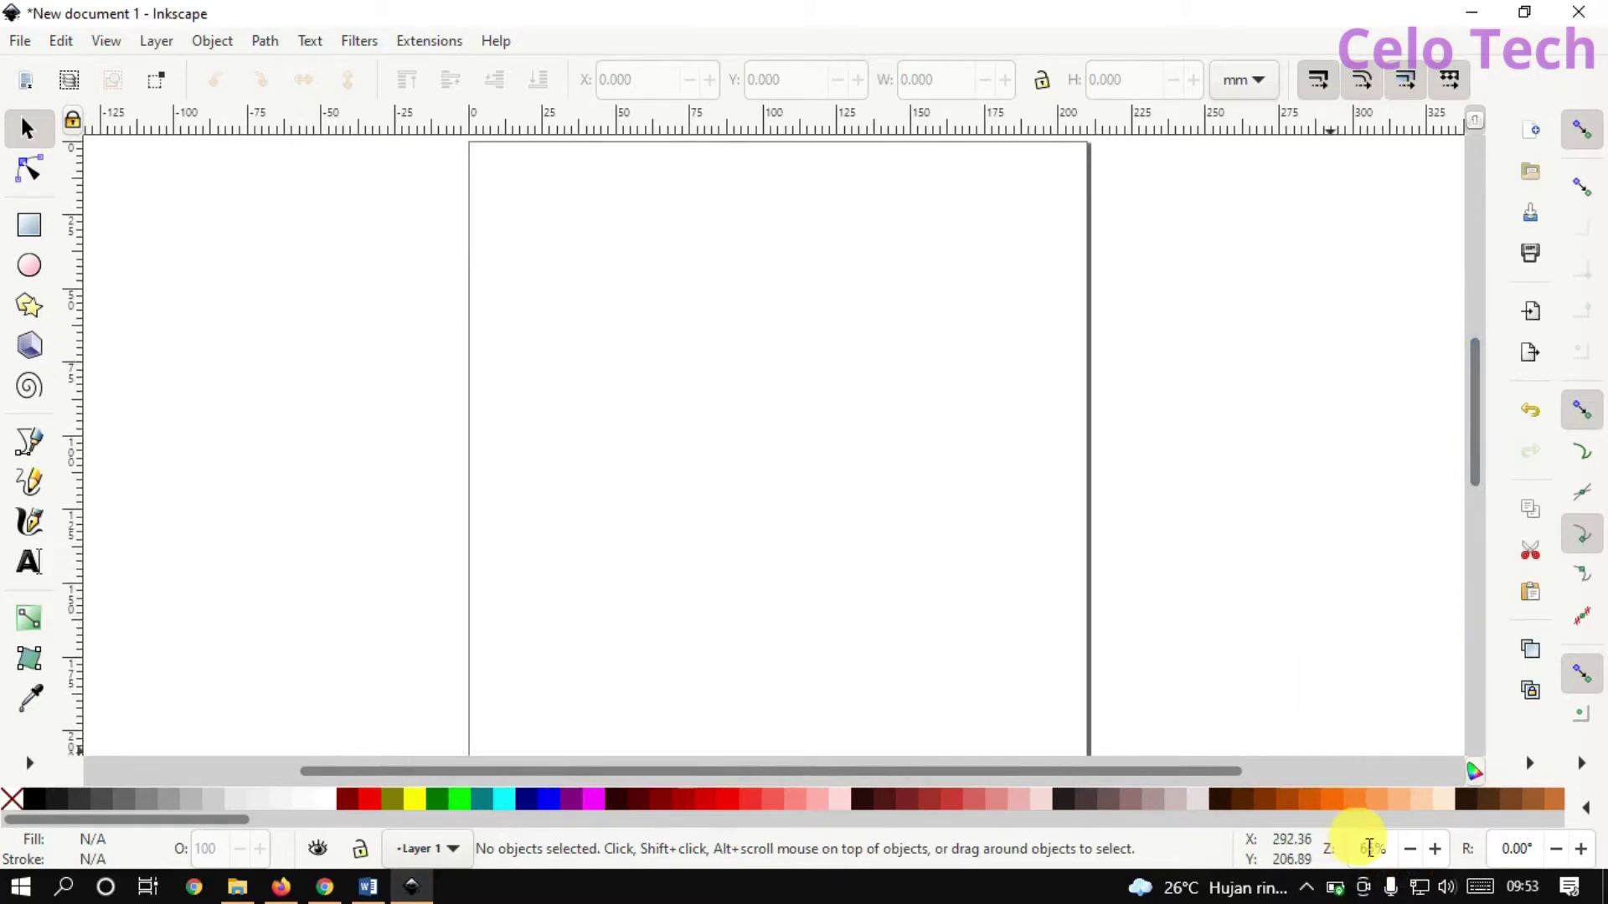
pyautogui.click(1404, 848)
pyautogui.click(1405, 847)
pyautogui.click(1404, 848)
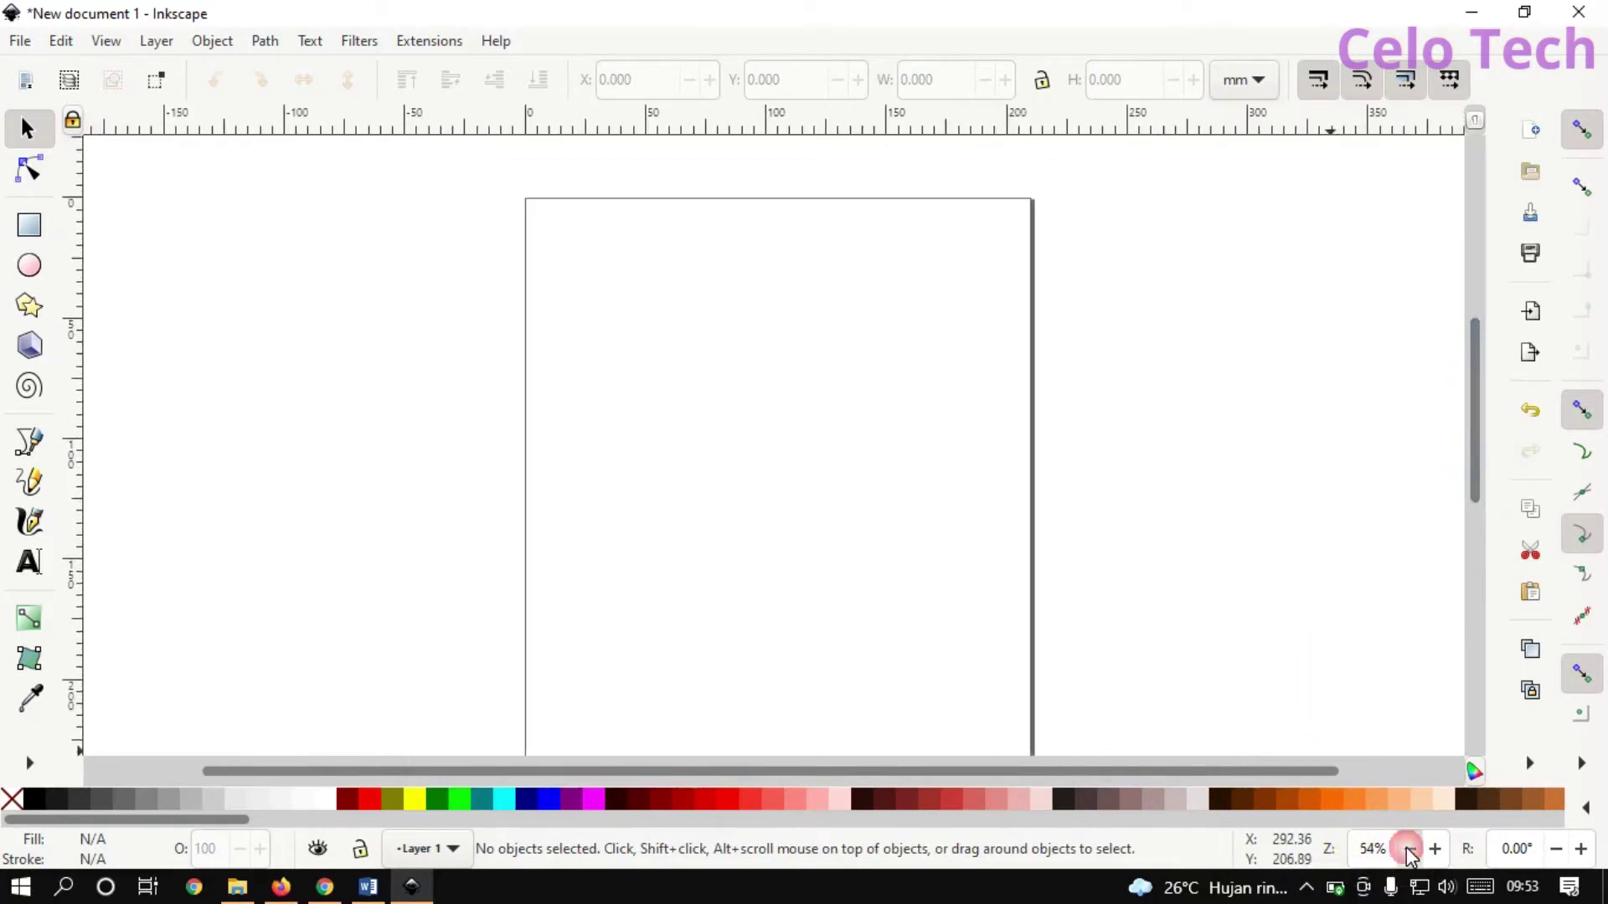
pyautogui.moveTo(1476, 468); pyautogui.dragTo(1477, 501)
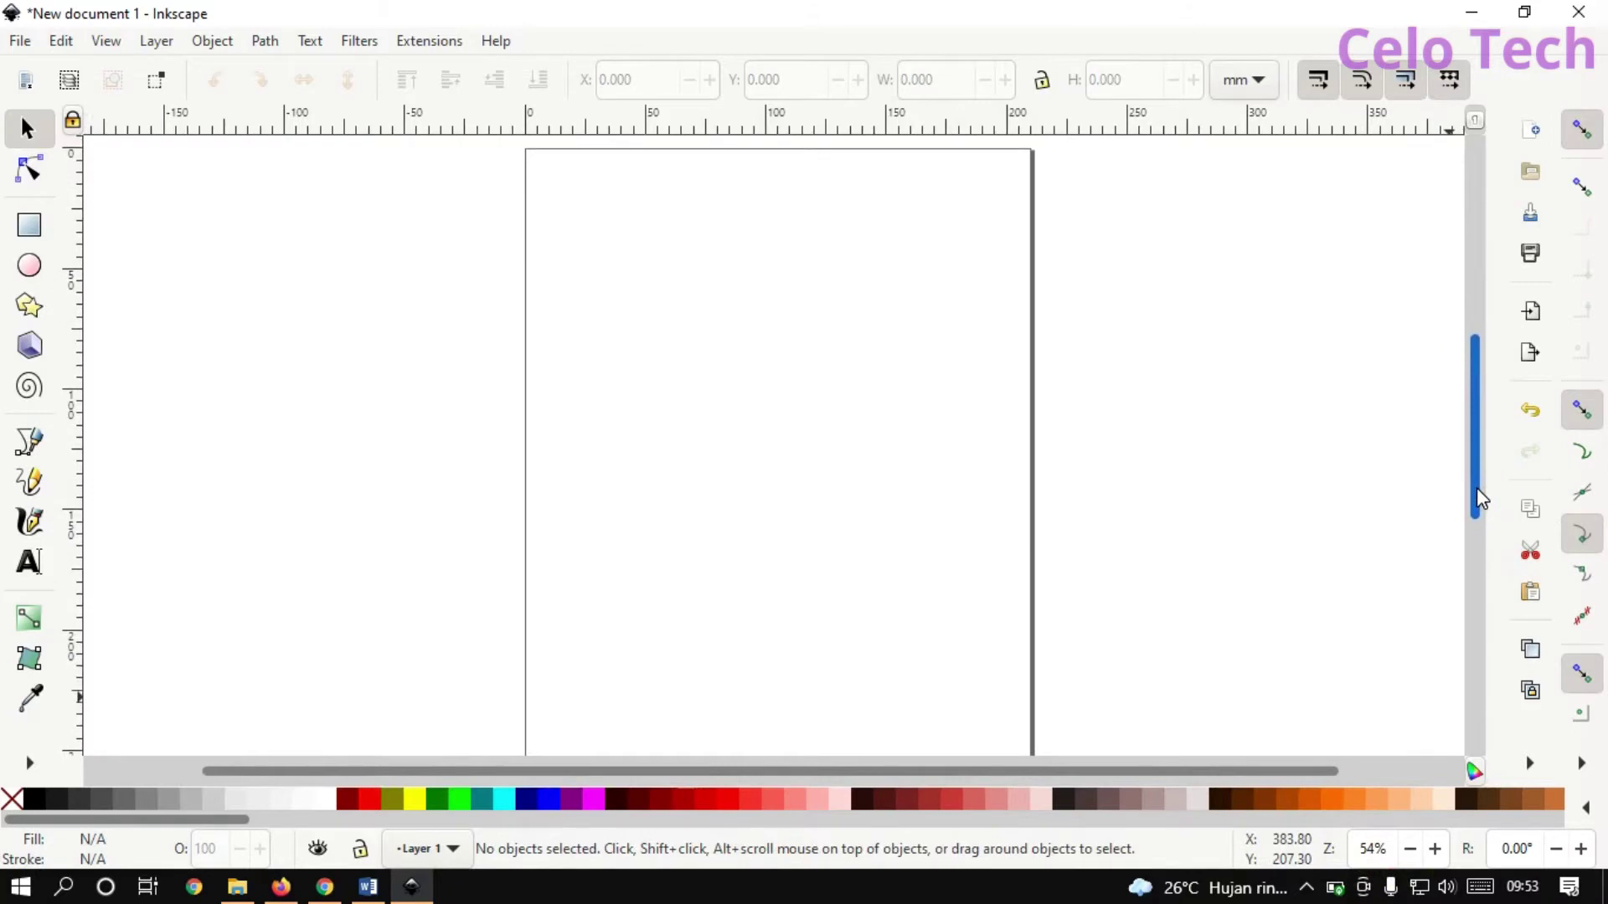
pyautogui.click(1410, 849)
pyautogui.click(1409, 849)
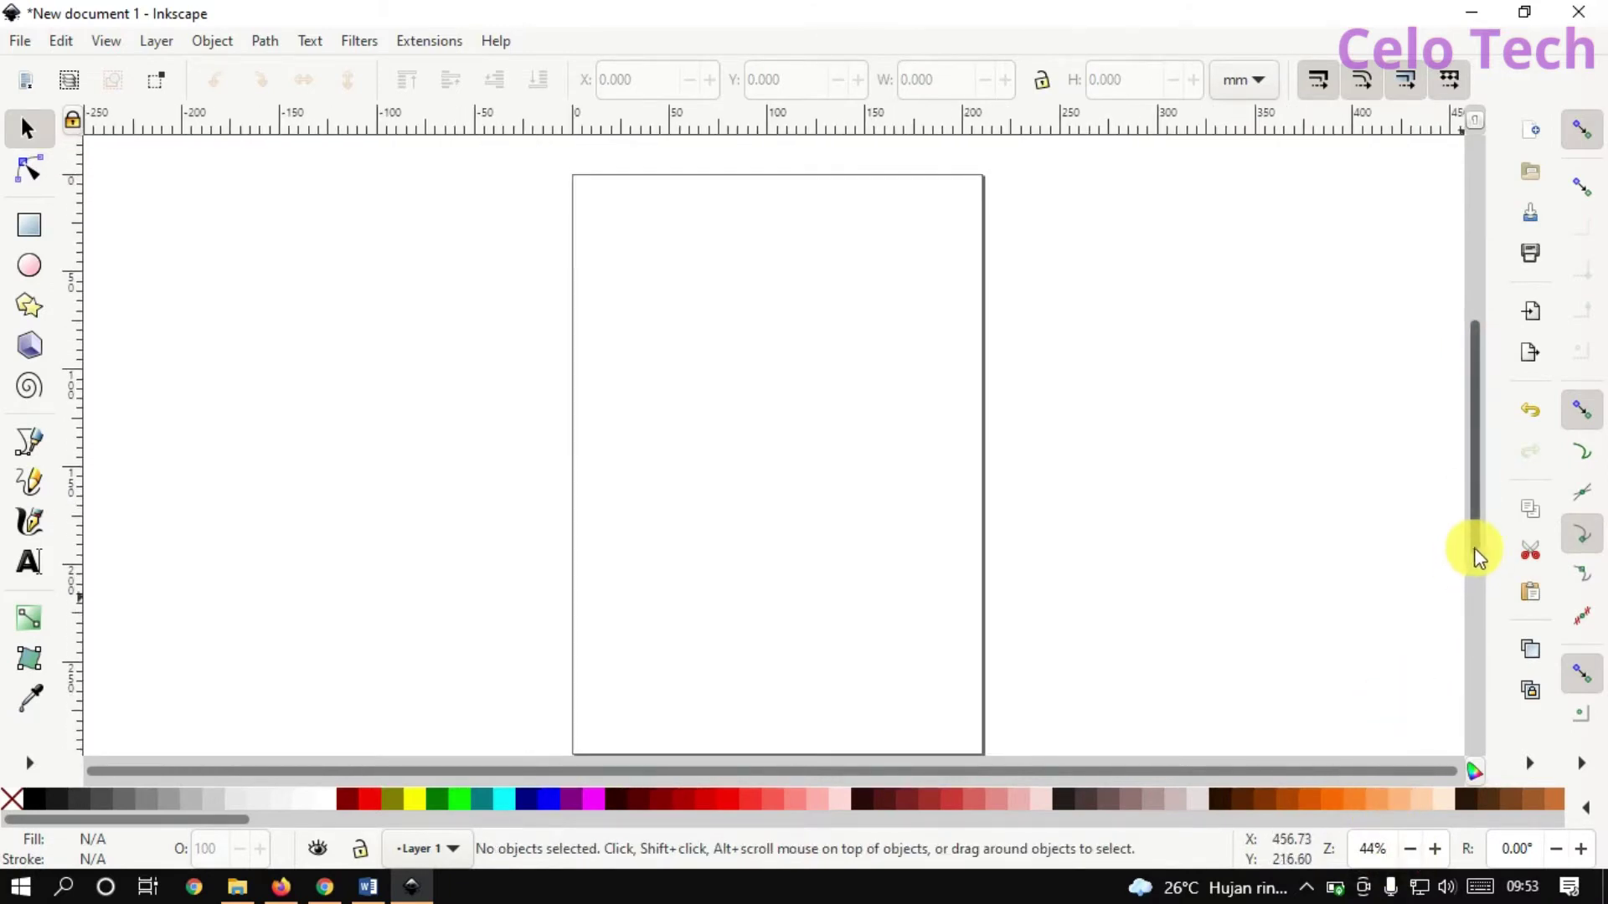
pyautogui.moveTo(1478, 553); pyautogui.dragTo(1476, 563)
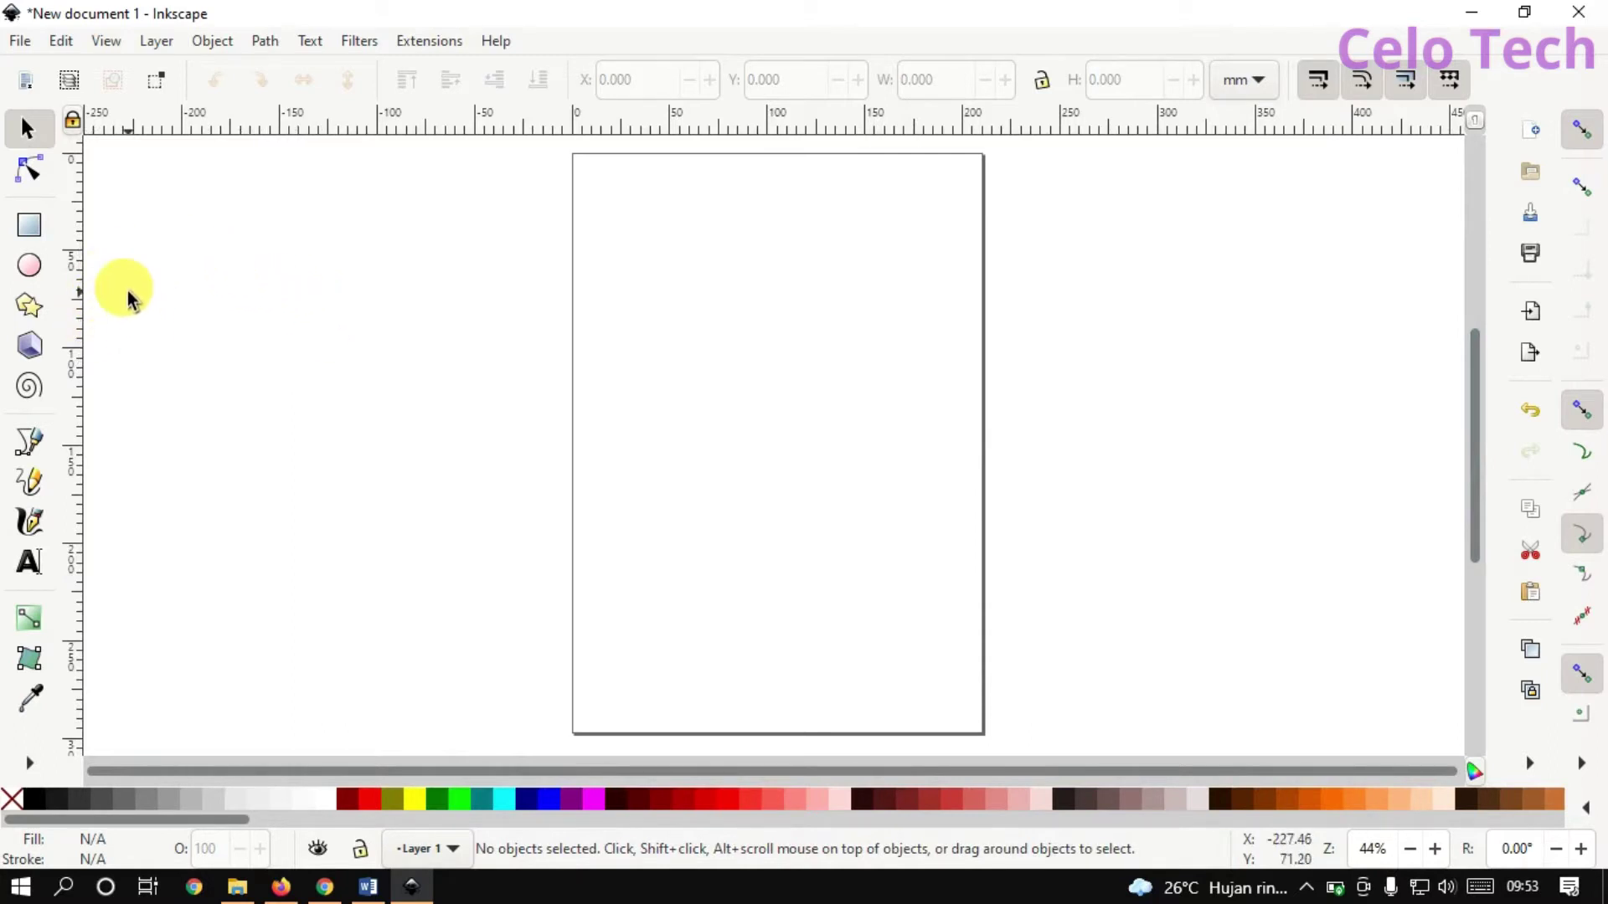
# Draw a wide flat ellipse, scale it onto the page top, and fill it mauve #AC9393.
pyautogui.click(31, 269)
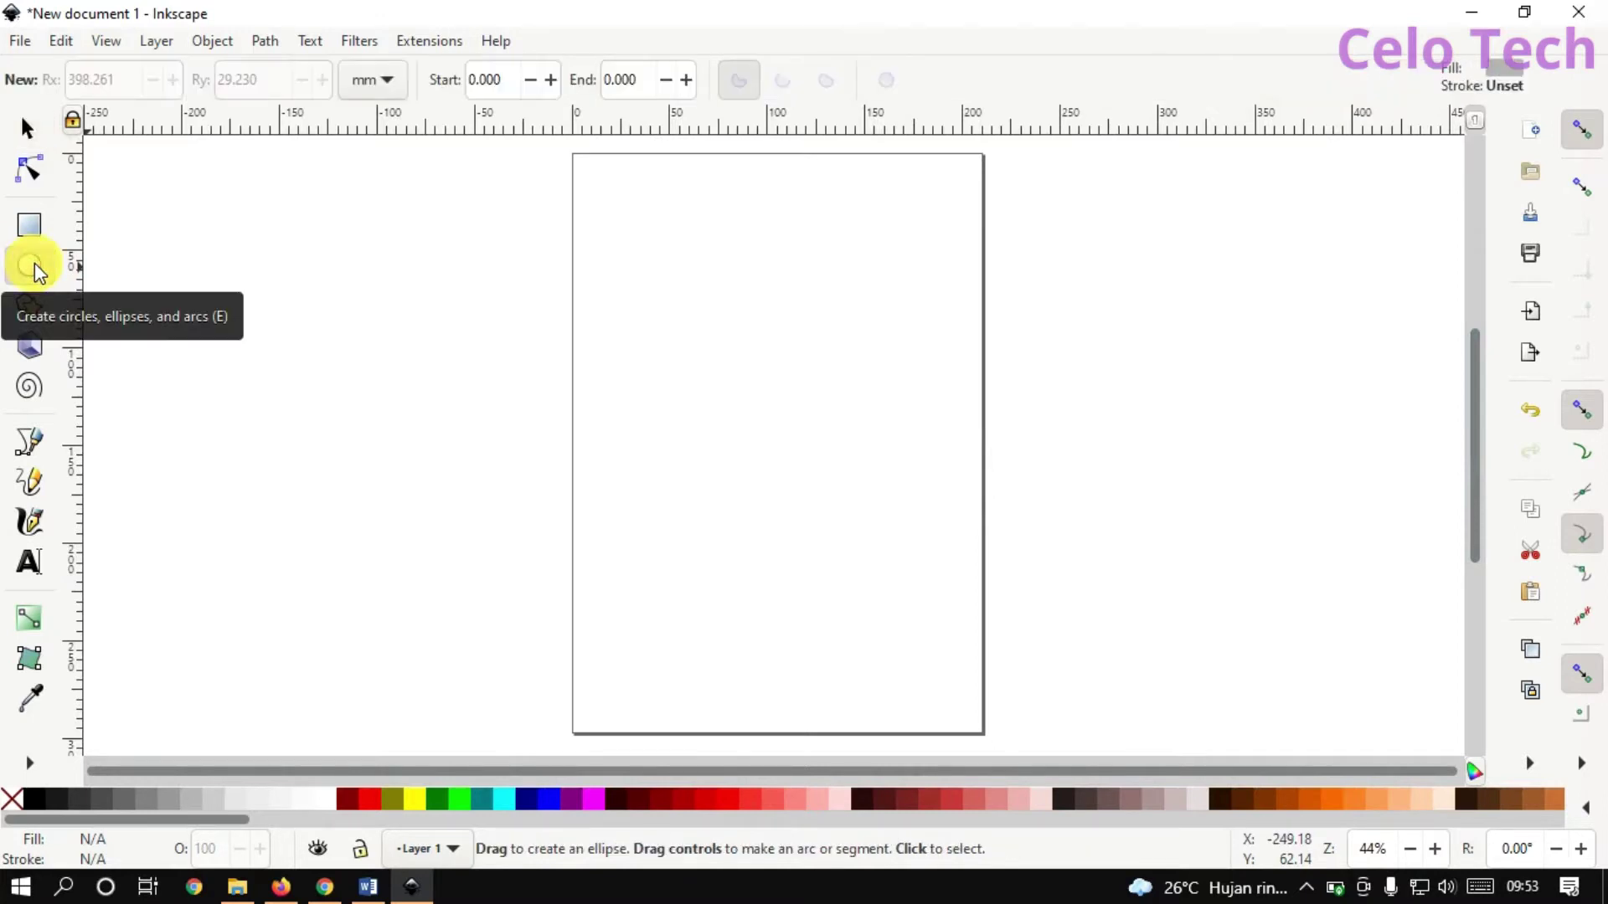
pyautogui.moveTo(197, 295)
pyautogui.mouseDown()
pyautogui.moveTo(574, 381)
pyautogui.moveTo(548, 366)
pyautogui.mouseUp()
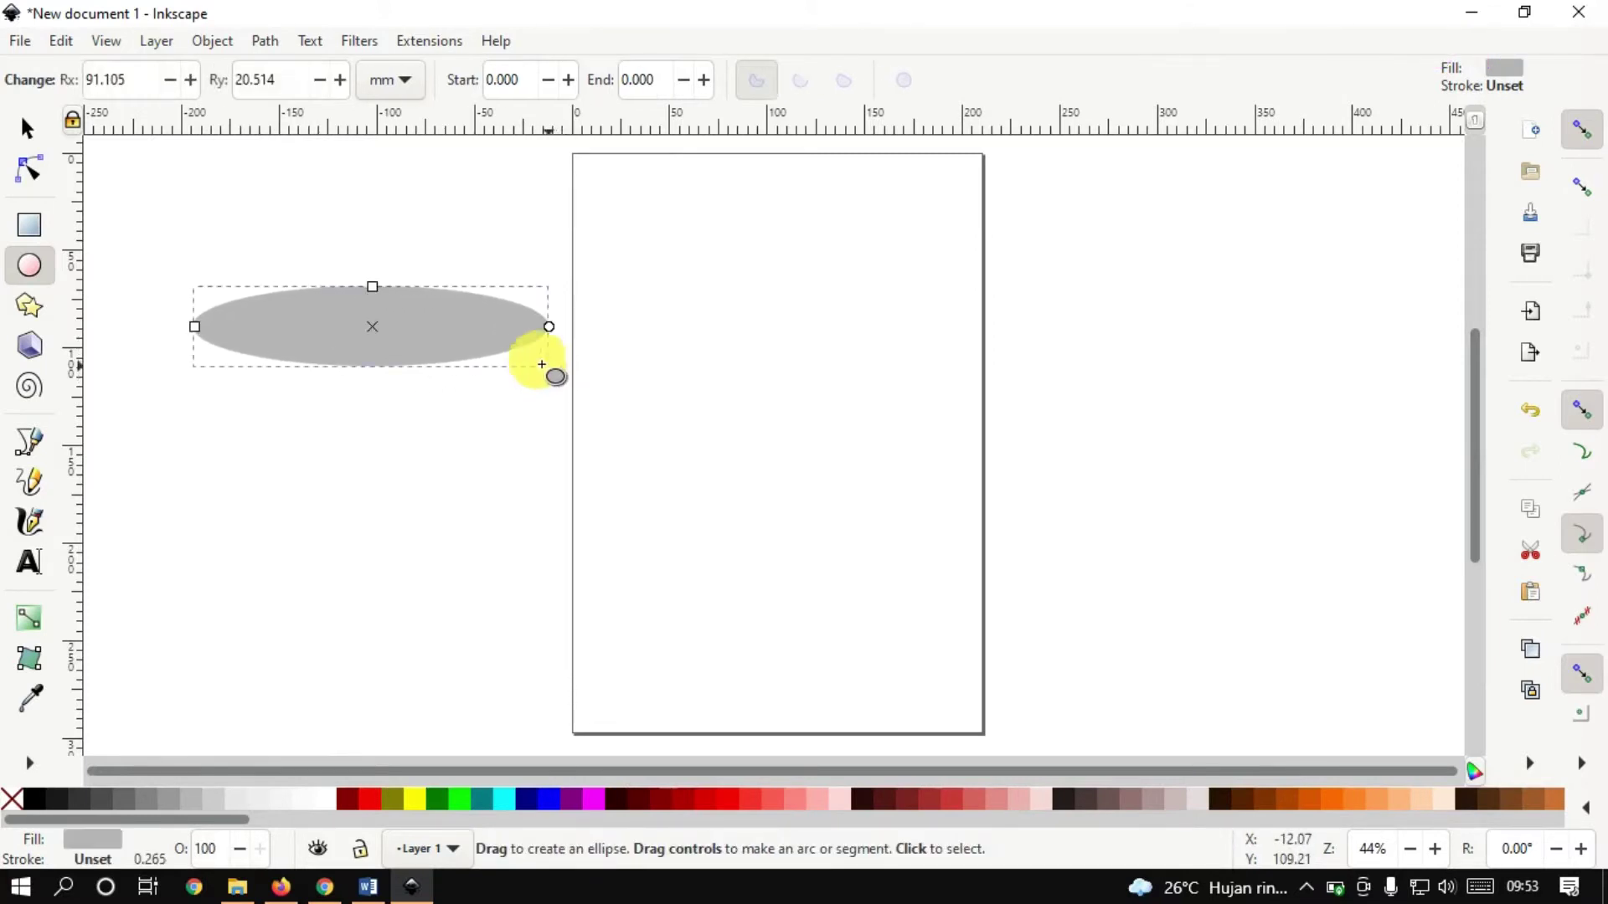
pyautogui.click(26, 130)
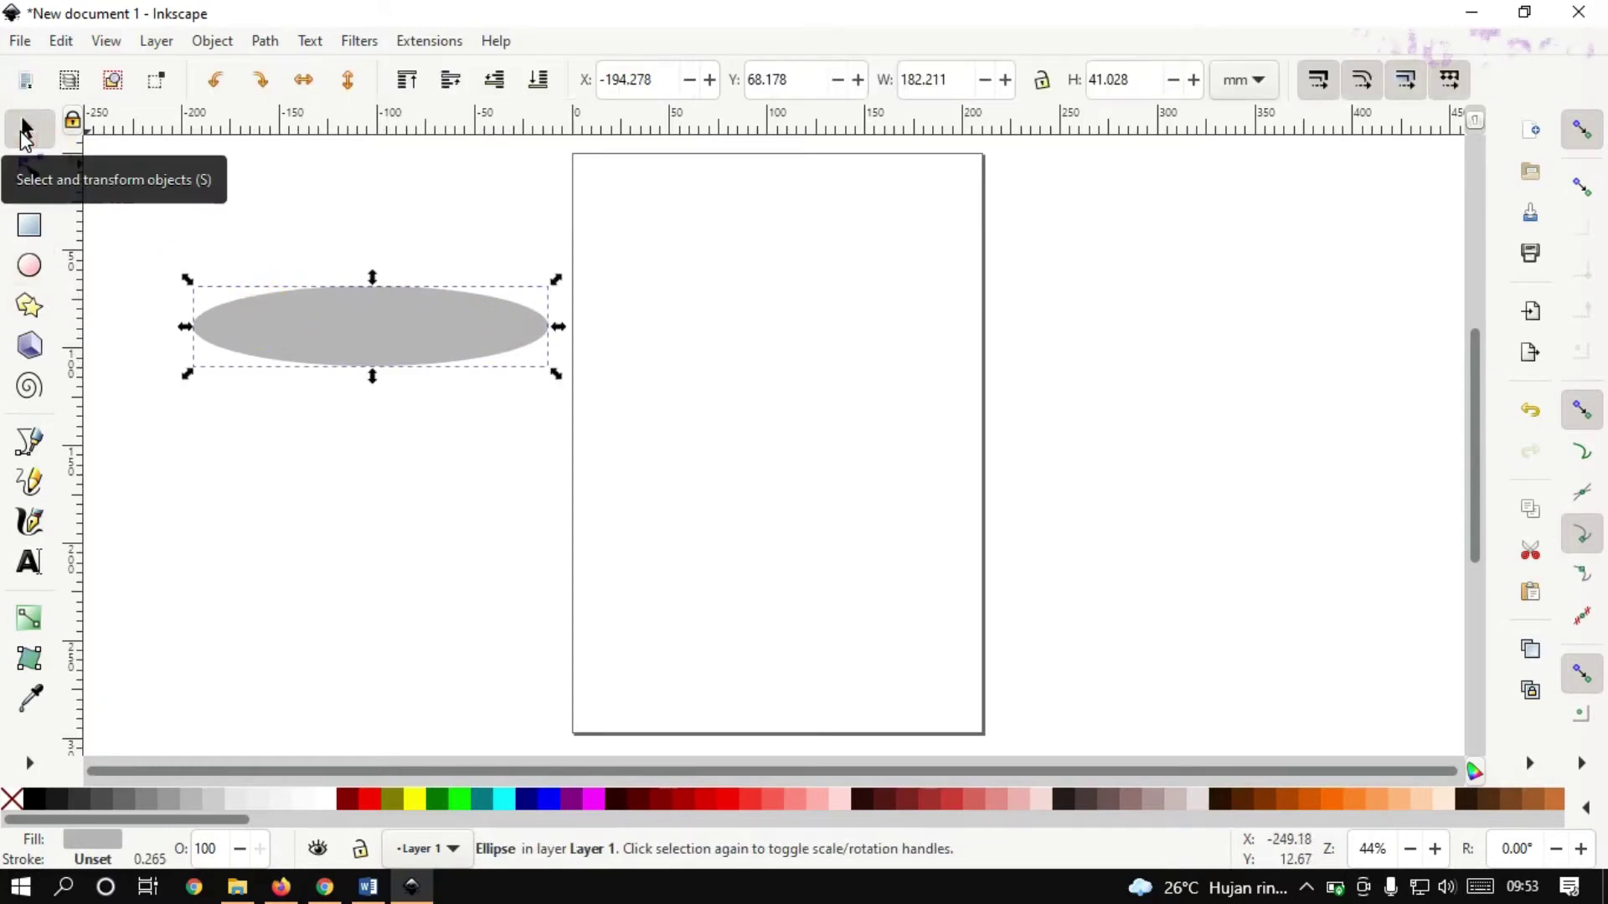
pyautogui.moveTo(412, 331); pyautogui.dragTo(815, 242)
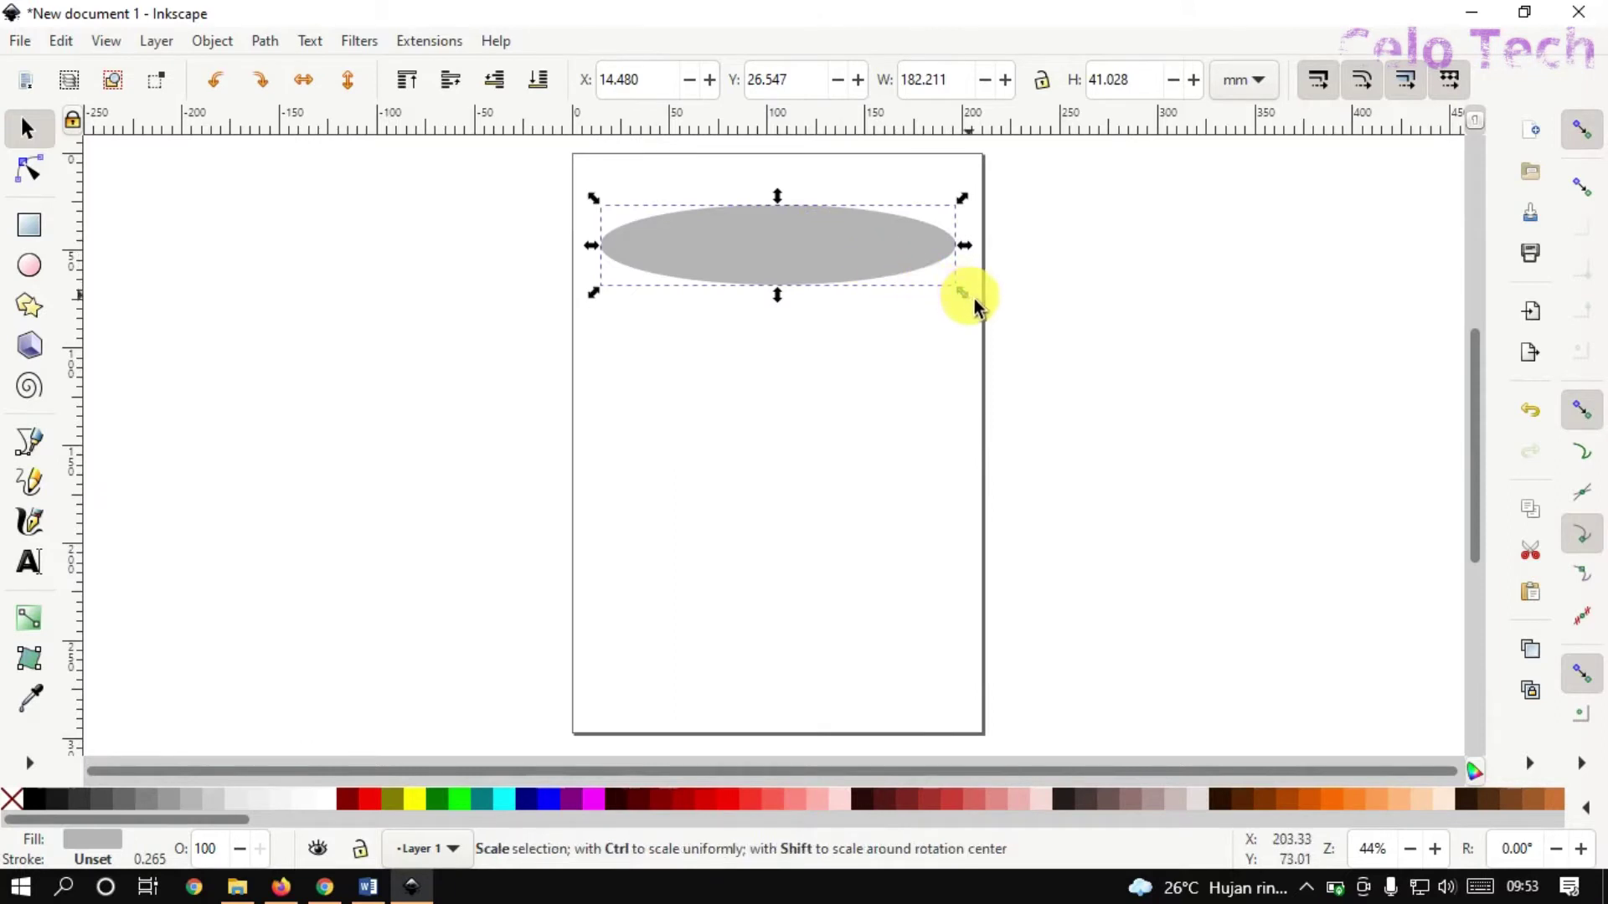
pyautogui.moveTo(971, 298)
pyautogui.mouseDown()
pyautogui.moveTo(893, 275)
pyautogui.moveTo(849, 234)
pyautogui.mouseUp()
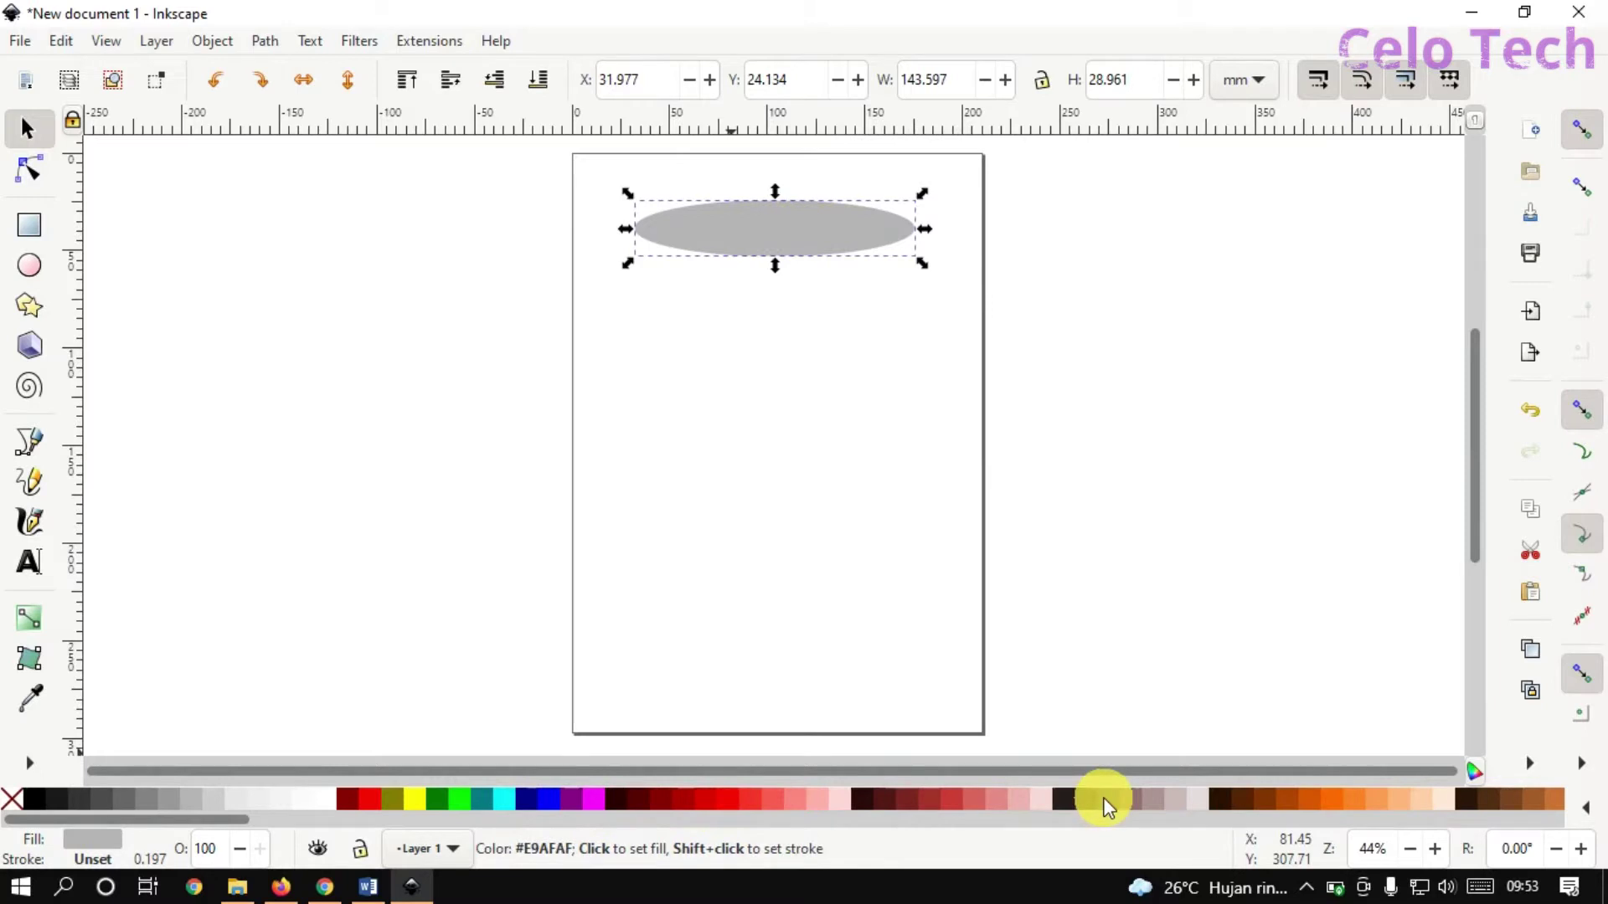
pyautogui.click(1039, 804)
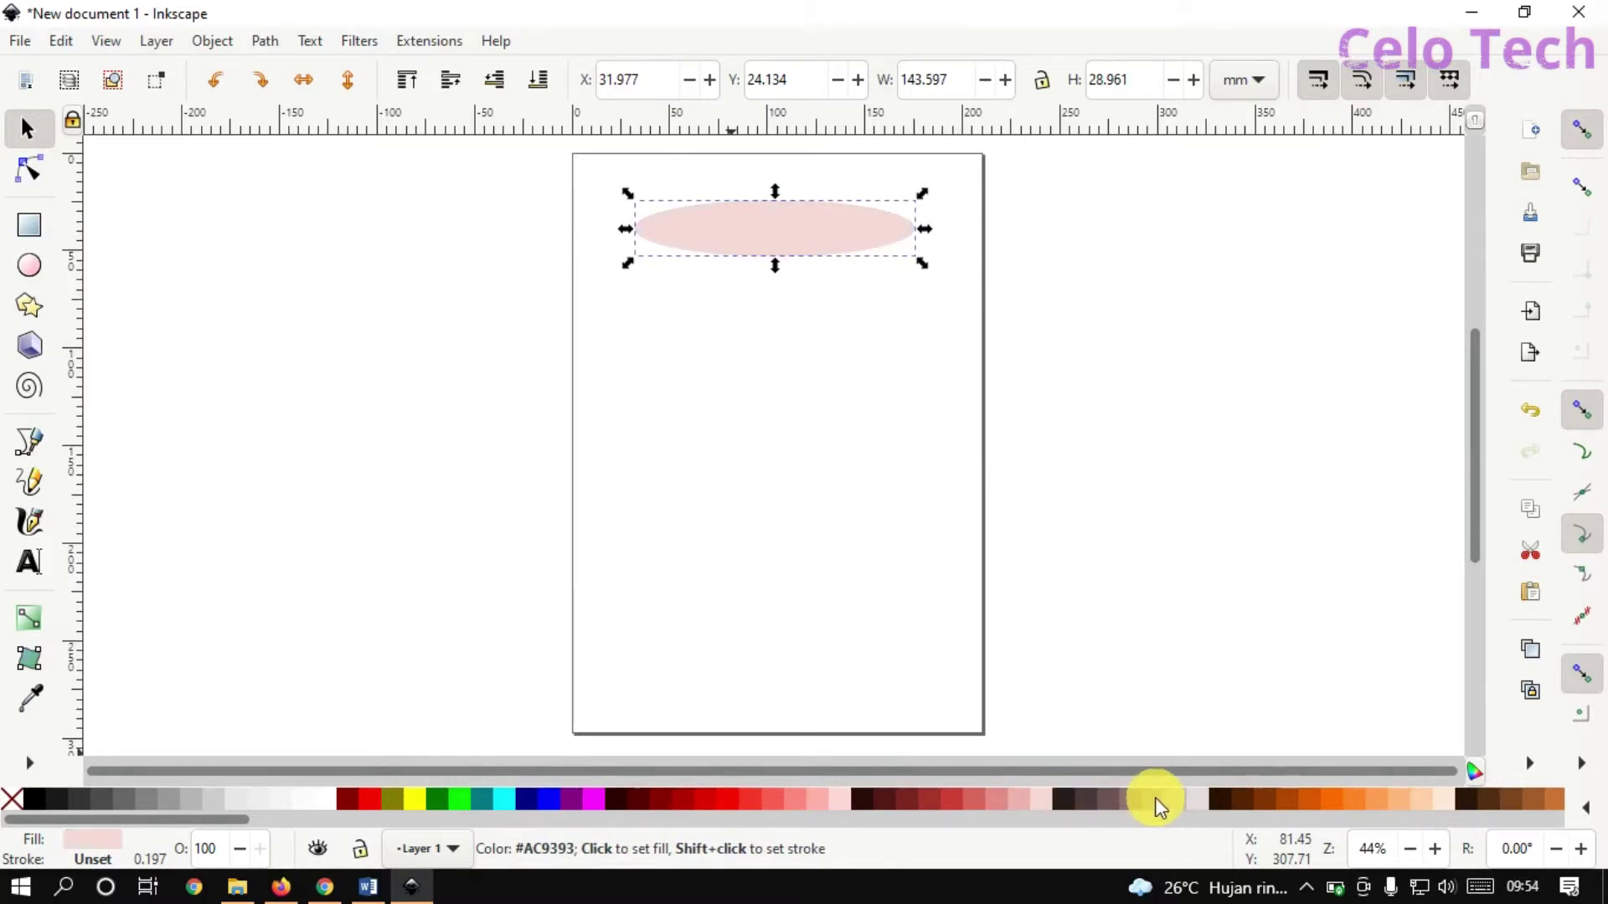
pyautogui.click(1155, 804)
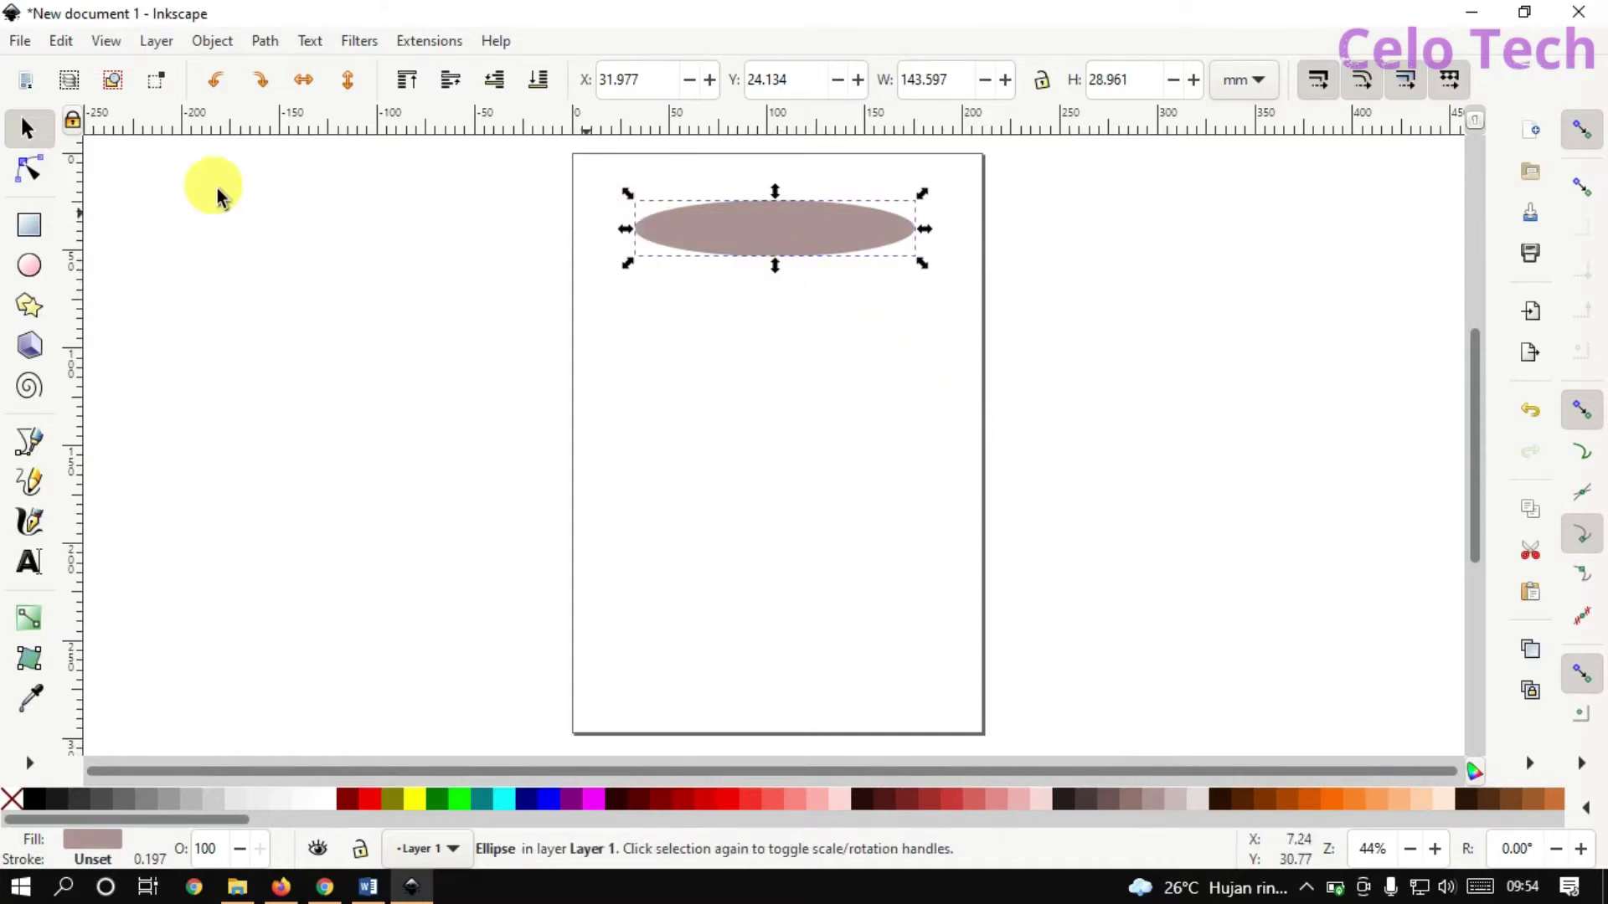
pyautogui.click(35, 178)
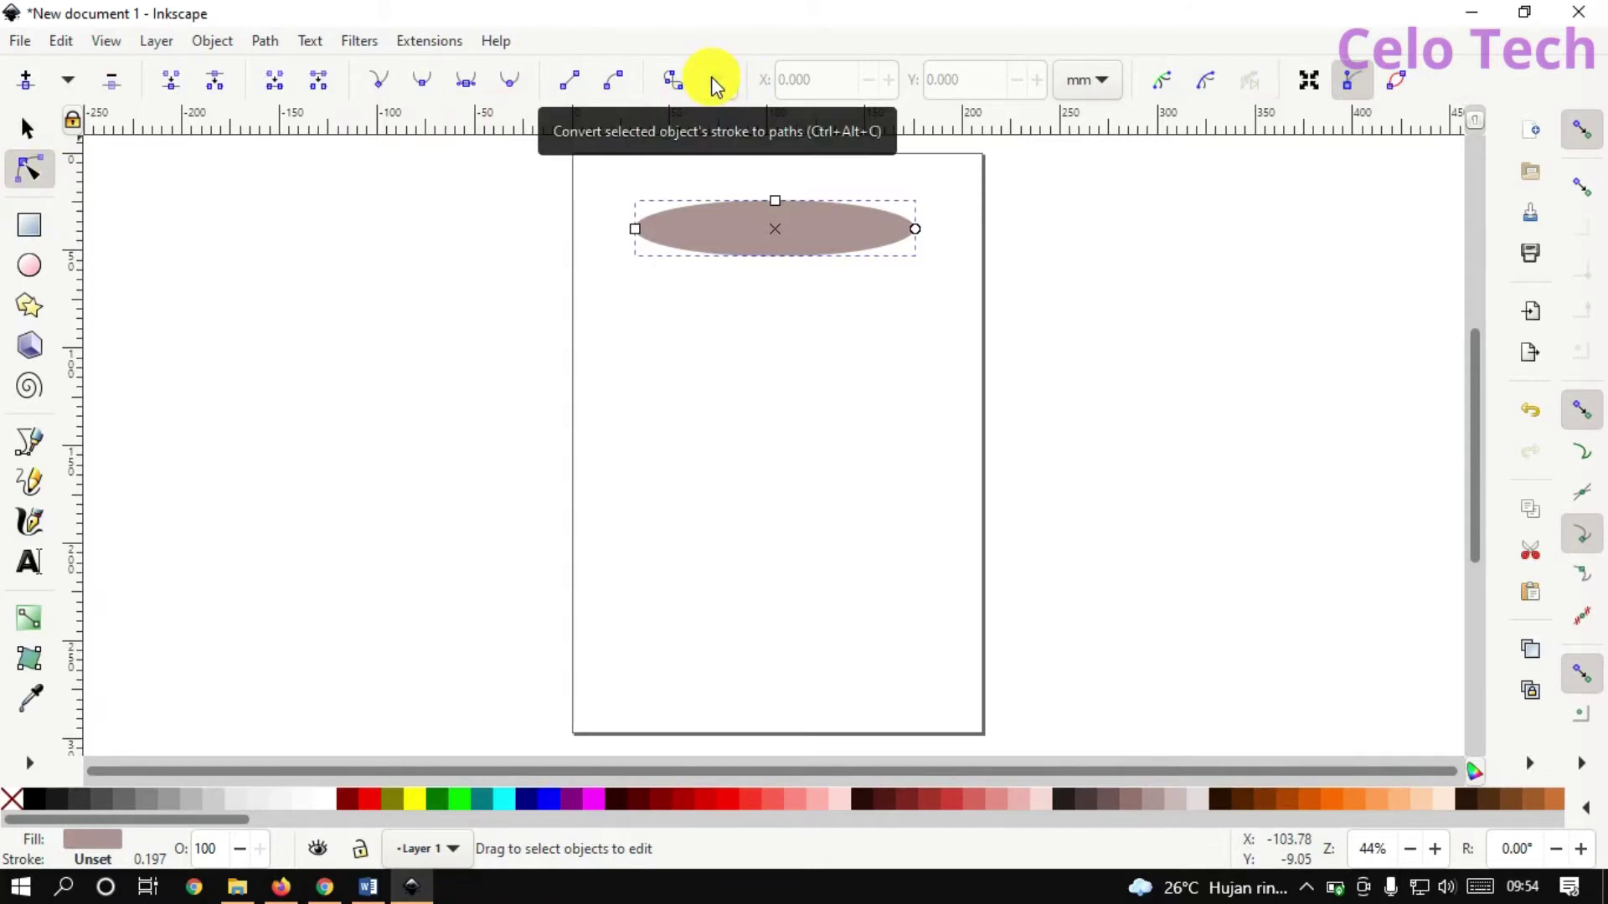
# Convert the ellipse to a path and pull its bottom node and side handles into a rounded bowl.
pyautogui.click(715, 83)
pyautogui.click(716, 83)
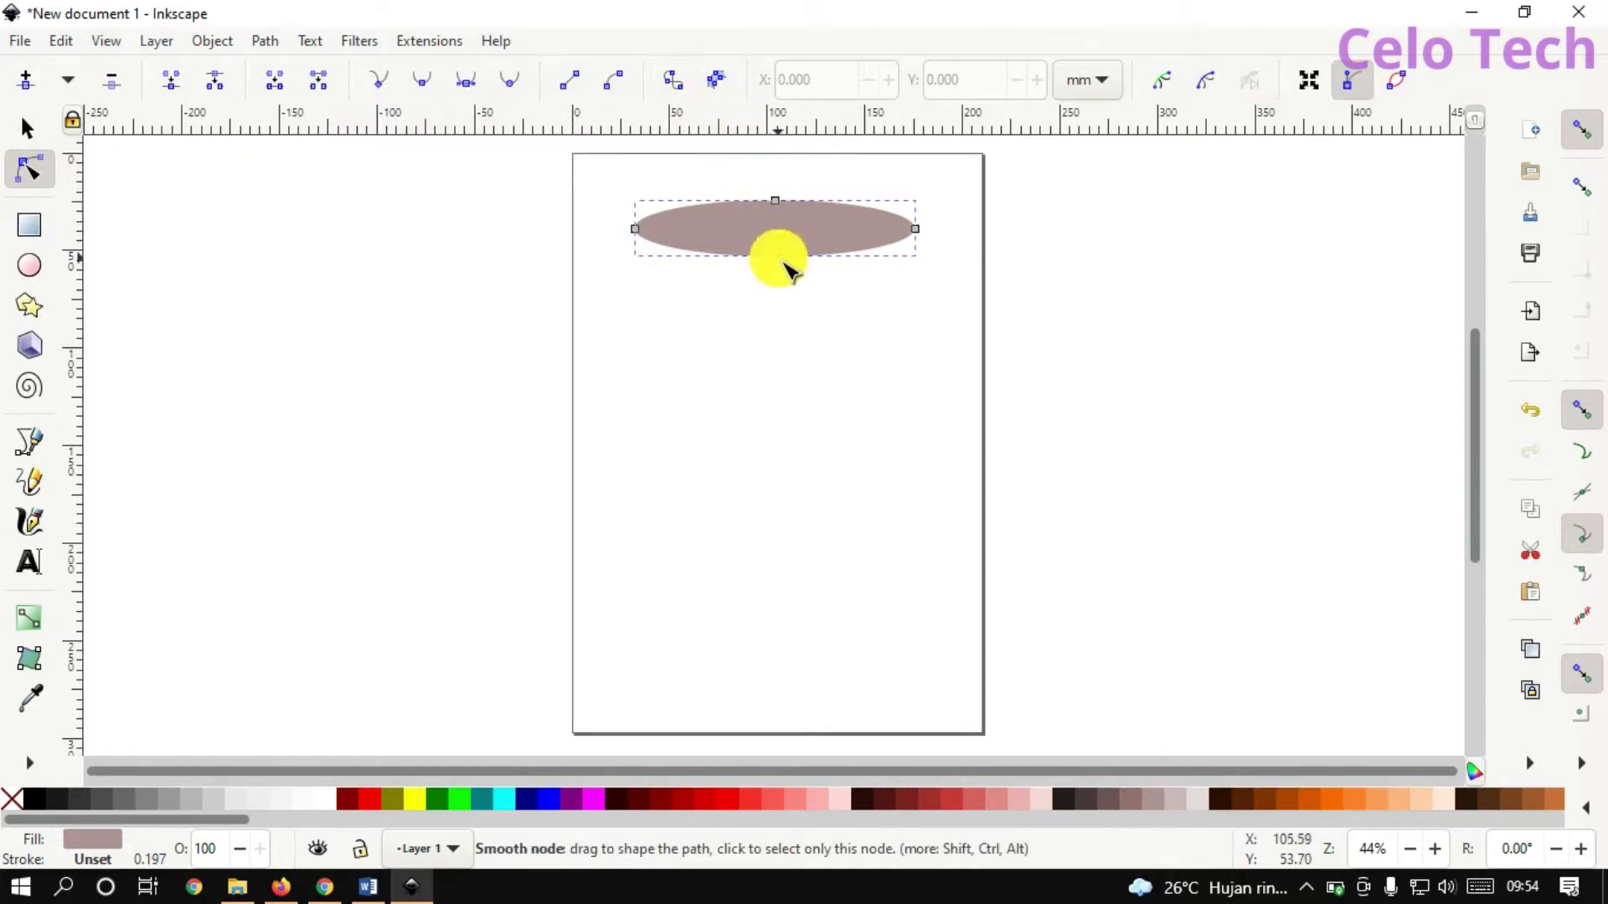
pyautogui.moveTo(784, 270); pyautogui.dragTo(790, 445)
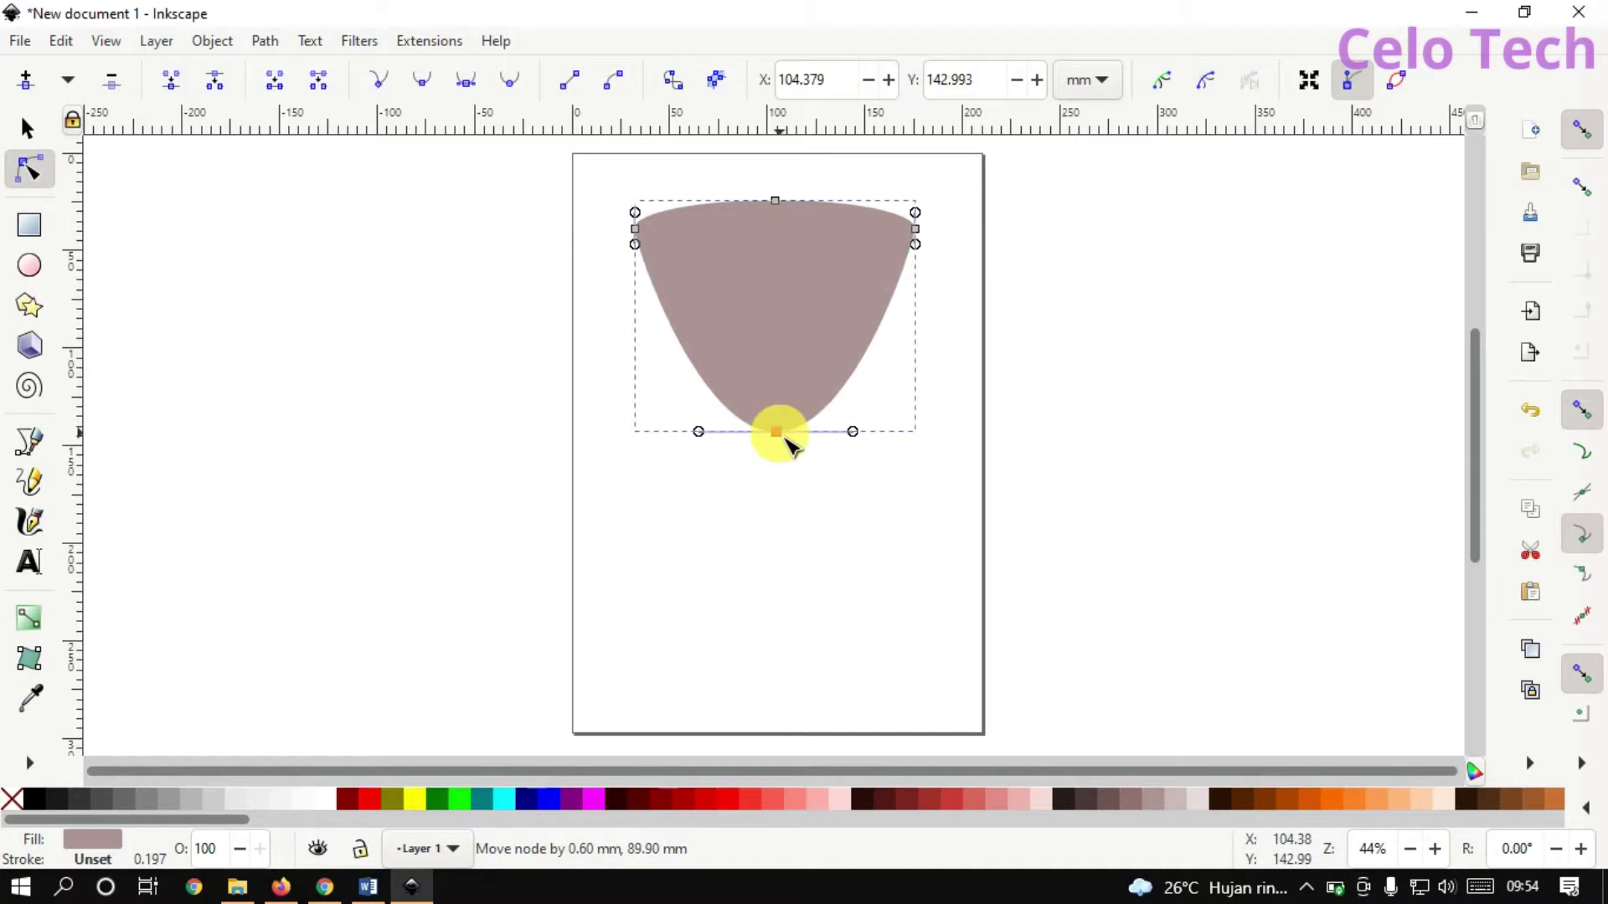
pyautogui.click(819, 387)
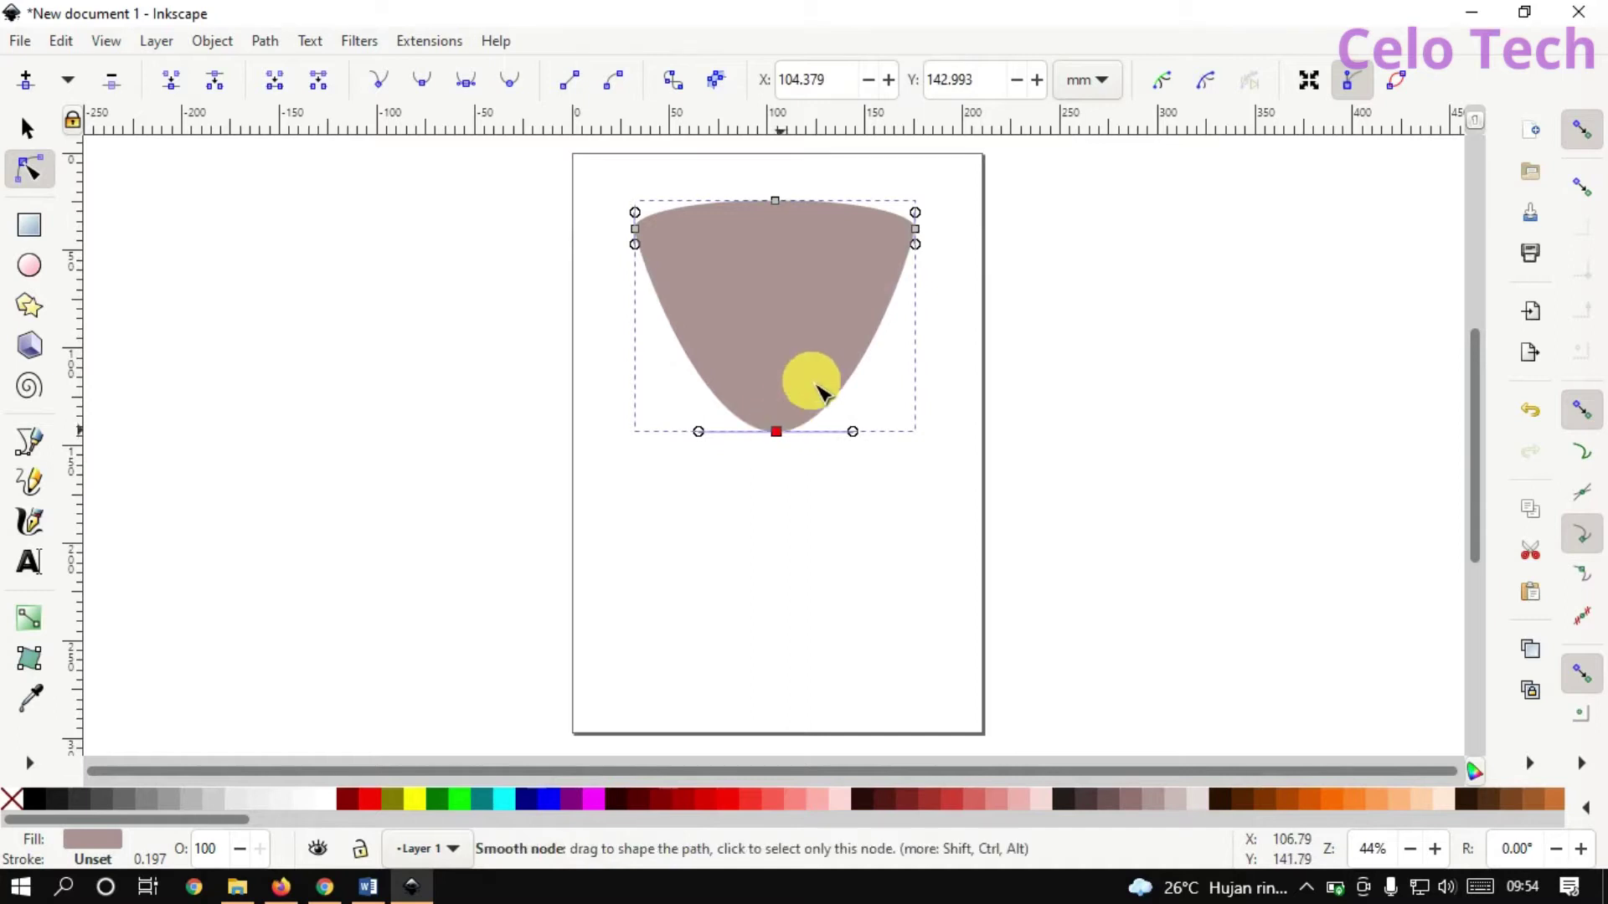
pyautogui.click(921, 249)
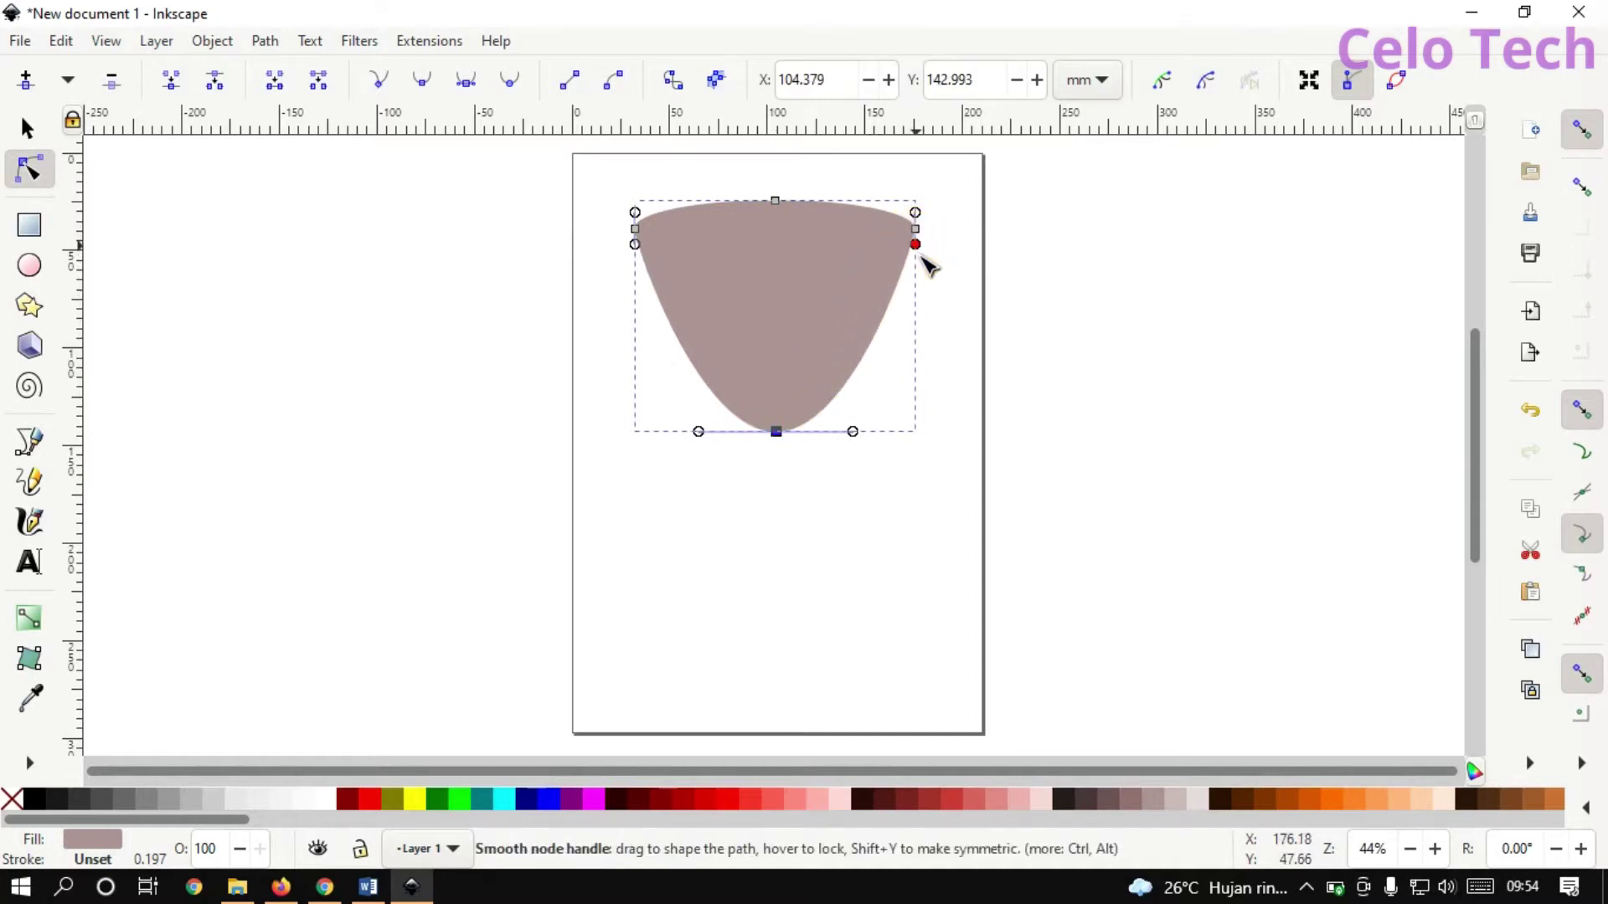
pyautogui.moveTo(921, 263); pyautogui.dragTo(924, 415)
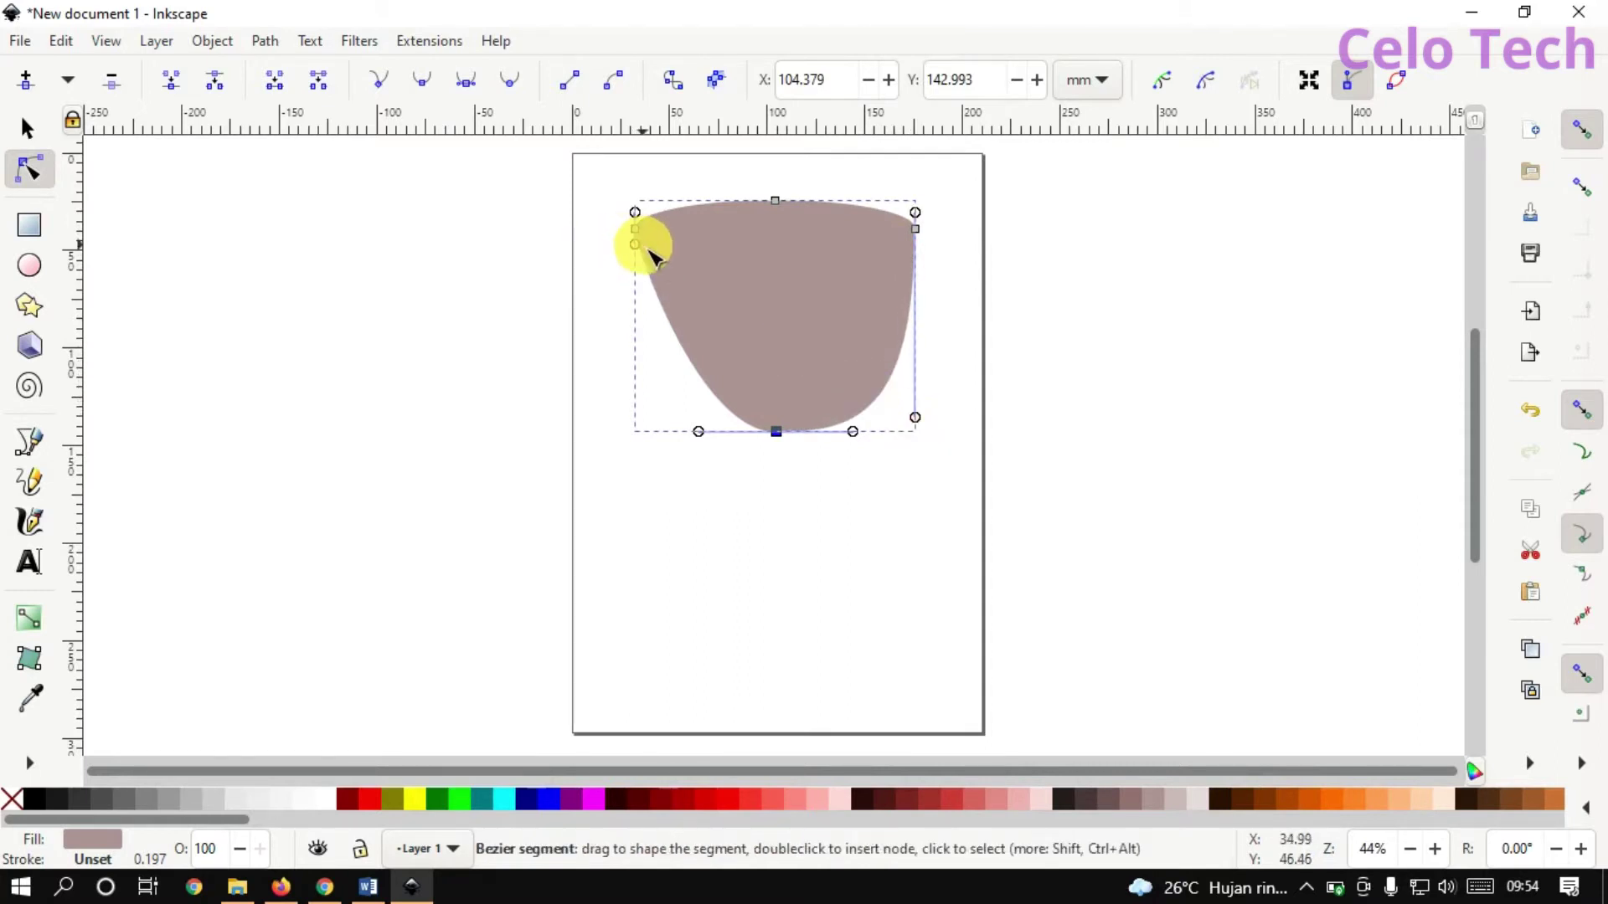
pyautogui.moveTo(641, 266); pyautogui.dragTo(643, 415)
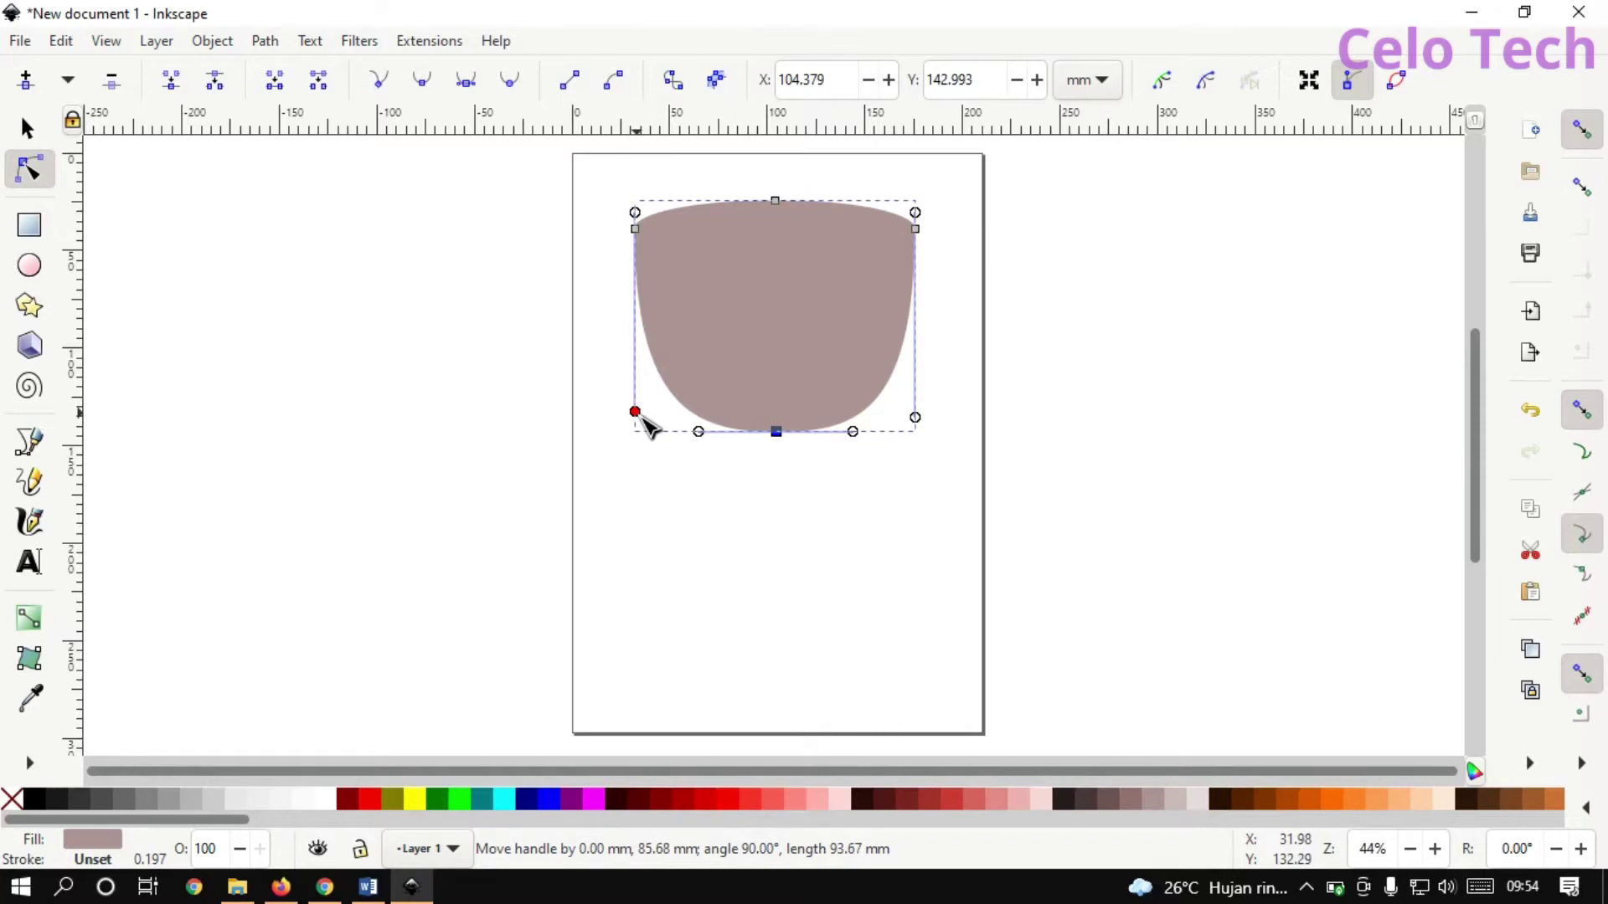
pyautogui.moveTo(644, 415); pyautogui.dragTo(644, 410)
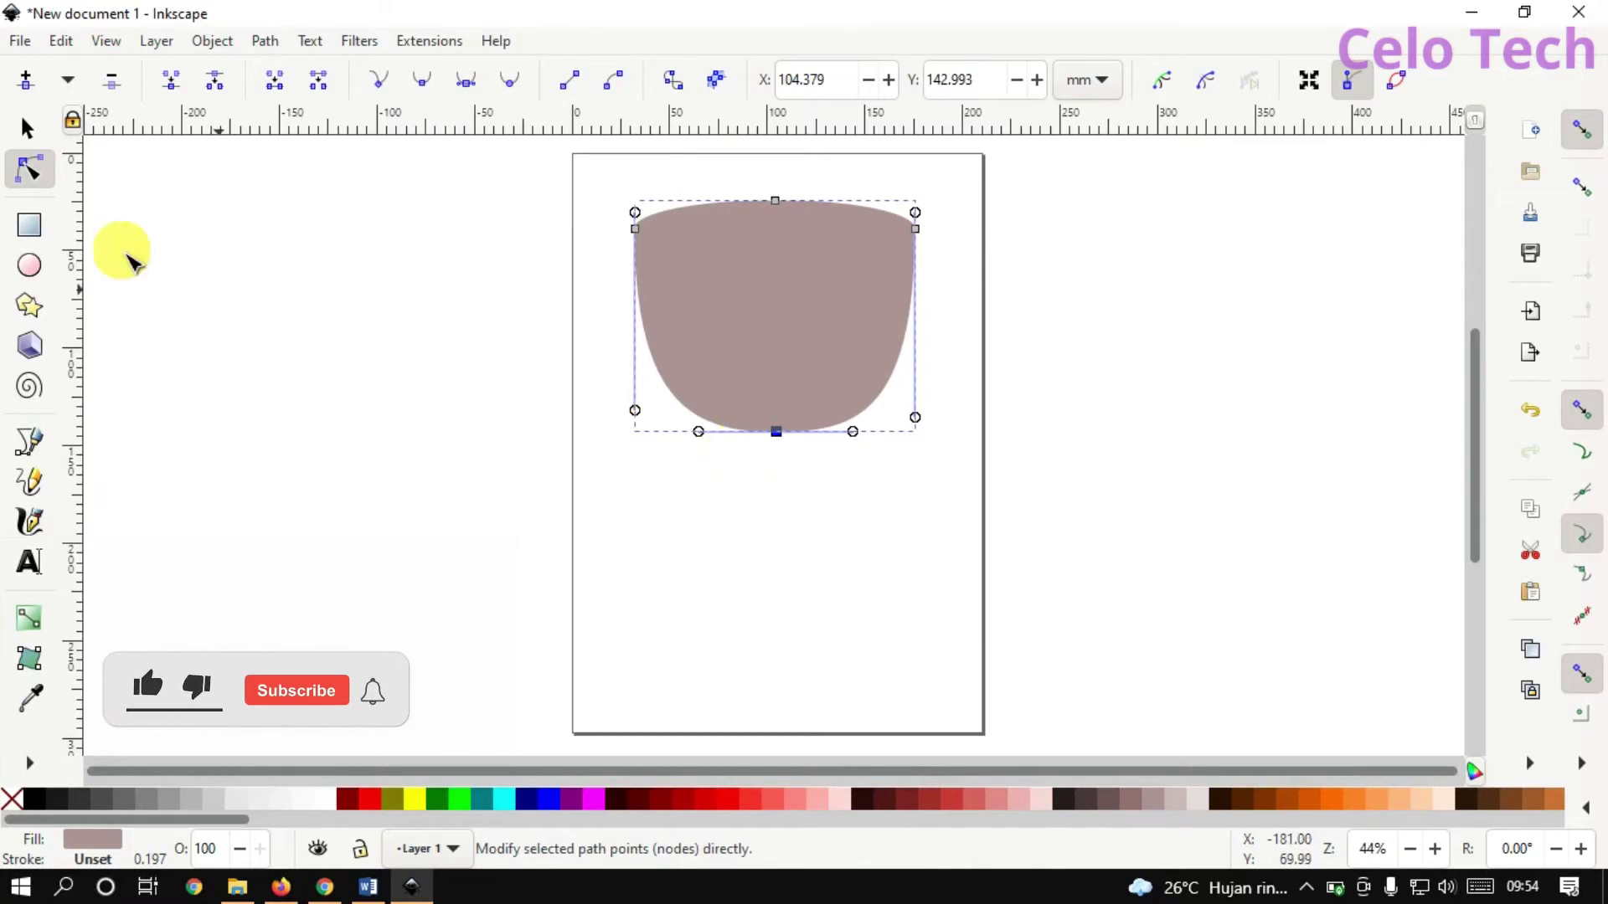
pyautogui.click(29, 131)
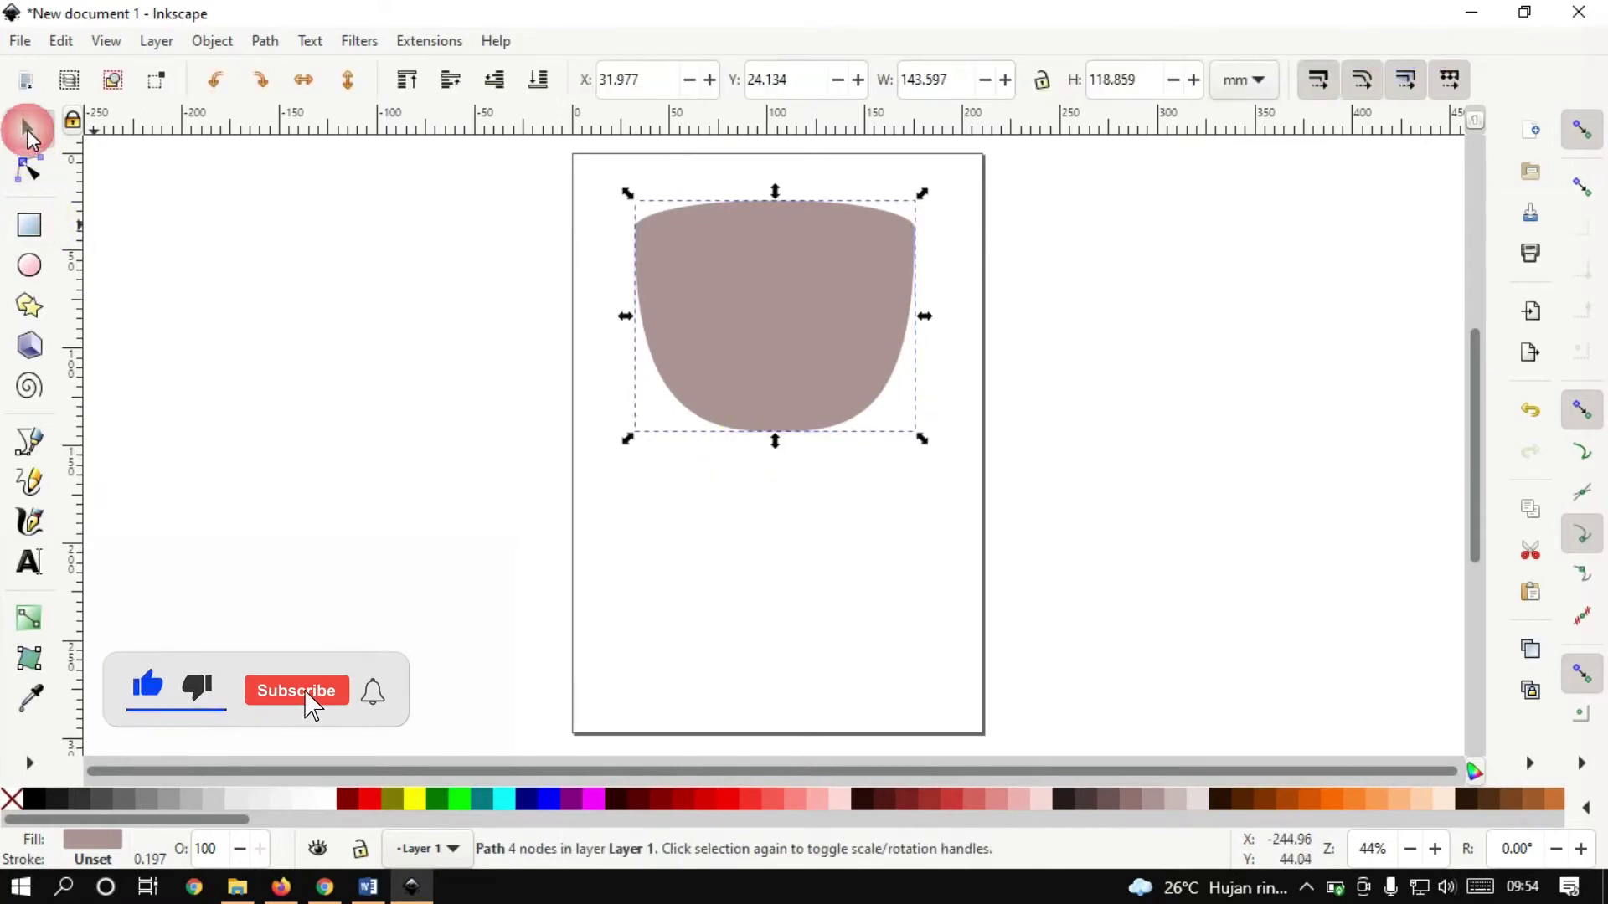
# Draw an ellipse, fill it 90% gray, and place it across the top of the cup body.
pyautogui.click(30, 266)
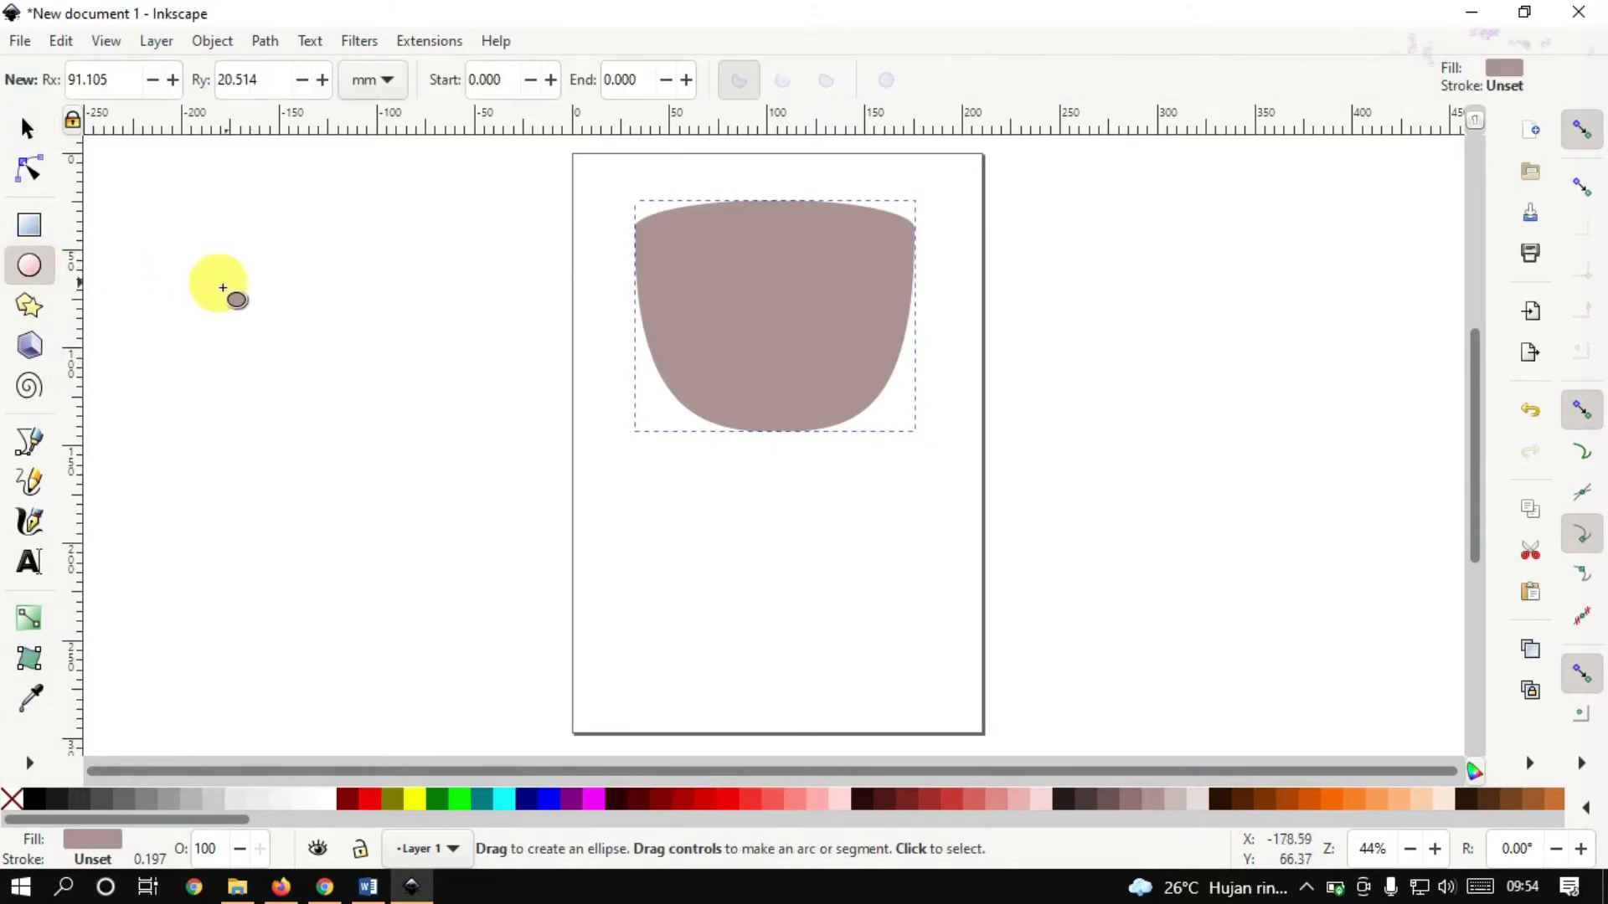
pyautogui.moveTo(170, 283); pyautogui.dragTo(393, 342)
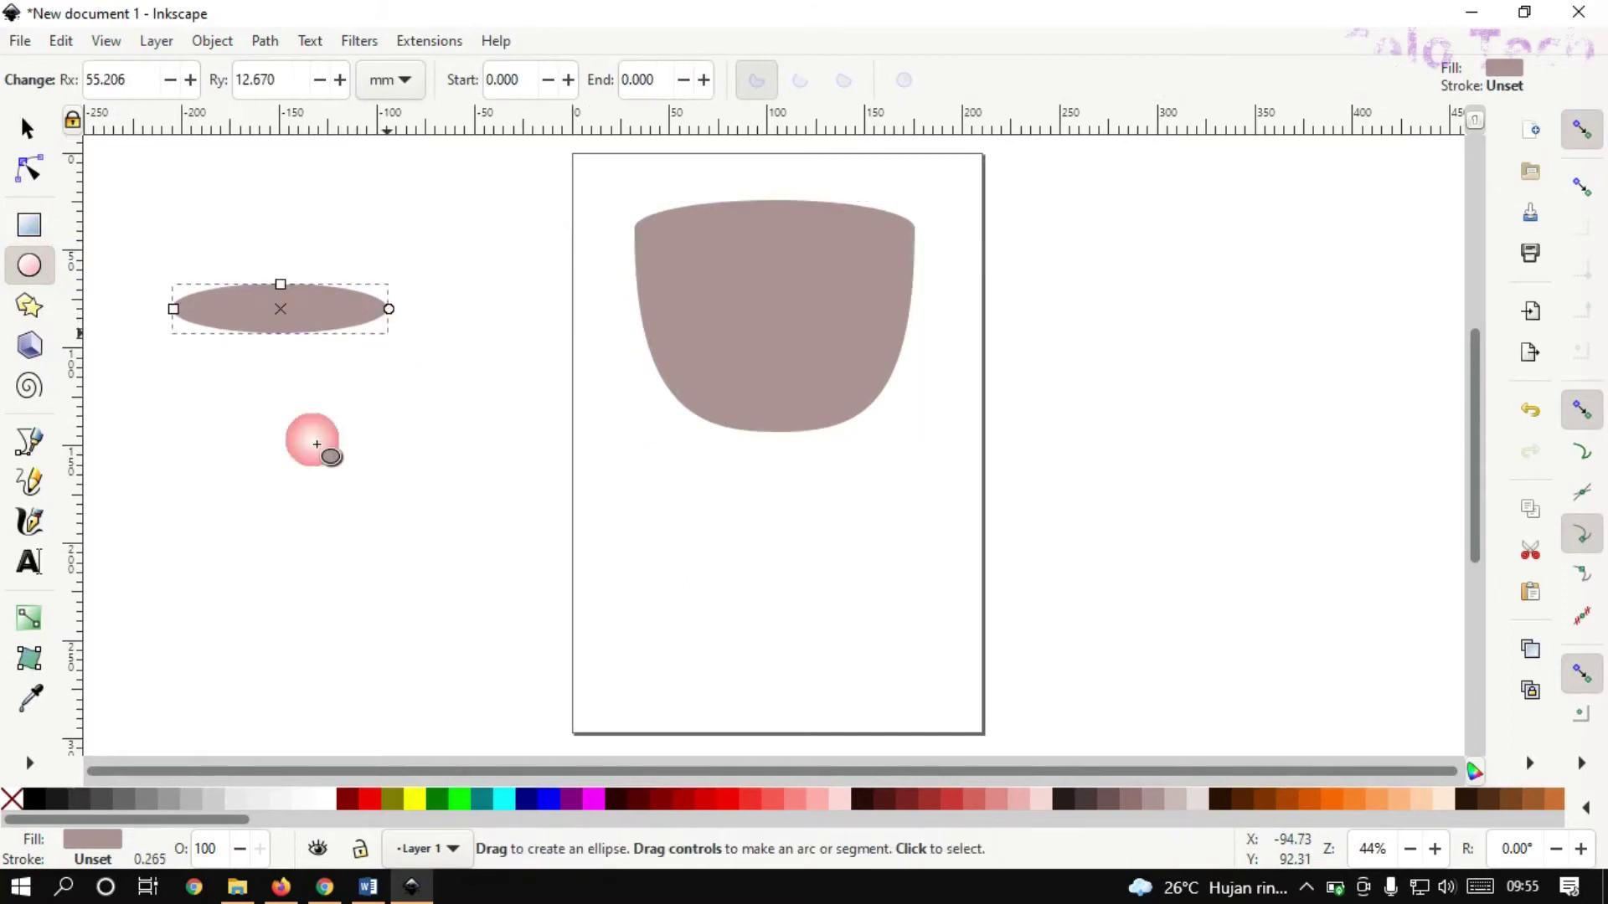
pyautogui.click(60, 797)
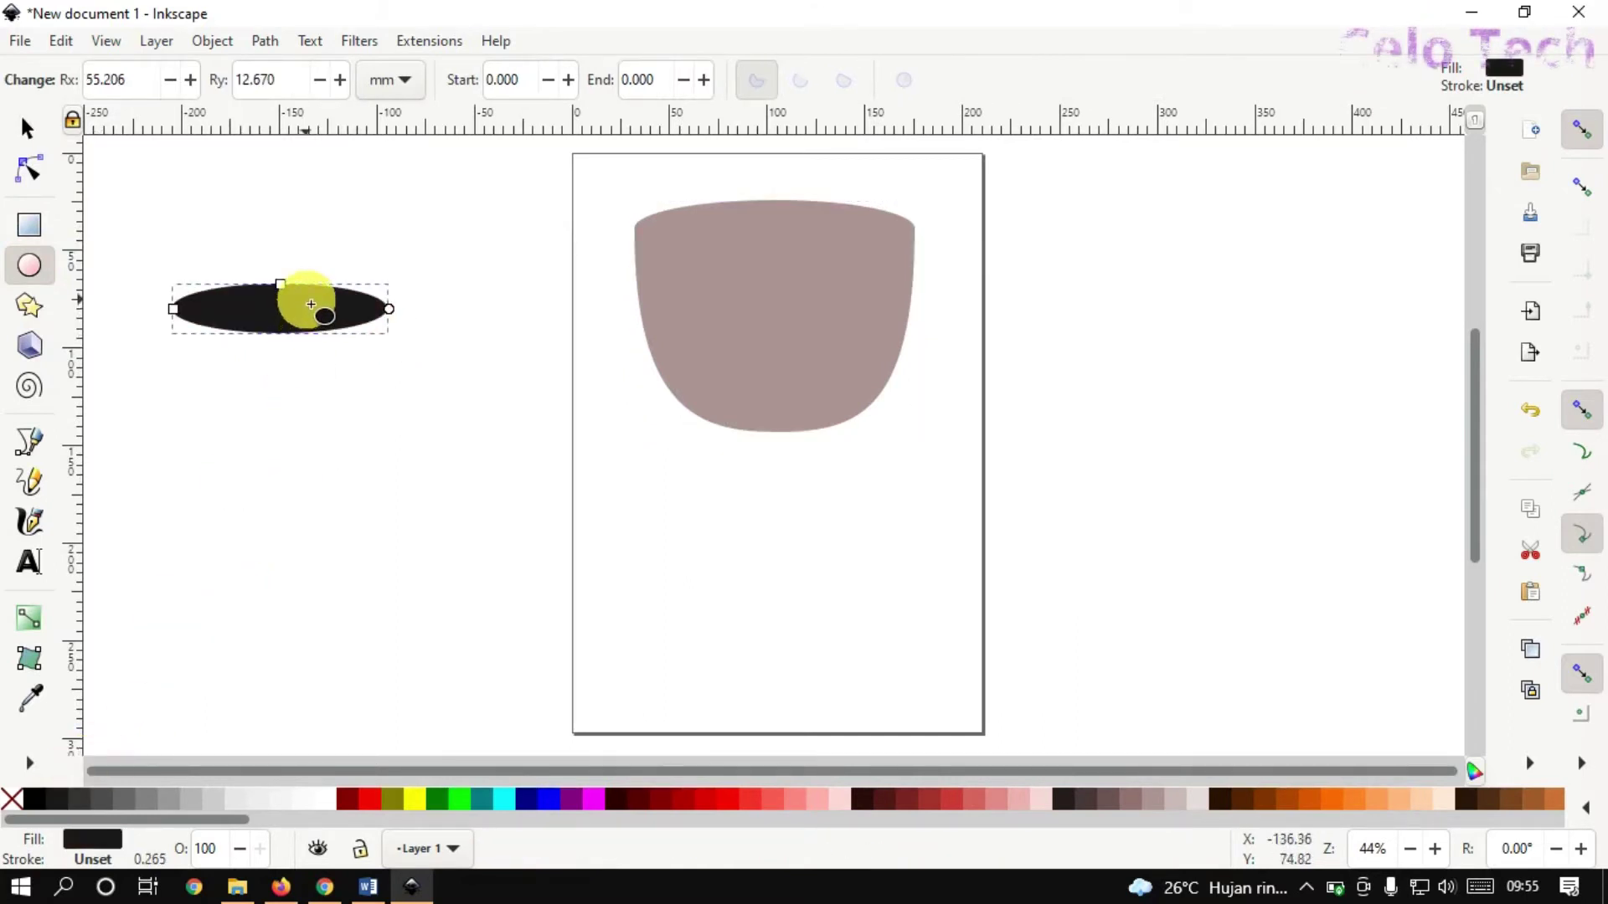
pyautogui.click(30, 132)
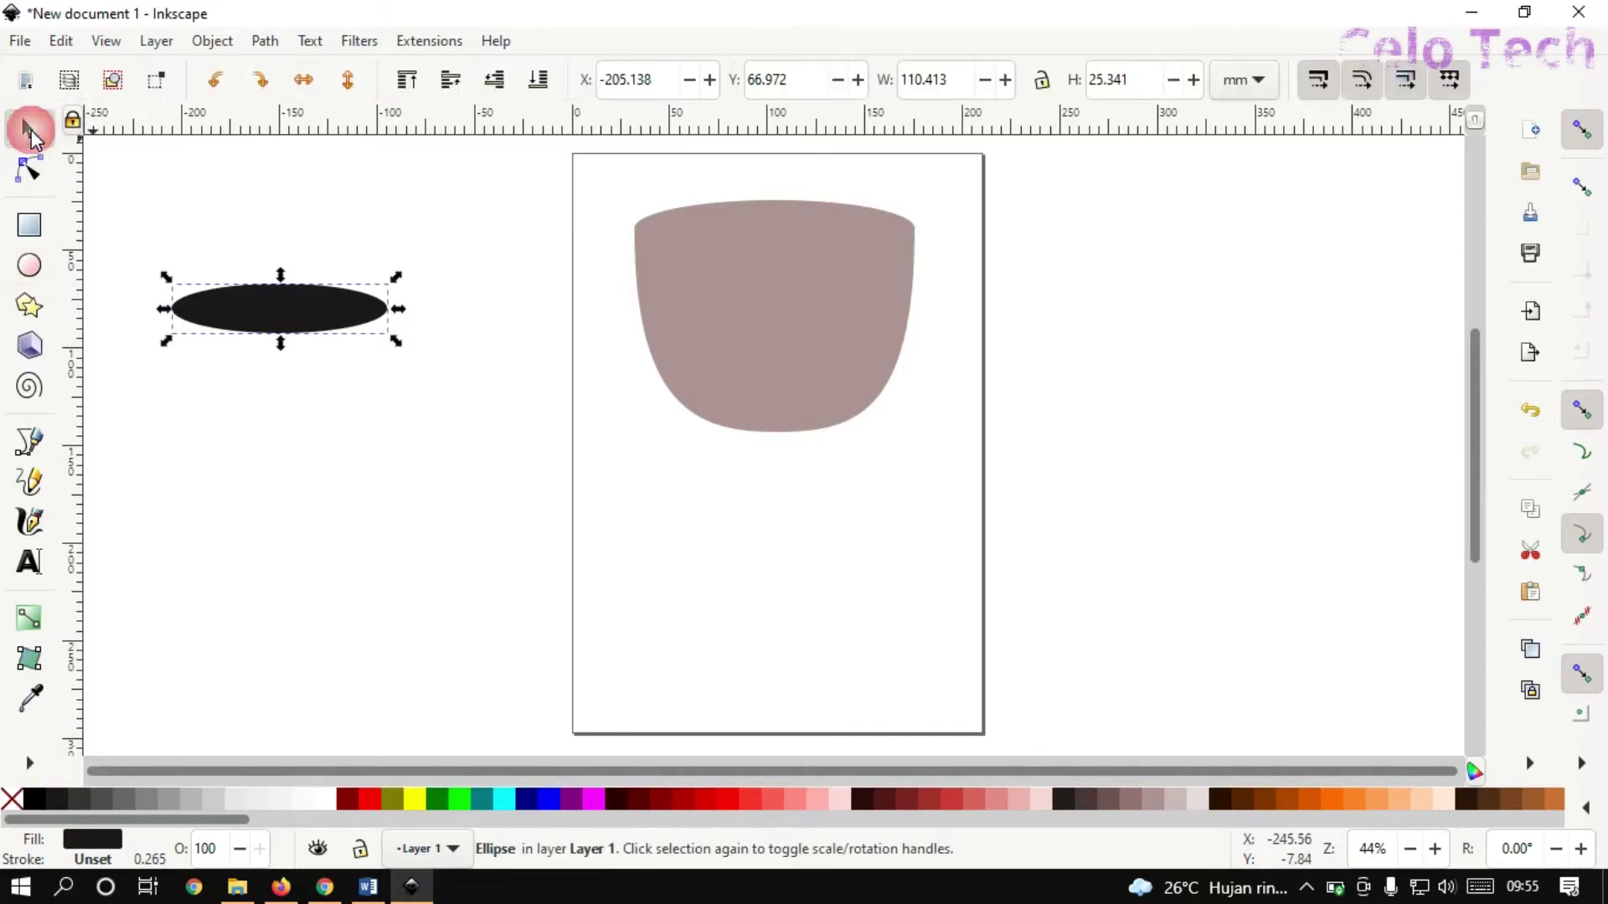
pyautogui.moveTo(352, 299)
pyautogui.mouseDown()
pyautogui.moveTo(797, 229)
pyautogui.moveTo(913, 237)
pyautogui.mouseUp()
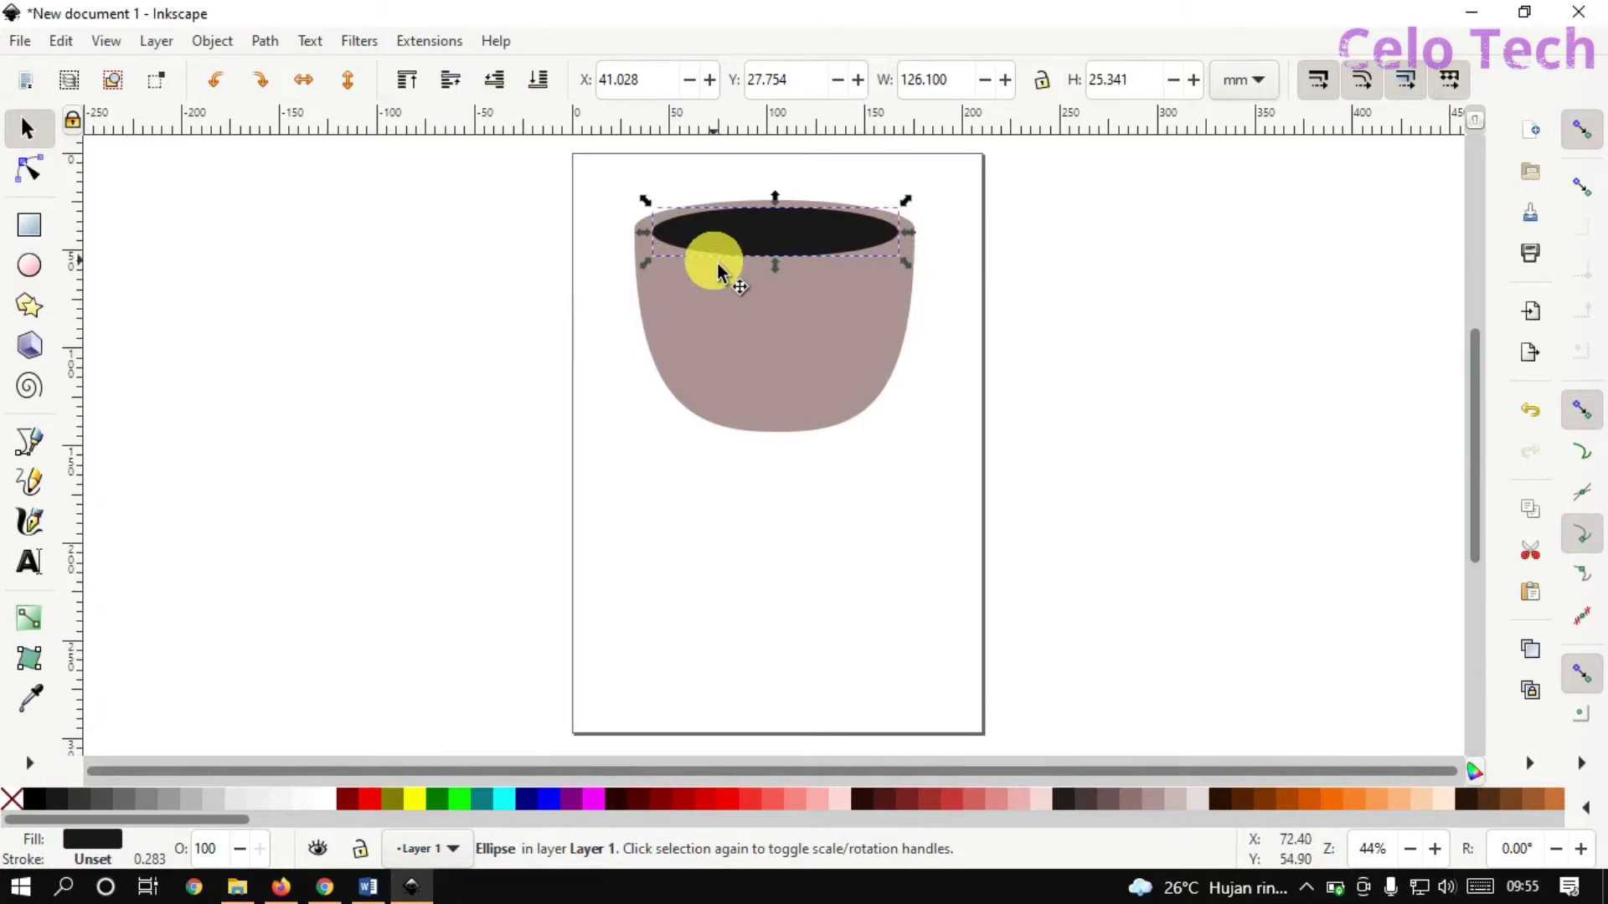
pyautogui.click(1046, 438)
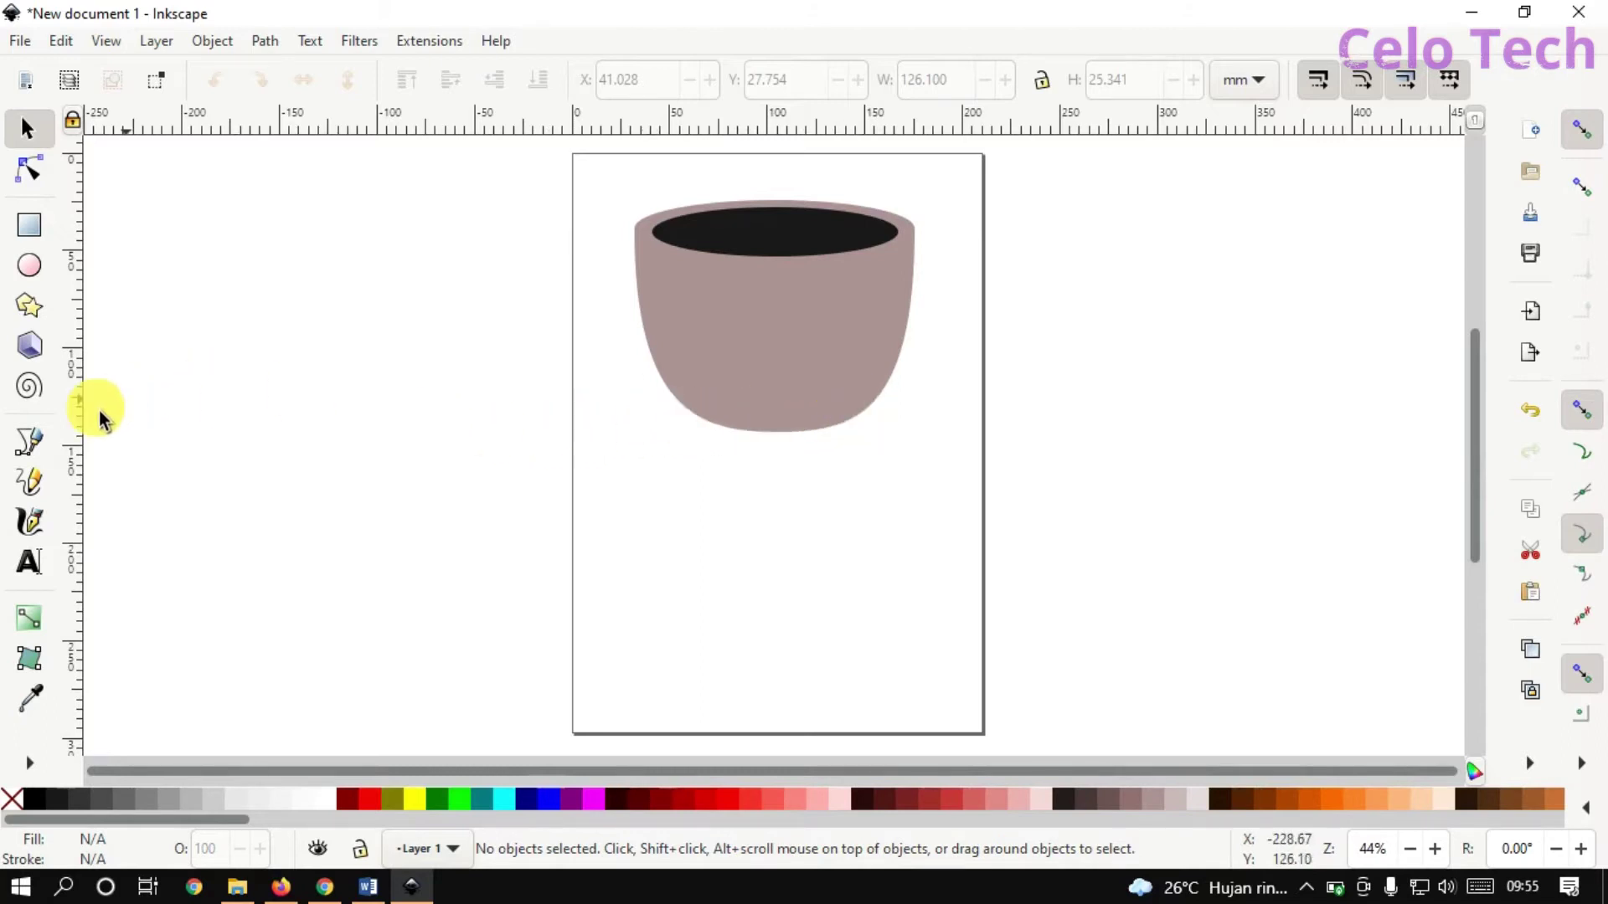
pyautogui.click(29, 267)
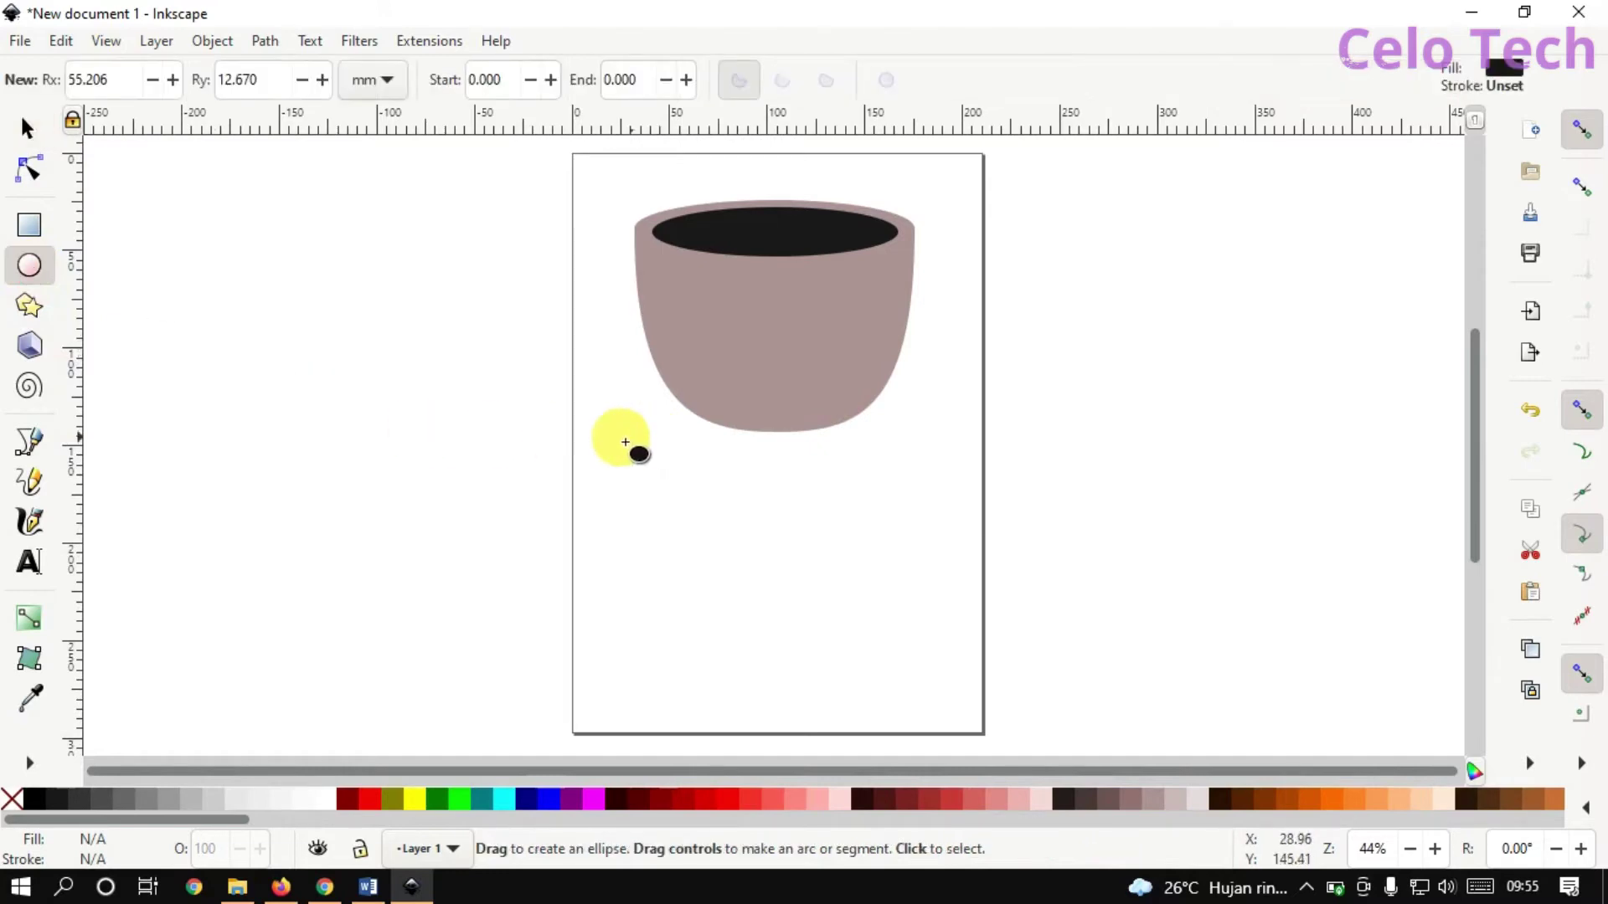
# Draw a flat ellipse just under the cup's base and fill it teal.
pyautogui.moveTo(622, 441); pyautogui.dragTo(936, 468)
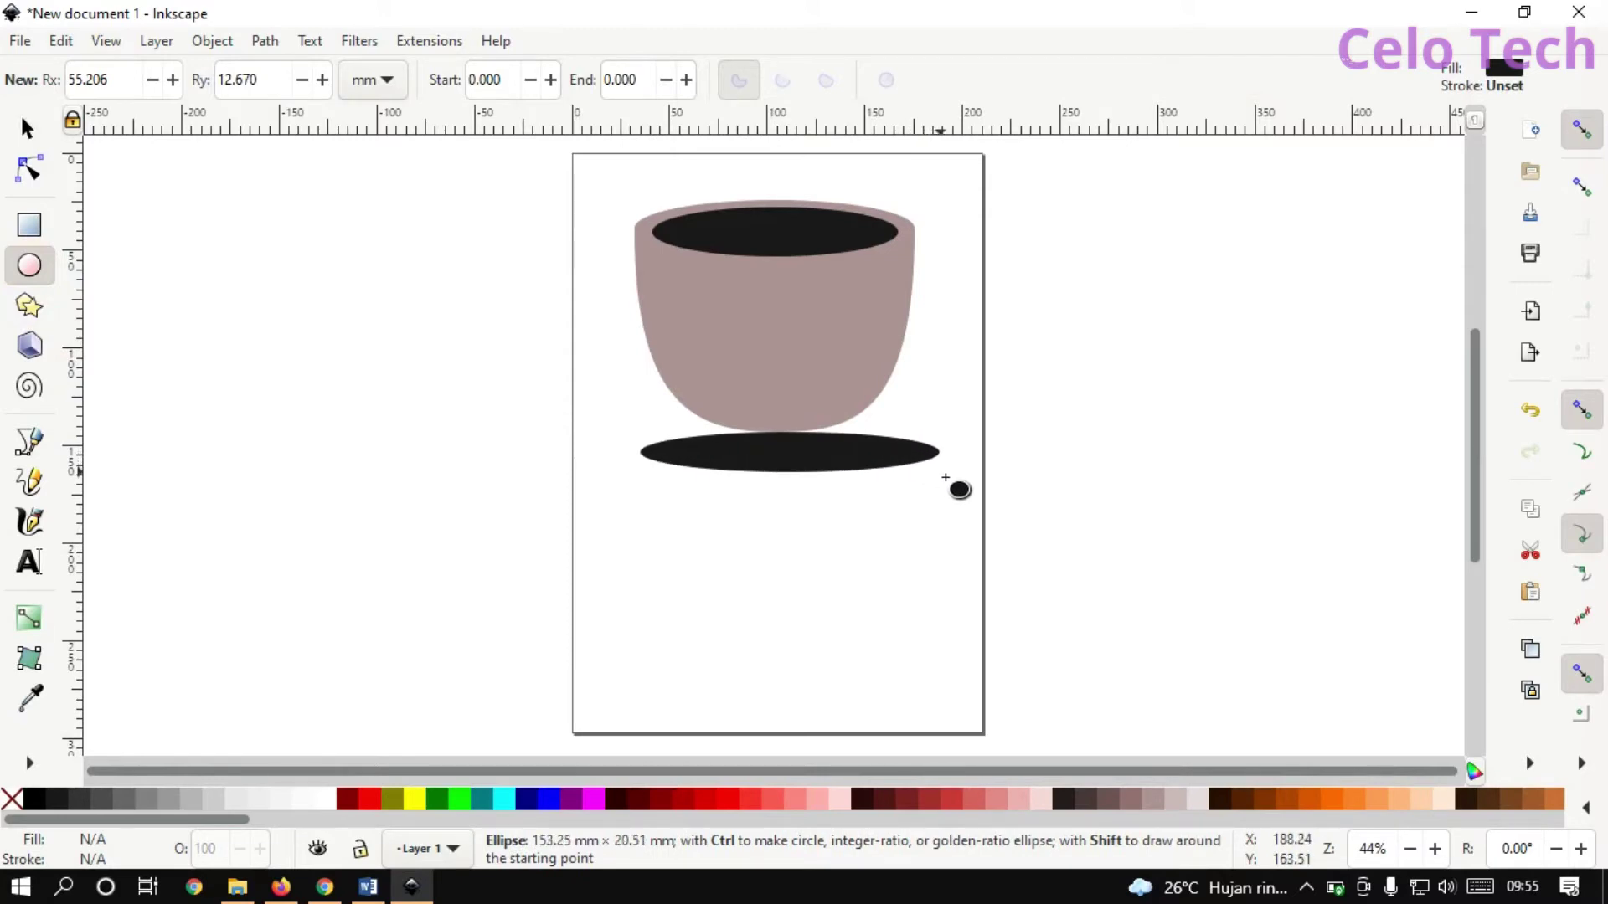
pyautogui.moveTo(936, 468); pyautogui.dragTo(945, 478)
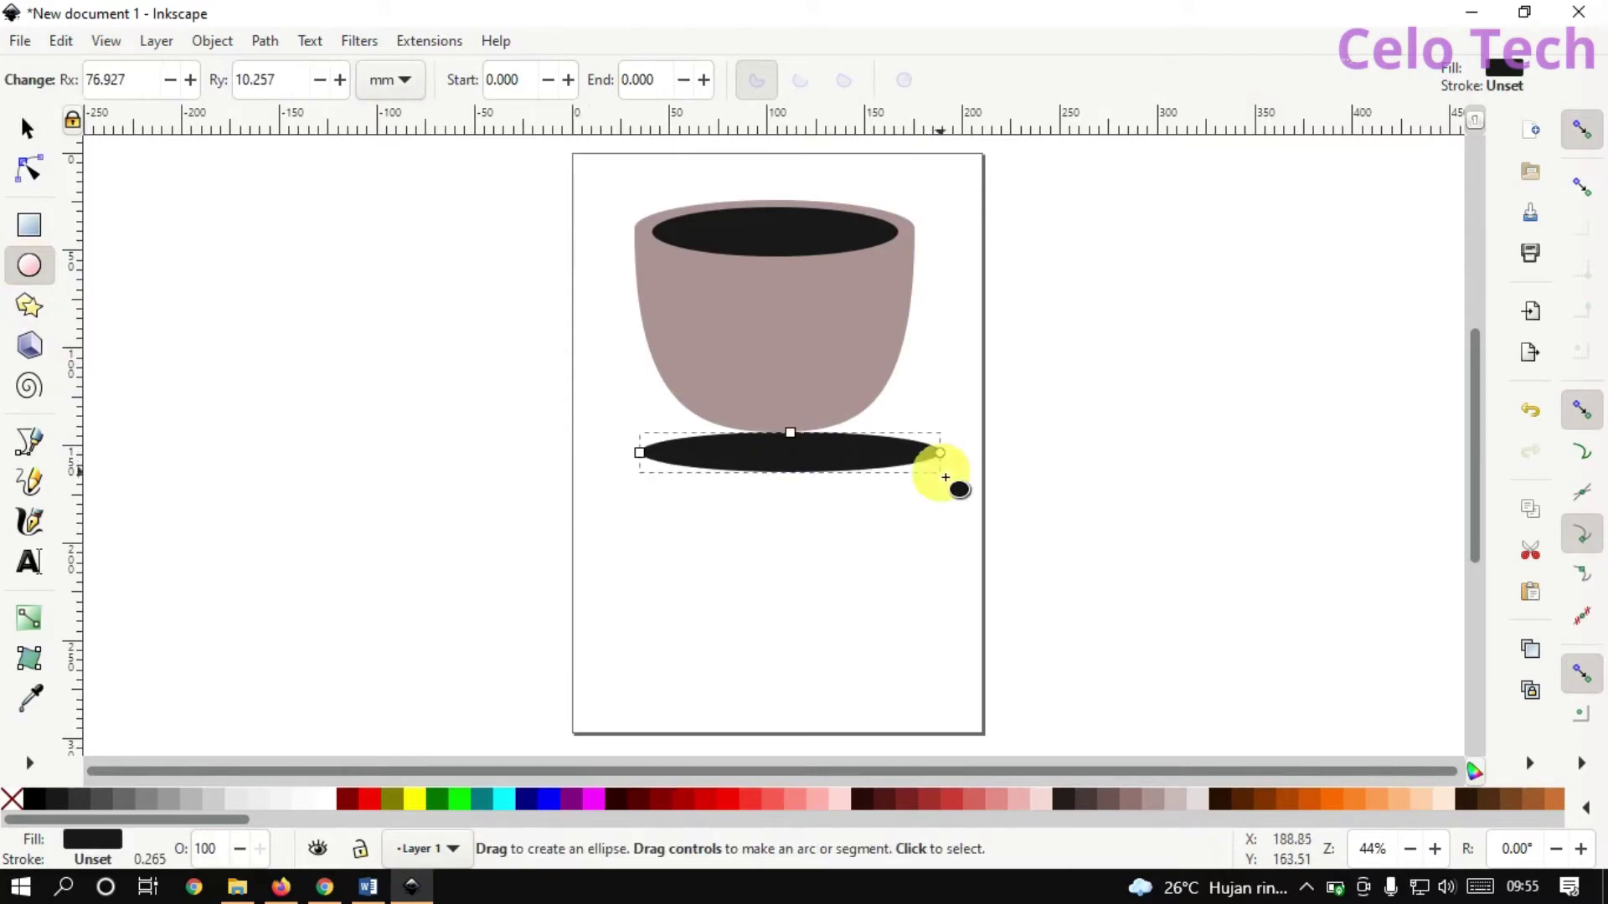
pyautogui.click(27, 129)
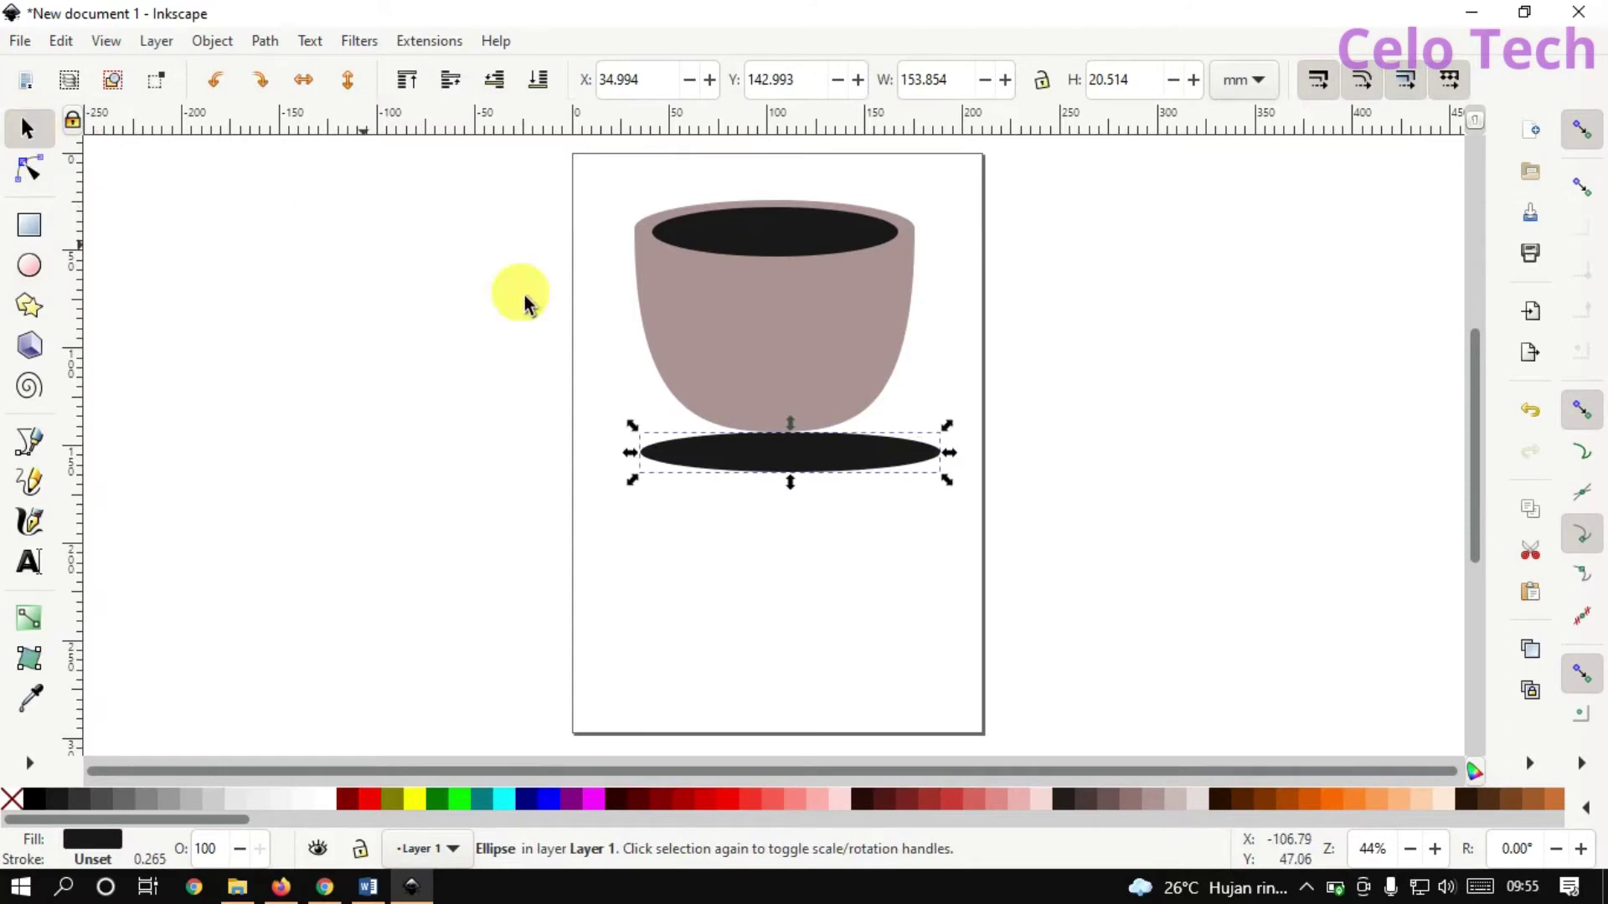
pyautogui.moveTo(747, 446); pyautogui.dragTo(735, 425)
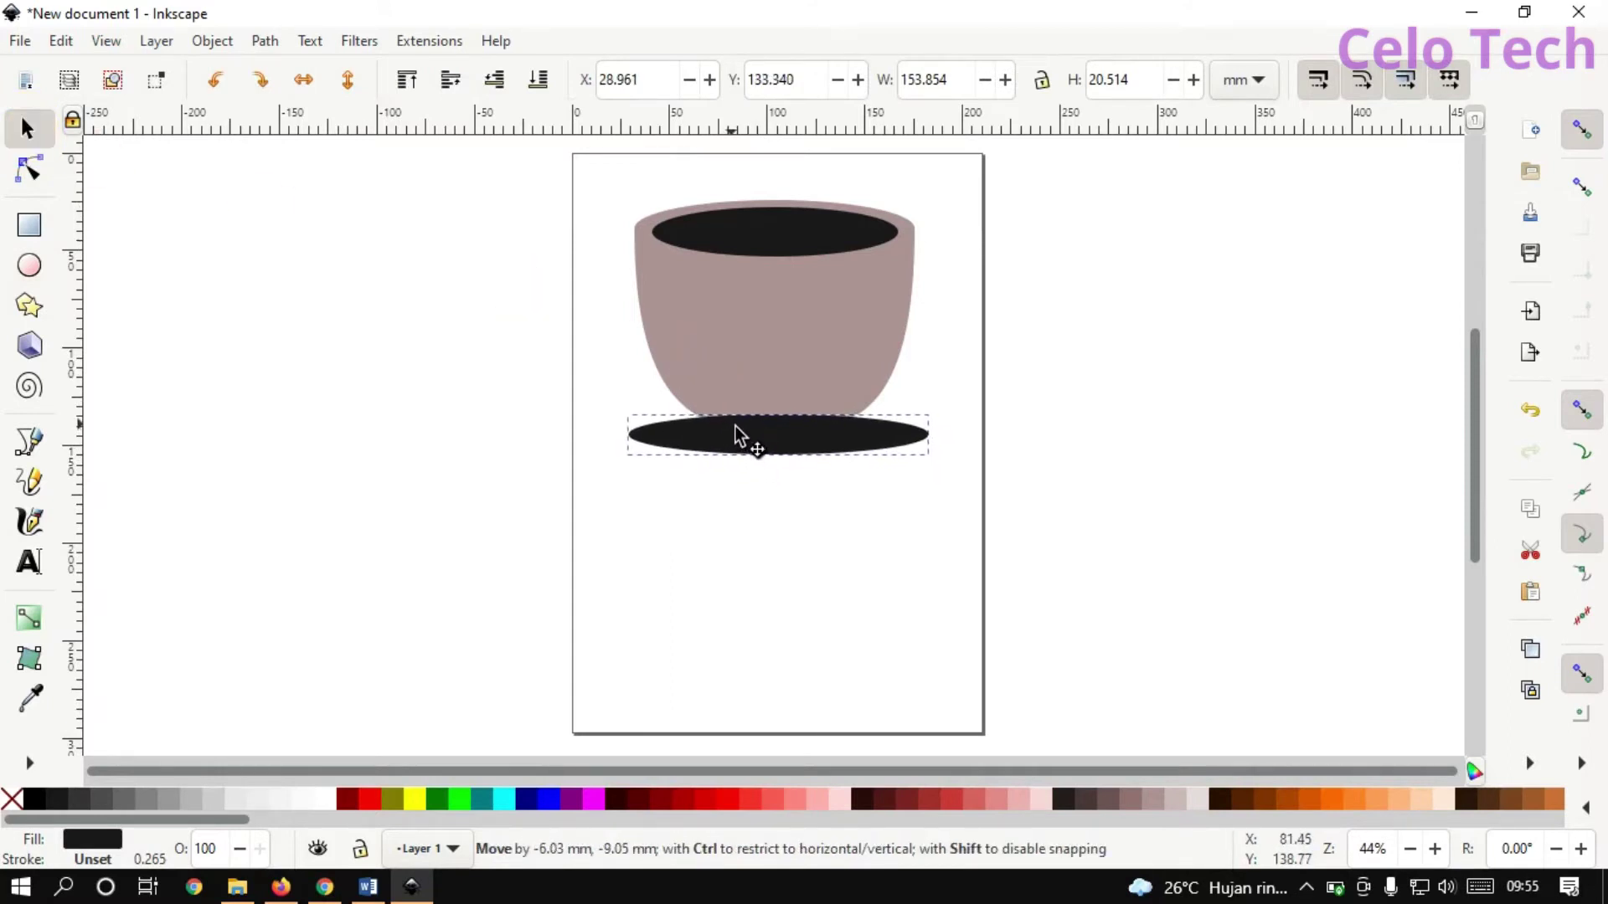
pyautogui.moveTo(735, 425); pyautogui.dragTo(735, 428)
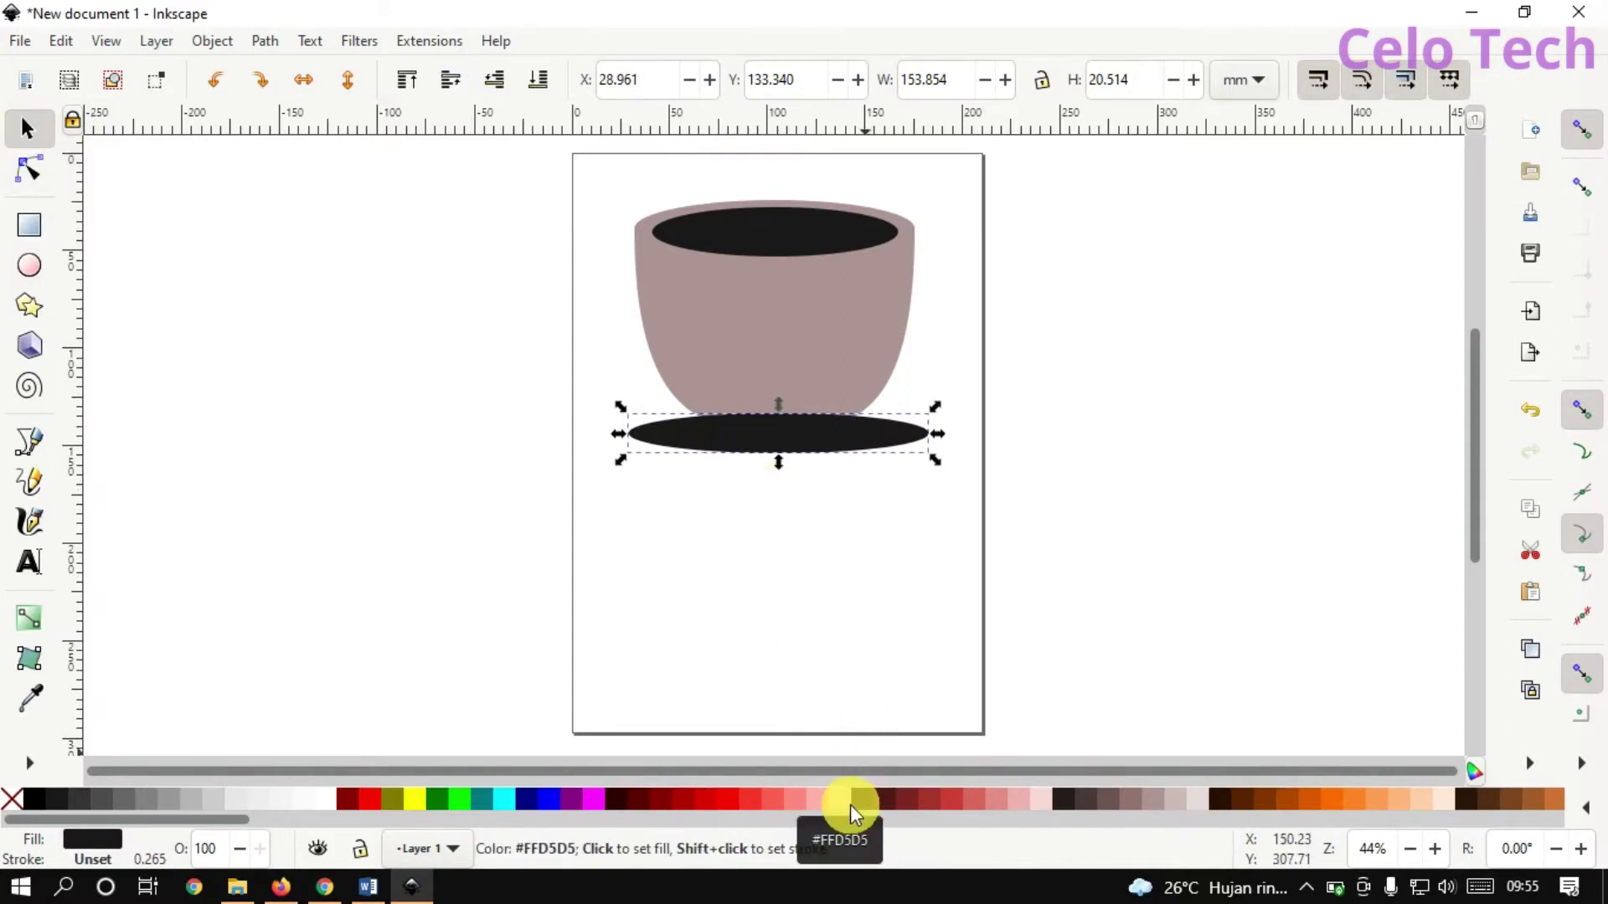
pyautogui.click(481, 798)
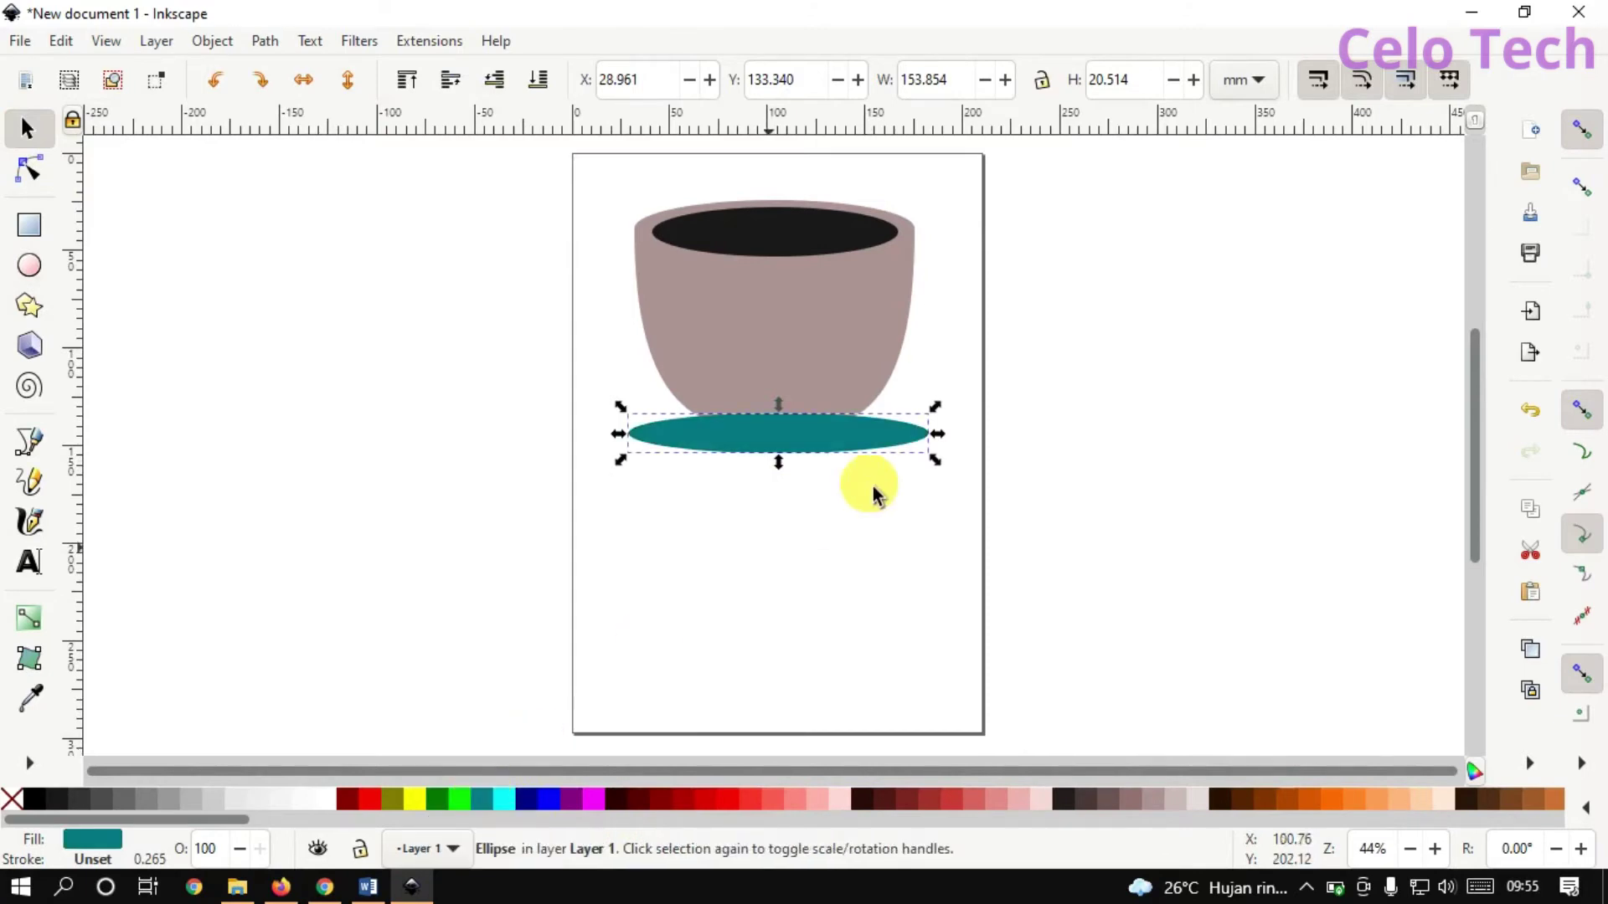
pyautogui.moveTo(831, 437); pyautogui.dragTo(831, 437)
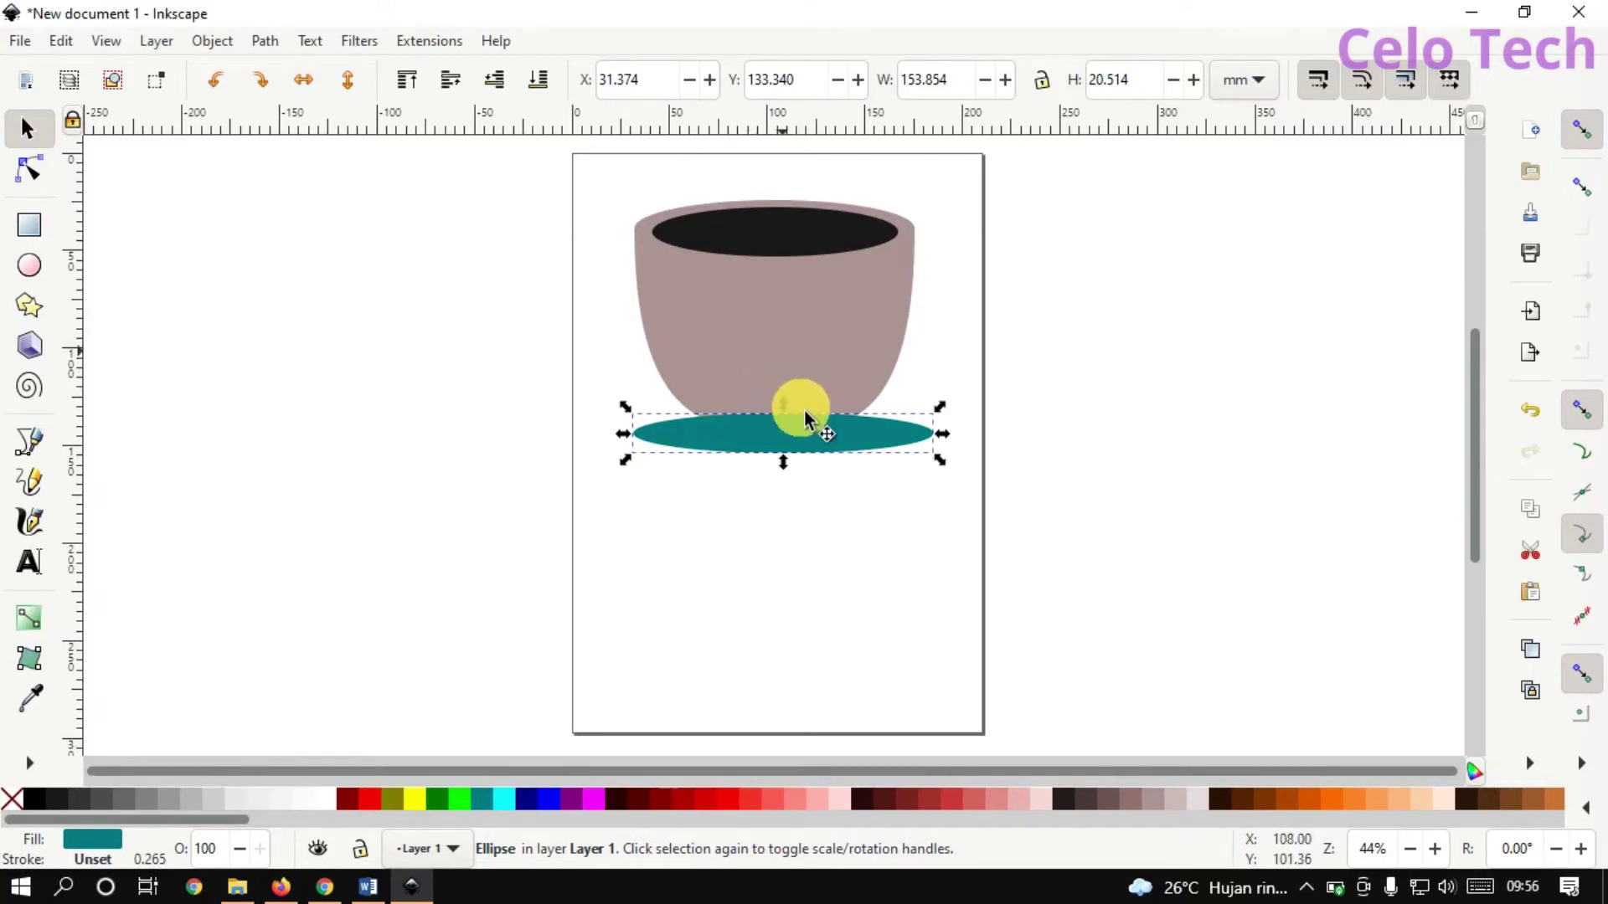
# Lower the teal saucer to the bottom and center it under the cup.
pyautogui.click(538, 81)
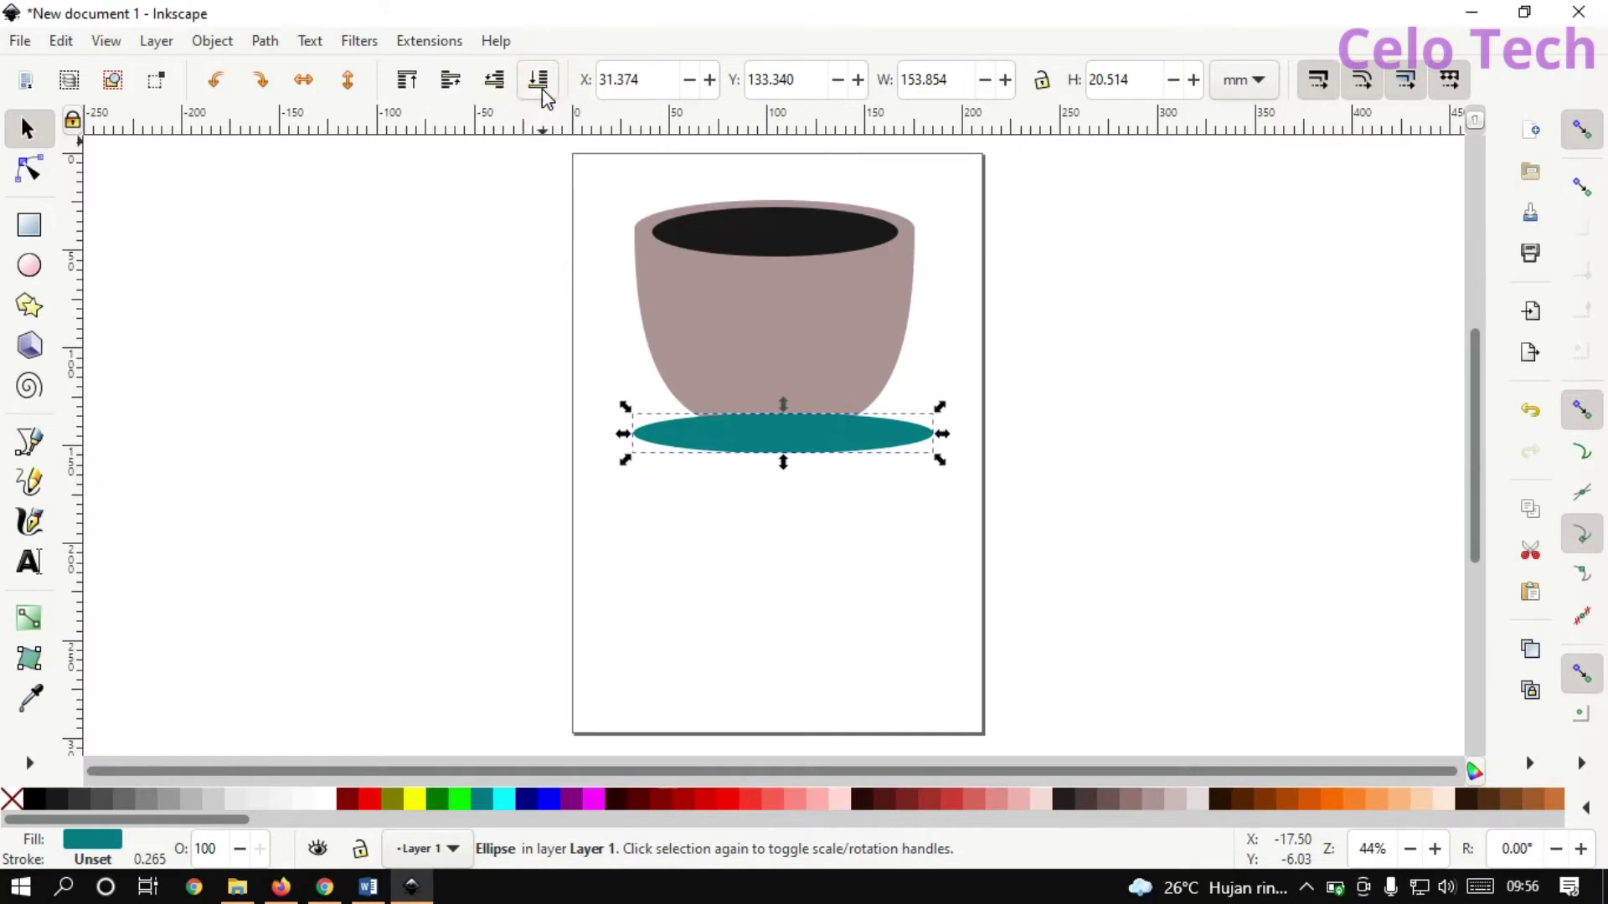
pyautogui.click(541, 89)
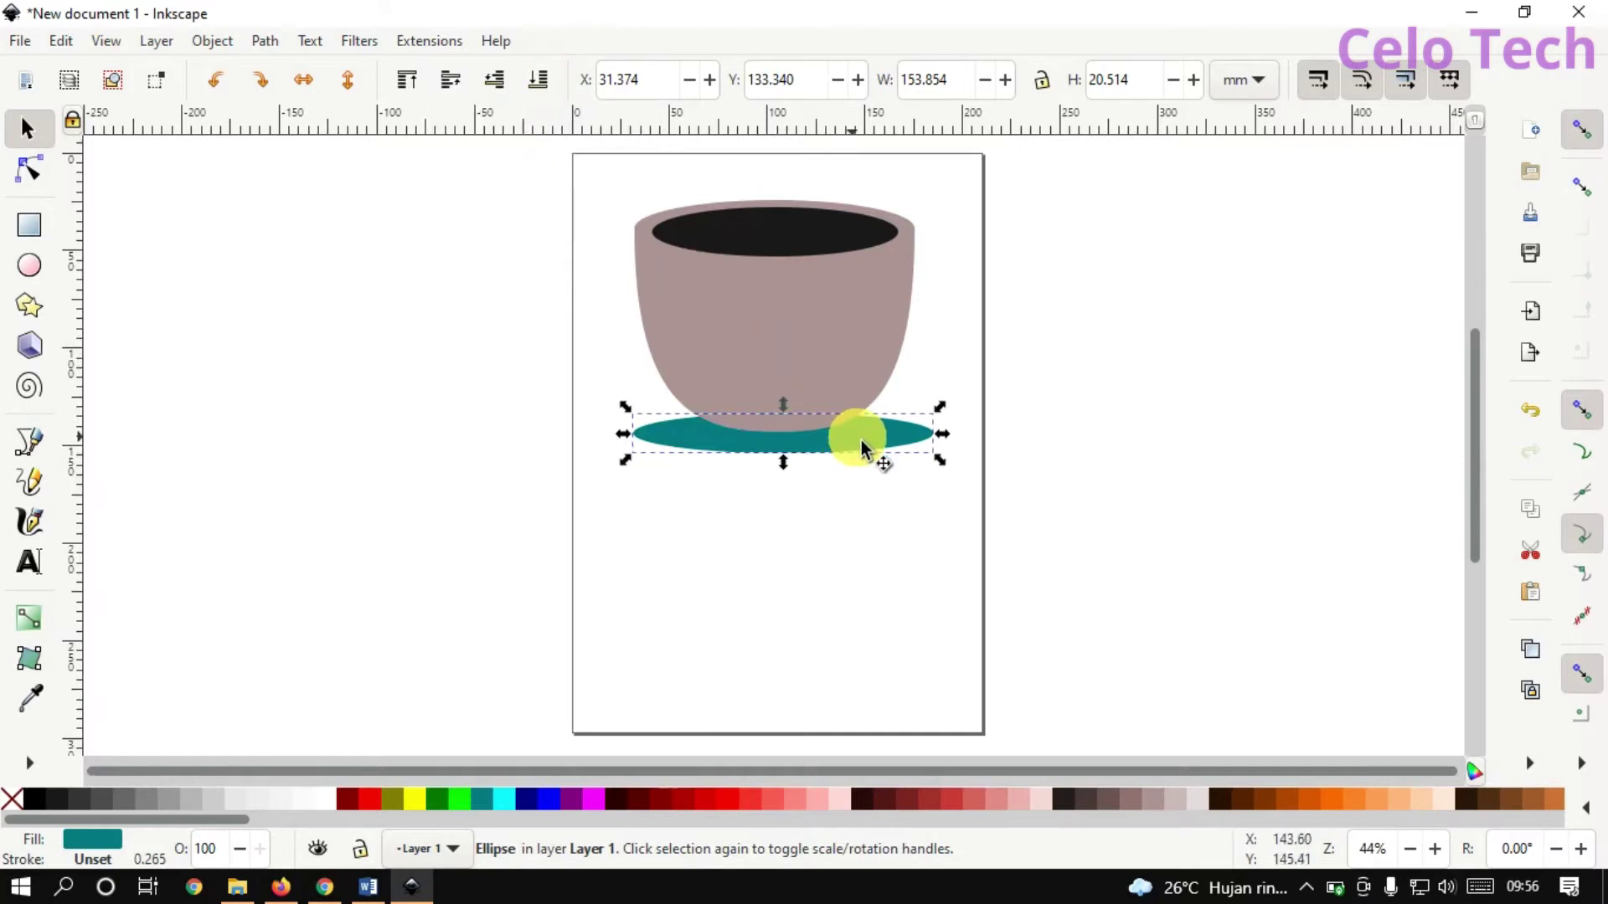
pyautogui.moveTo(857, 439); pyautogui.dragTo(852, 440)
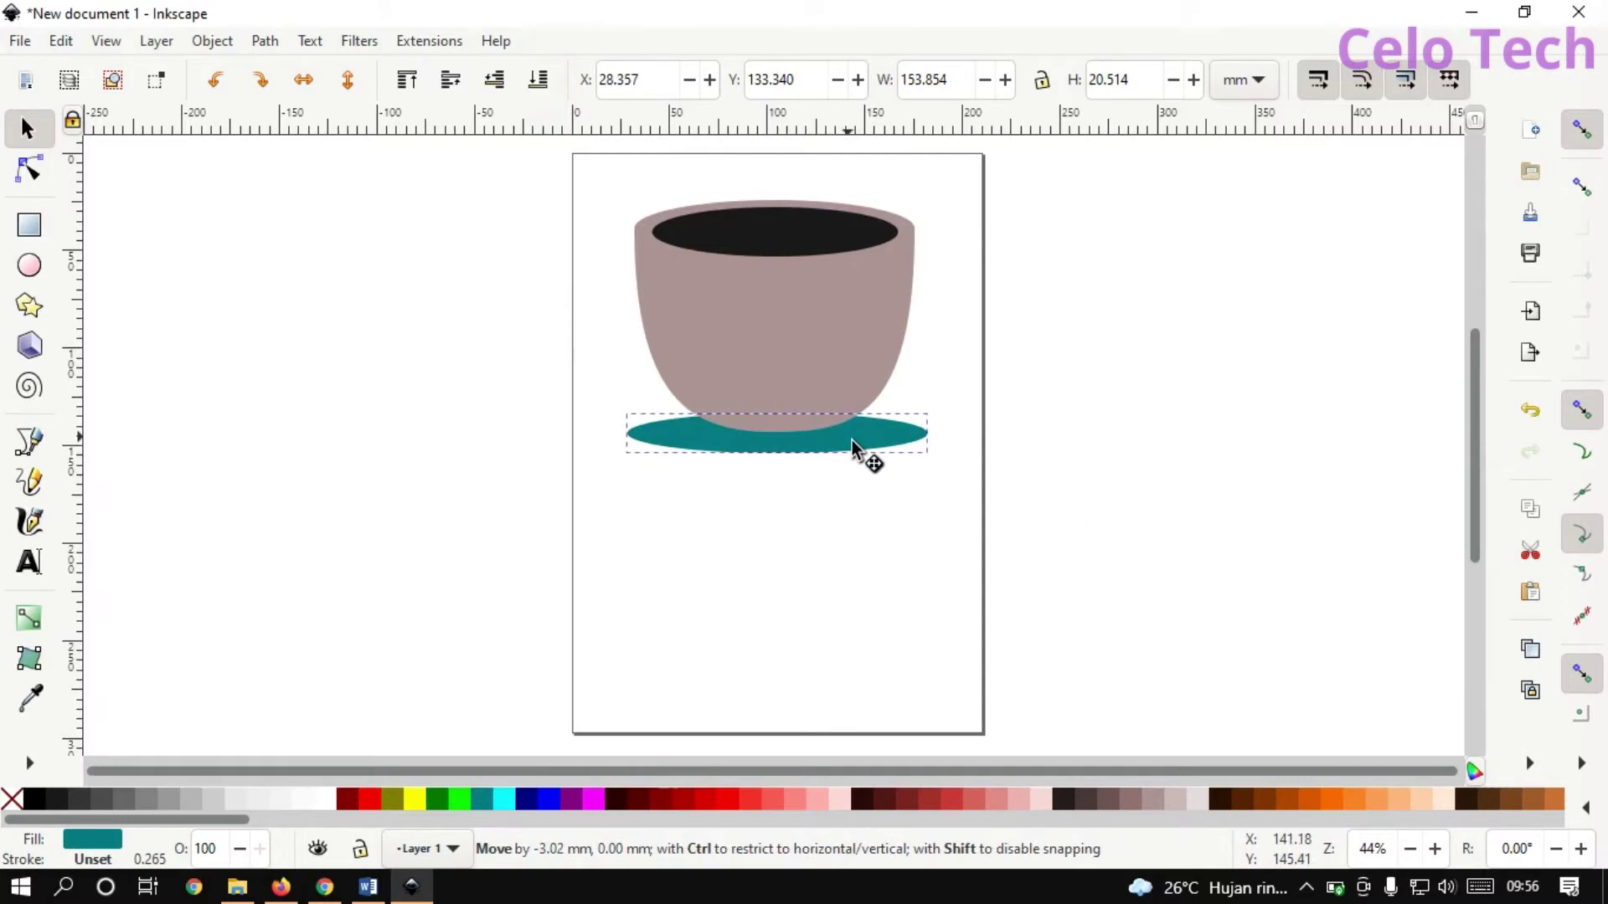
pyautogui.moveTo(852, 440); pyautogui.dragTo(854, 441)
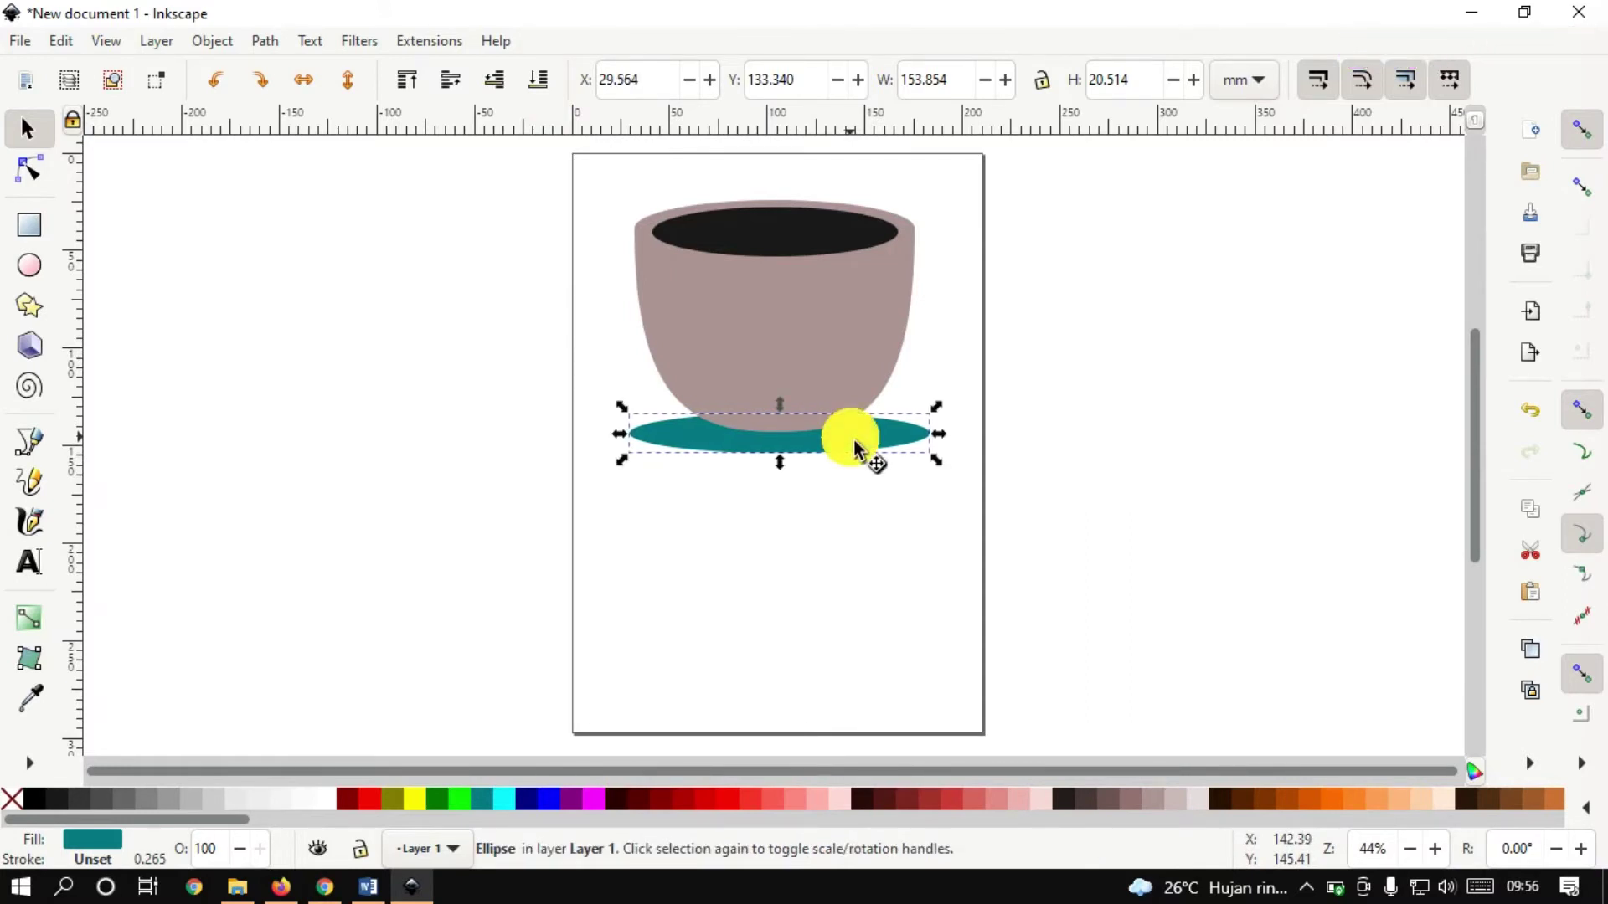
# Duplicate the saucer, color the copy 90% gray, and shrink it onto the teal saucer.
pyautogui.rightClick(852, 447)
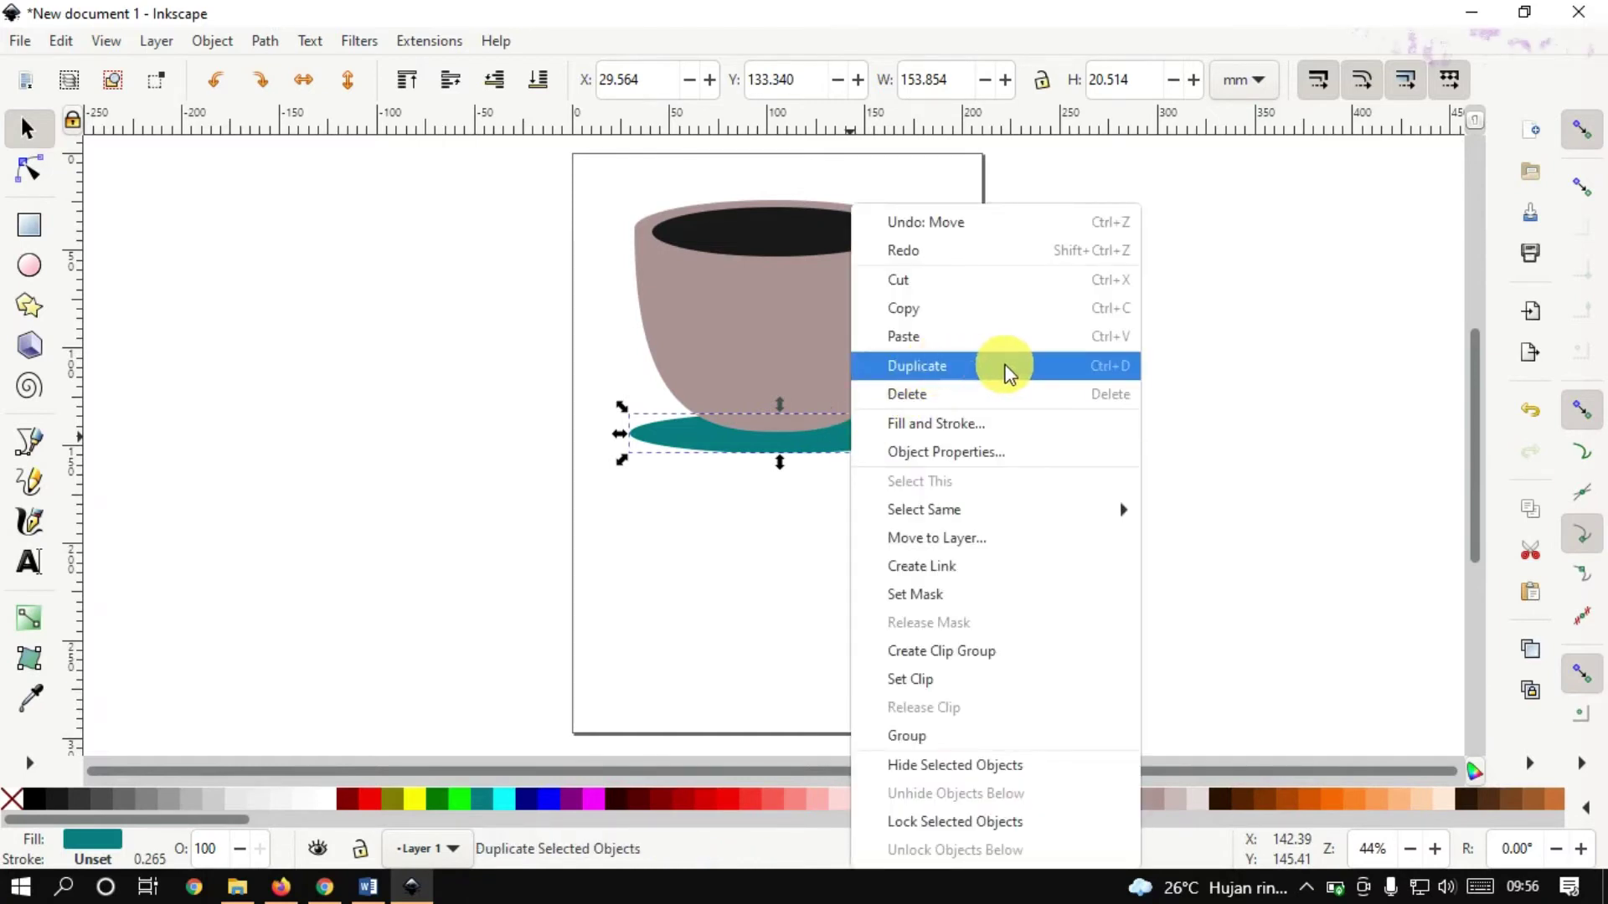
pyautogui.click(982, 369)
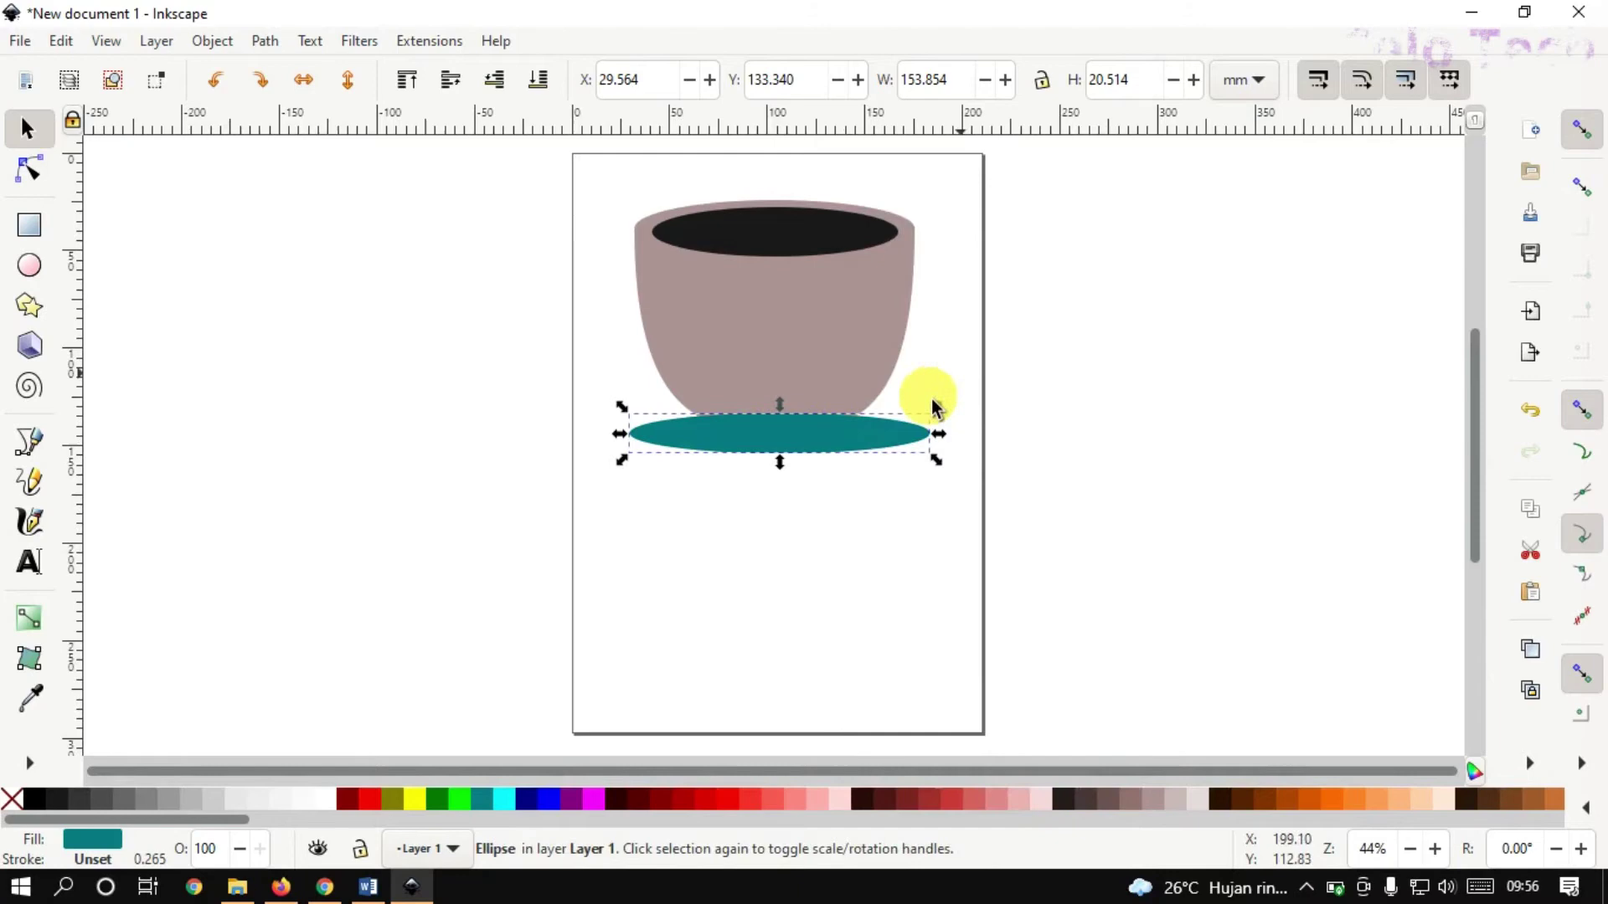
pyautogui.moveTo(835, 453); pyautogui.dragTo(833, 477)
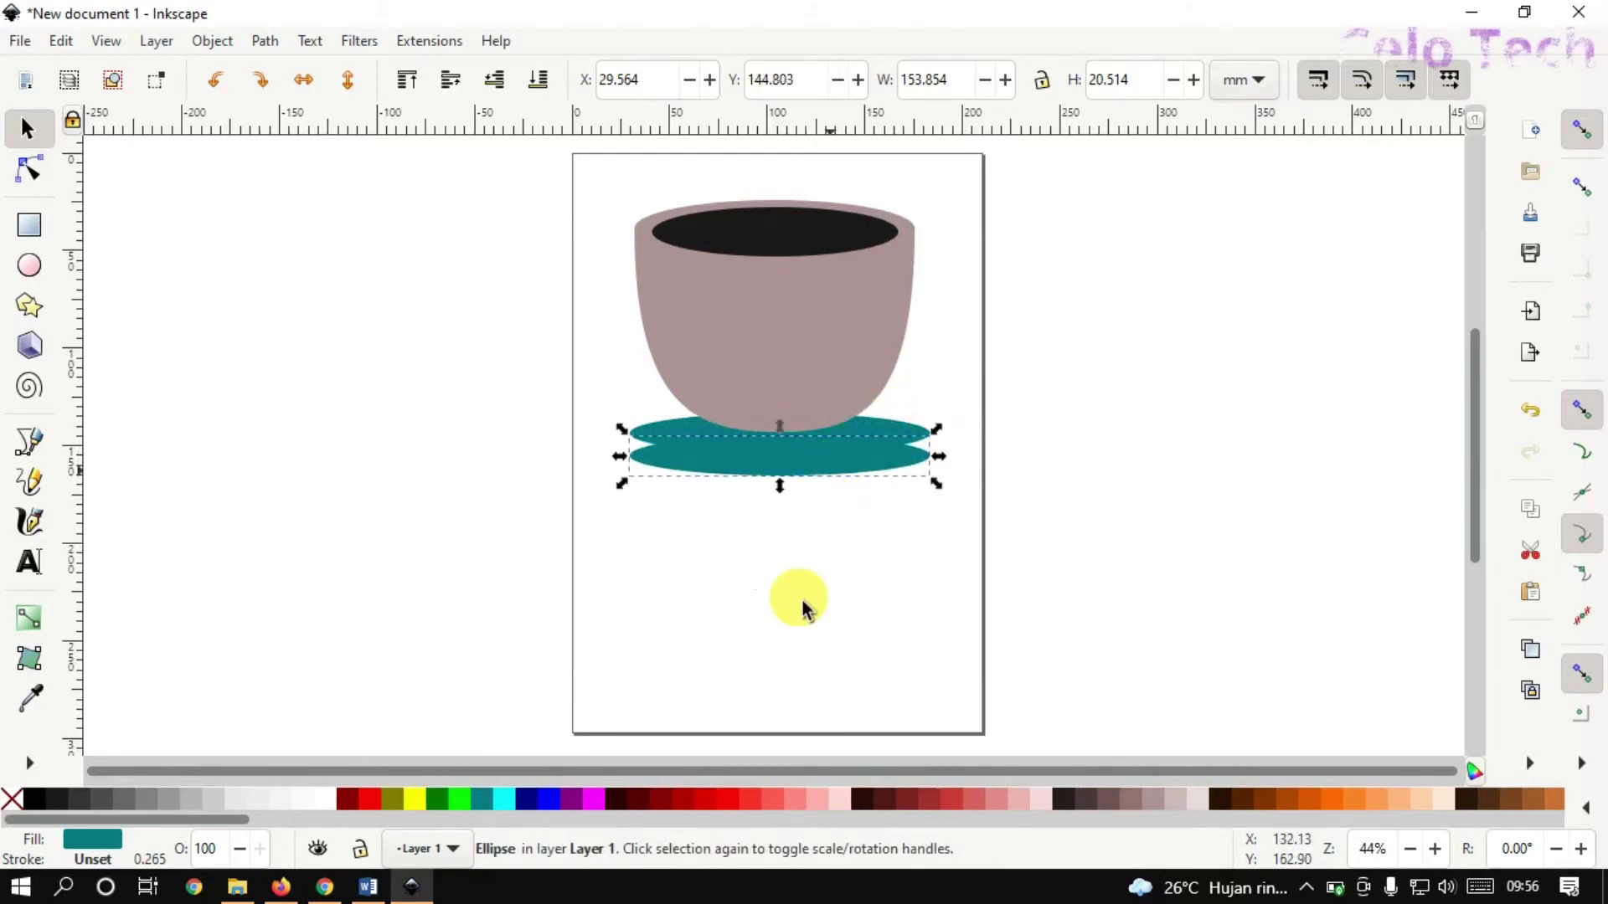
pyautogui.click(72, 800)
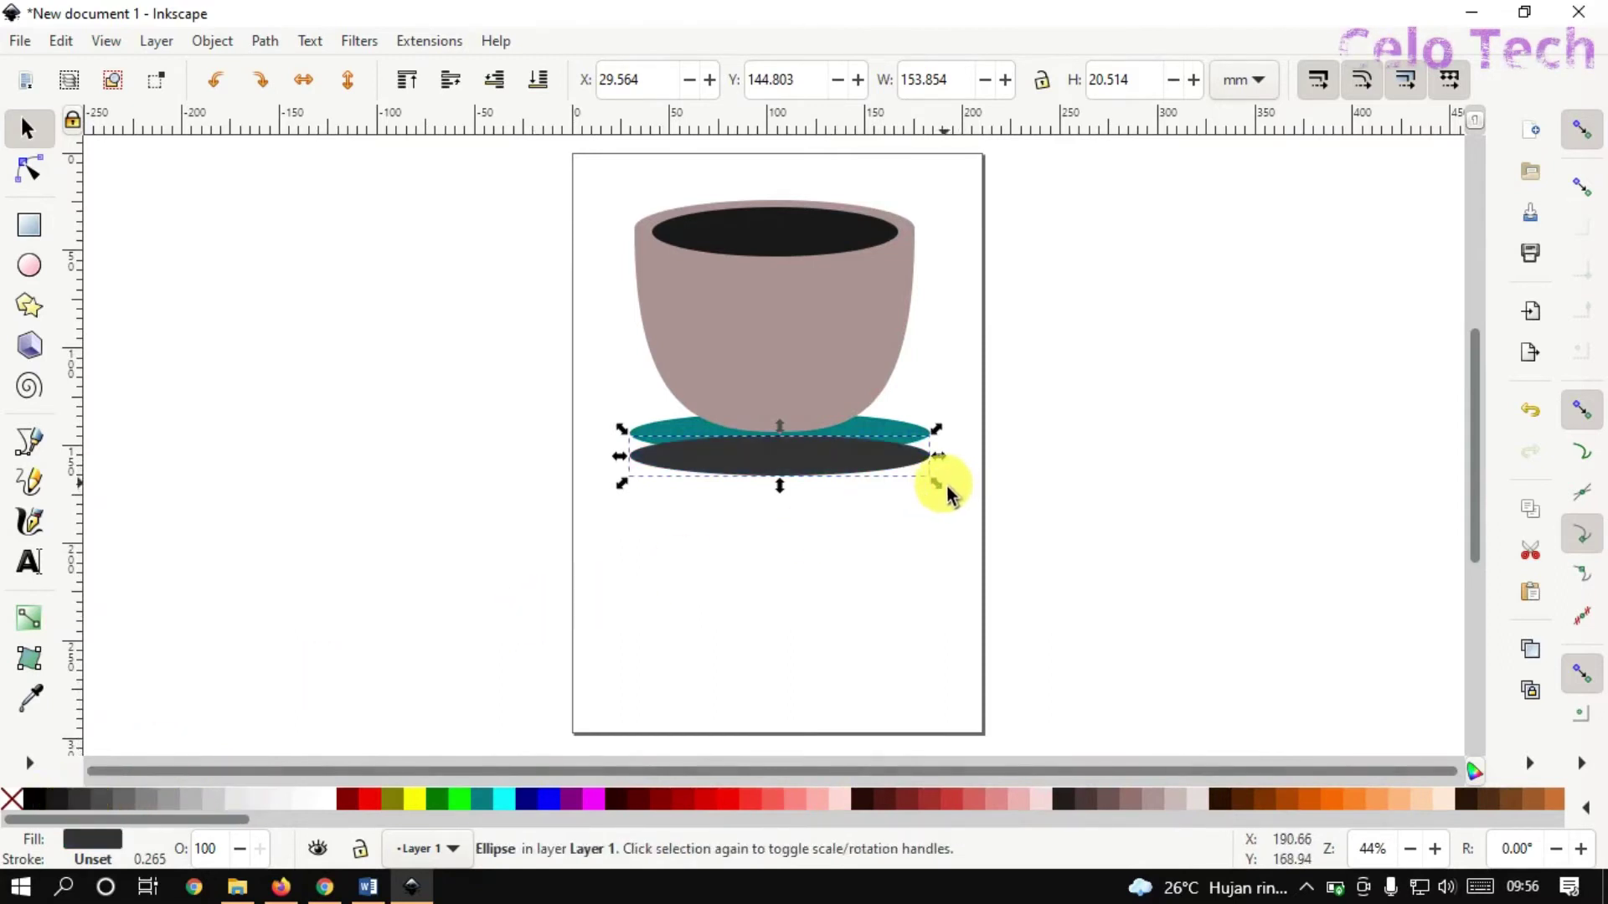
pyautogui.moveTo(935, 486)
pyautogui.mouseDown()
pyautogui.moveTo(889, 477)
pyautogui.moveTo(834, 434)
pyautogui.moveTo(848, 430)
pyautogui.mouseUp()
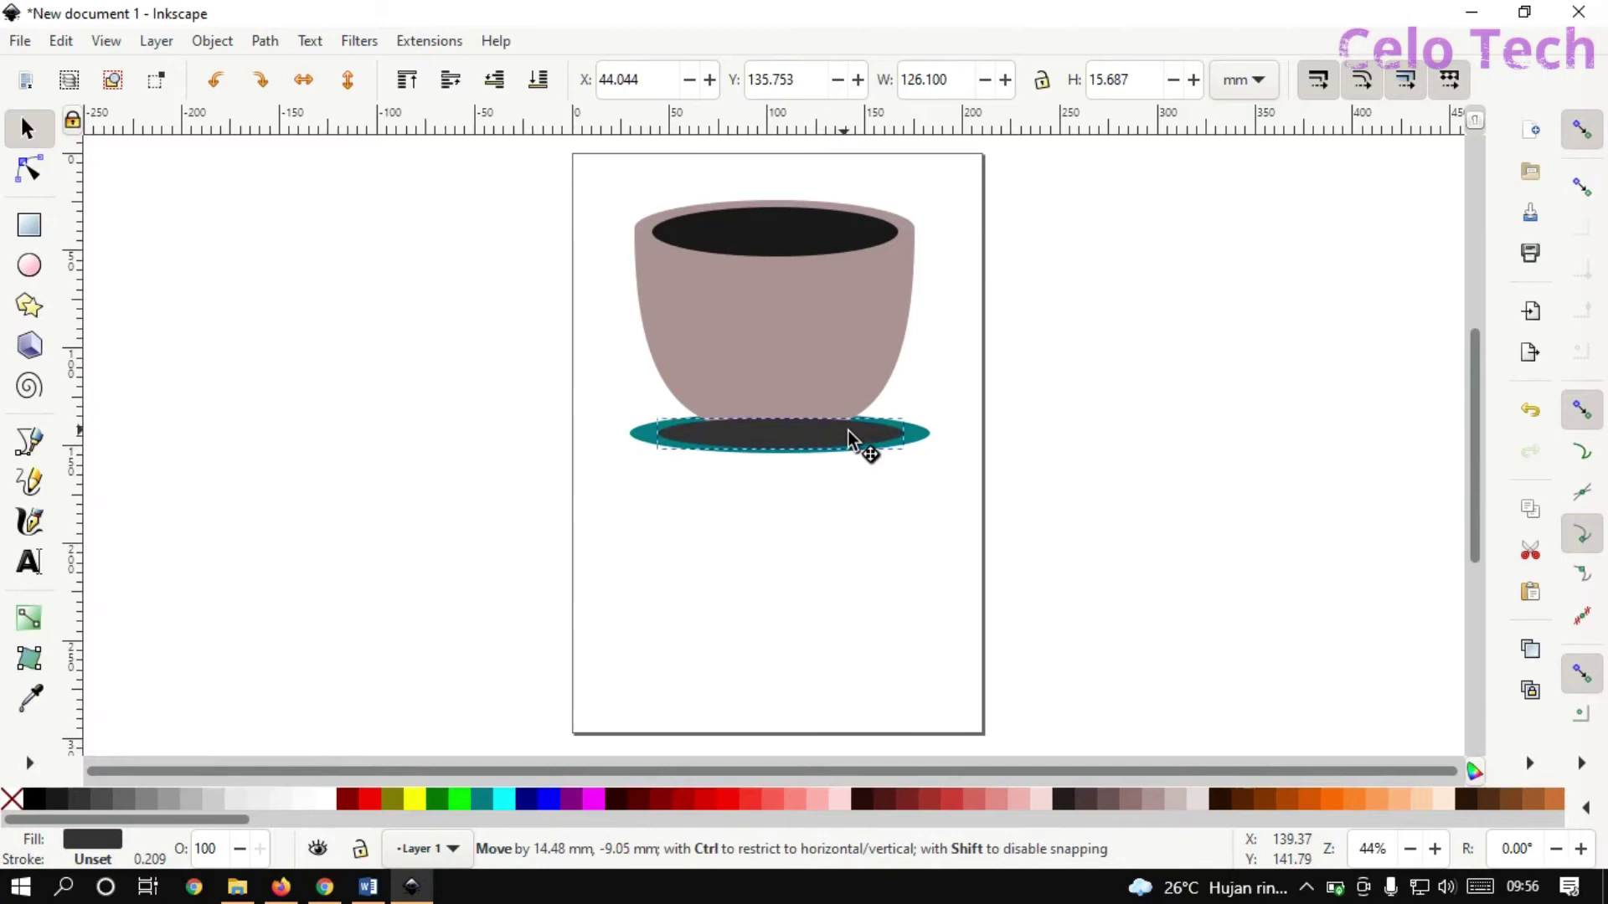
pyautogui.moveTo(847, 431); pyautogui.dragTo(848, 428)
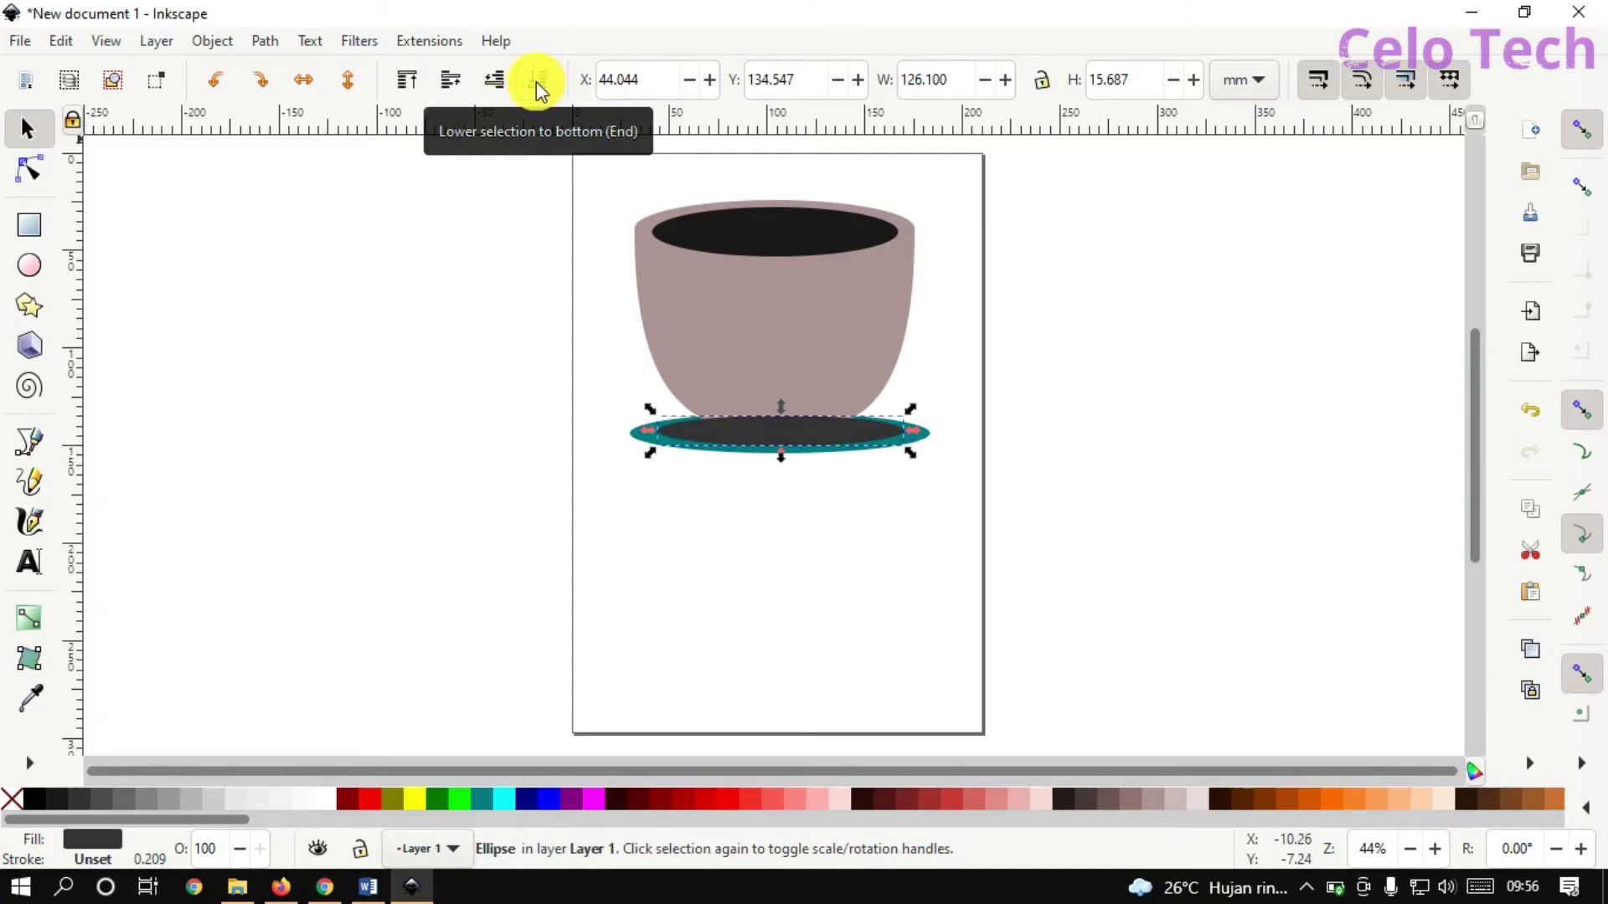
# Lower the dark ellipse one step so it sits behind the cup's base.
pyautogui.click(537, 81)
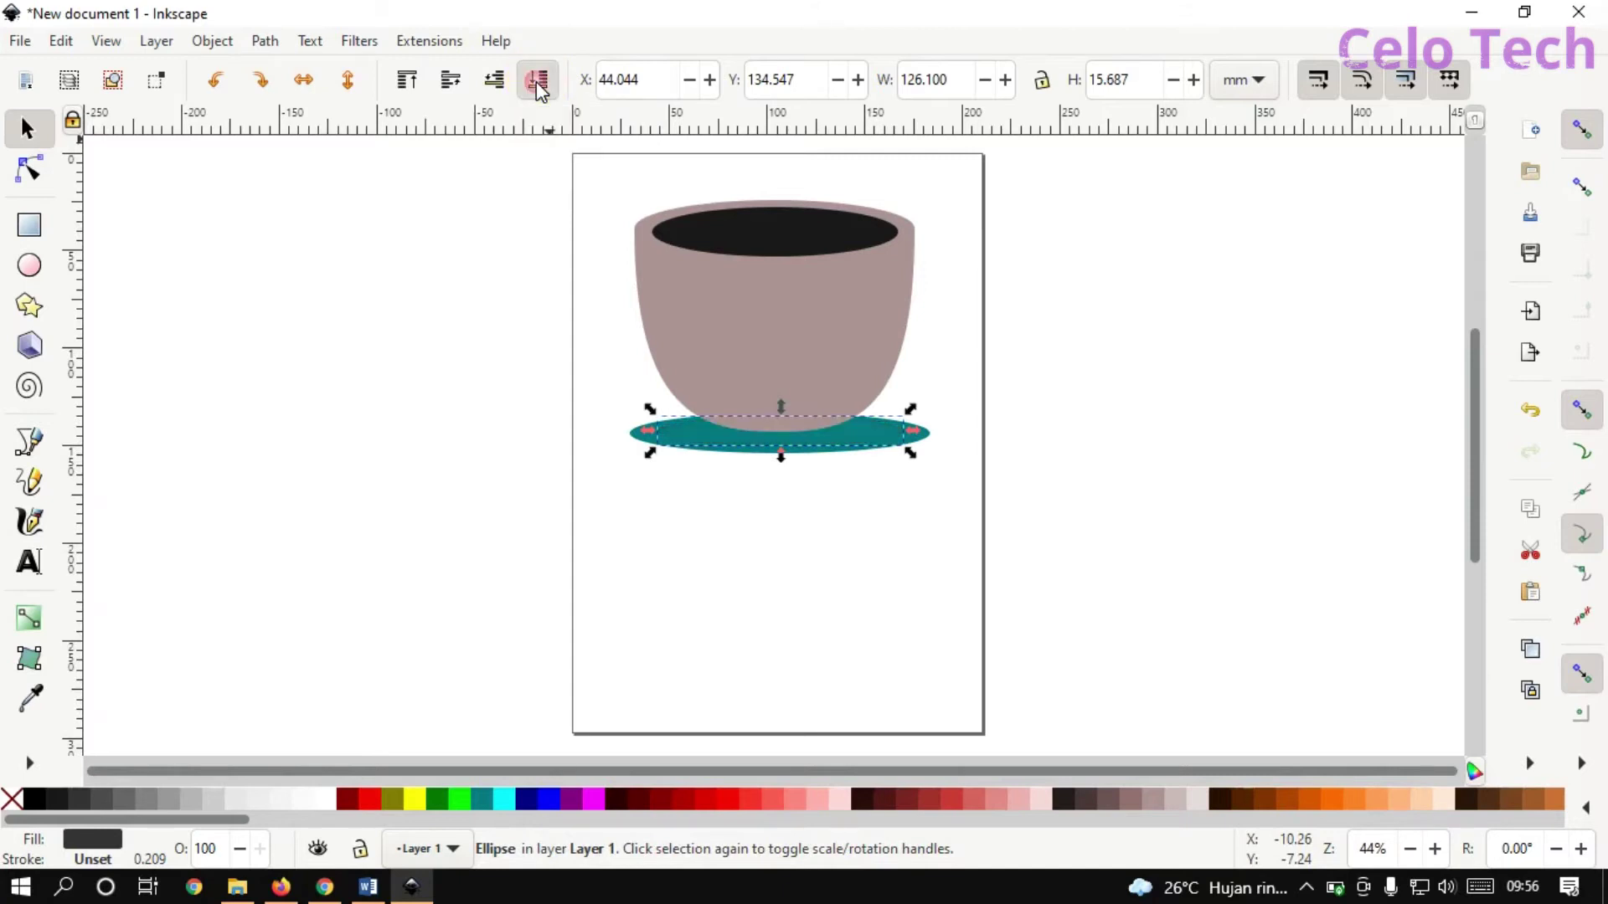
pyautogui.hotkey('ctrl', 'z')
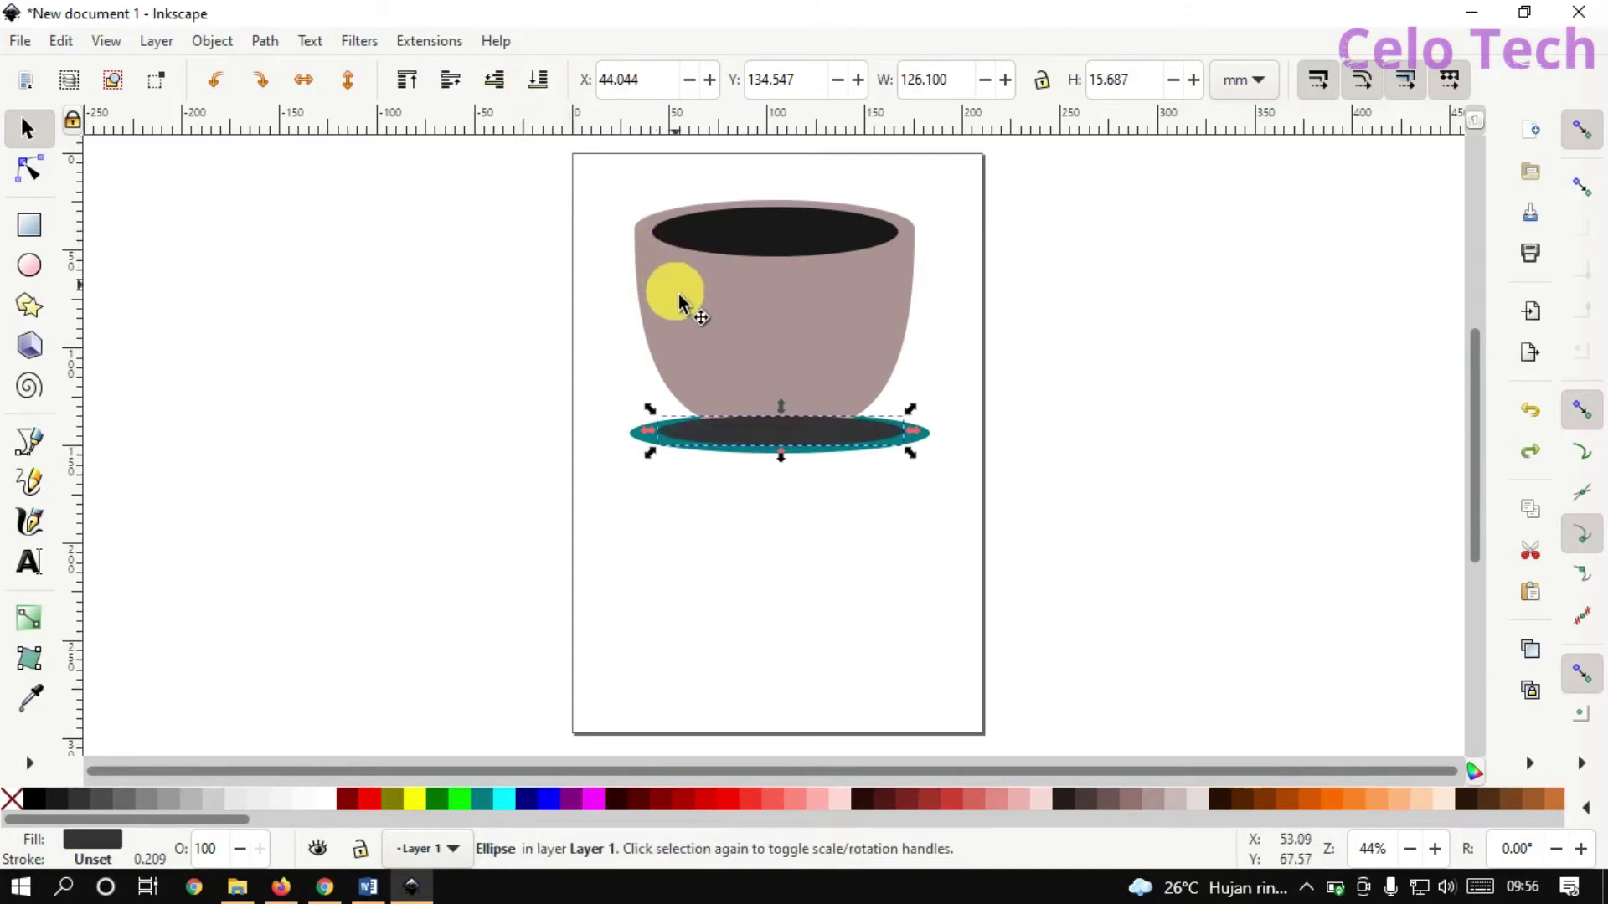
pyautogui.click(497, 81)
pyautogui.click(793, 561)
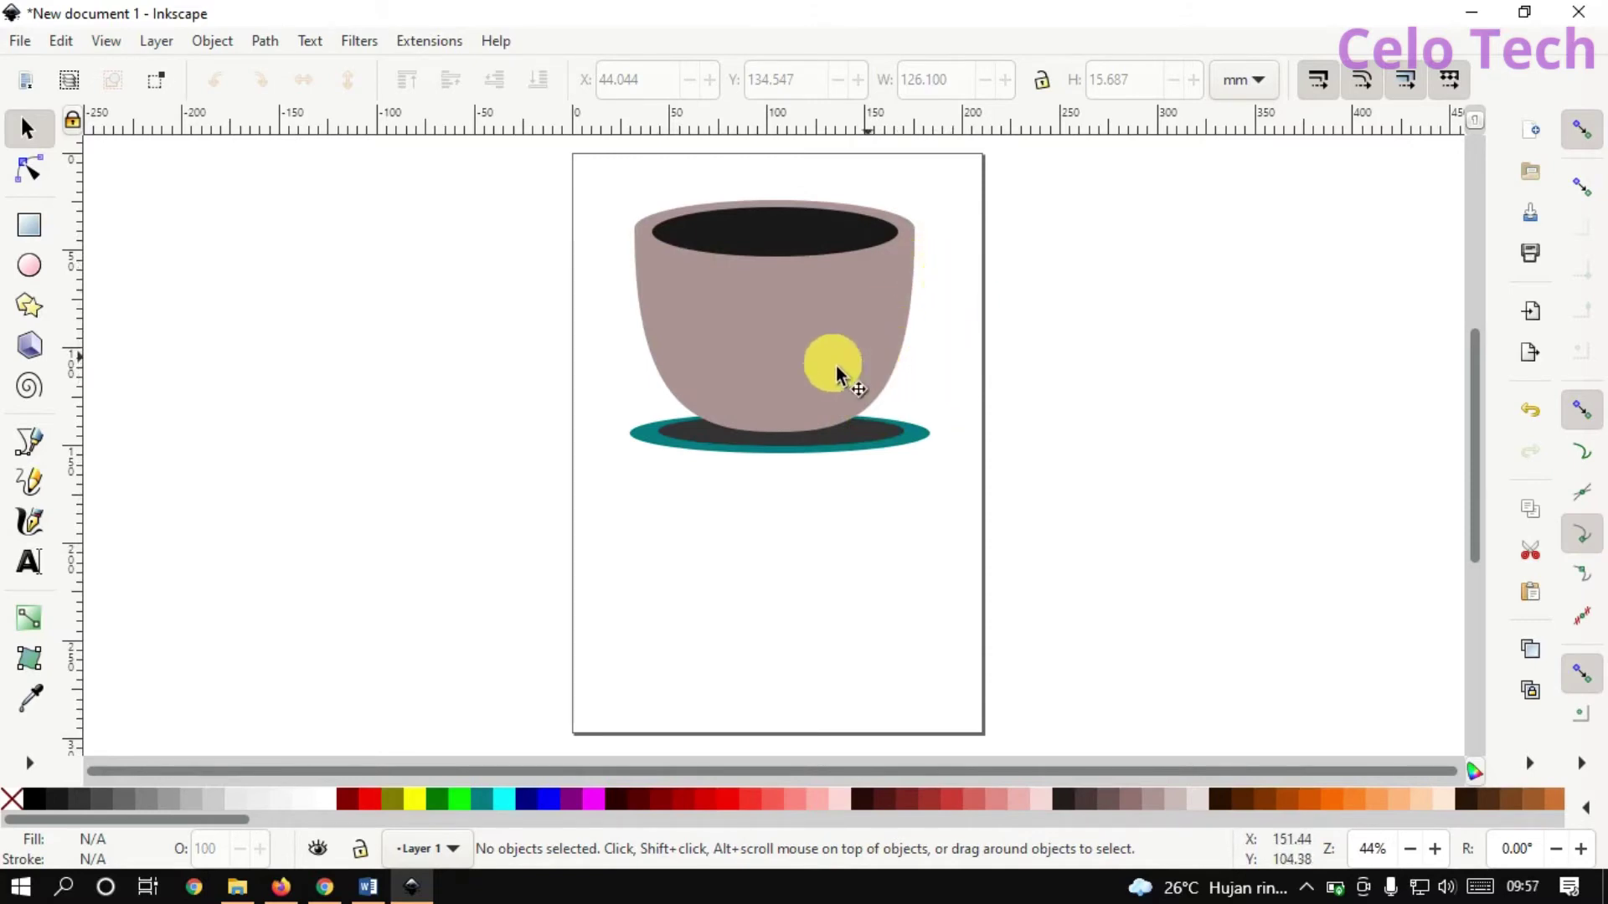
# With the Pen tool, draw the top edge and right side of a squared bracket left of the page.
pyautogui.click(29, 461)
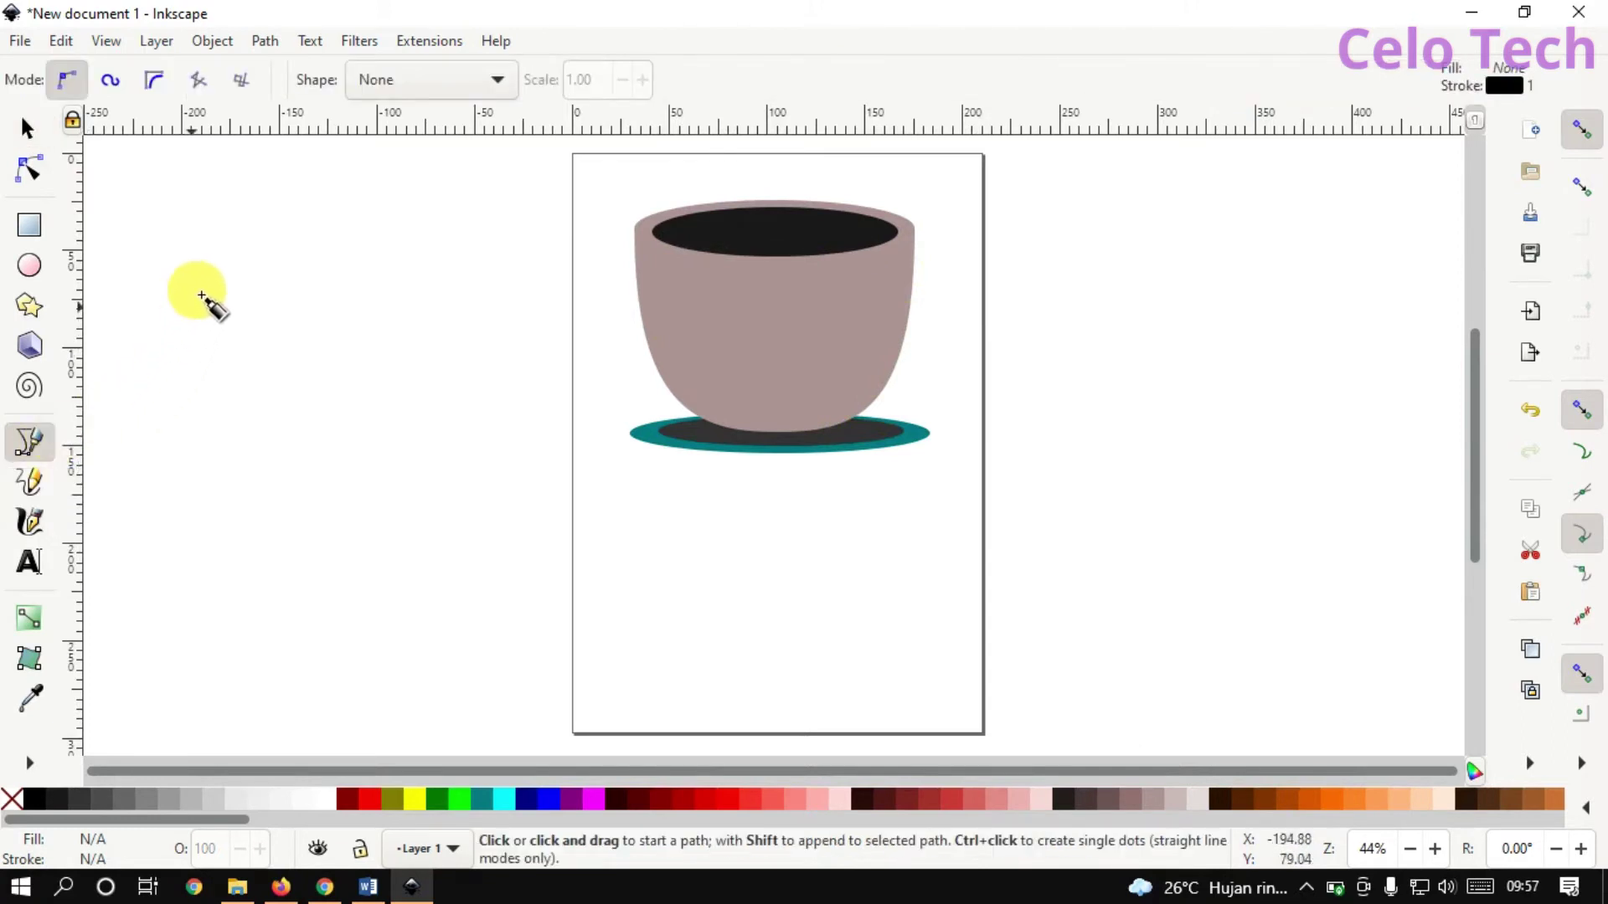
pyautogui.click(164, 256)
pyautogui.click(165, 257)
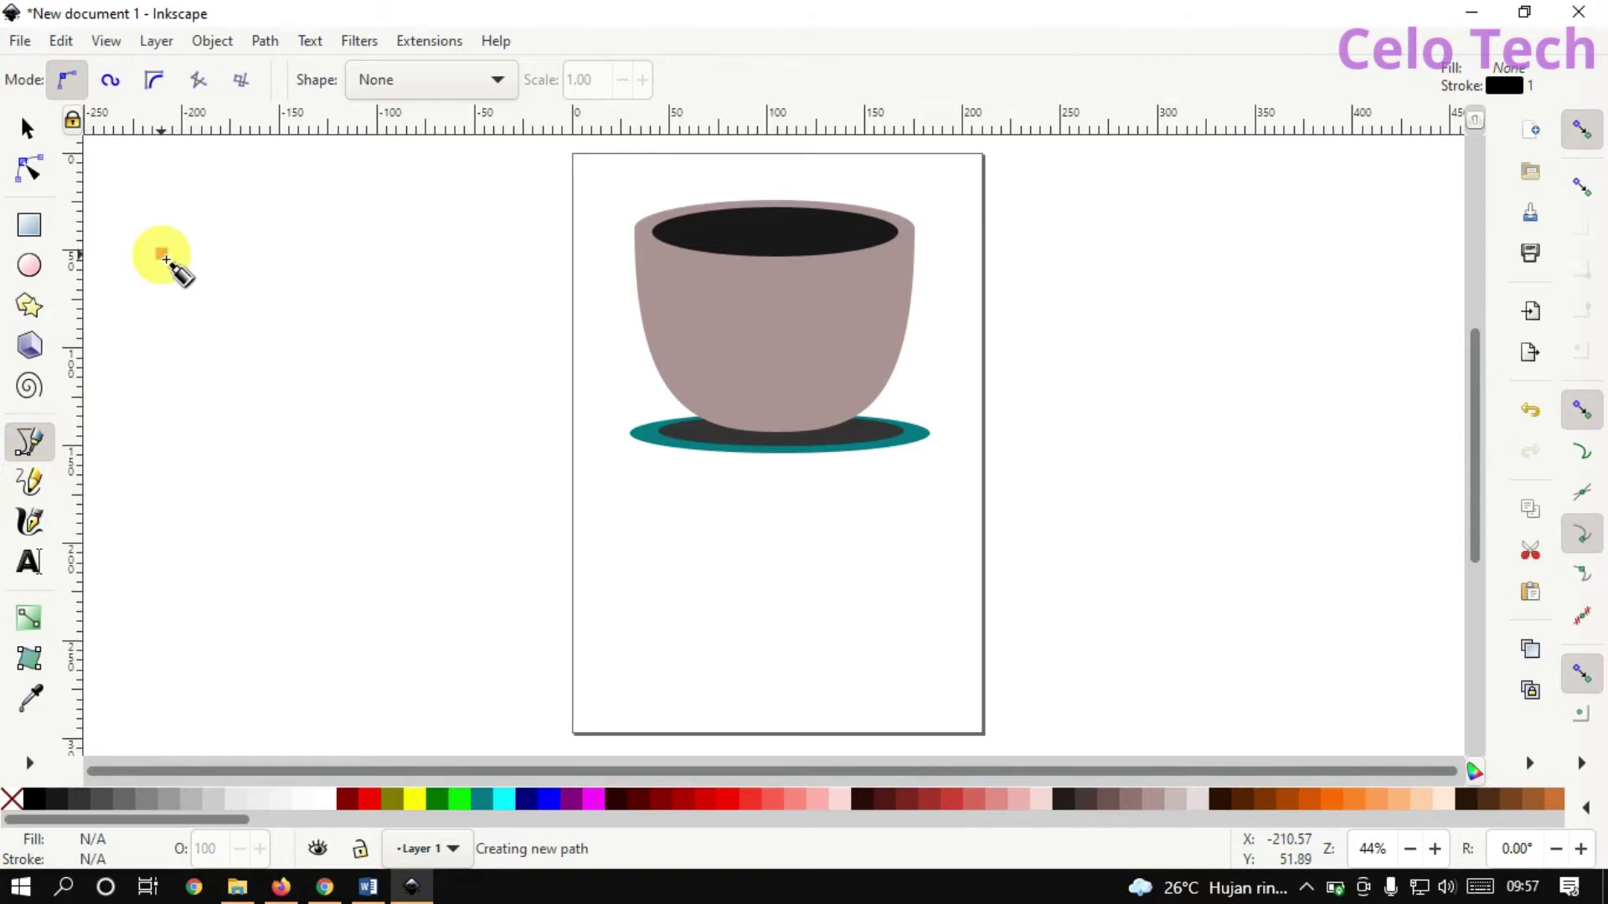
pyautogui.click(164, 256)
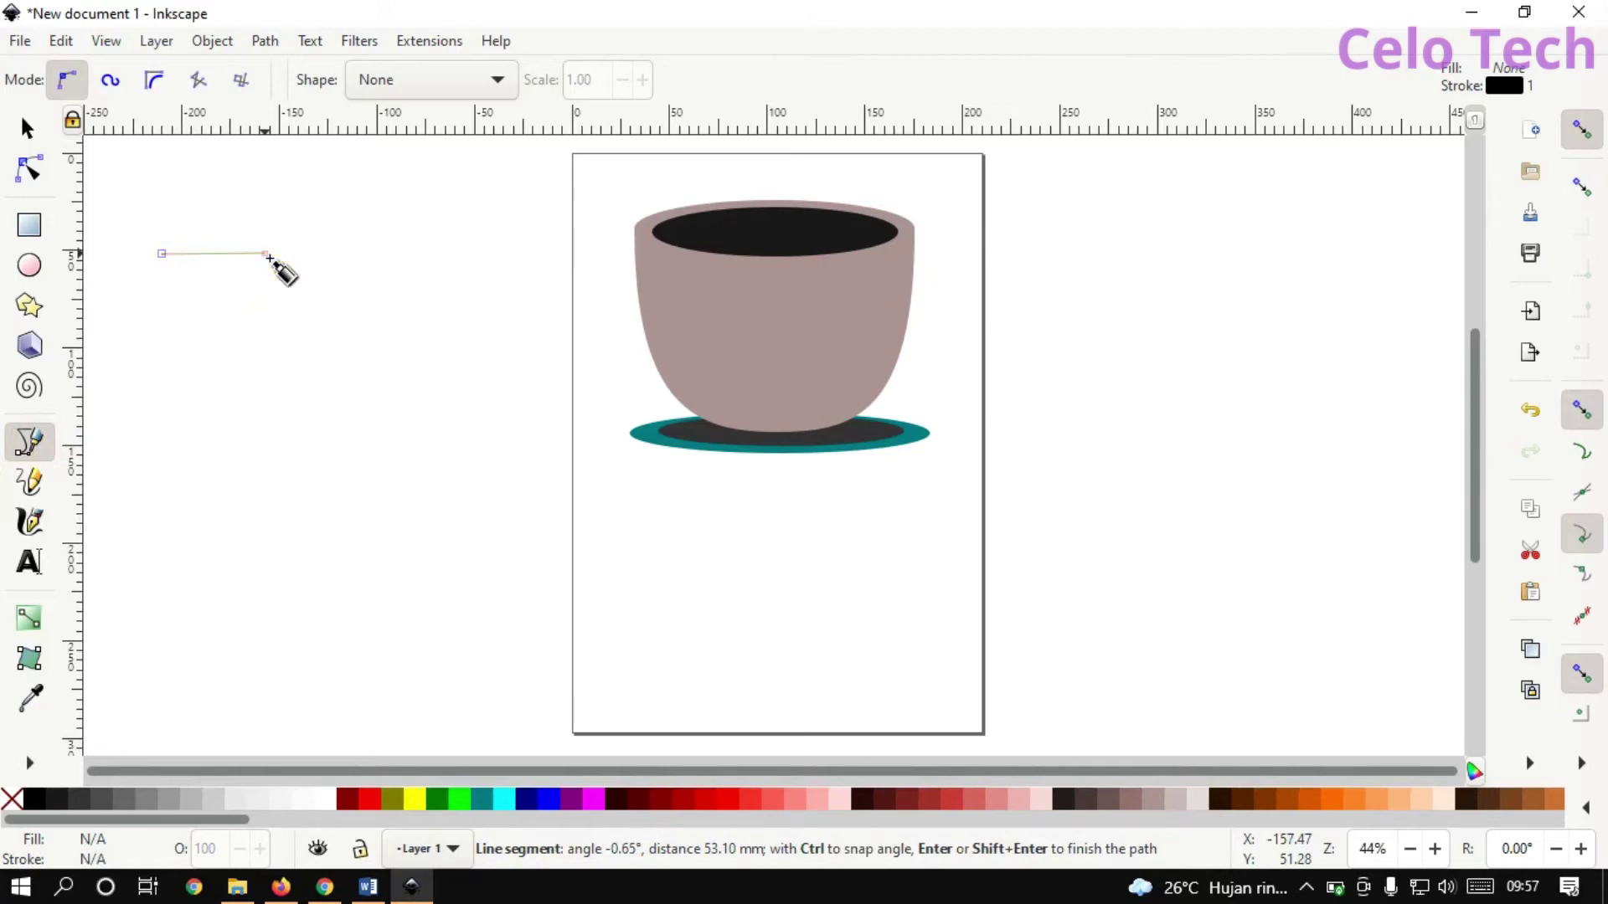
pyautogui.click(269, 259)
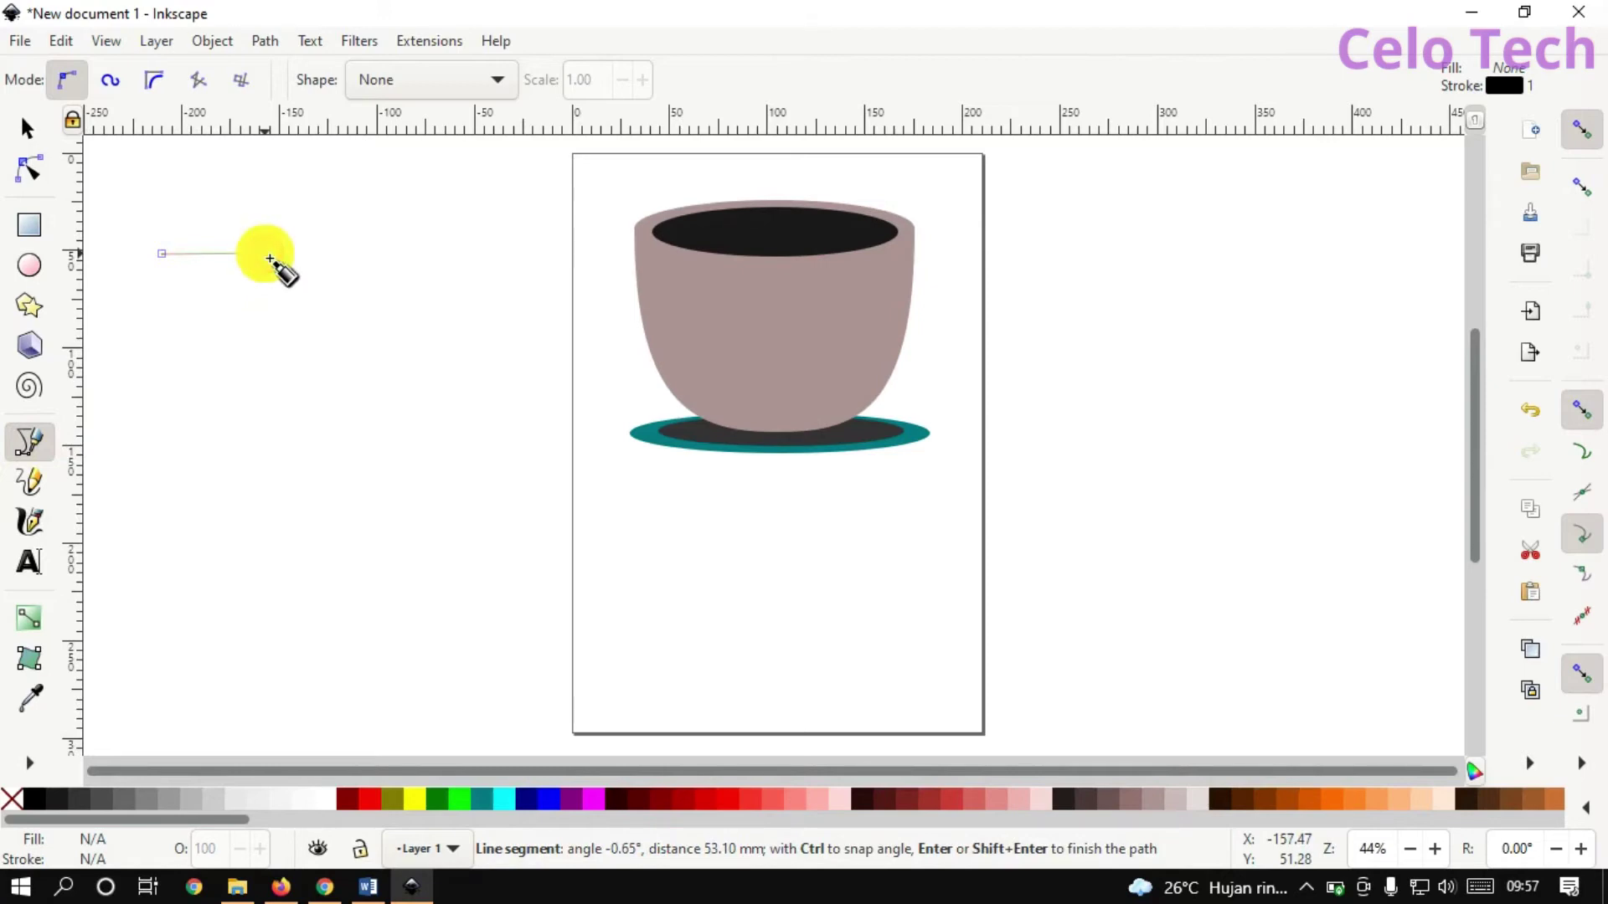
pyautogui.click(269, 265)
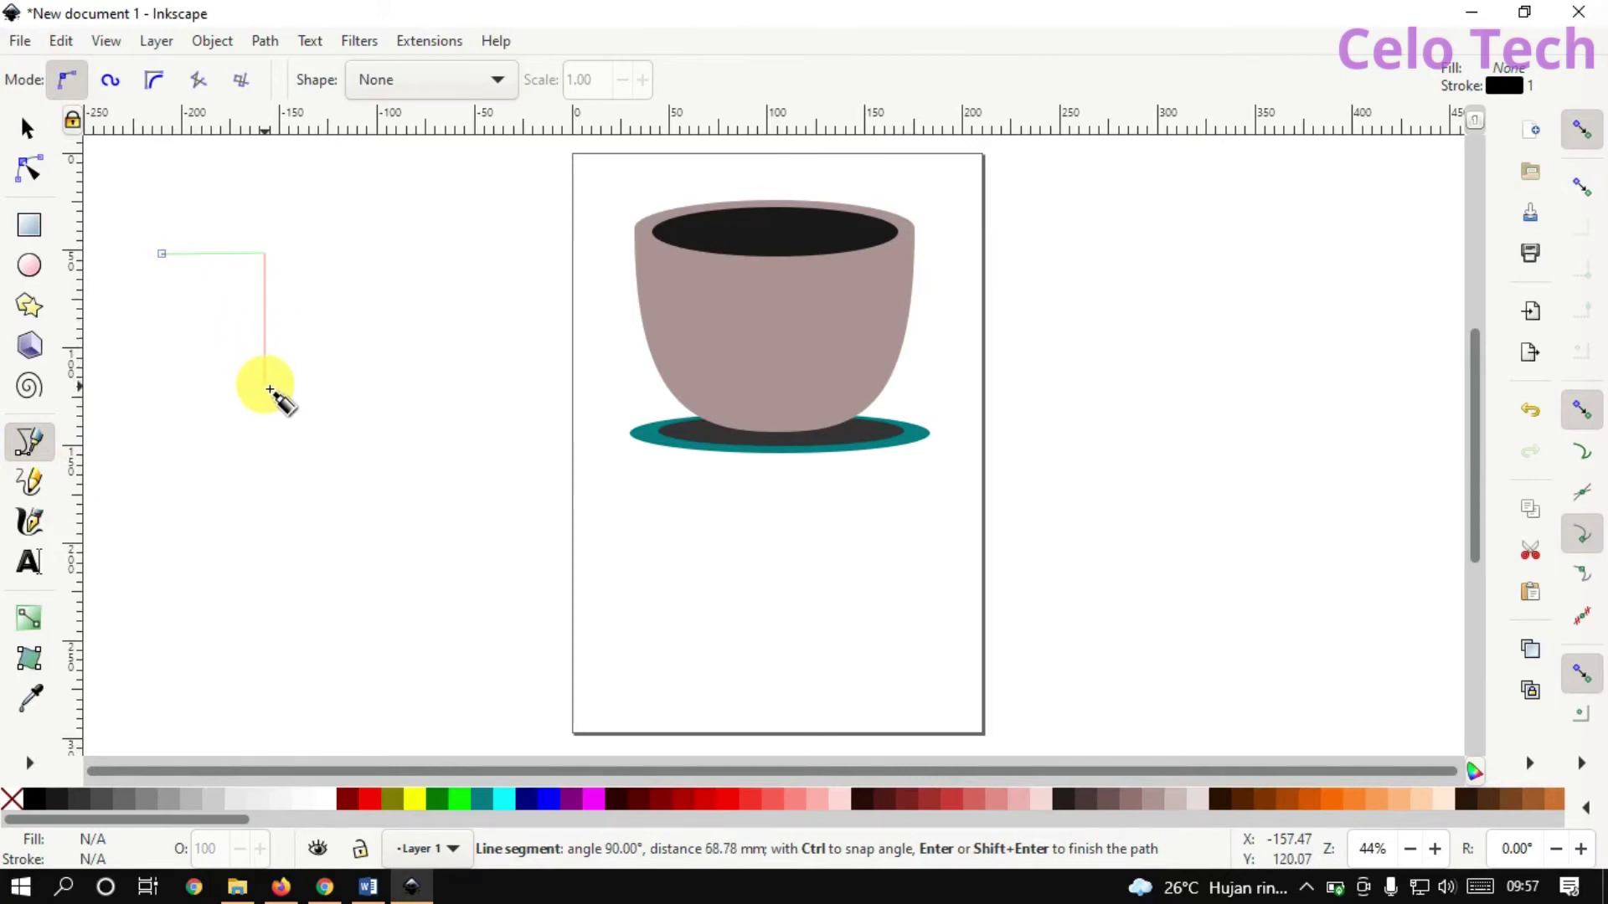
pyautogui.click(269, 385)
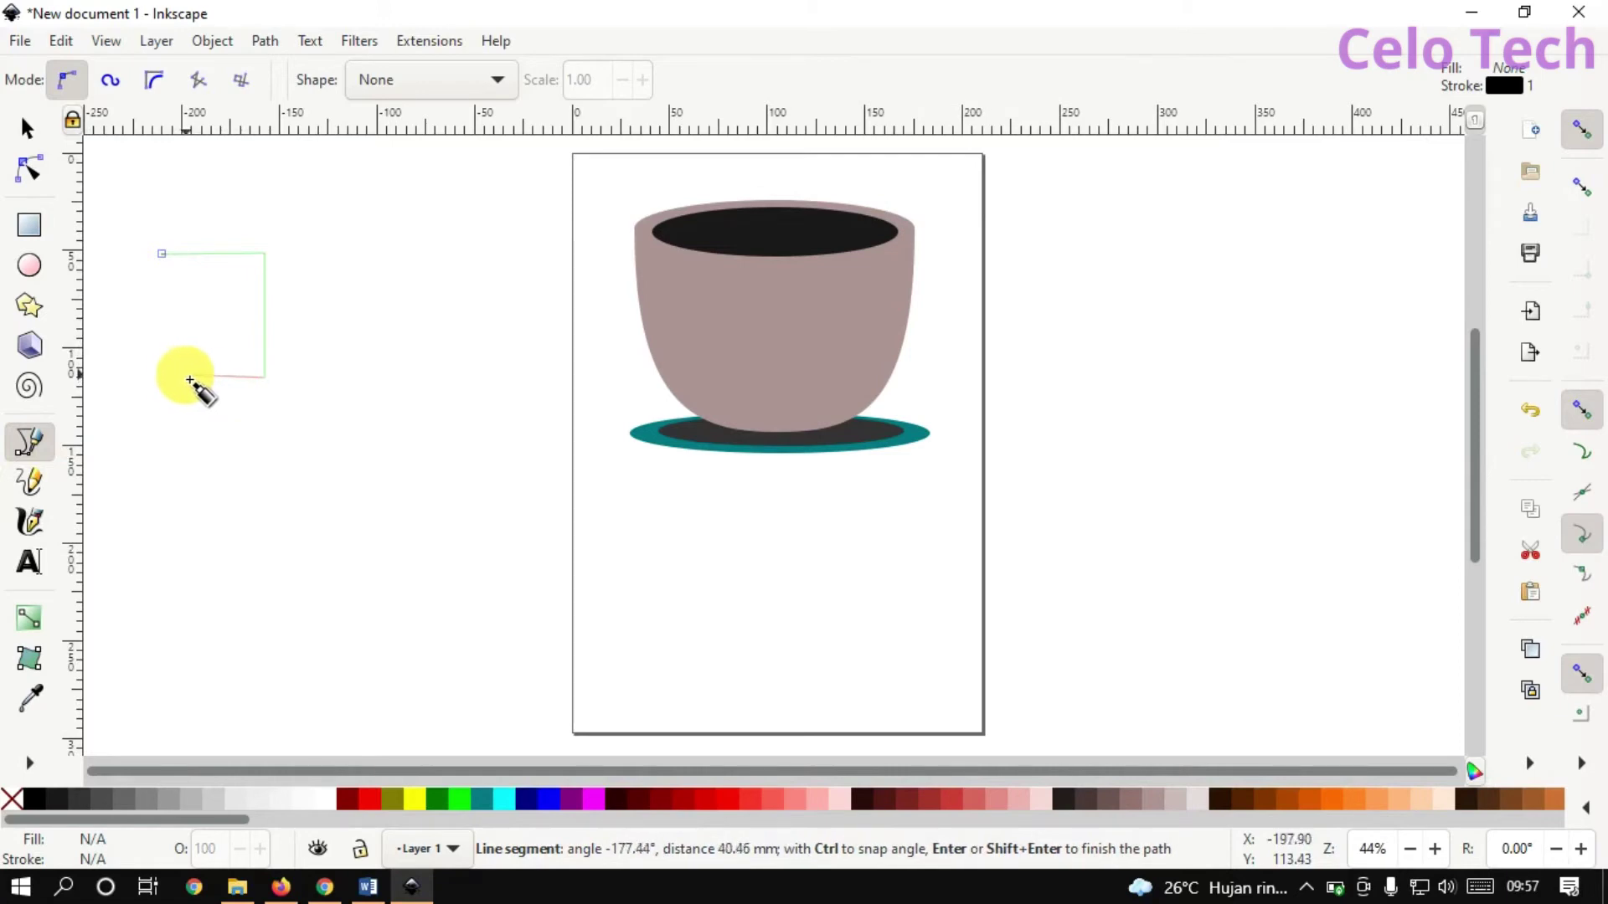
# Finish the bracket with its bottom edge and inner notch, closing the path at the start point.
pyautogui.click(165, 378)
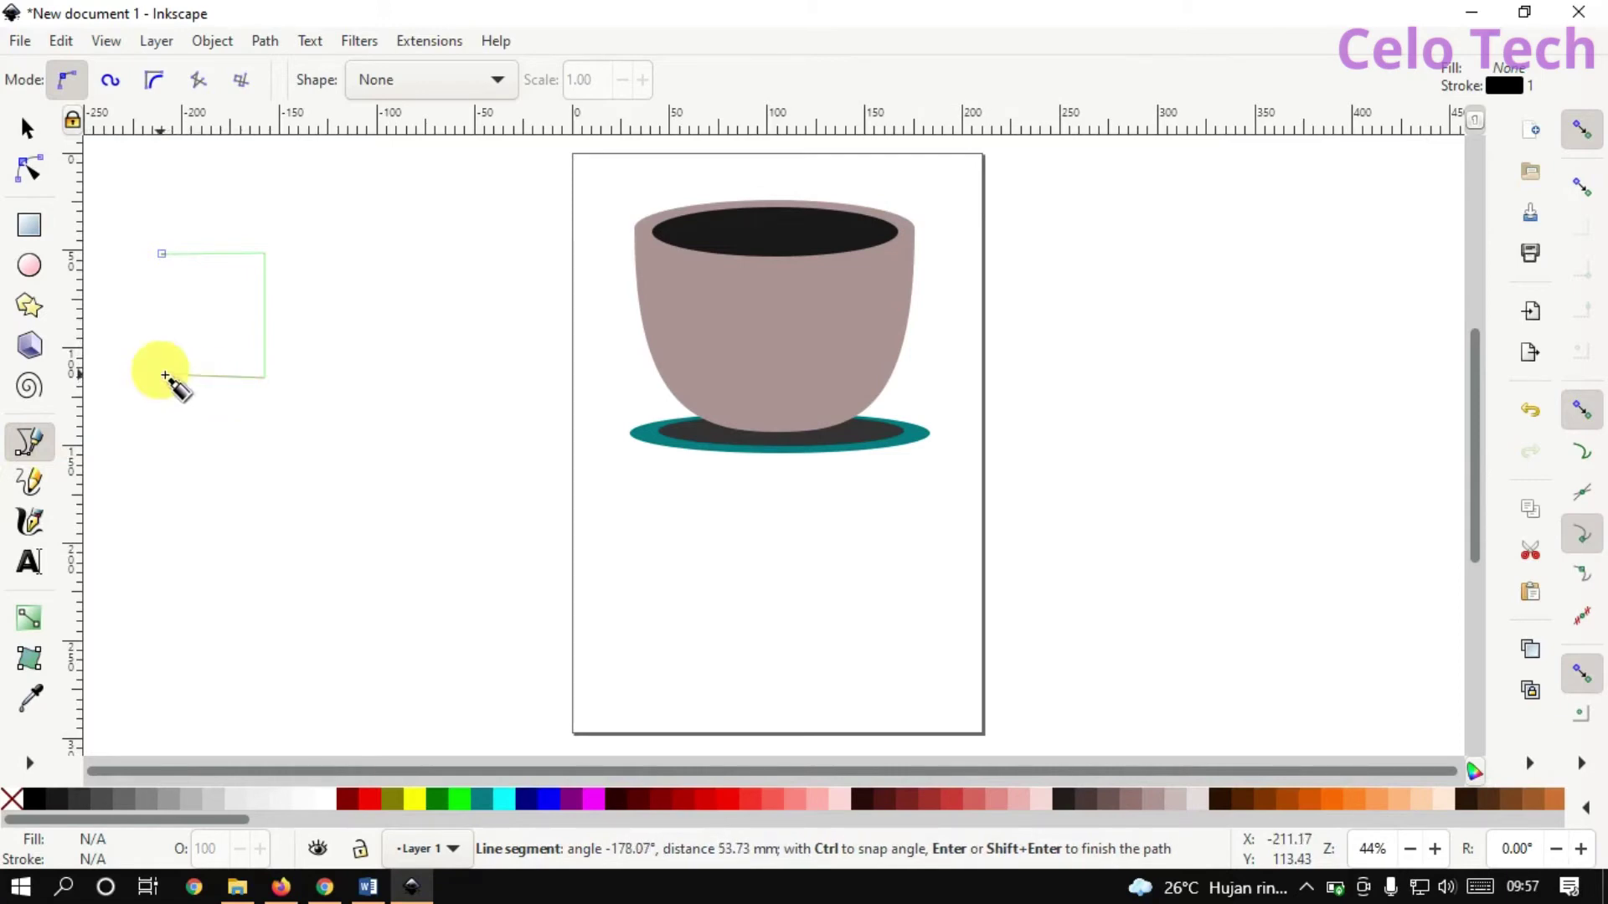
pyautogui.click(166, 343)
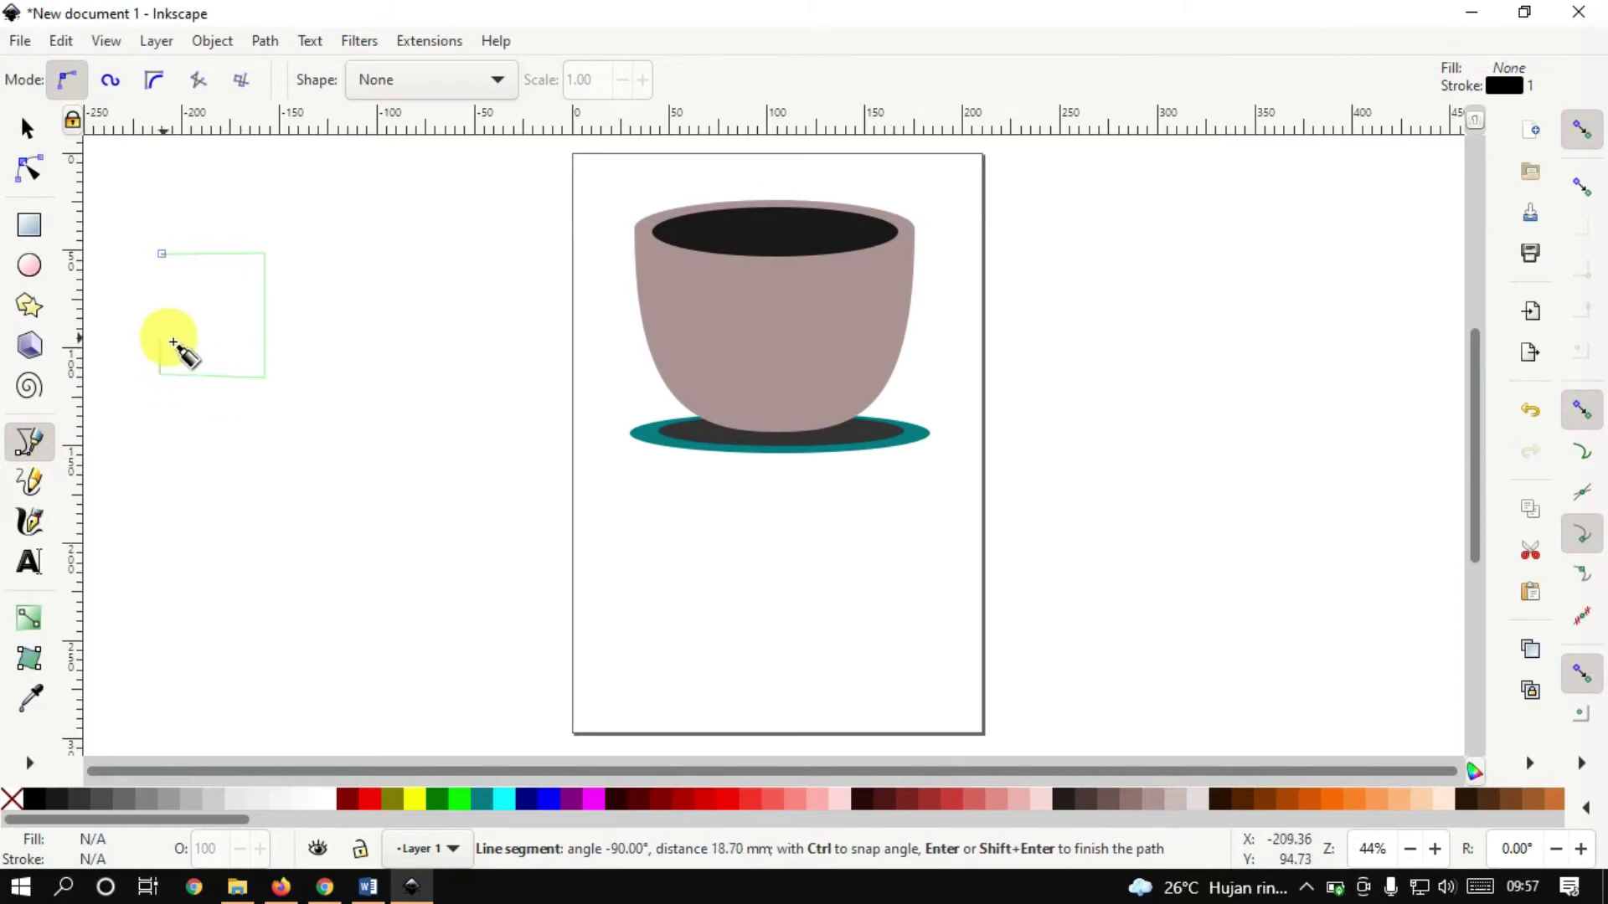
pyautogui.click(220, 339)
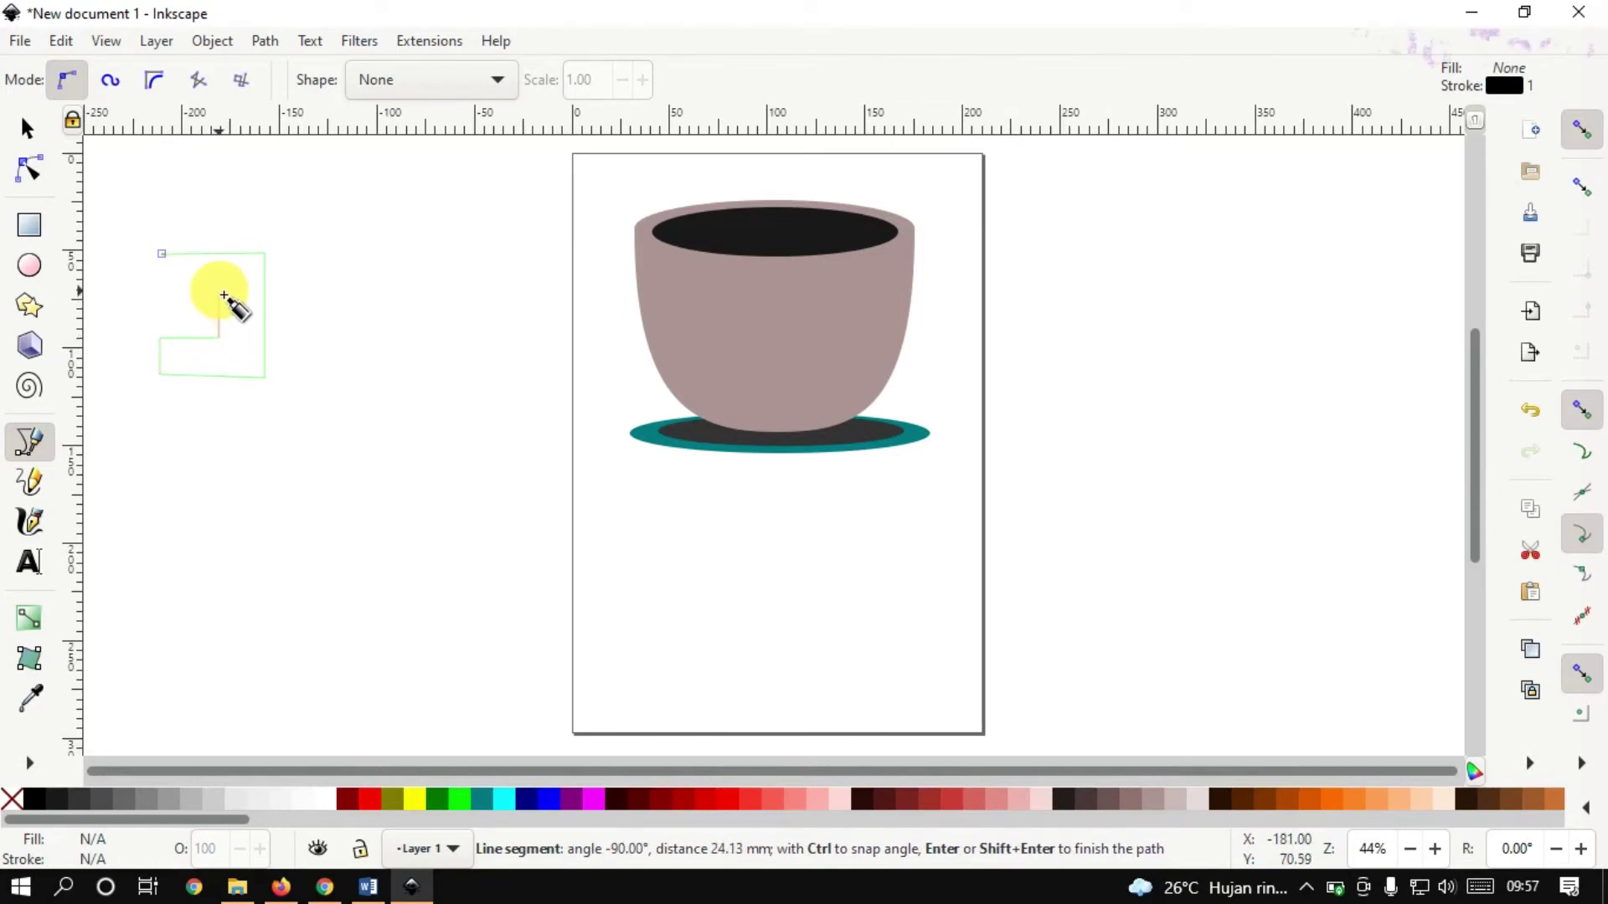
pyautogui.click(213, 293)
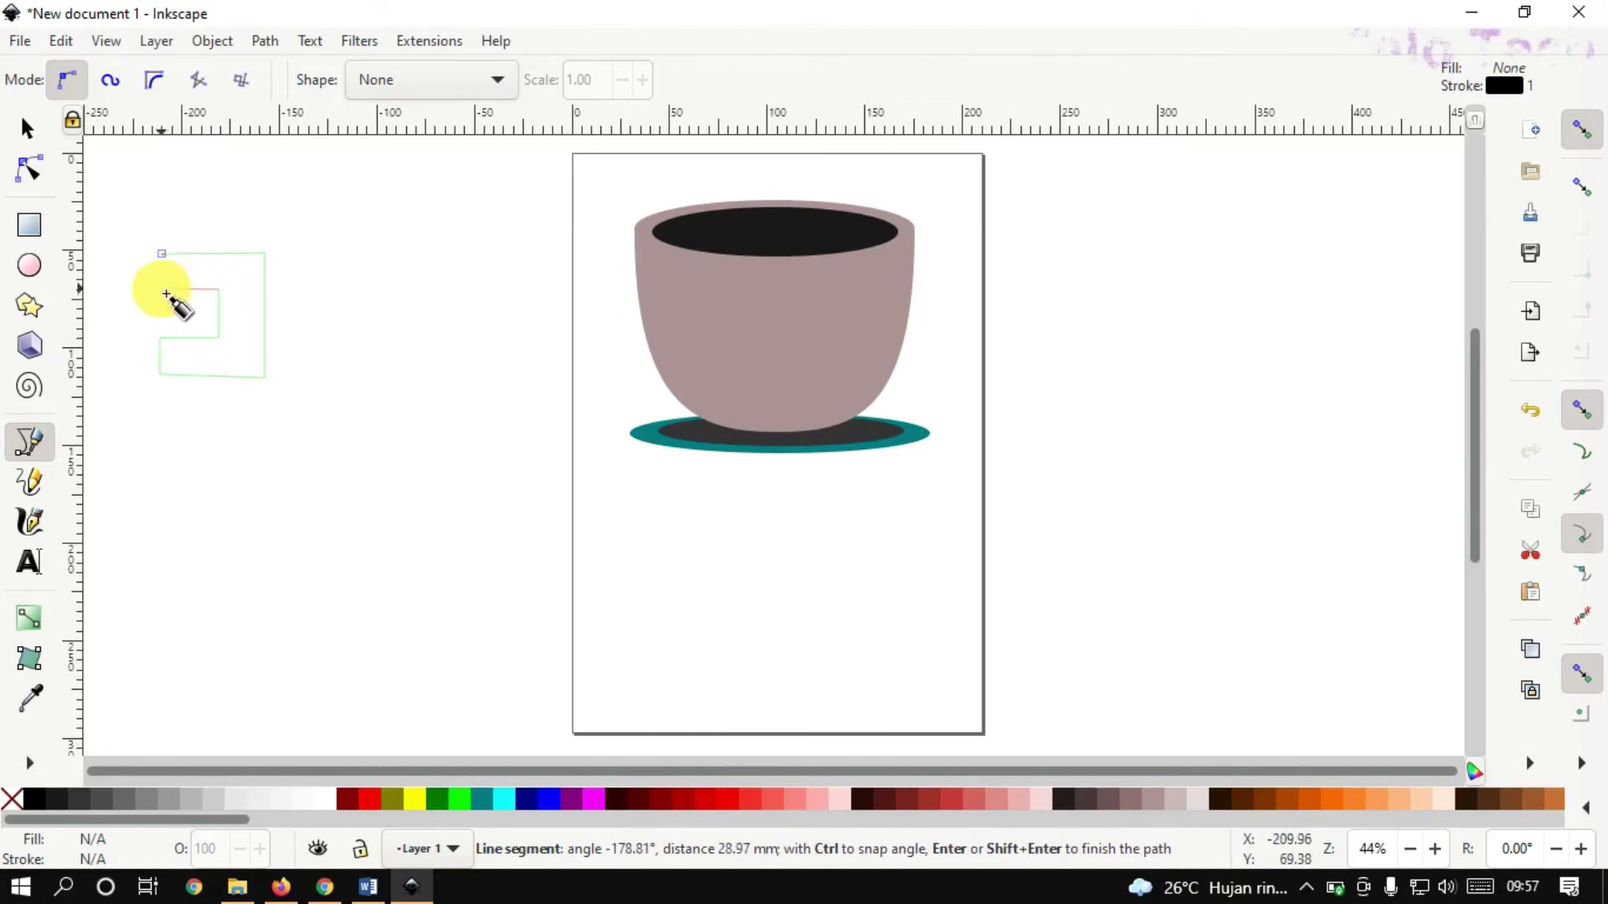
pyautogui.click(163, 288)
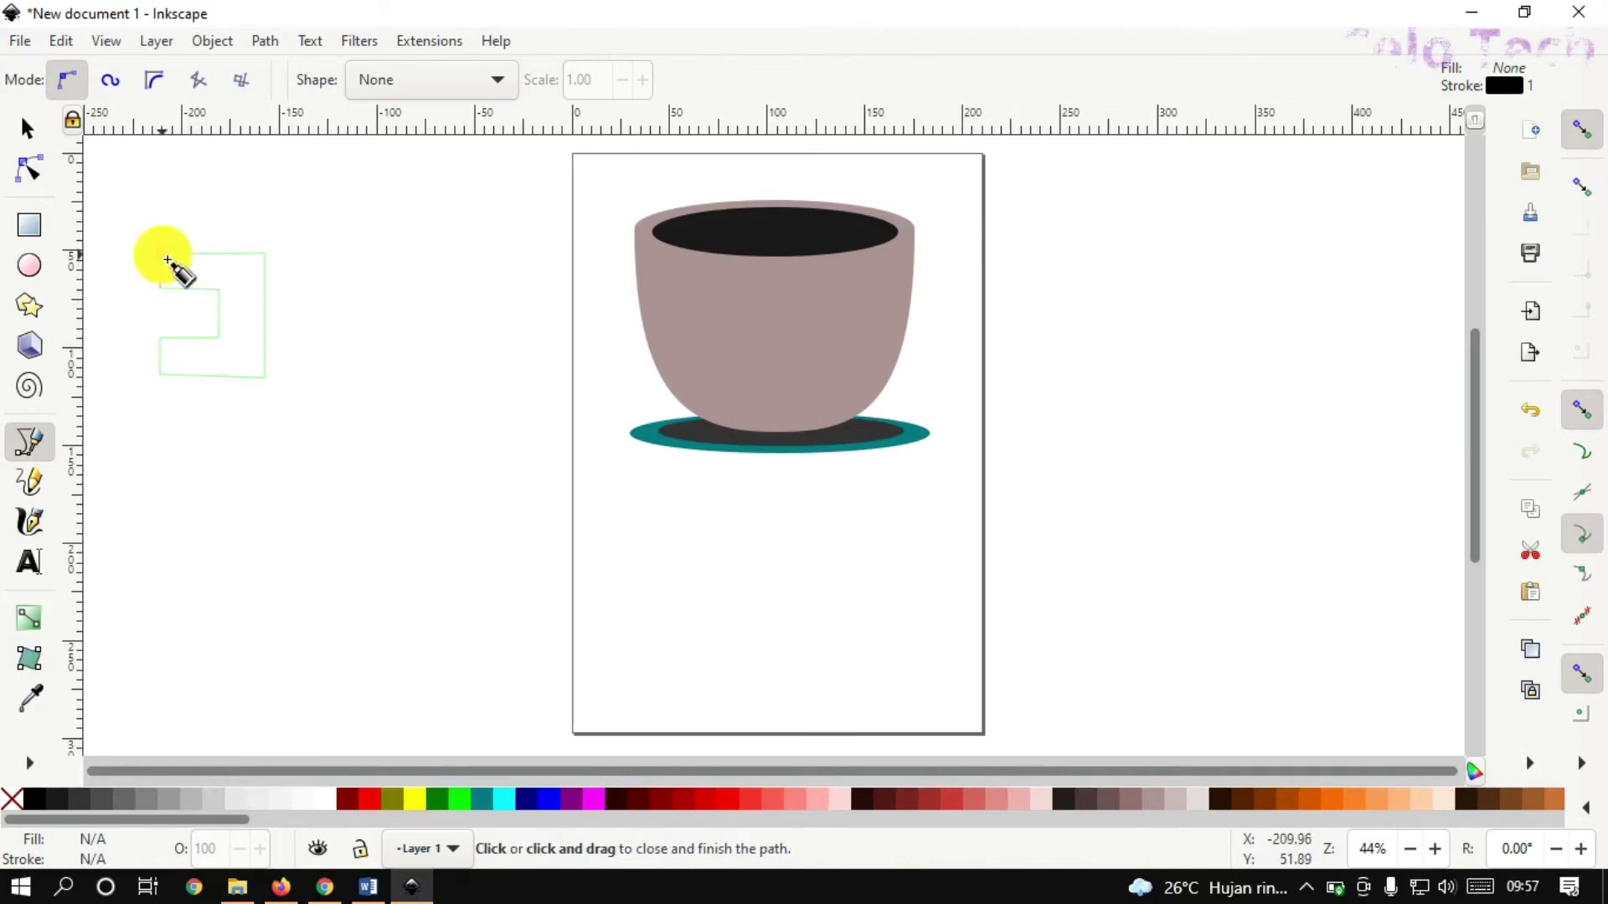
pyautogui.click(161, 253)
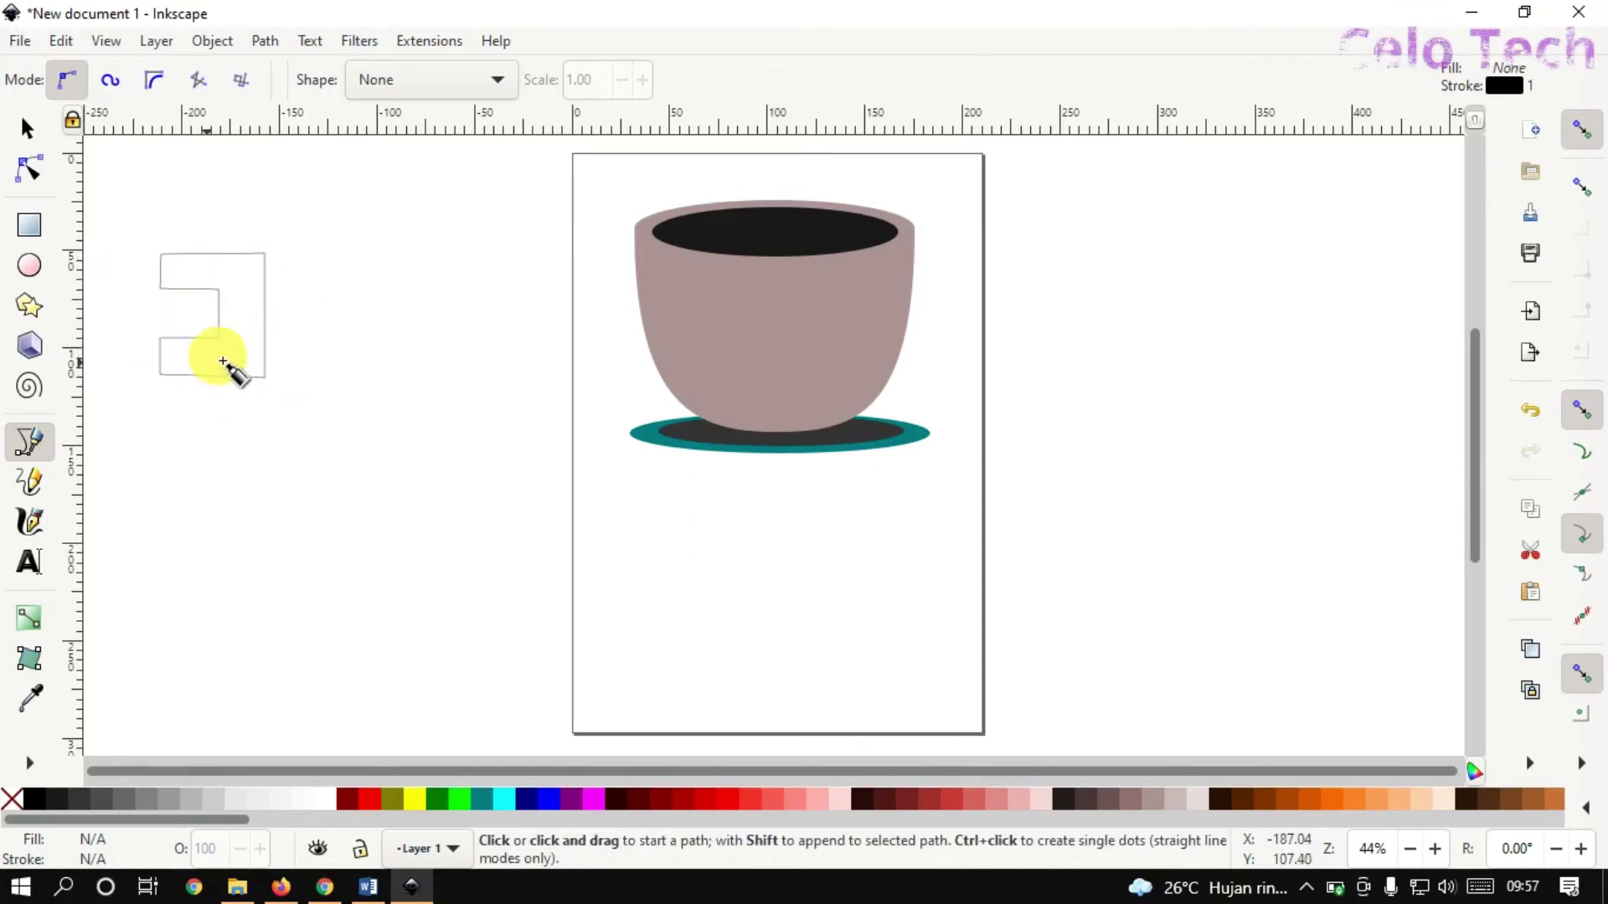
pyautogui.click(32, 178)
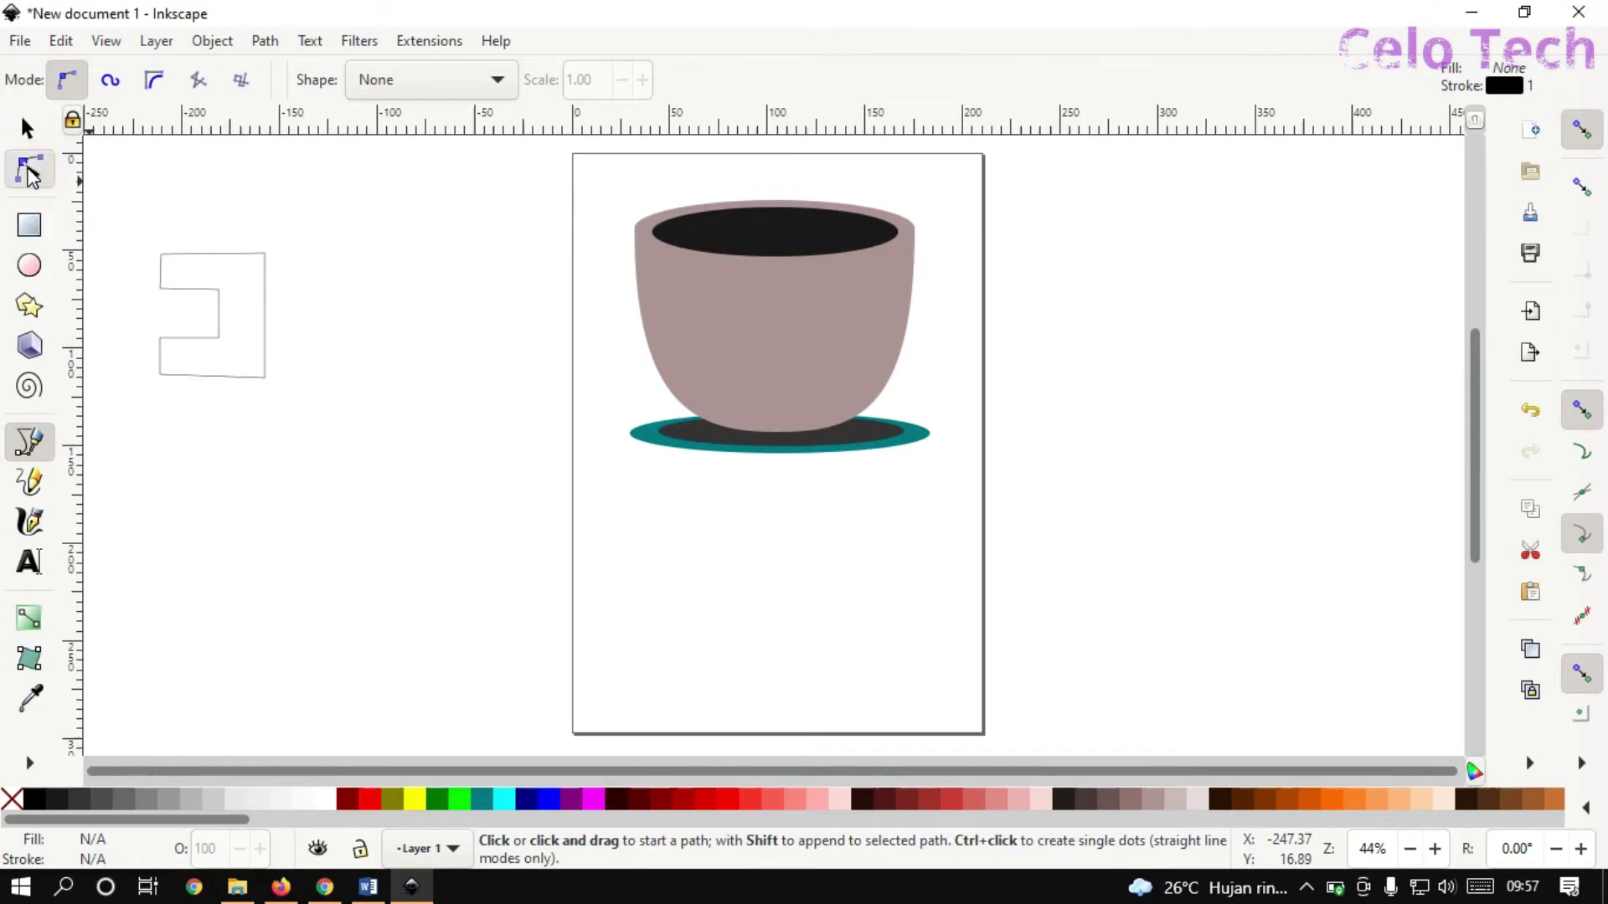
# Auto-smooth the bracket's top-left, top-right and bottom-right corner nodes.
pyautogui.click(30, 171)
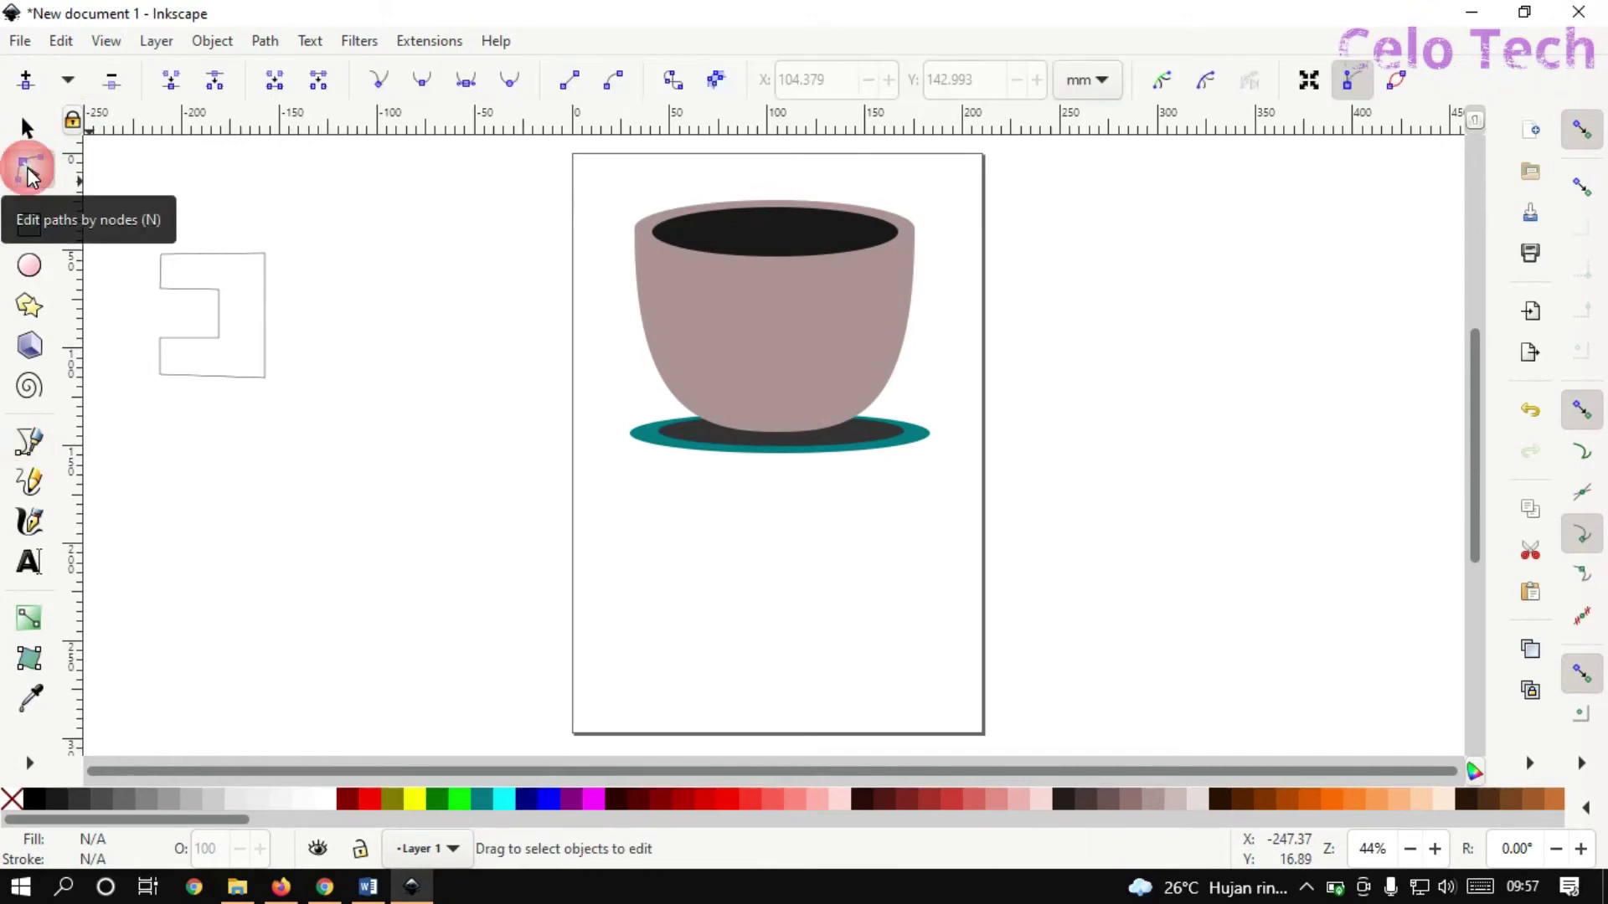
pyautogui.click(184, 254)
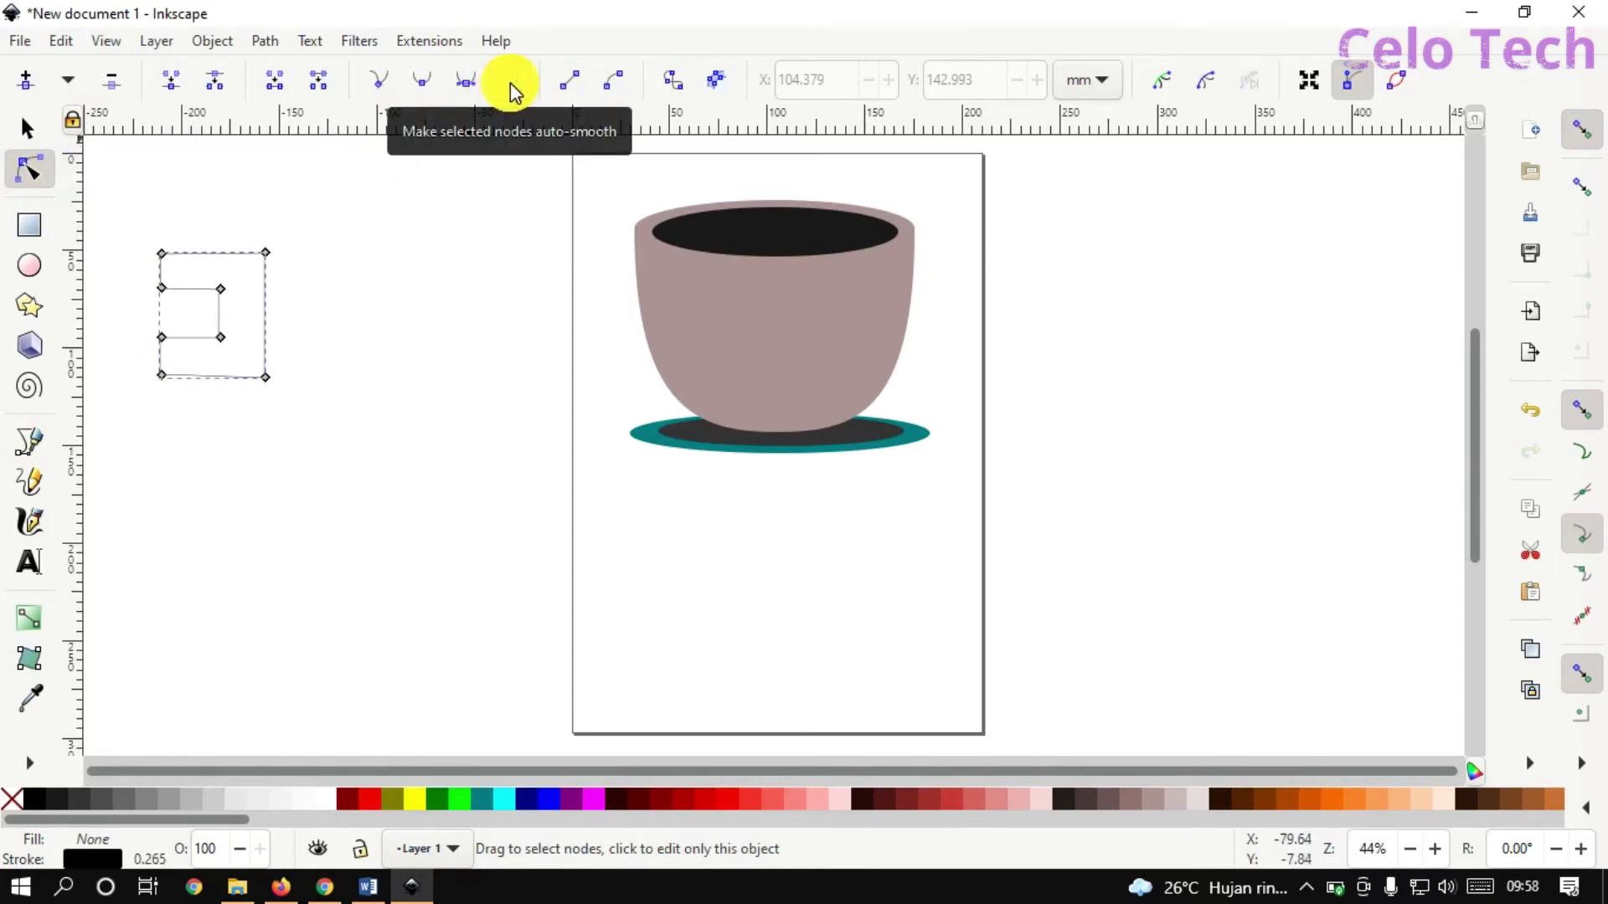
pyautogui.click(513, 87)
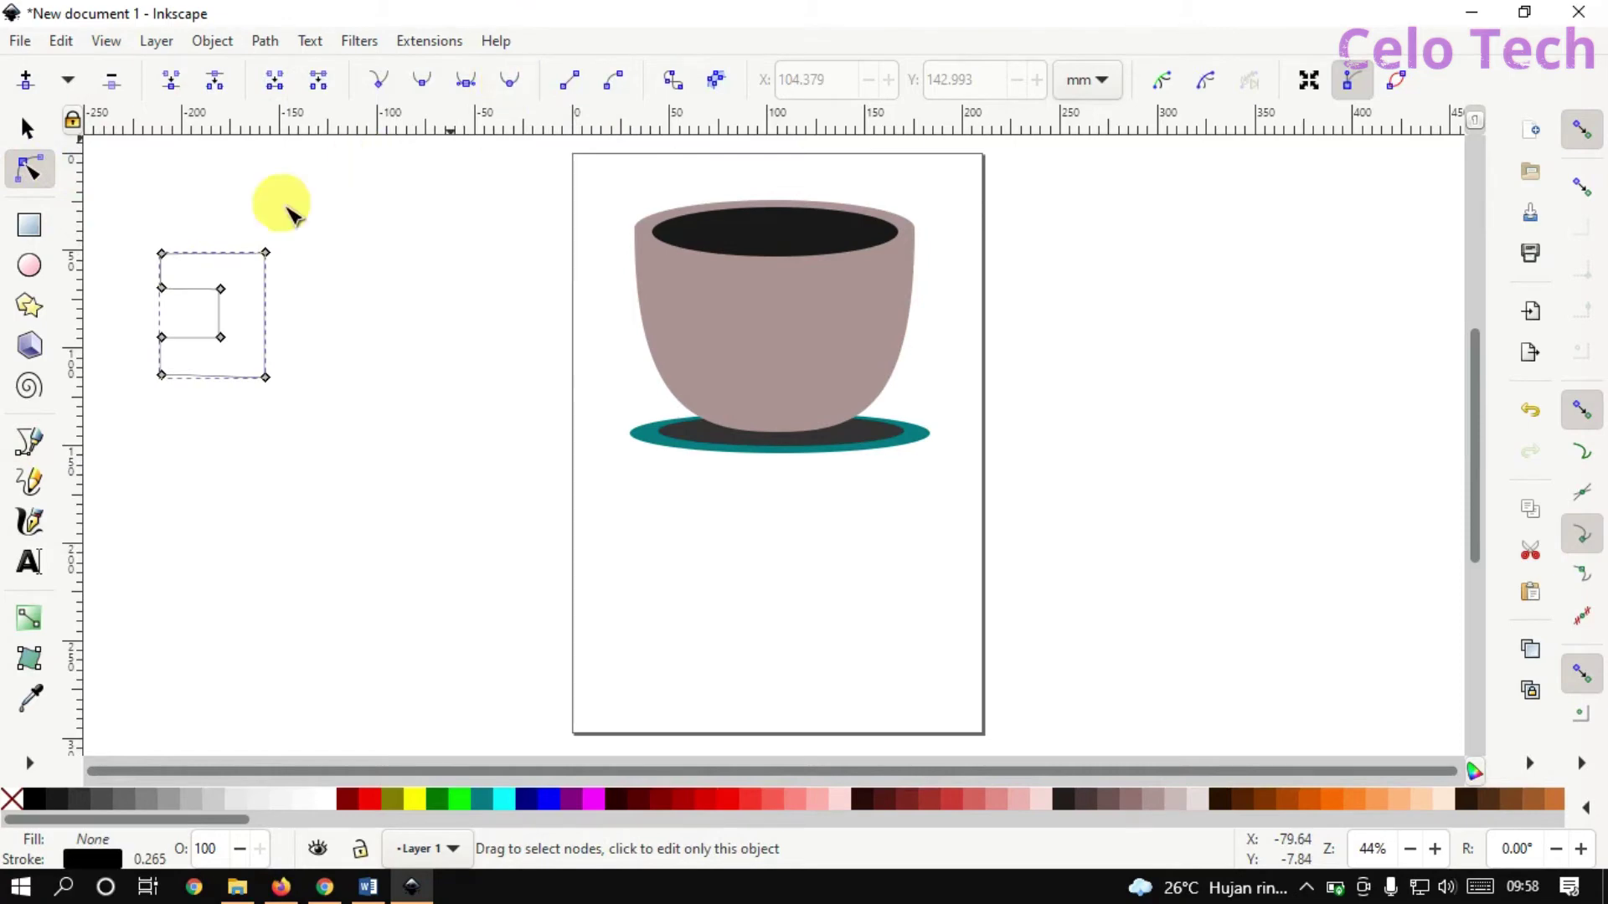
pyautogui.click(163, 254)
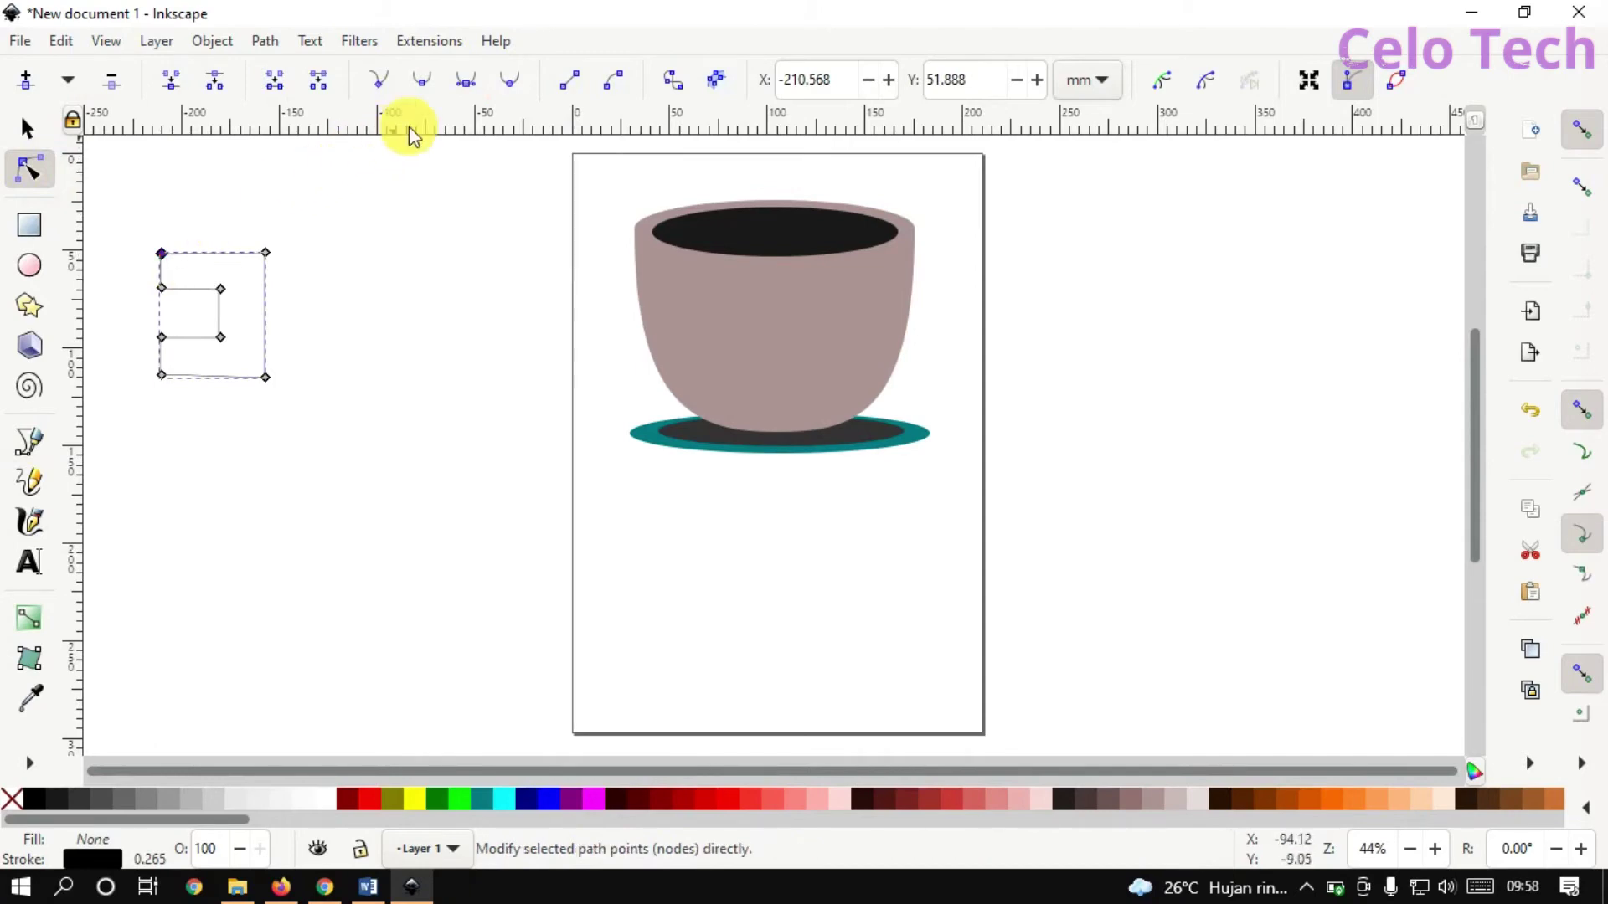
pyautogui.click(510, 79)
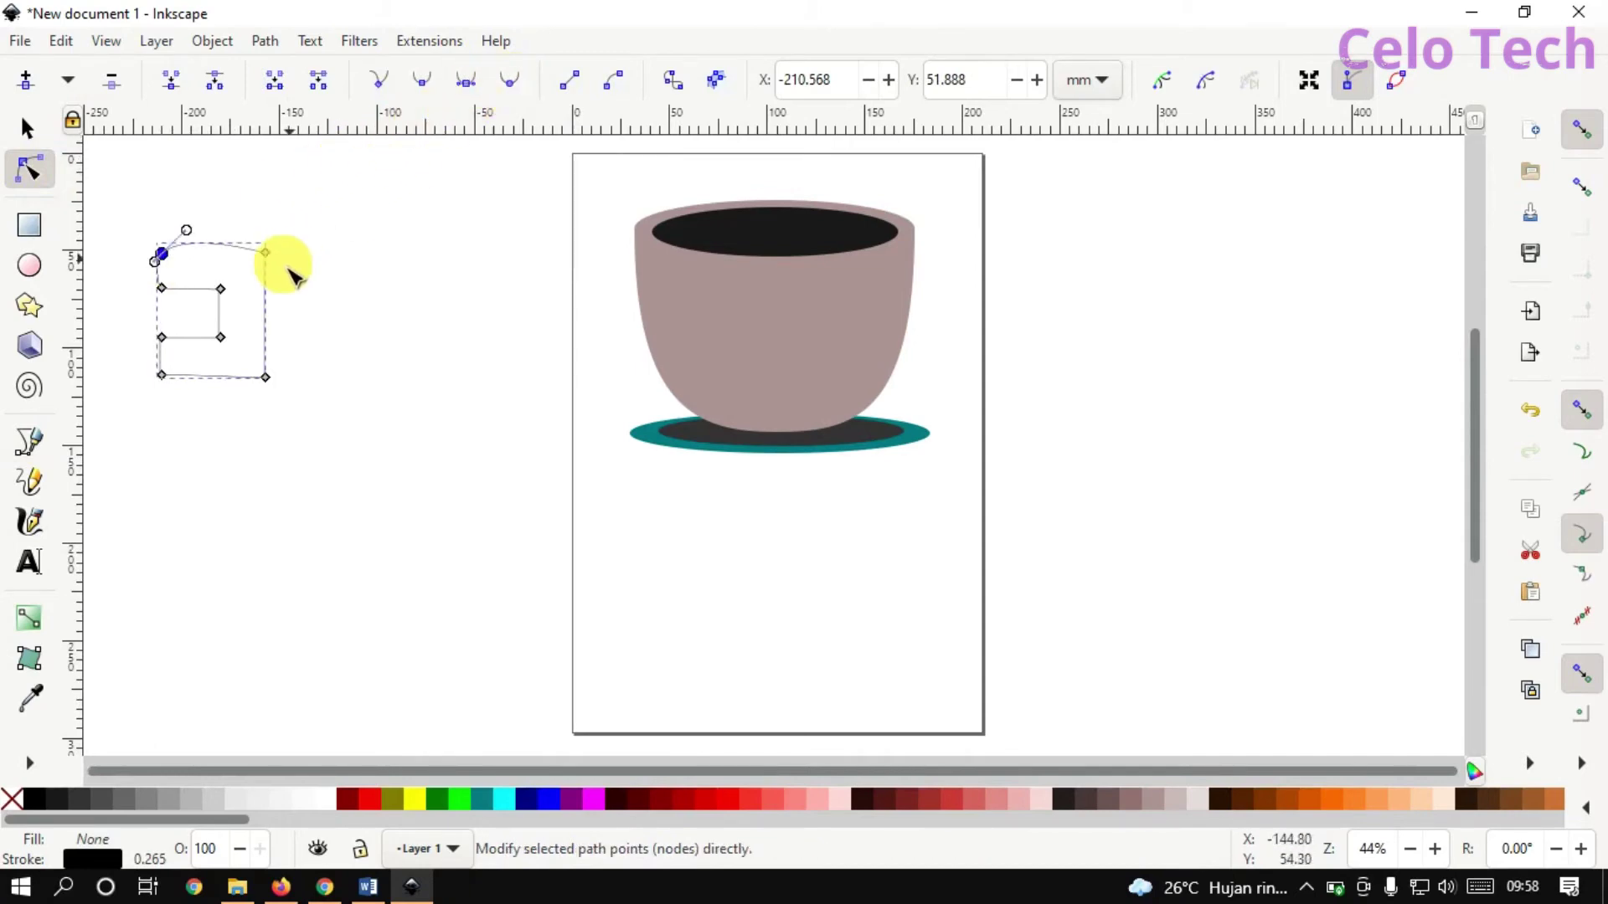
pyautogui.click(265, 252)
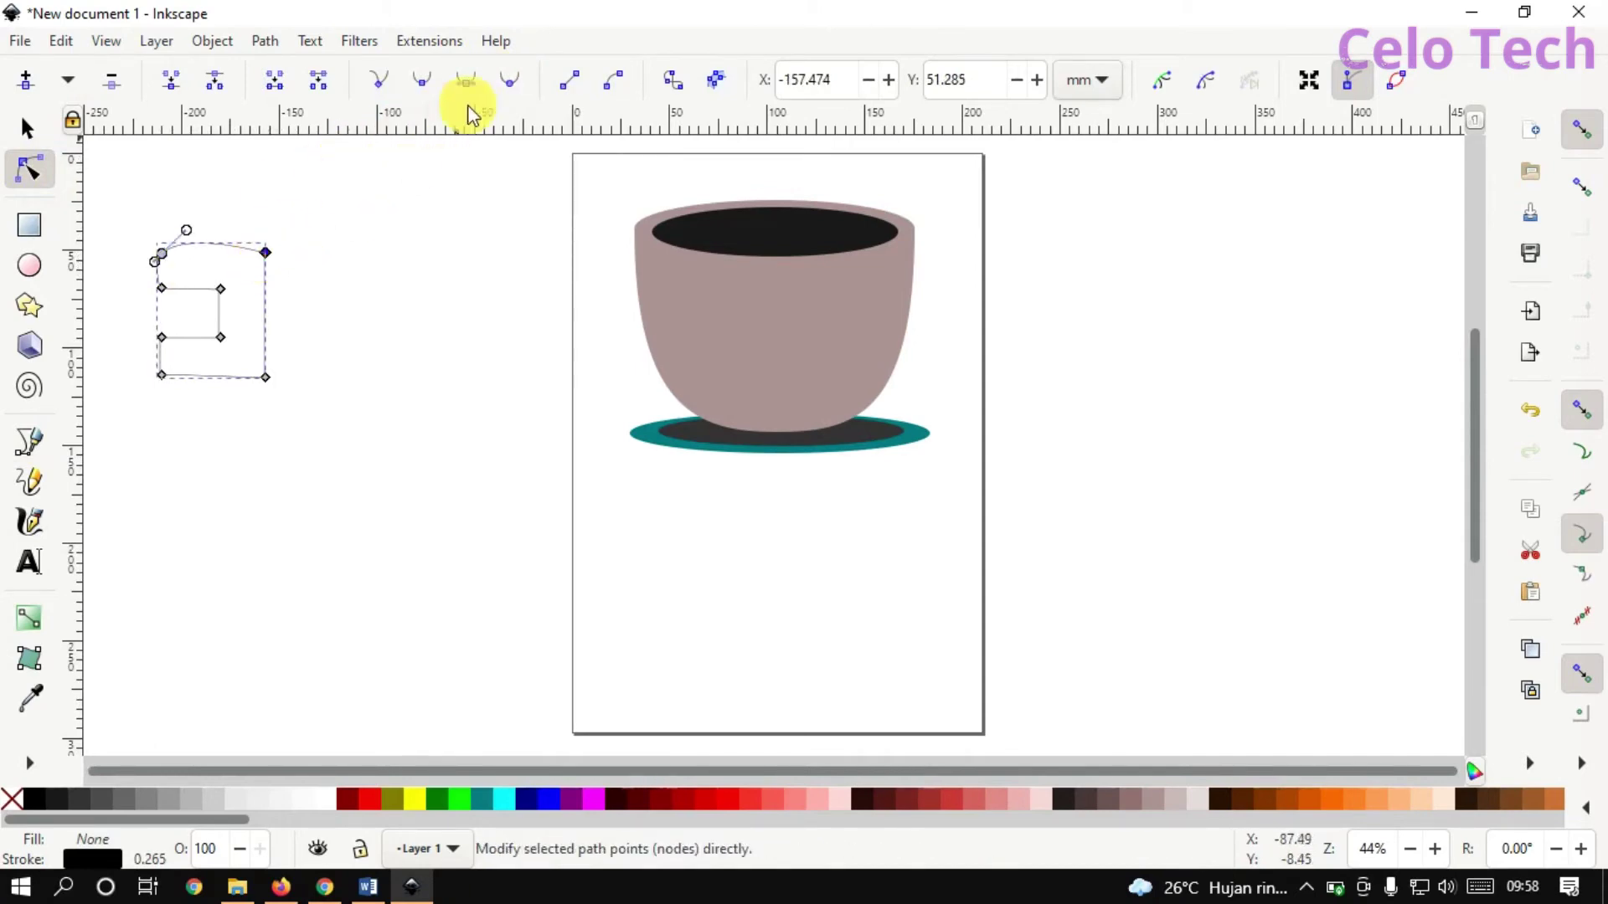
pyautogui.click(512, 83)
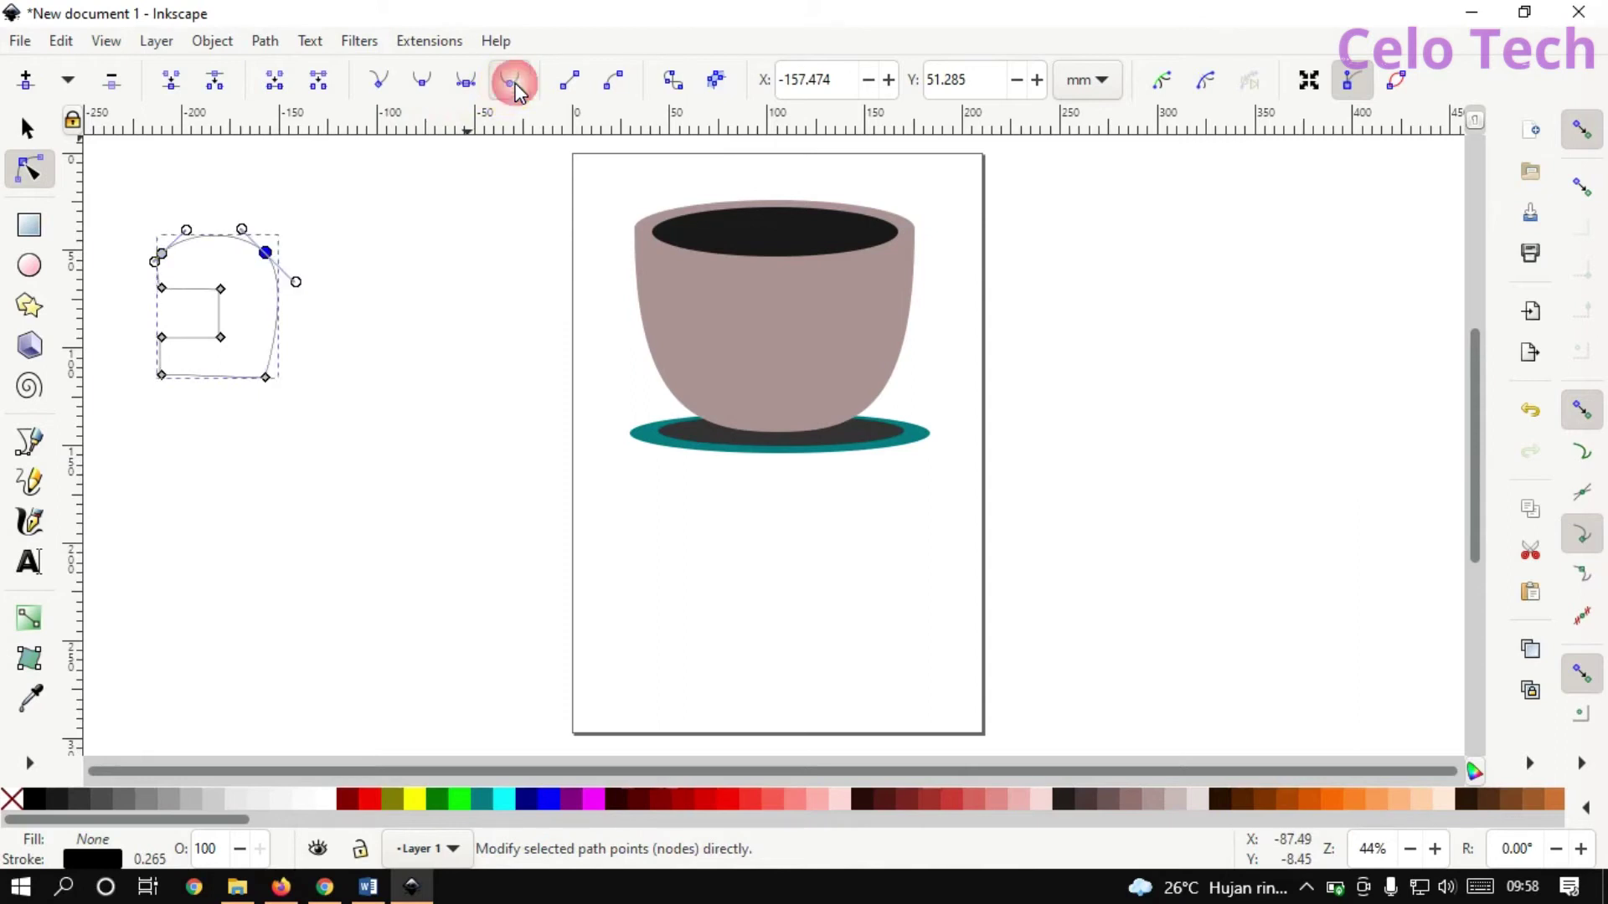
pyautogui.click(265, 376)
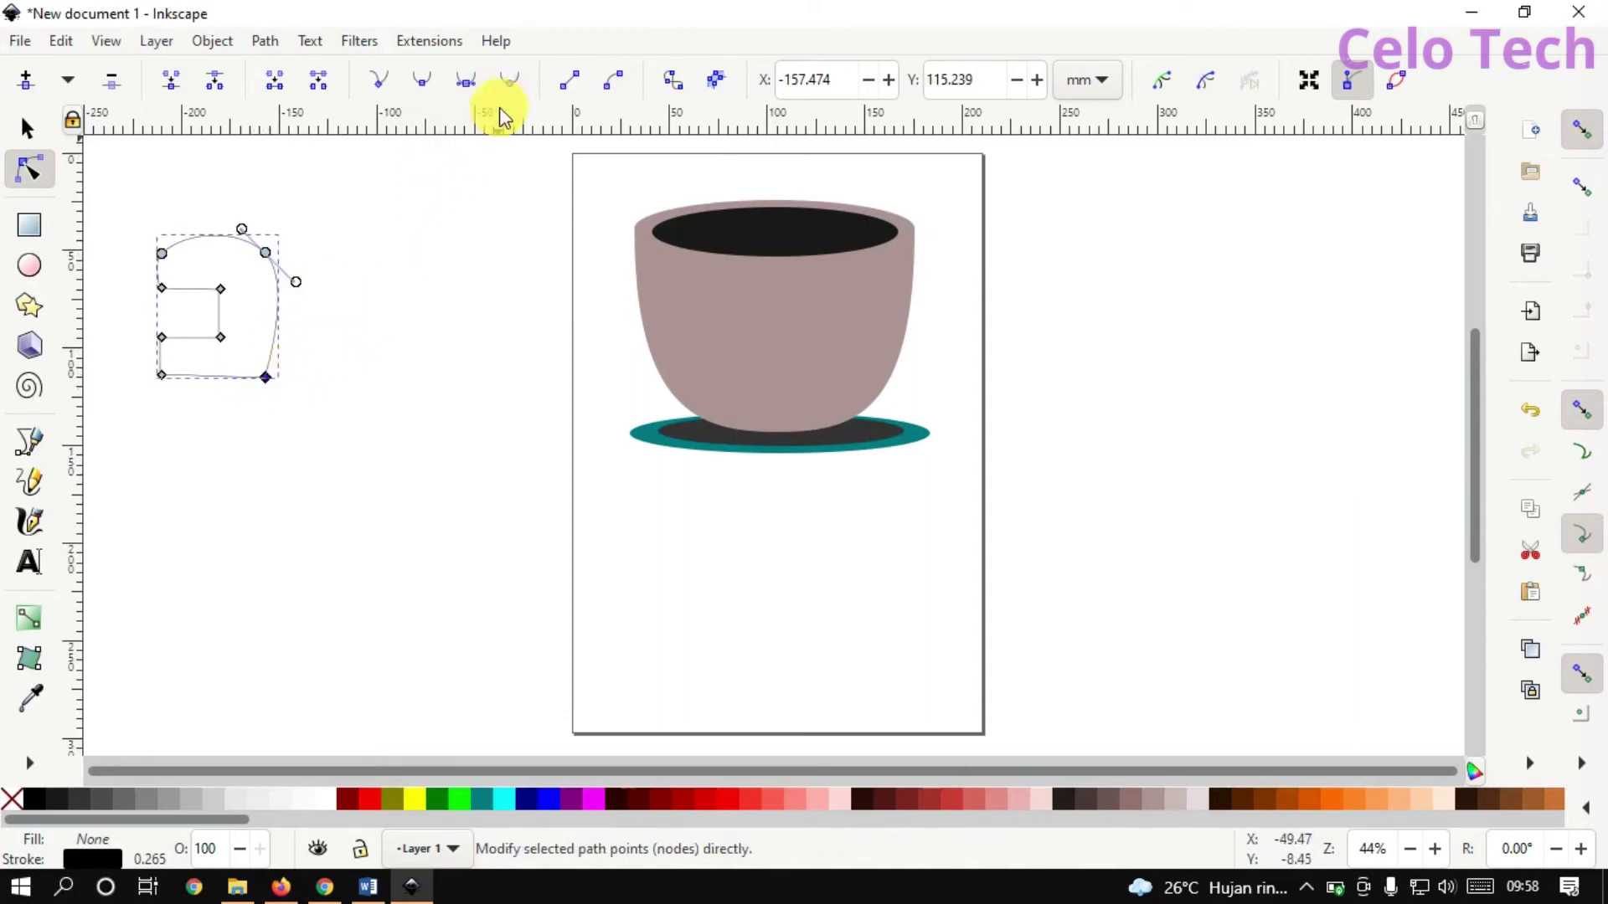
pyautogui.click(513, 83)
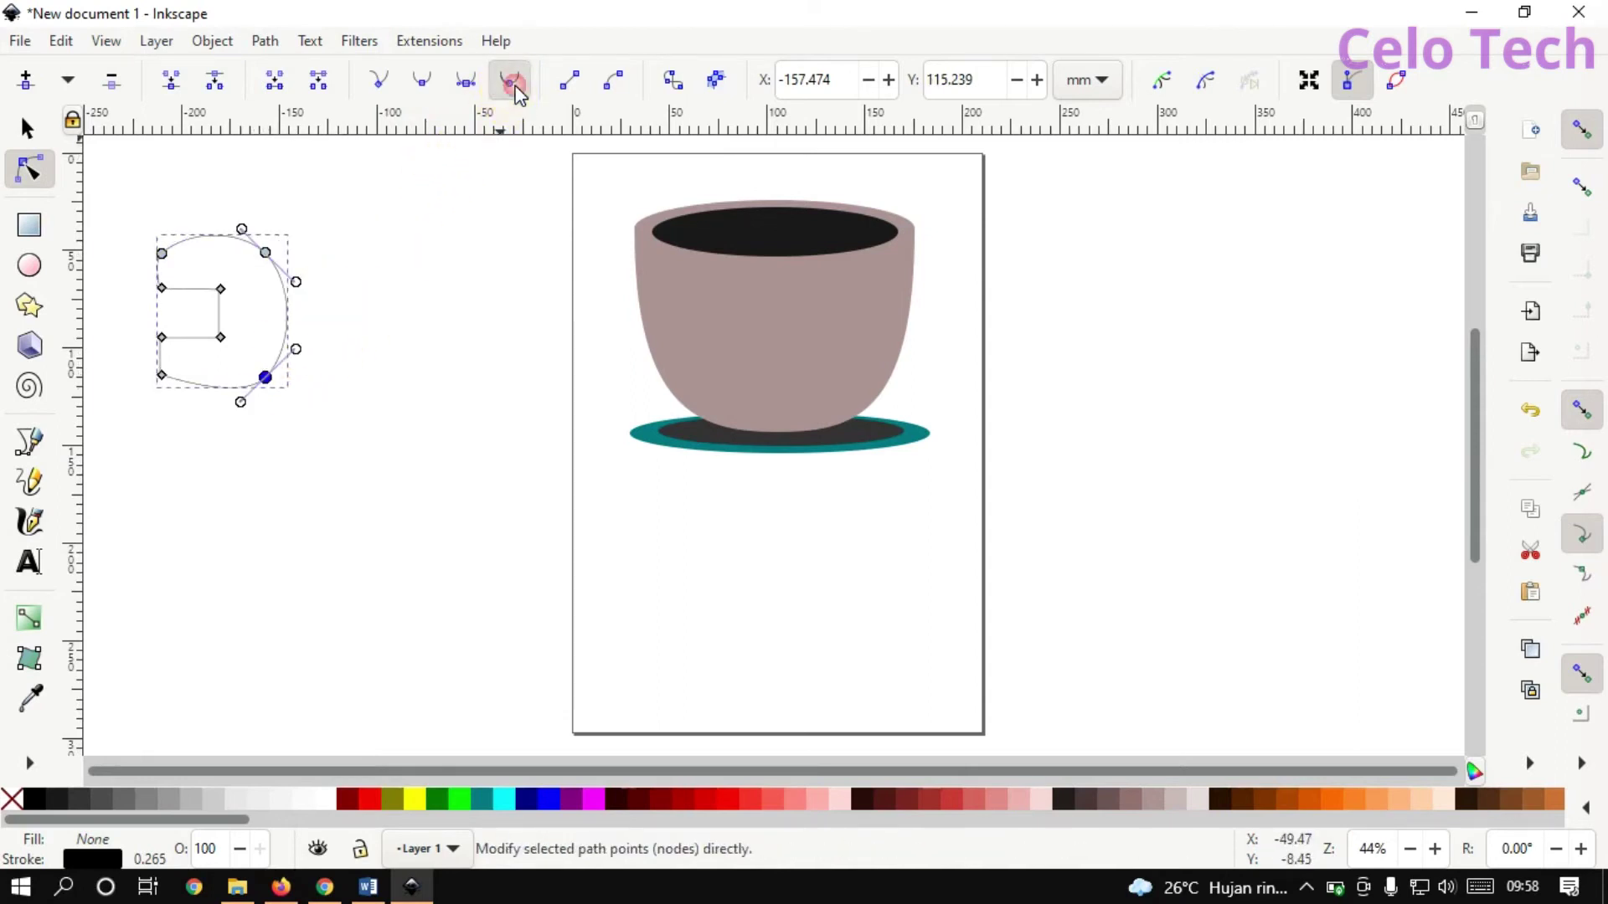
# Auto-smooth the bottom-left corner and inner notch nodes into a rounded 8-node handle shape.
pyautogui.click(163, 375)
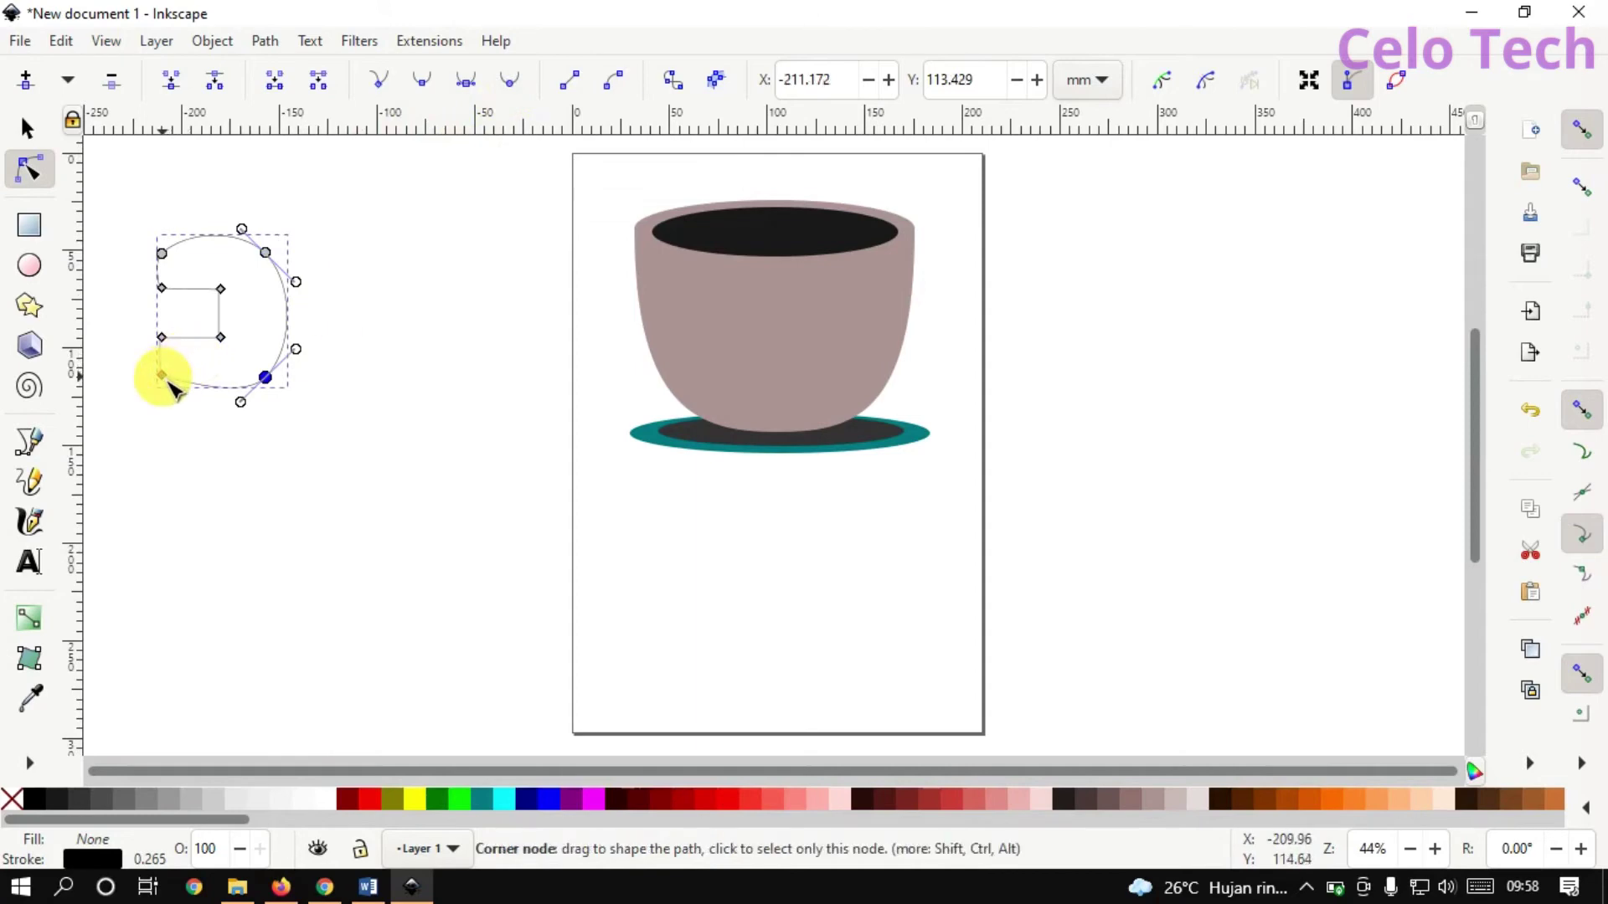
pyautogui.click(513, 83)
pyautogui.click(162, 337)
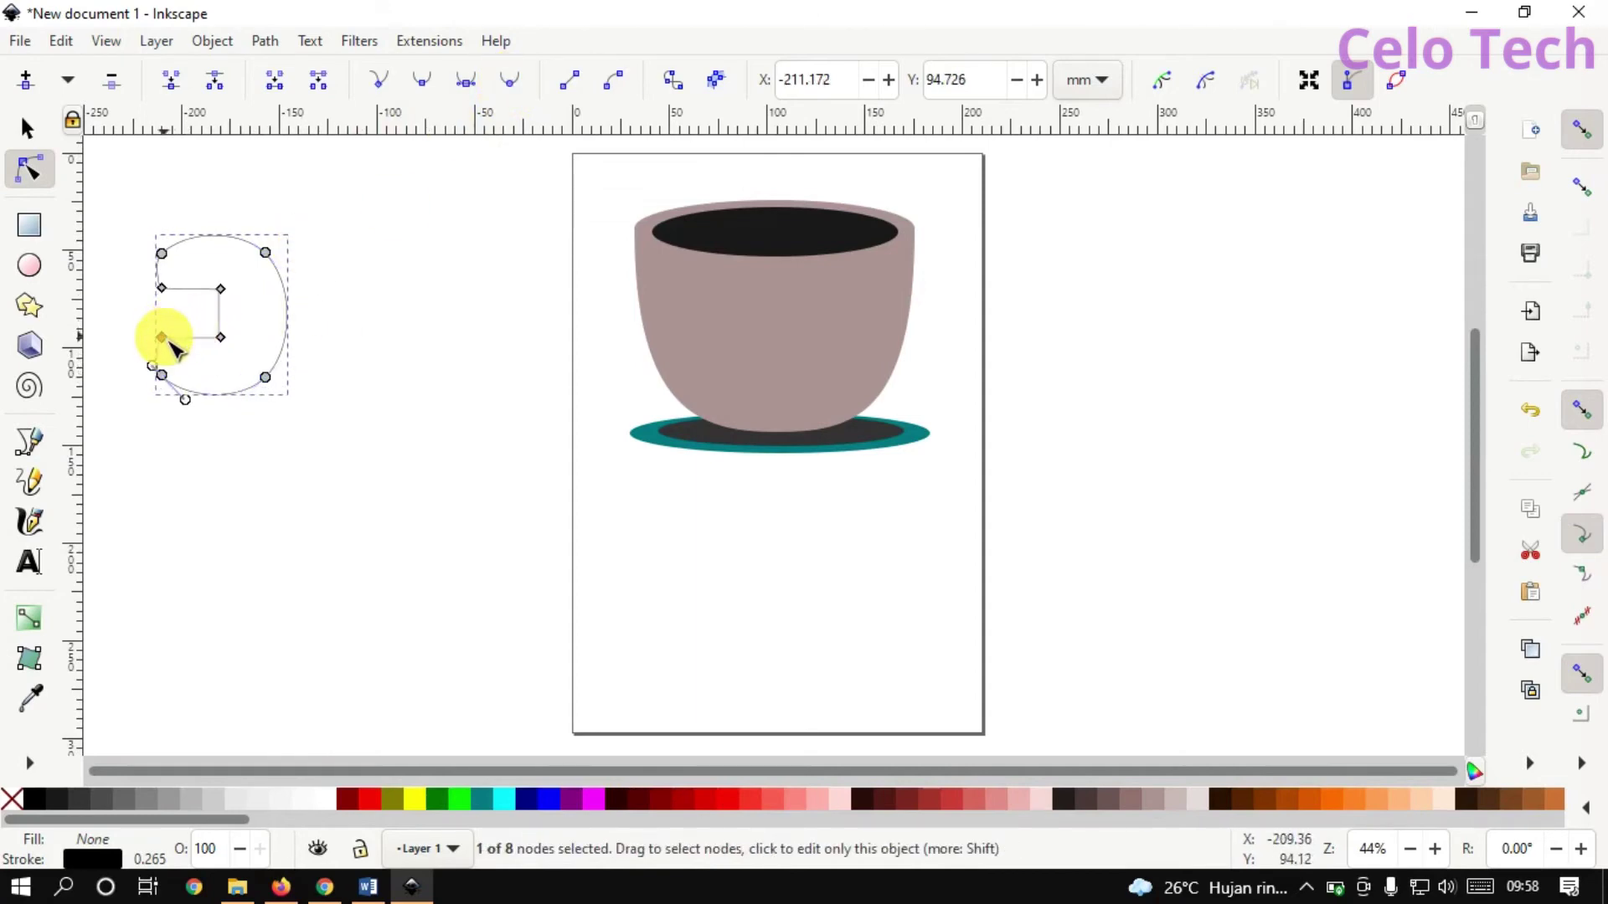
pyautogui.click(510, 81)
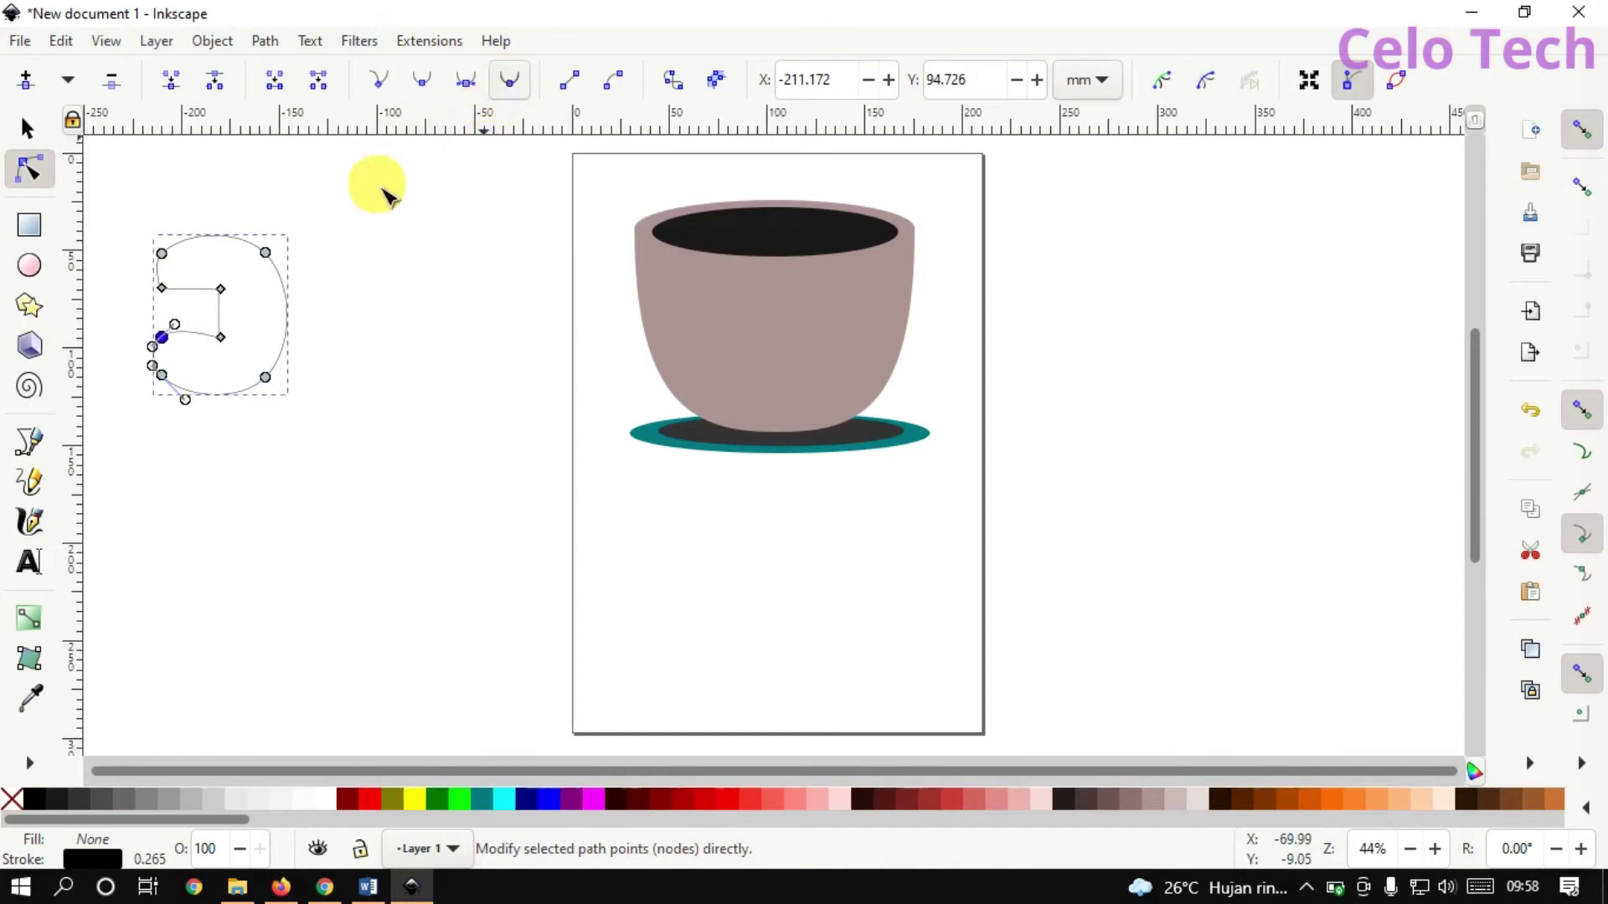
pyautogui.click(220, 337)
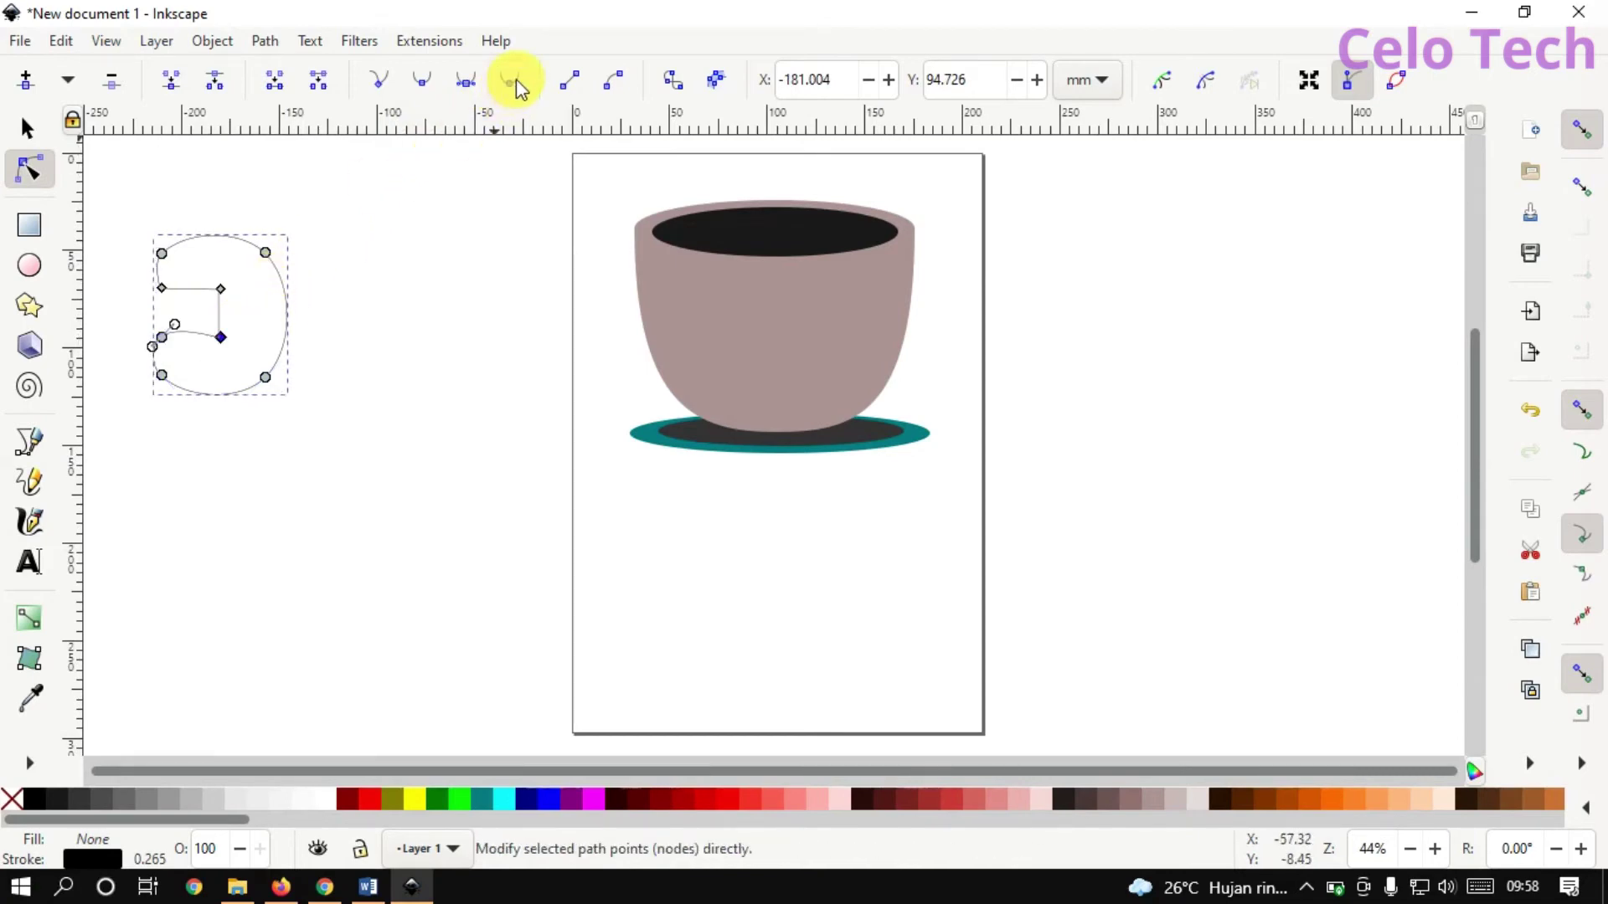
pyautogui.click(220, 288)
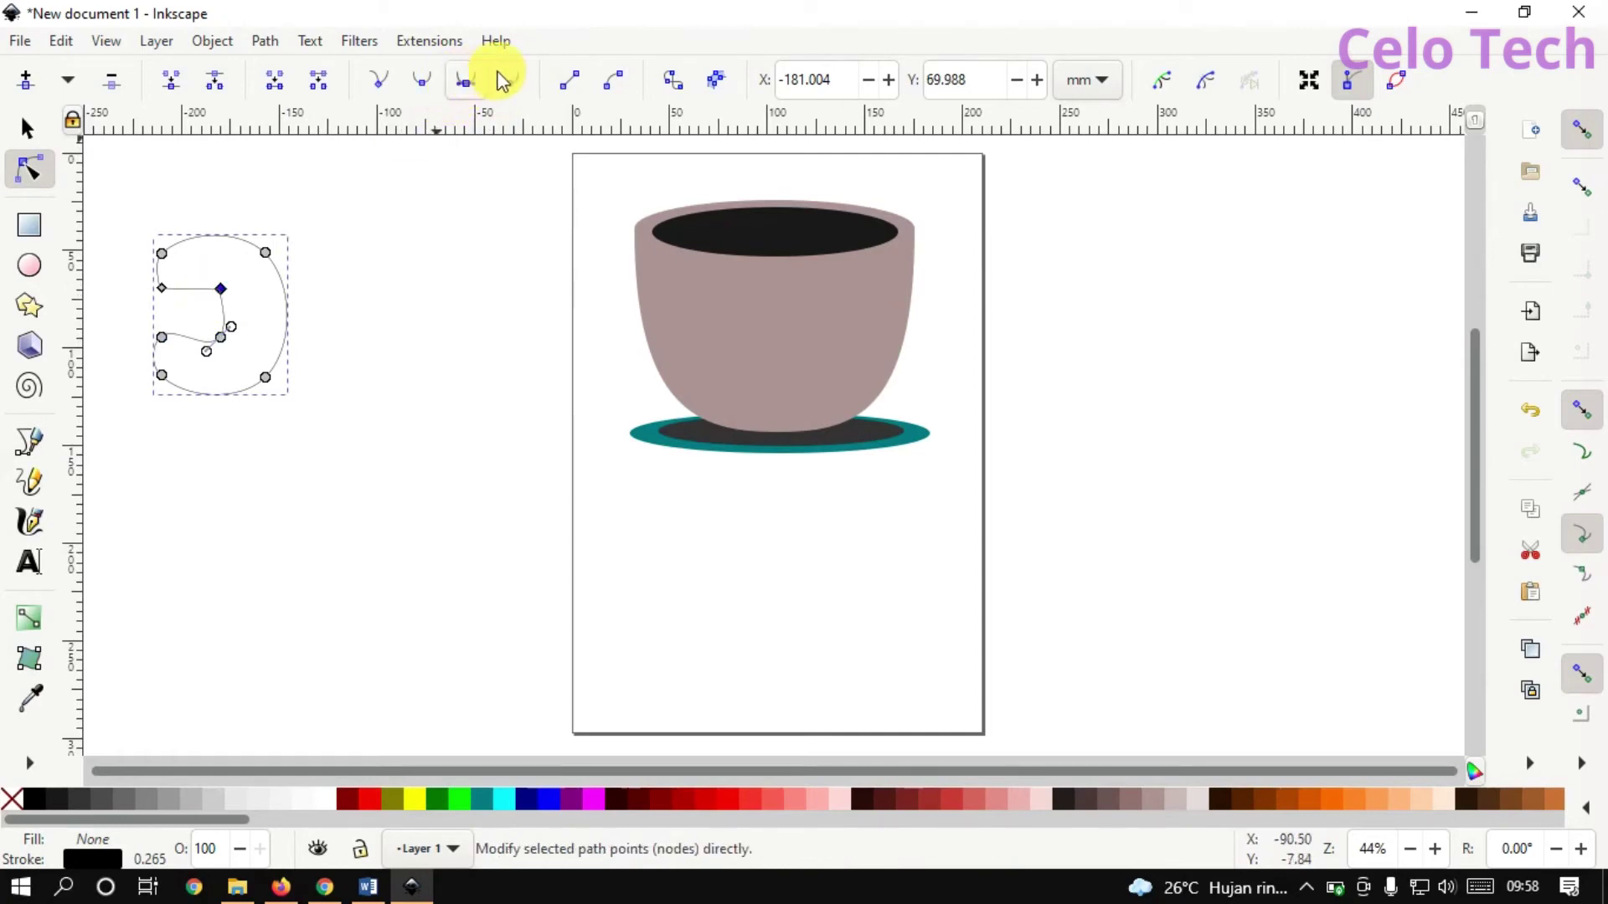
pyautogui.click(161, 288)
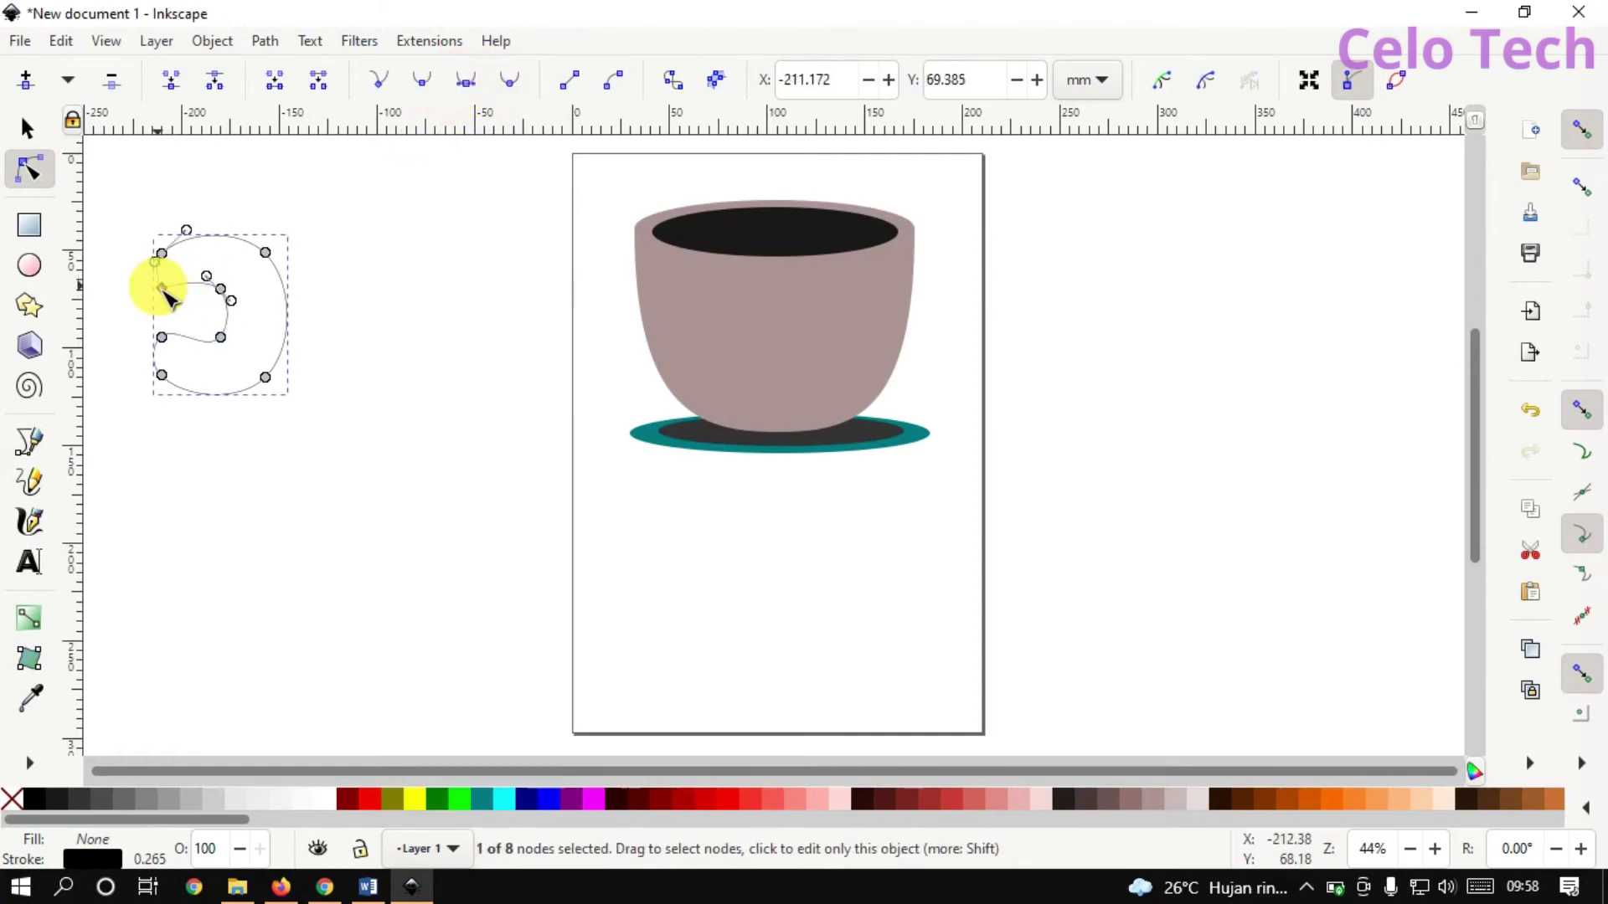
pyautogui.click(510, 89)
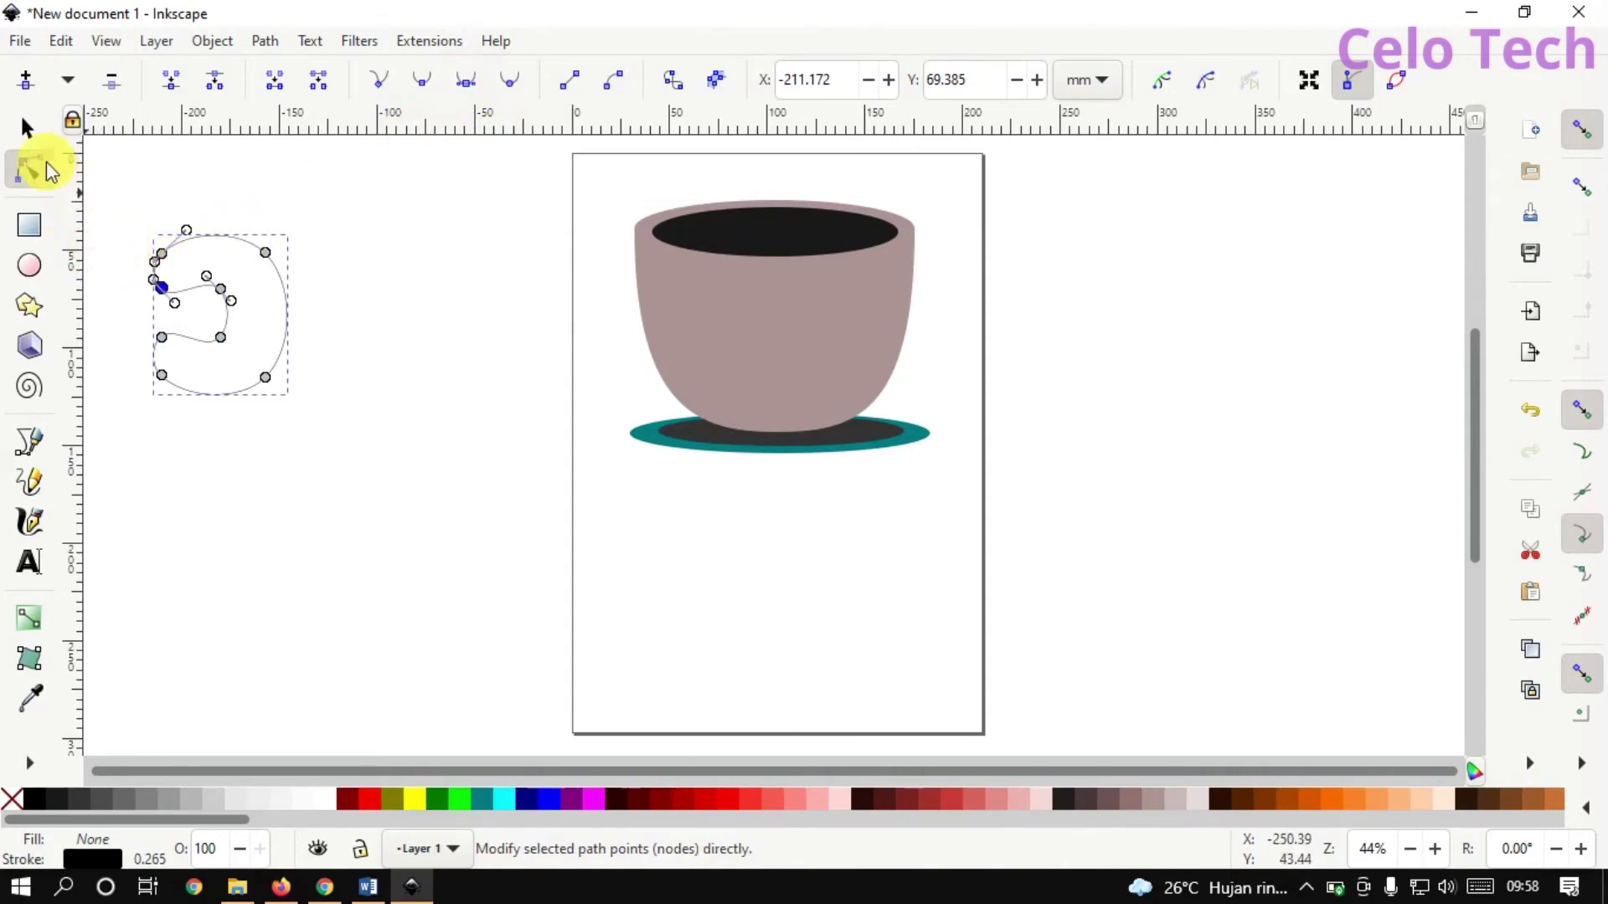
pyautogui.click(29, 132)
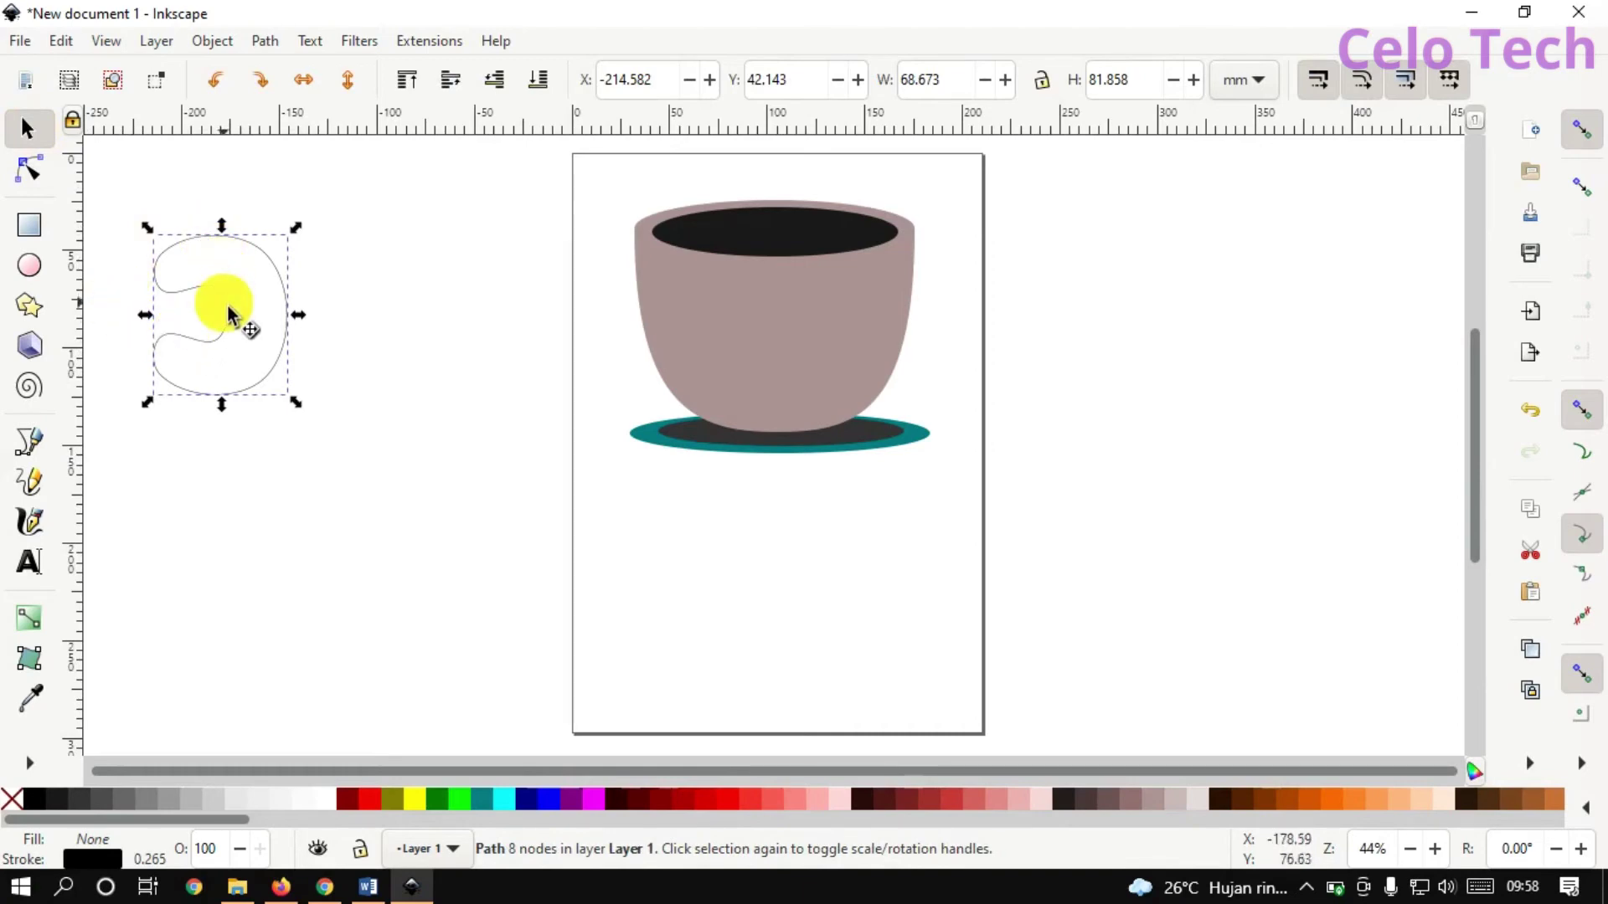
# Move the rounded handle against the mauve cup's right side, at about X 156.5 mm.
pyautogui.moveTo(239, 307); pyautogui.dragTo(975, 315)
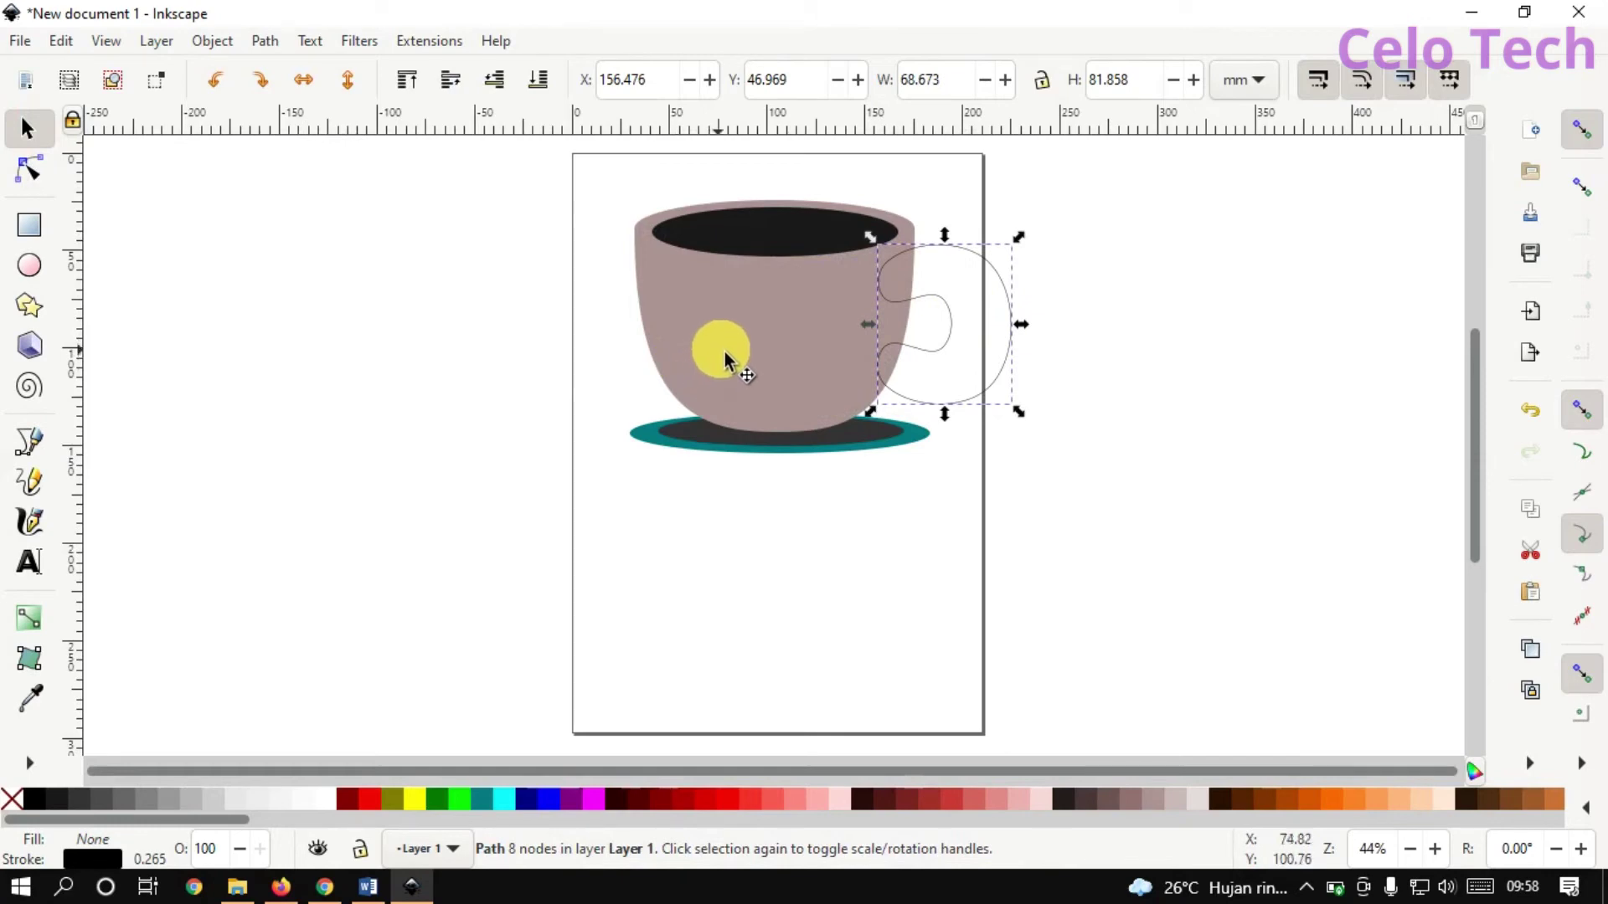
pyautogui.click(25, 706)
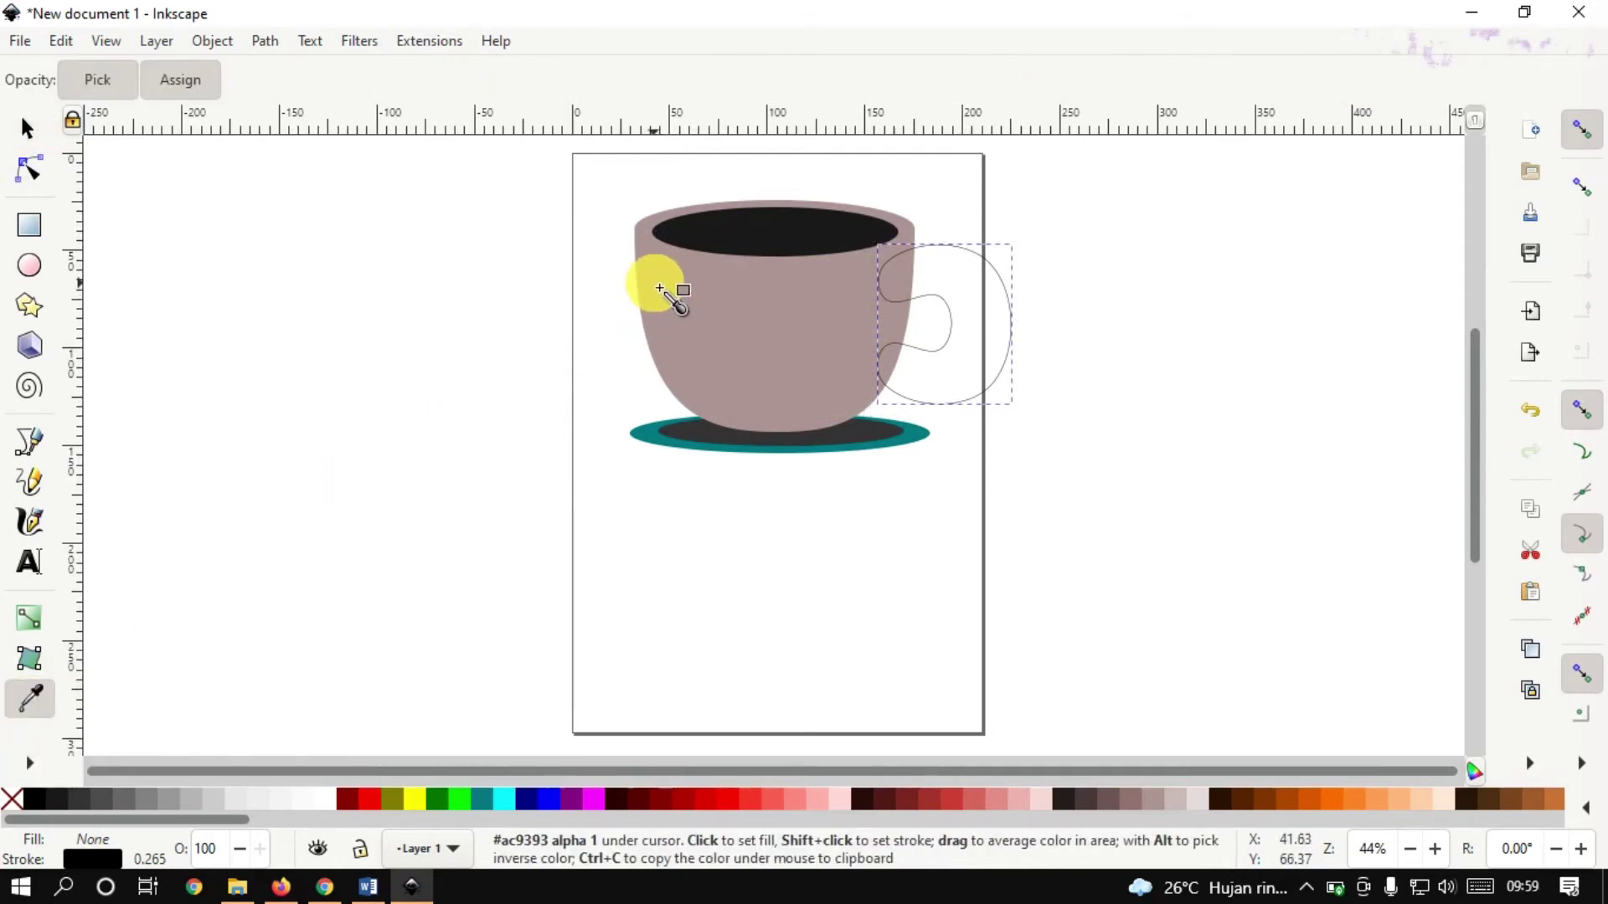
# Fill the handle with the cup's mauve colour and send it behind the cup body.
pyautogui.click(660, 288)
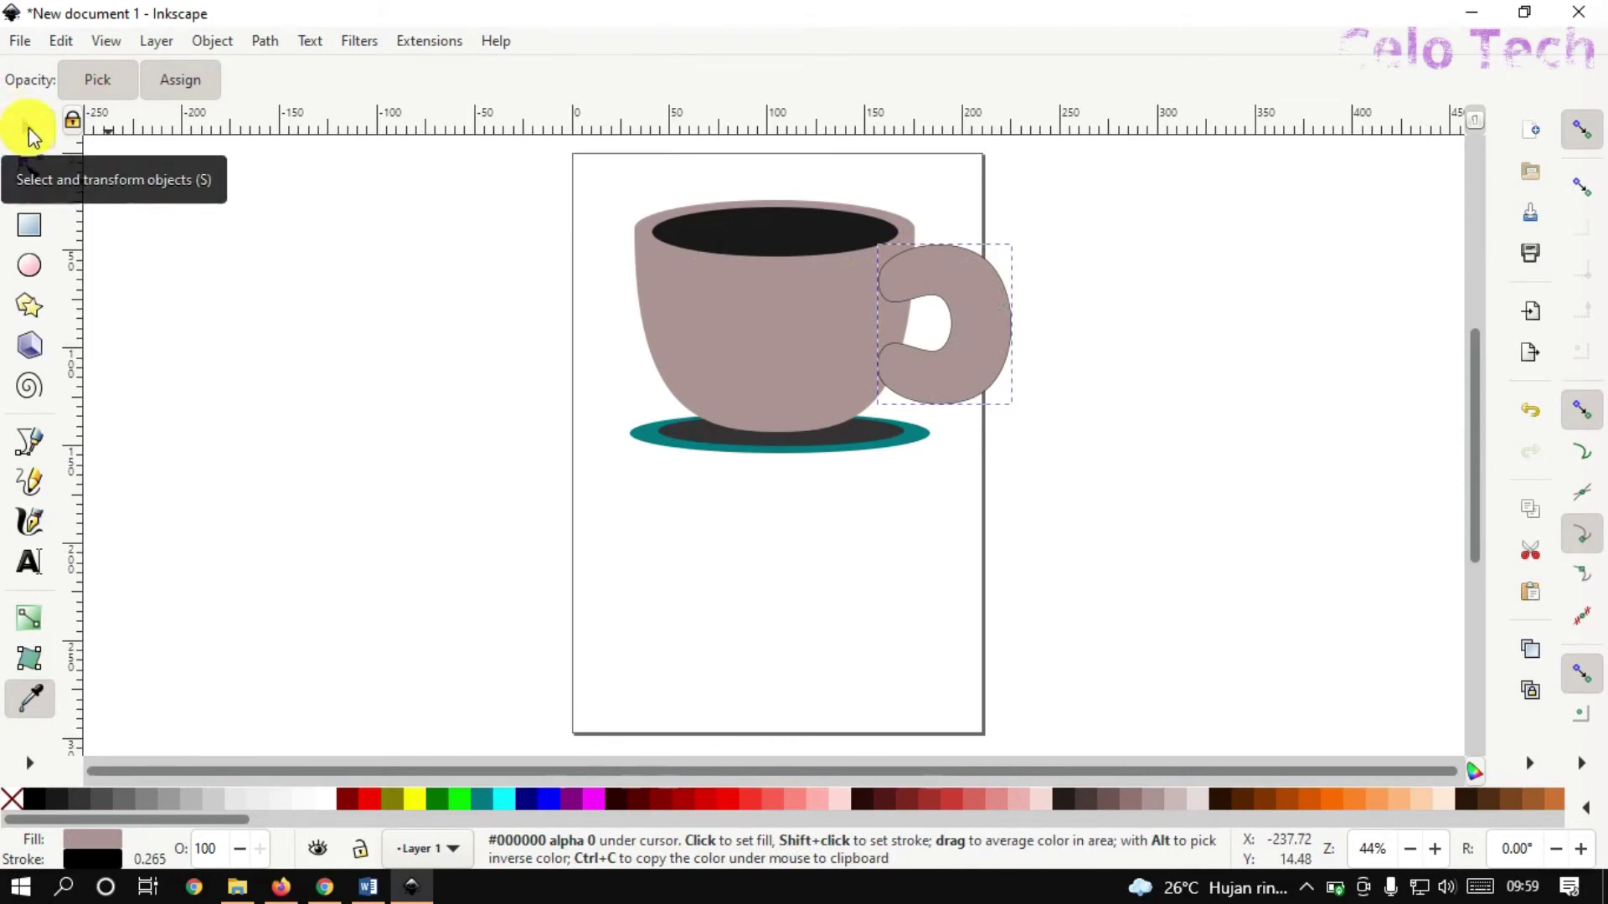
pyautogui.click(28, 132)
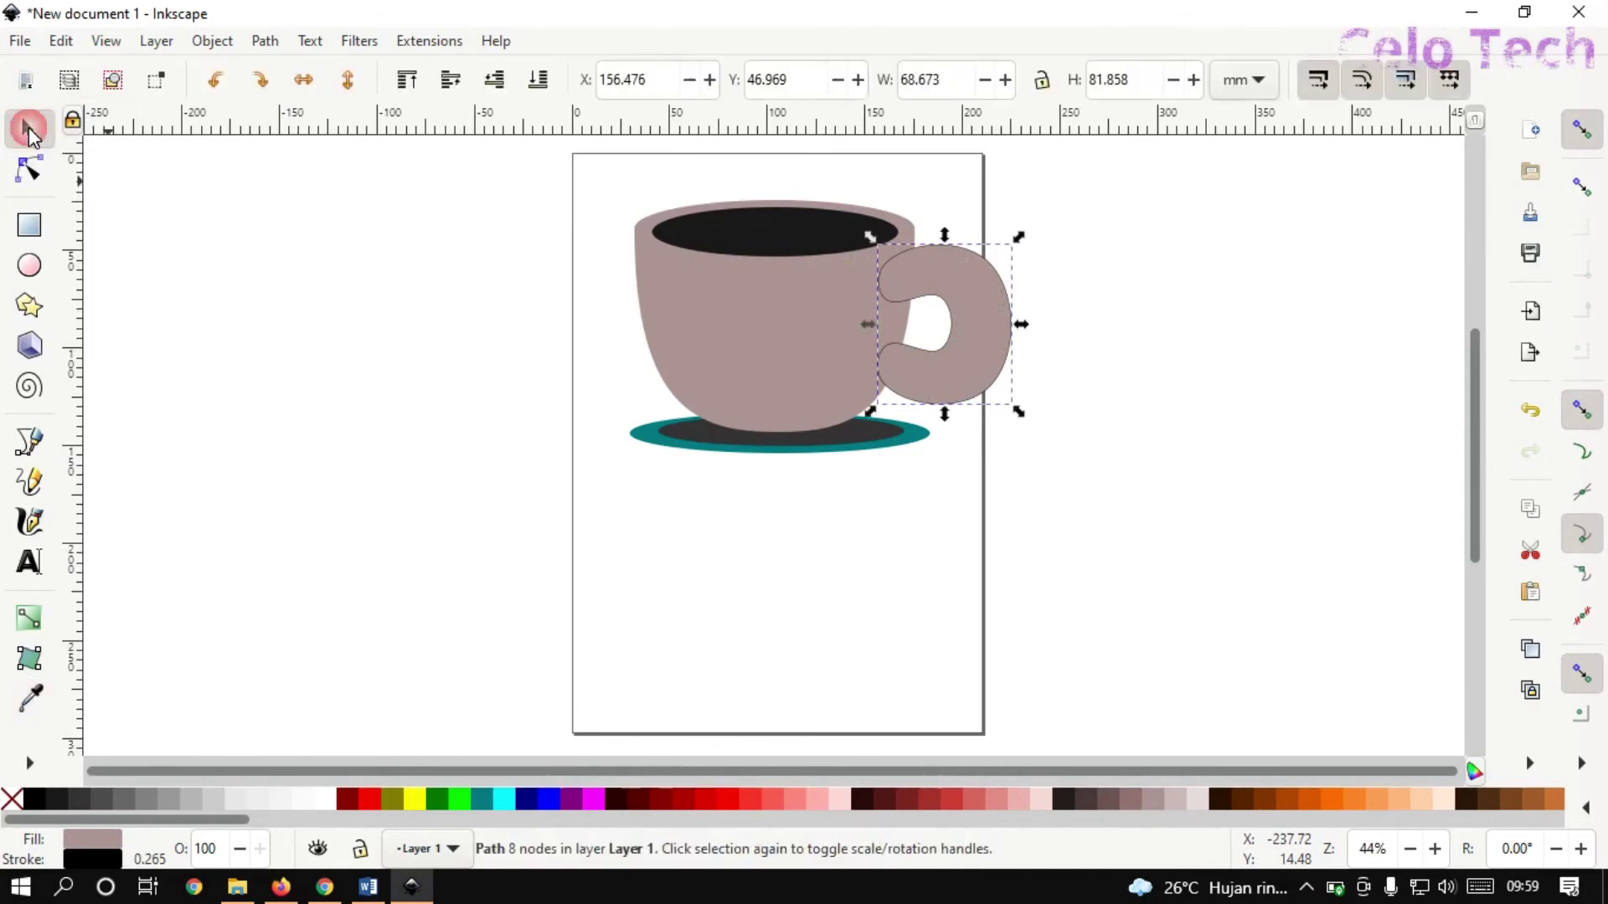
pyautogui.click(541, 84)
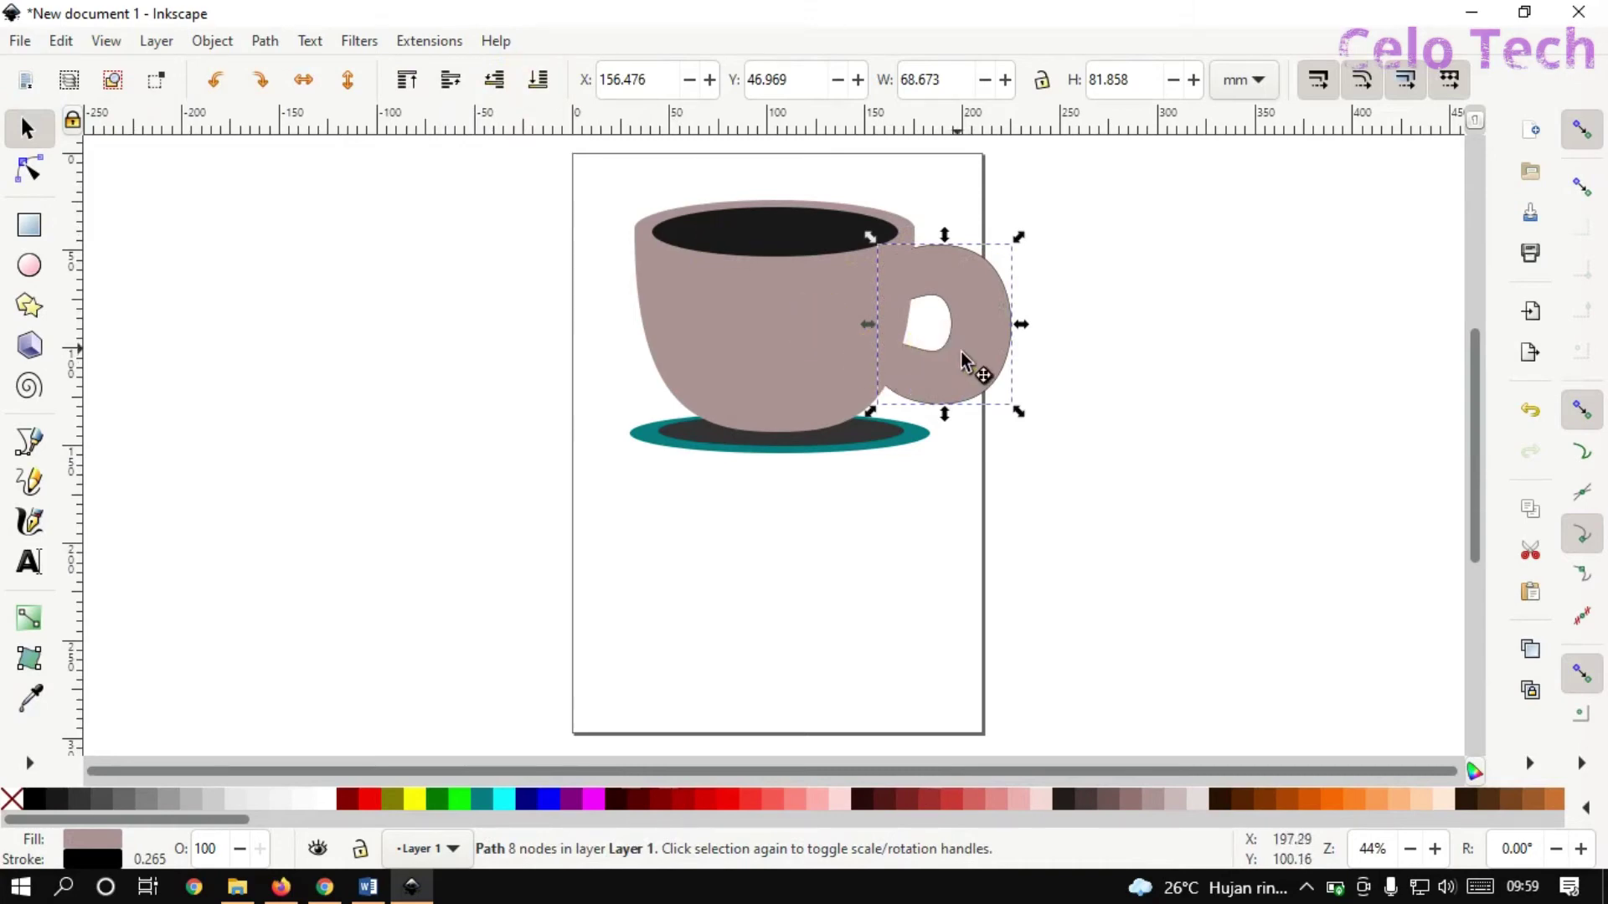
# Shrink the handle to about 51.8 × 69.2 mm and deselect it.
pyautogui.click(995, 372)
pyautogui.moveTo(1023, 414); pyautogui.dragTo(993, 391)
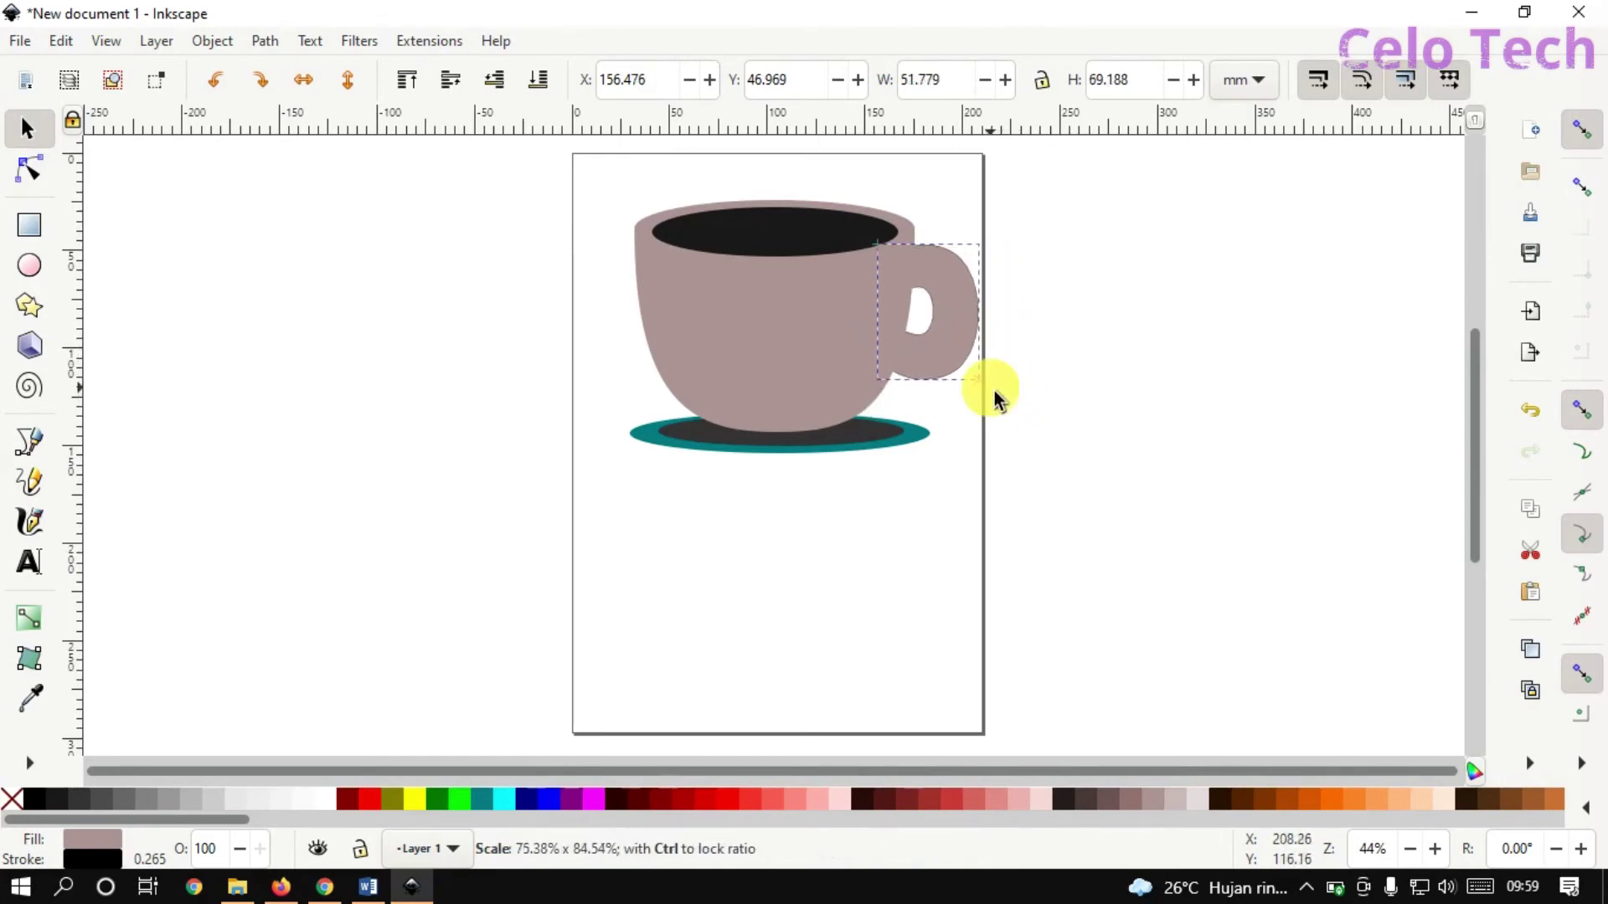
pyautogui.click(1072, 344)
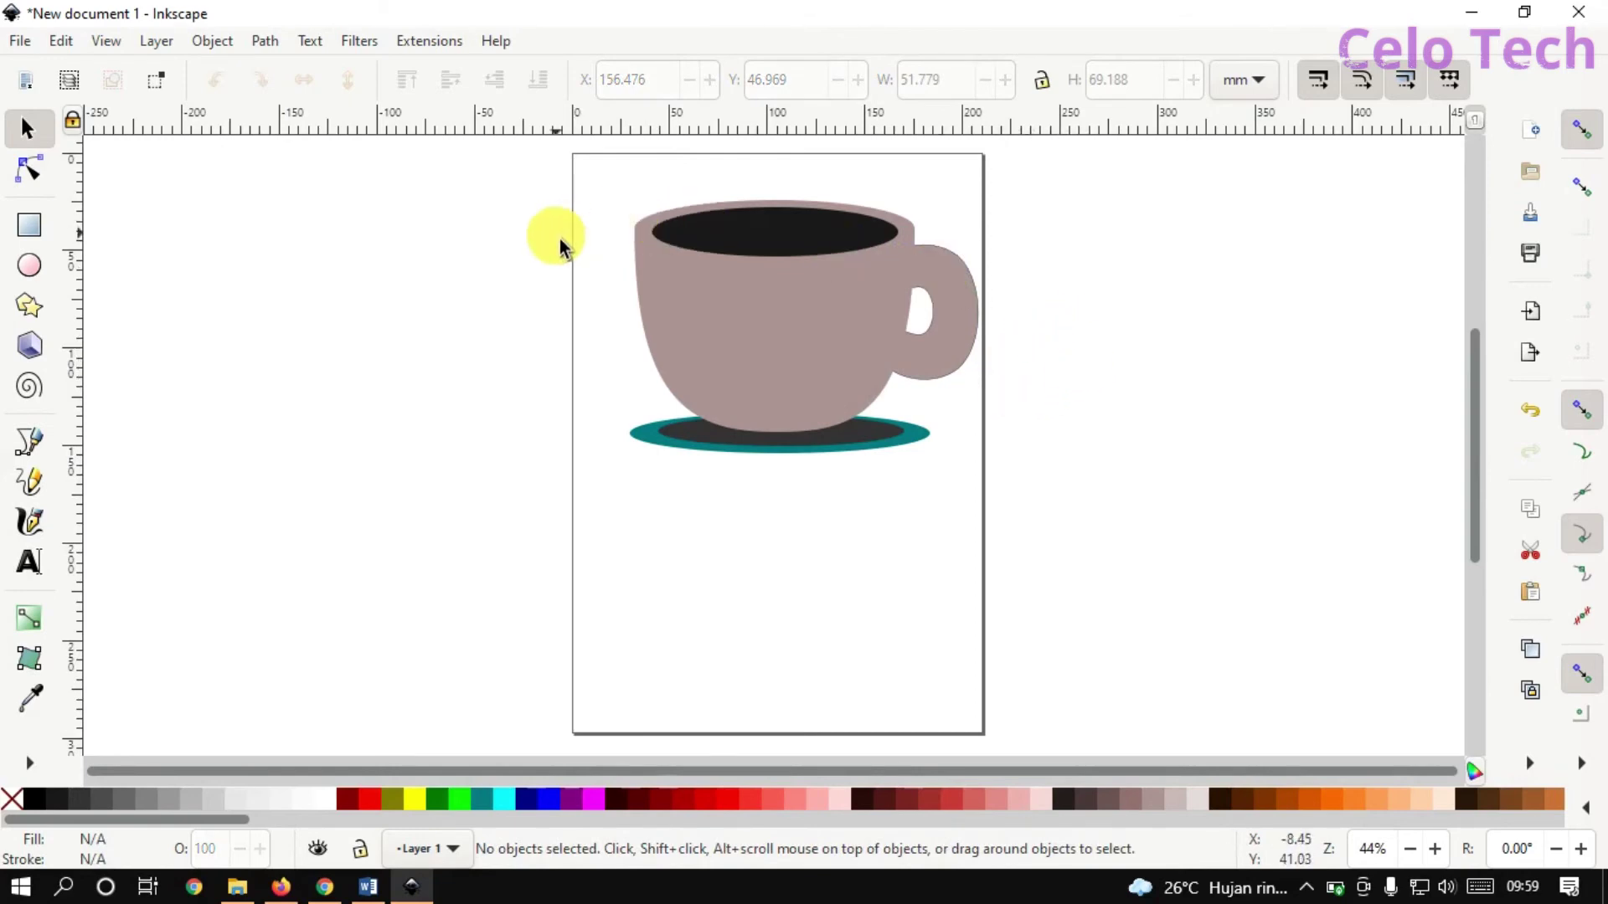
pyautogui.moveTo(1478, 552); pyautogui.dragTo(1476, 500)
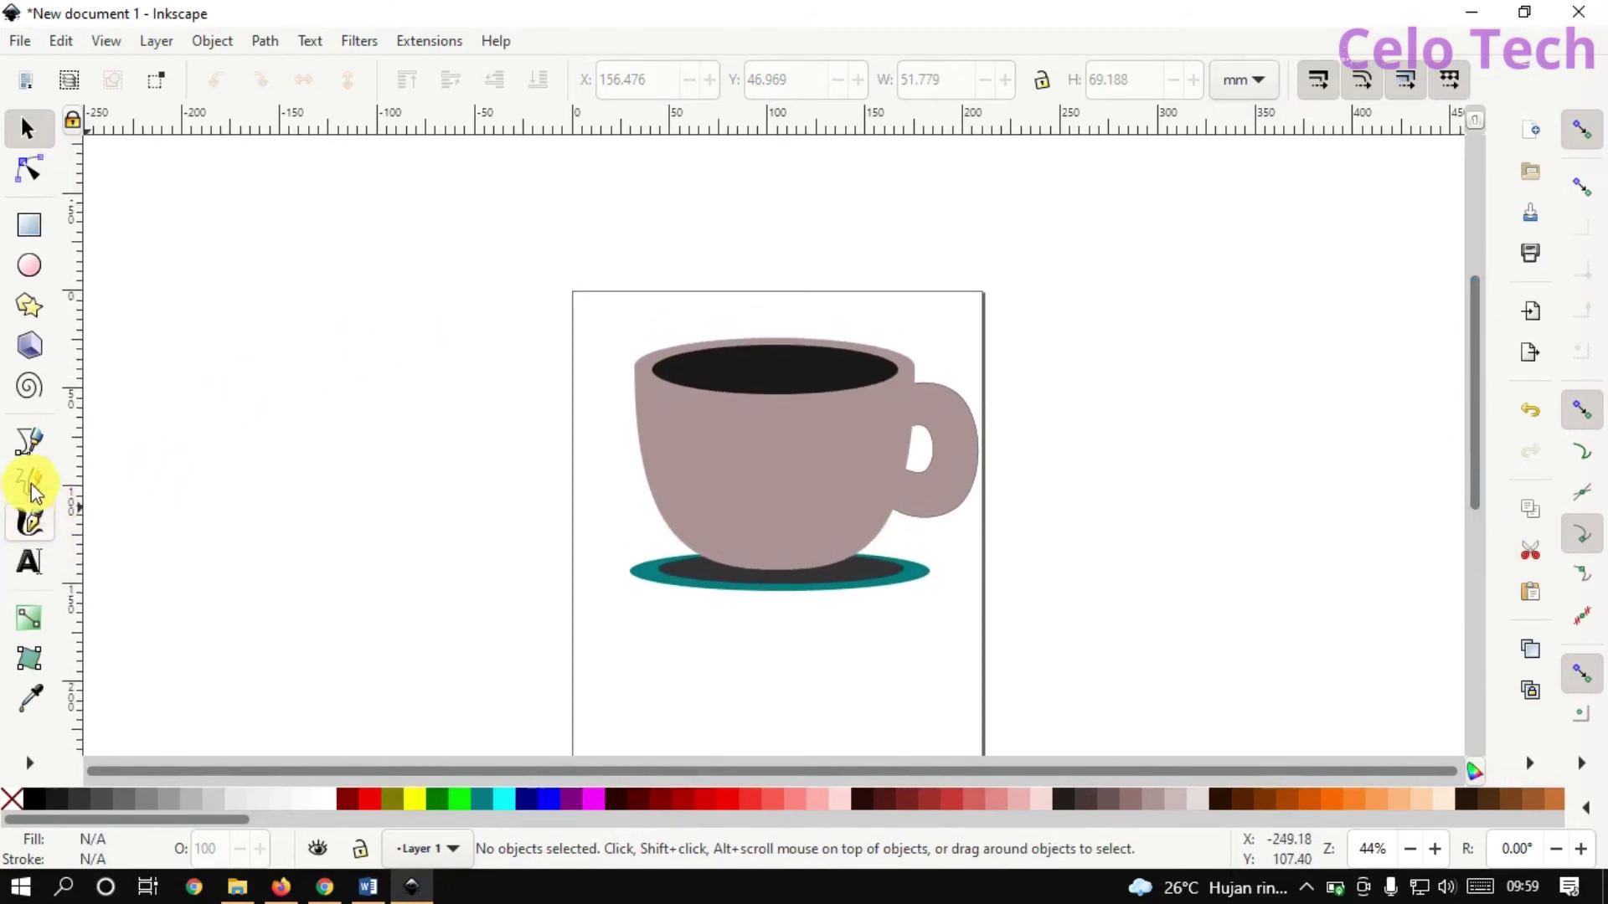
pyautogui.click(33, 526)
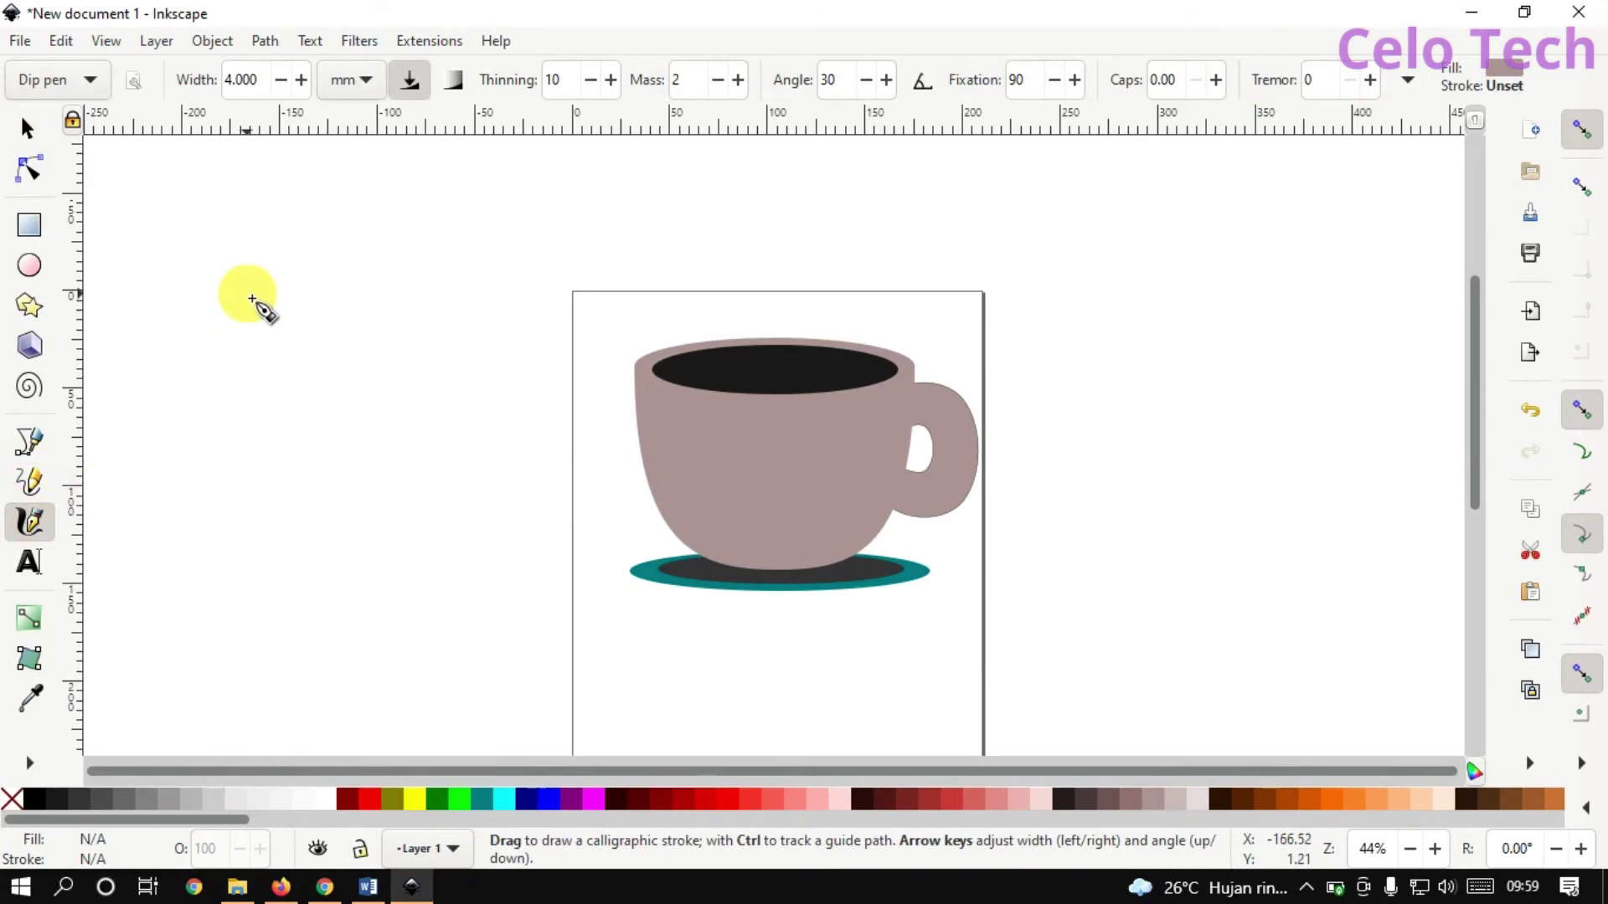
# Draw a wavy steam wisp left of the page, blur it 39.1% and colour it grey b3b3b3ff.
pyautogui.moveTo(252, 299); pyautogui.dragTo(252, 298)
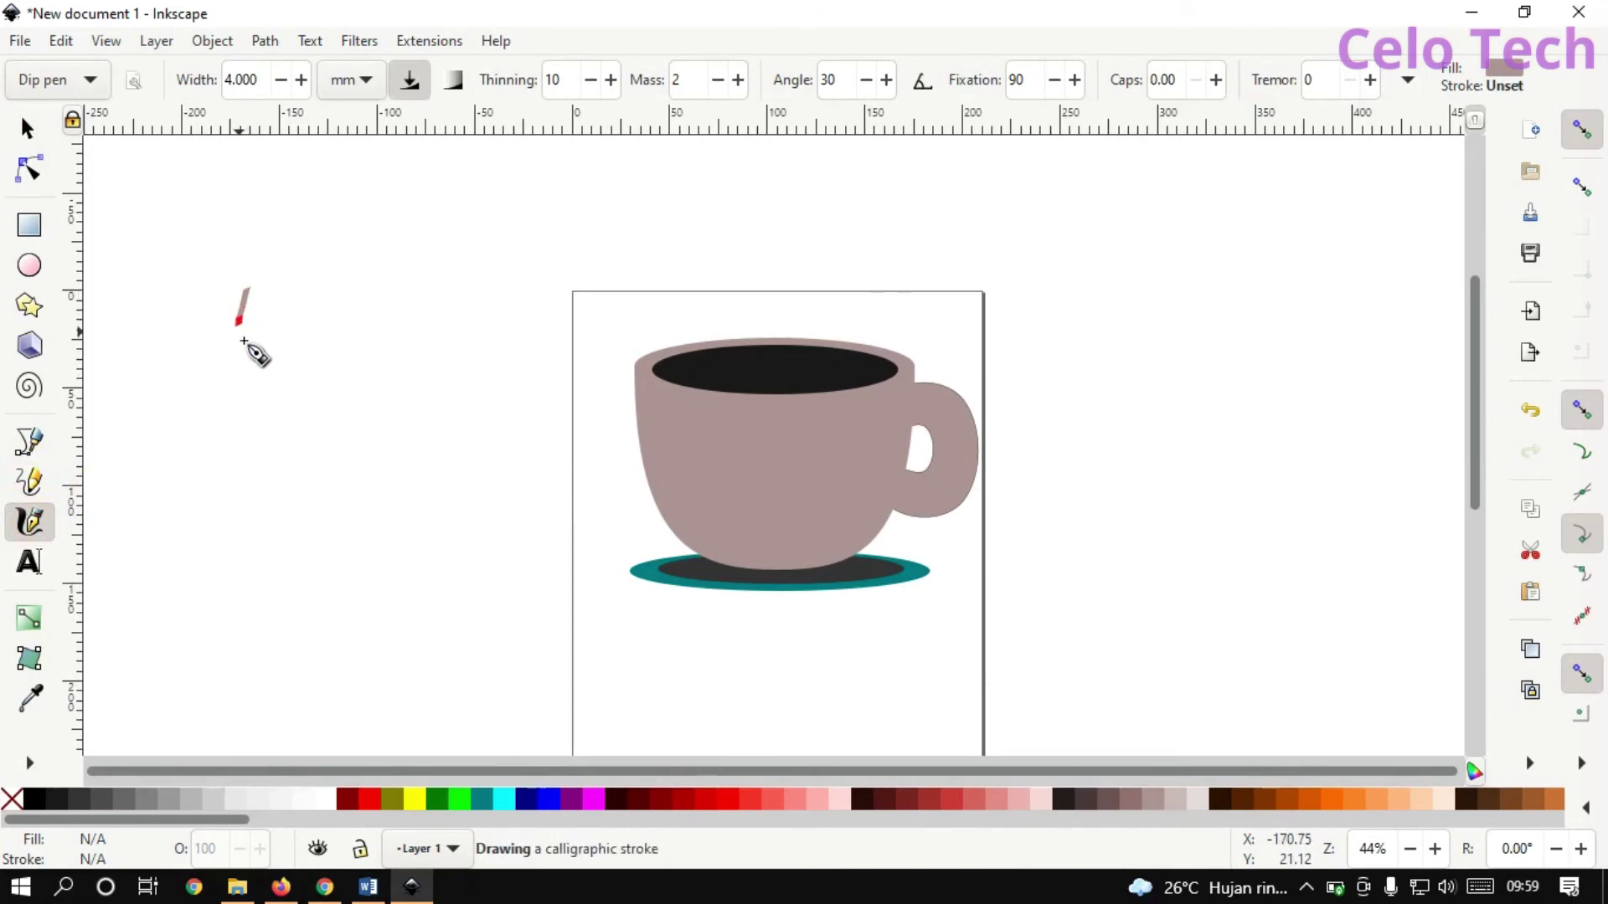
pyautogui.moveTo(258, 430); pyautogui.dragTo(250, 427)
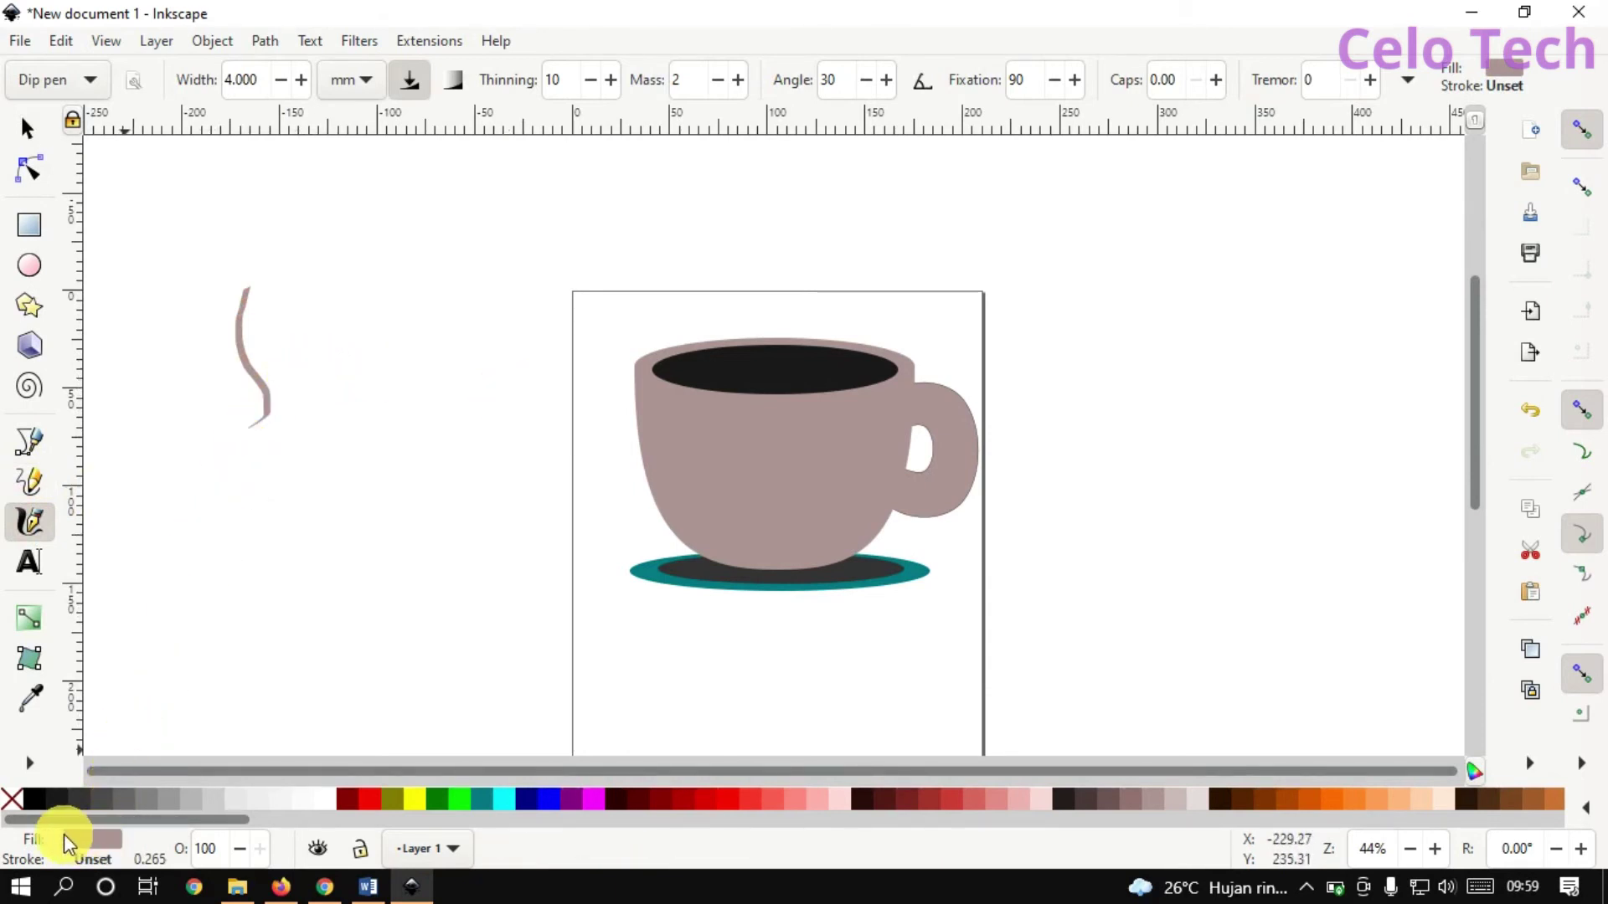
pyautogui.click(95, 837)
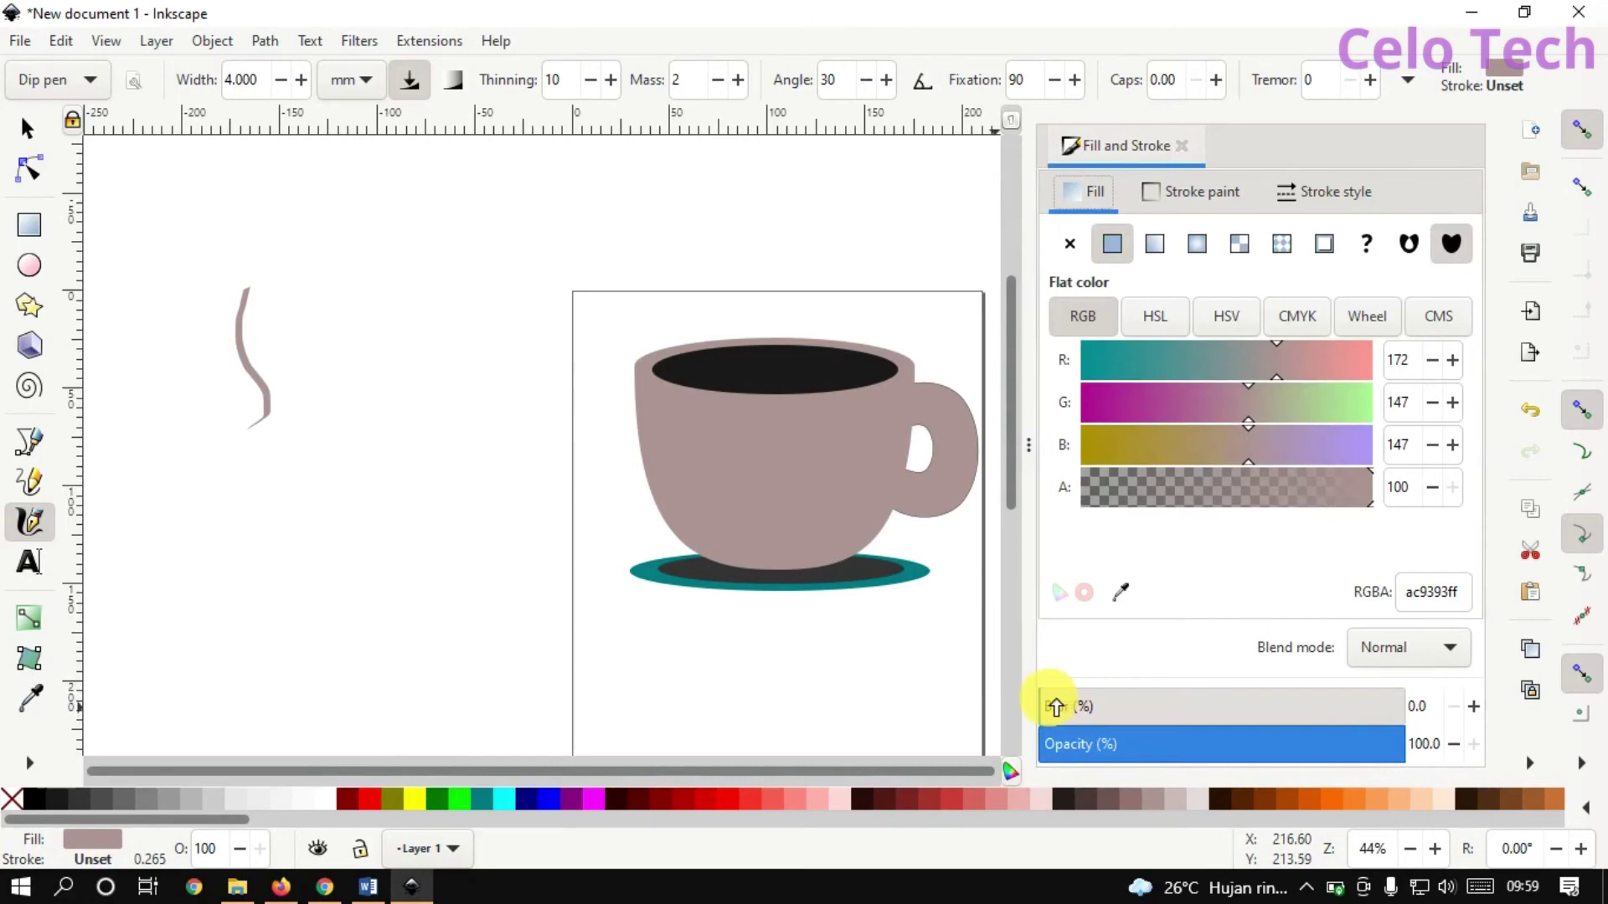
pyautogui.click(1055, 706)
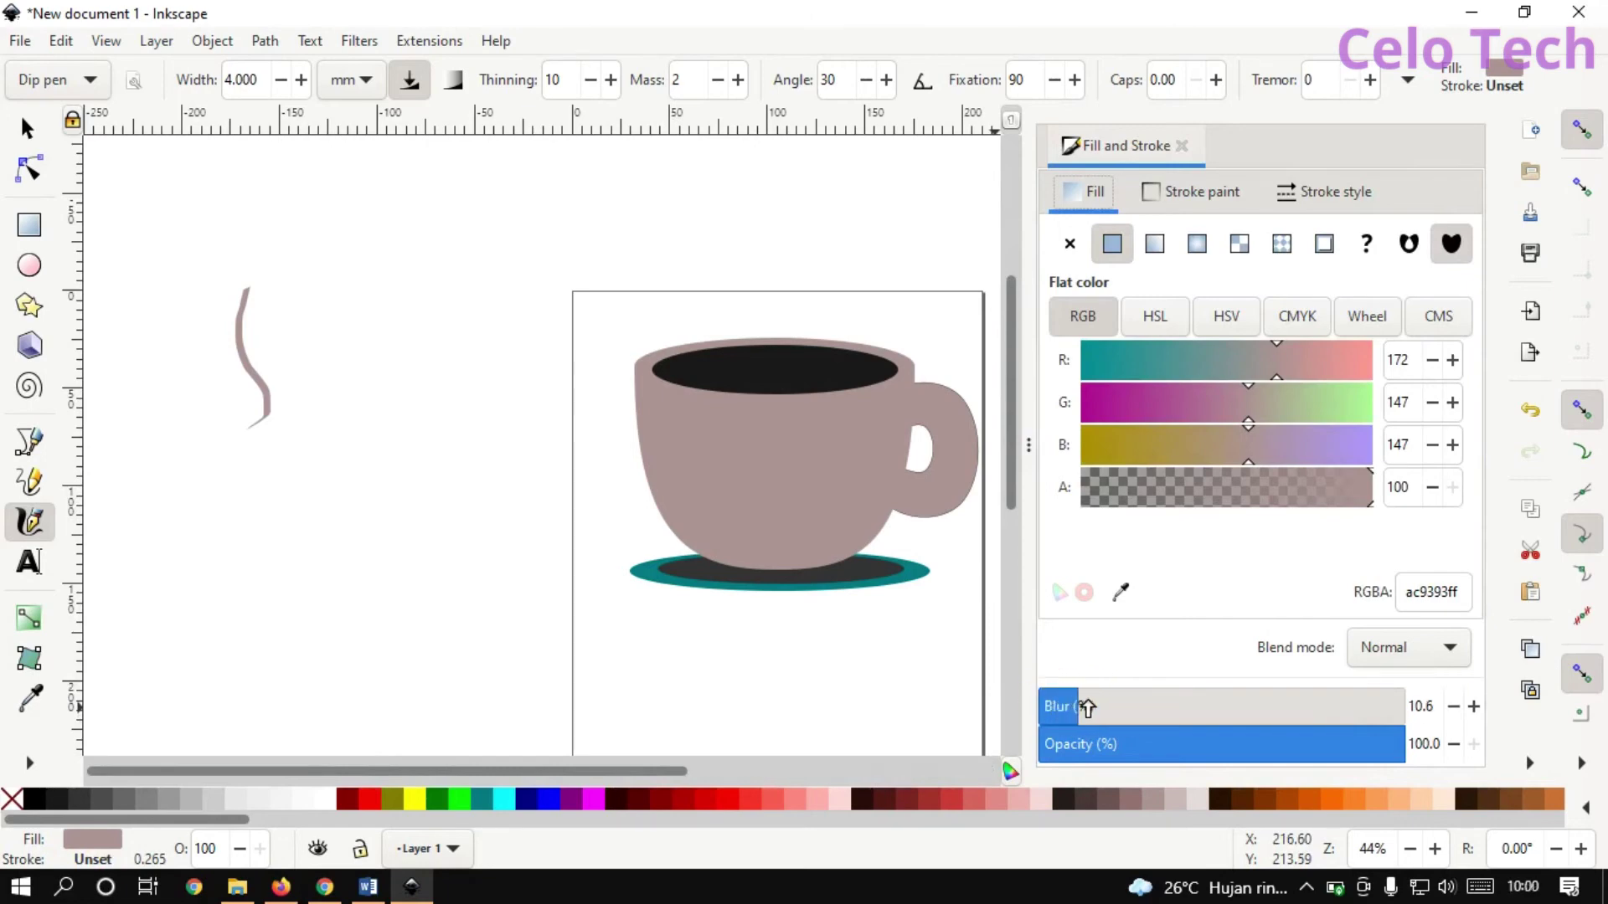
pyautogui.moveTo(1123, 711); pyautogui.dragTo(1156, 711)
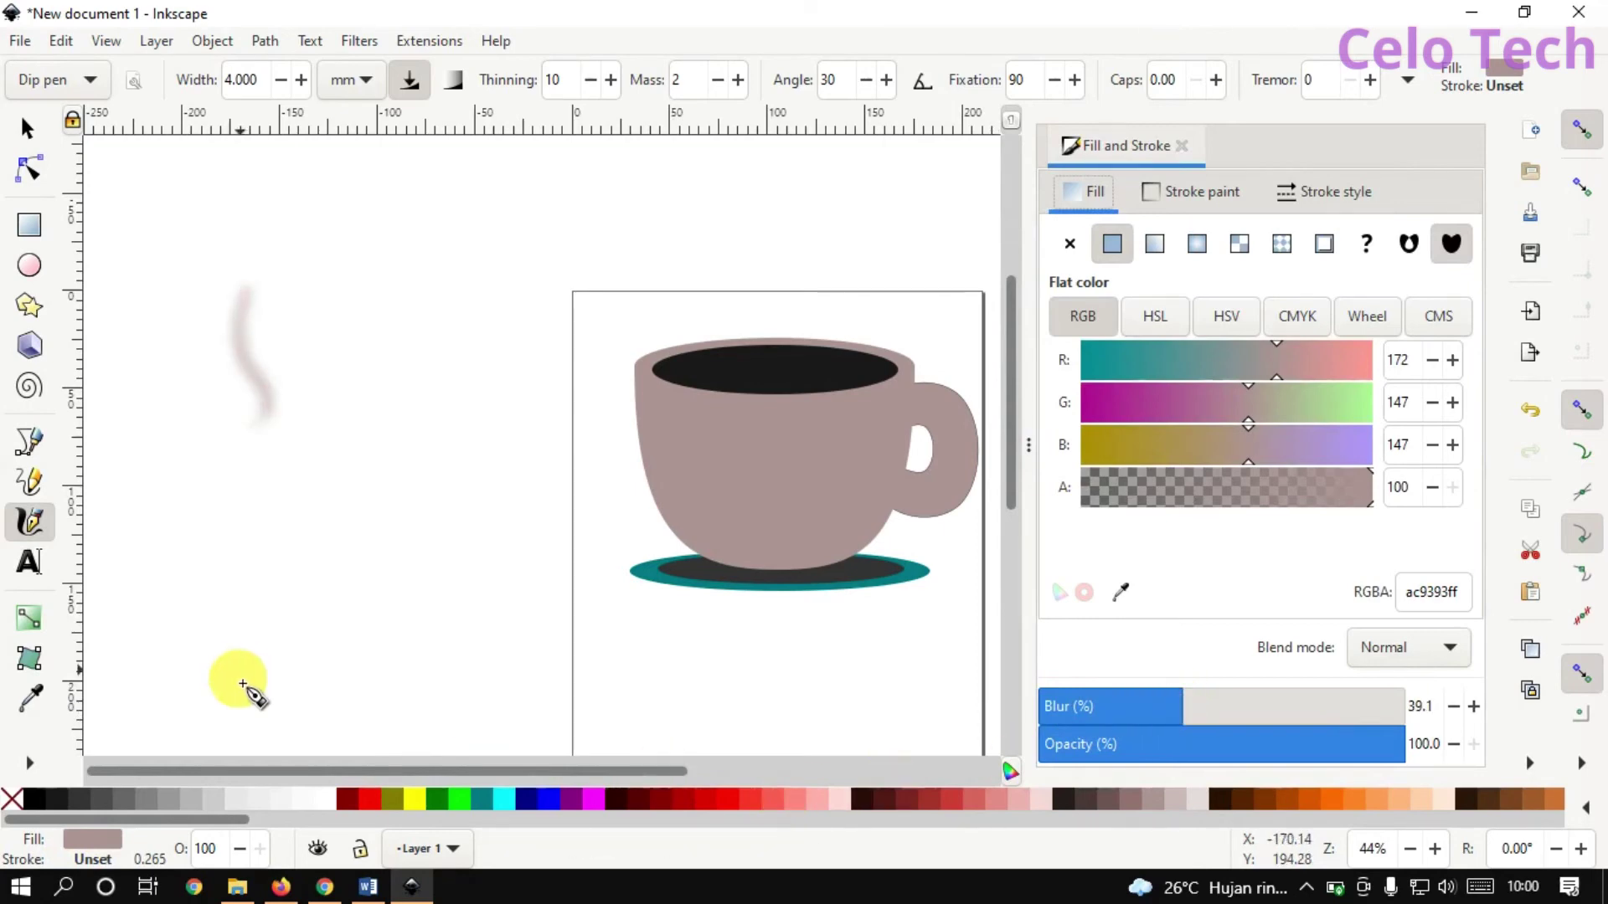
pyautogui.click(186, 800)
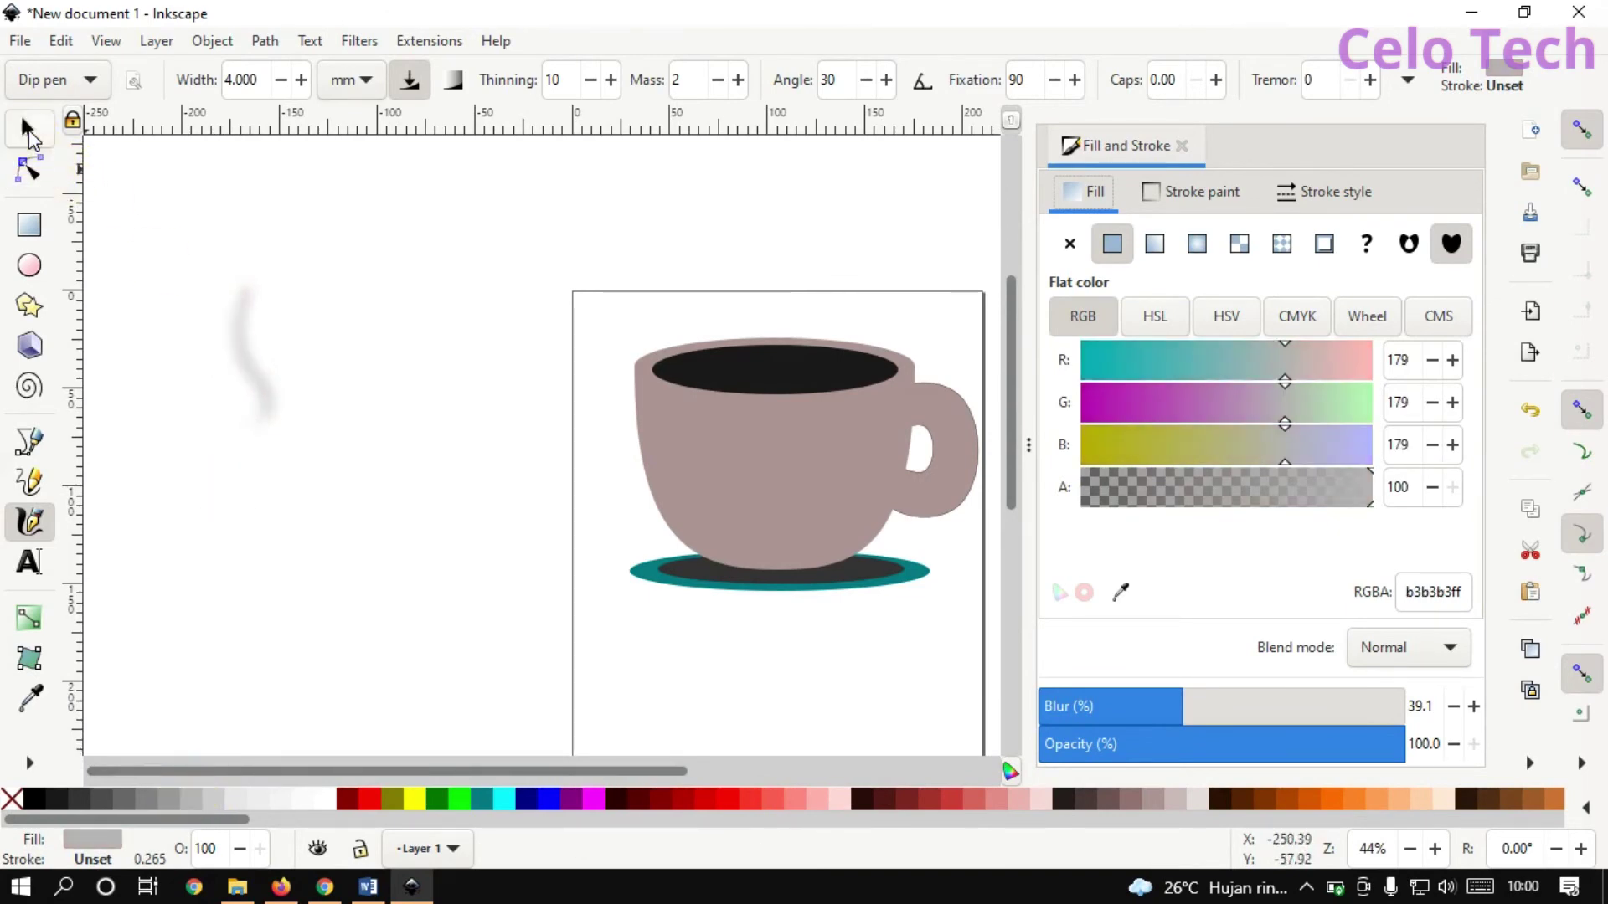
# Move the steam wisp above the cup's opening and lower its blur to about 31.7.
pyautogui.click(28, 130)
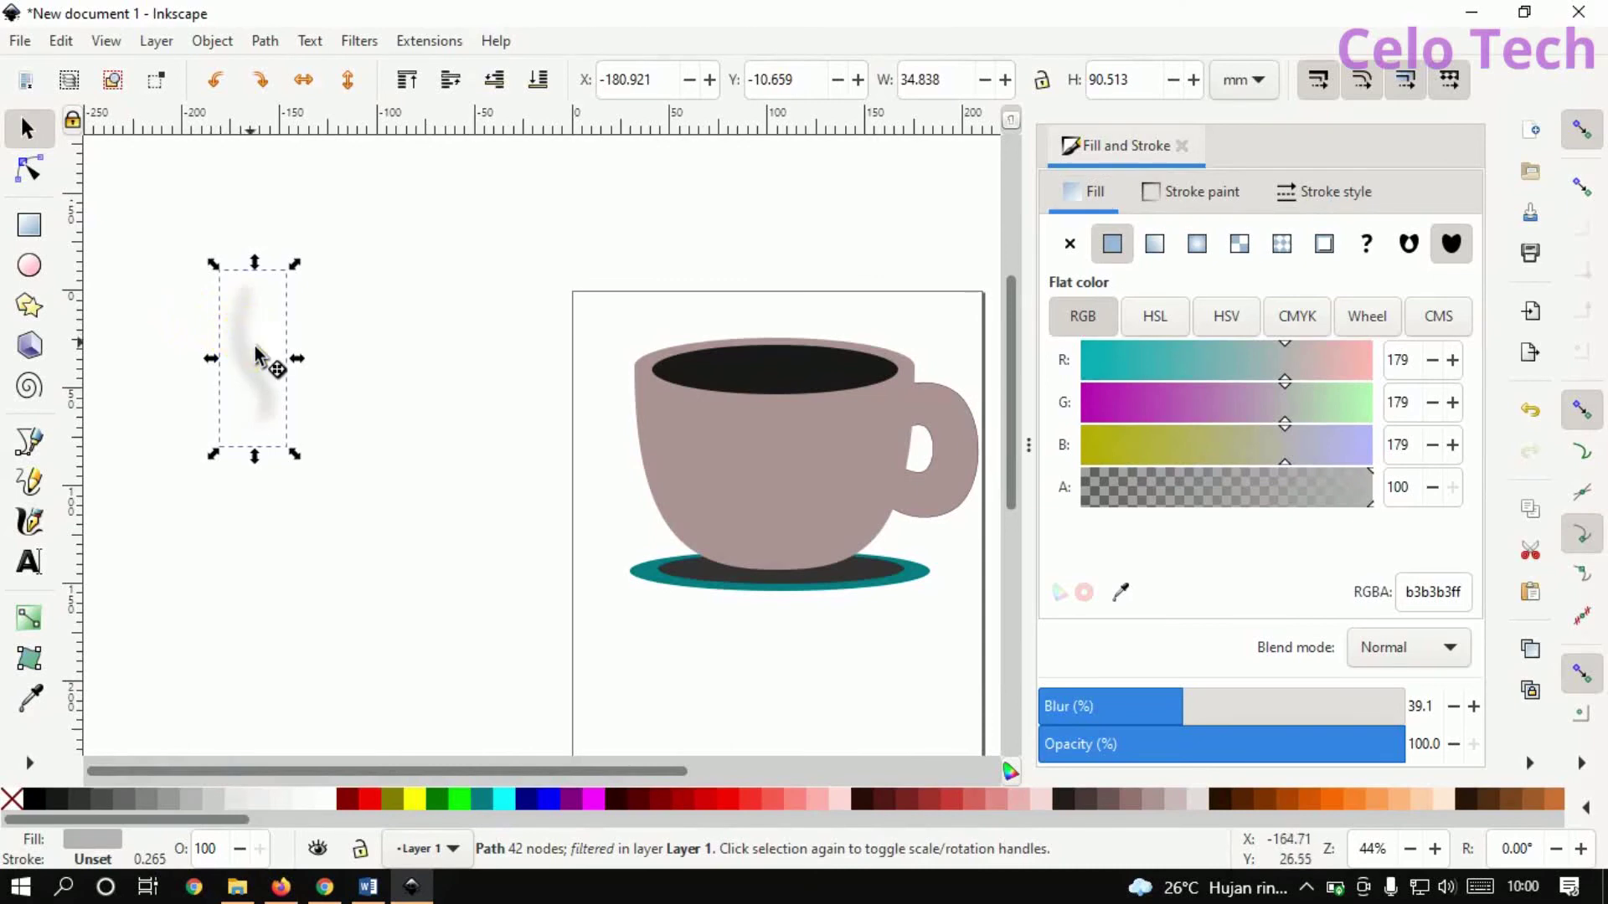
pyautogui.moveTo(257, 356); pyautogui.dragTo(775, 306)
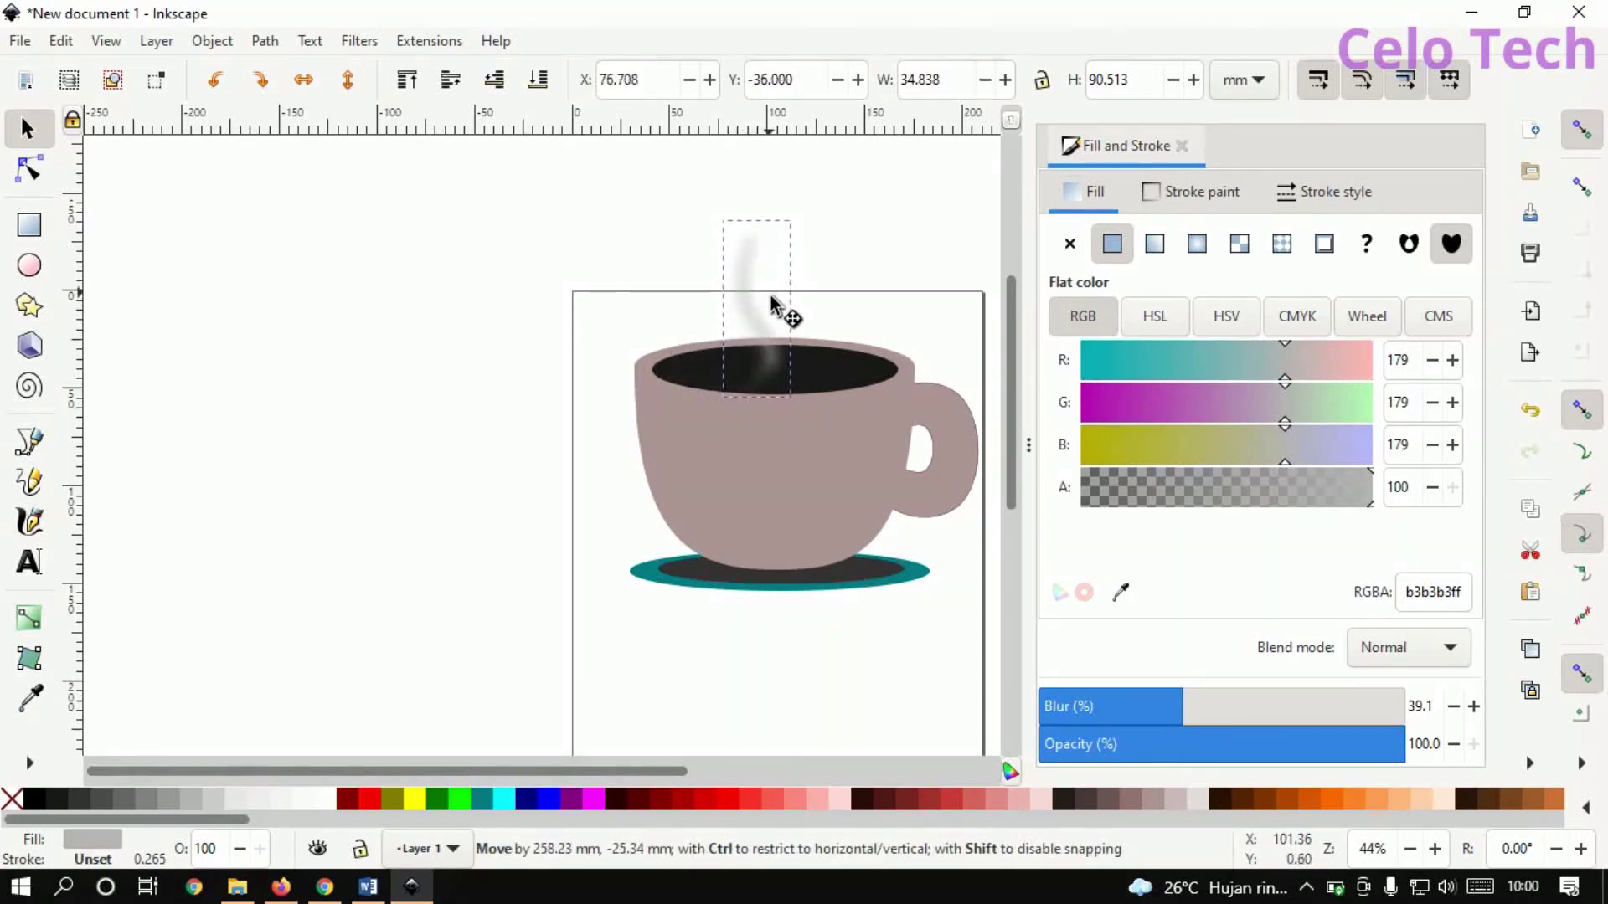
pyautogui.moveTo(775, 306); pyautogui.dragTo(760, 303)
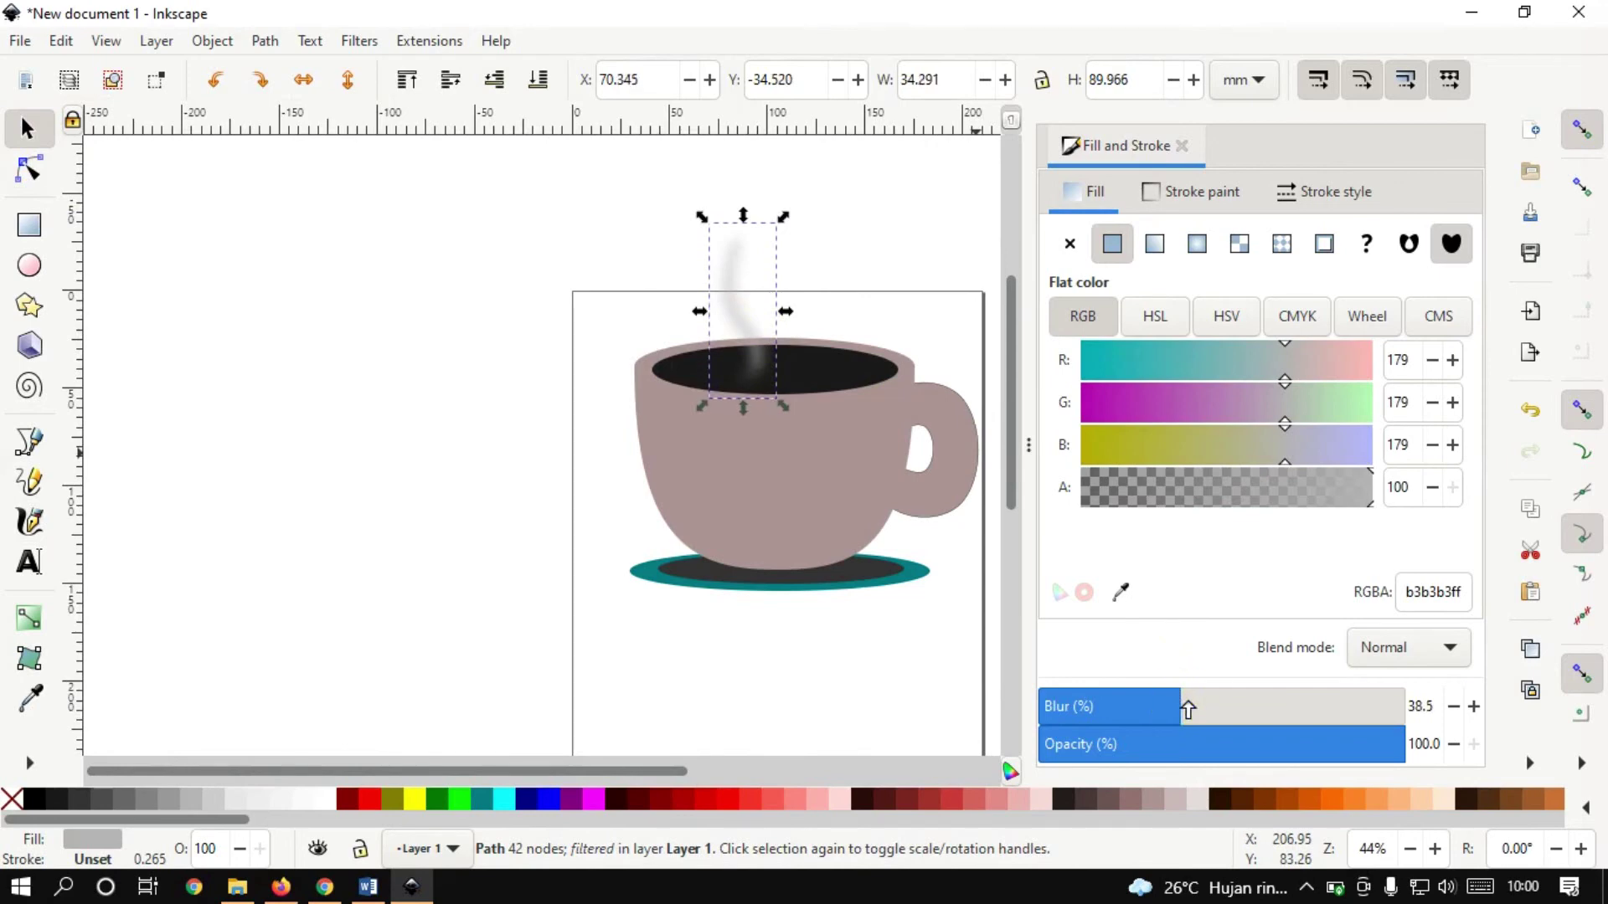
pyautogui.moveTo(1181, 709); pyautogui.dragTo(1166, 709)
# Duplicate the steam wisp and place the copy just to its right.
pyautogui.hotkey('ctrl', 'v')
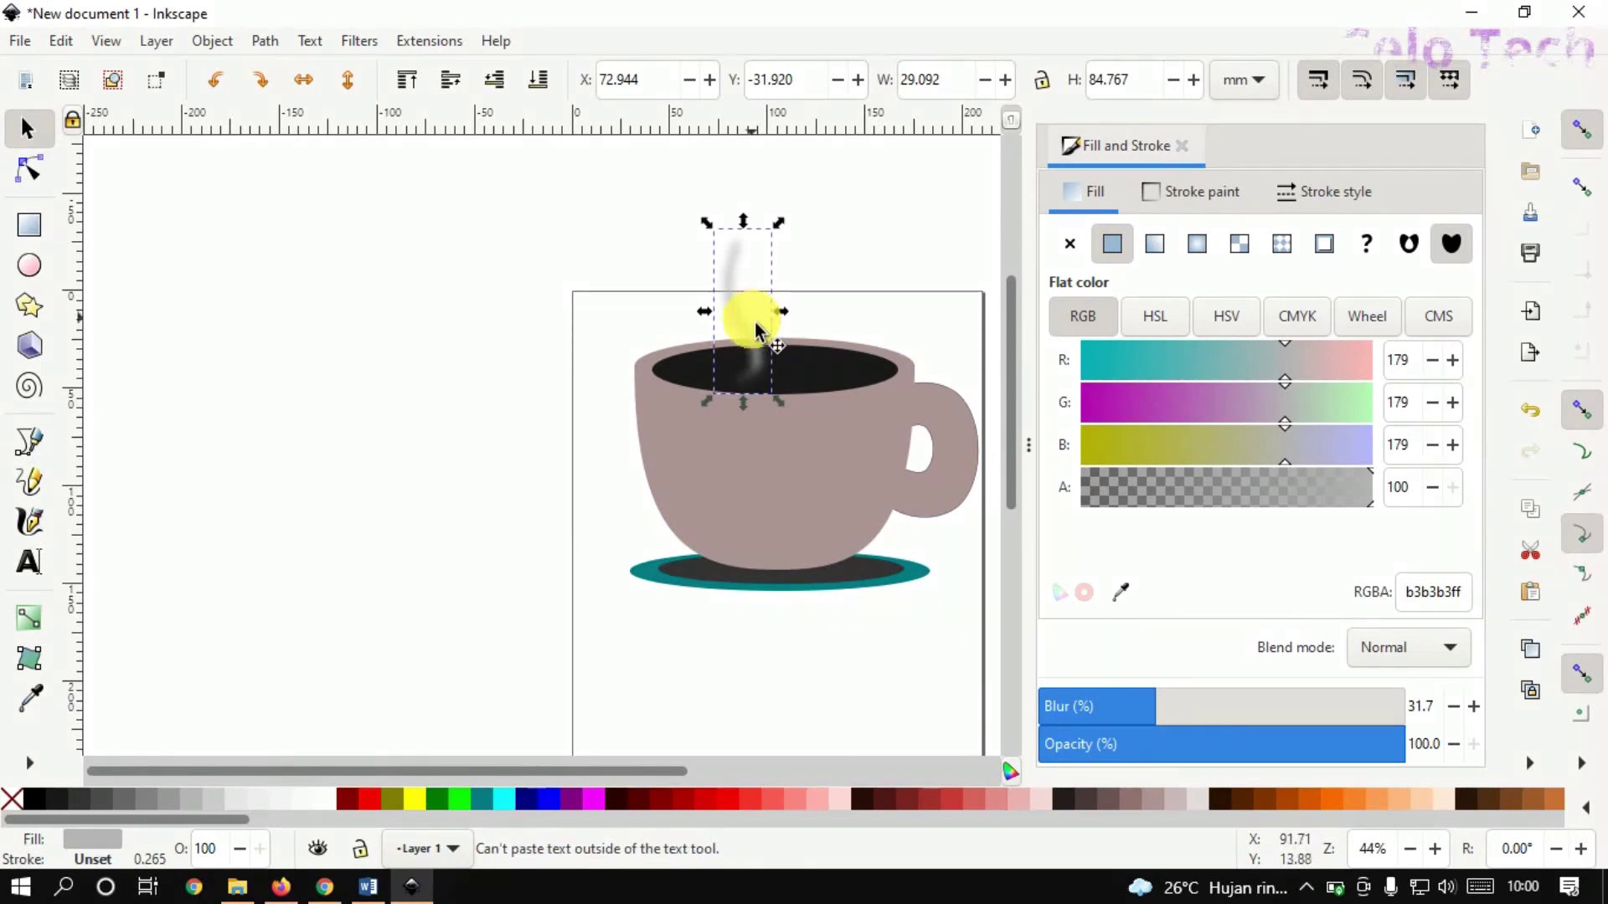
pyautogui.click(817, 329)
pyautogui.click(749, 329)
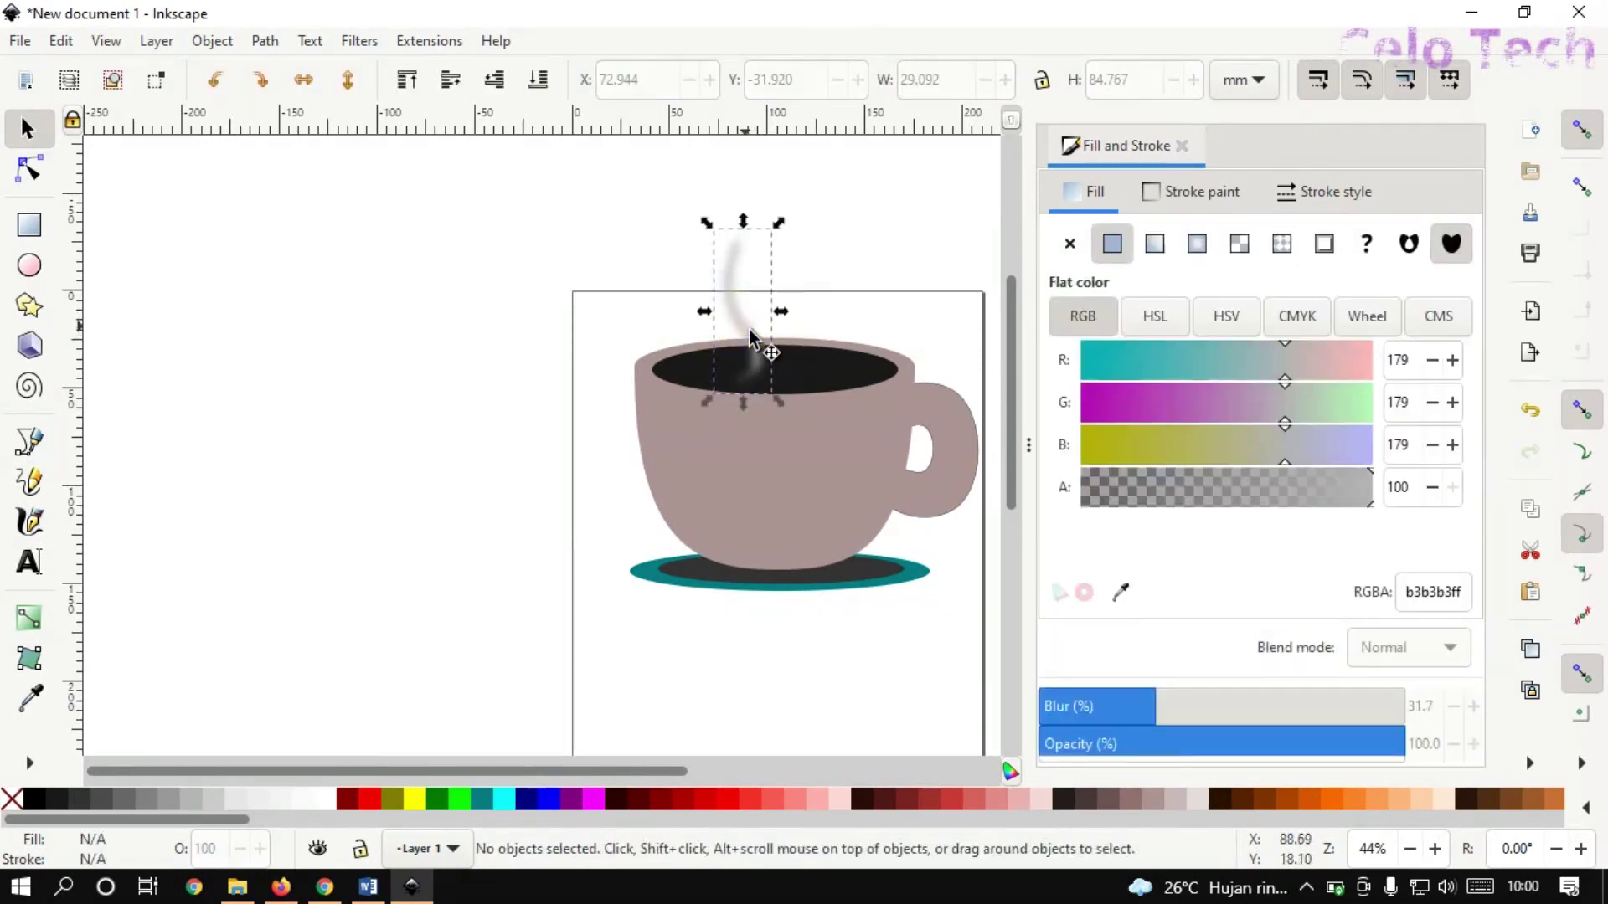
pyautogui.press('ctrl')
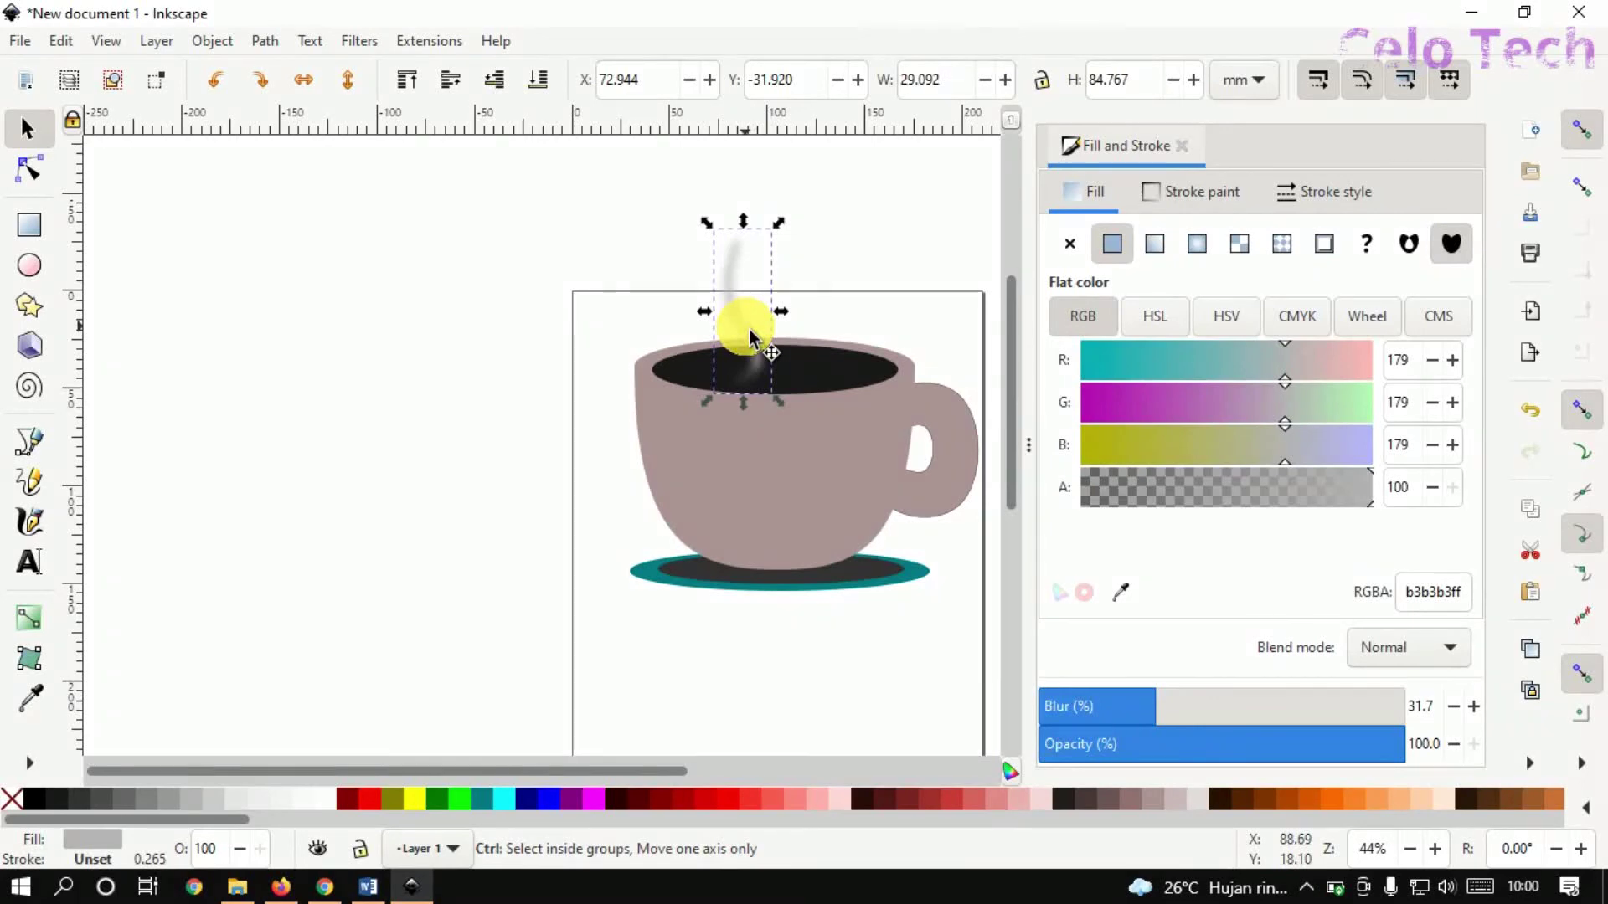
pyautogui.moveTo(745, 323); pyautogui.dragTo(801, 313)
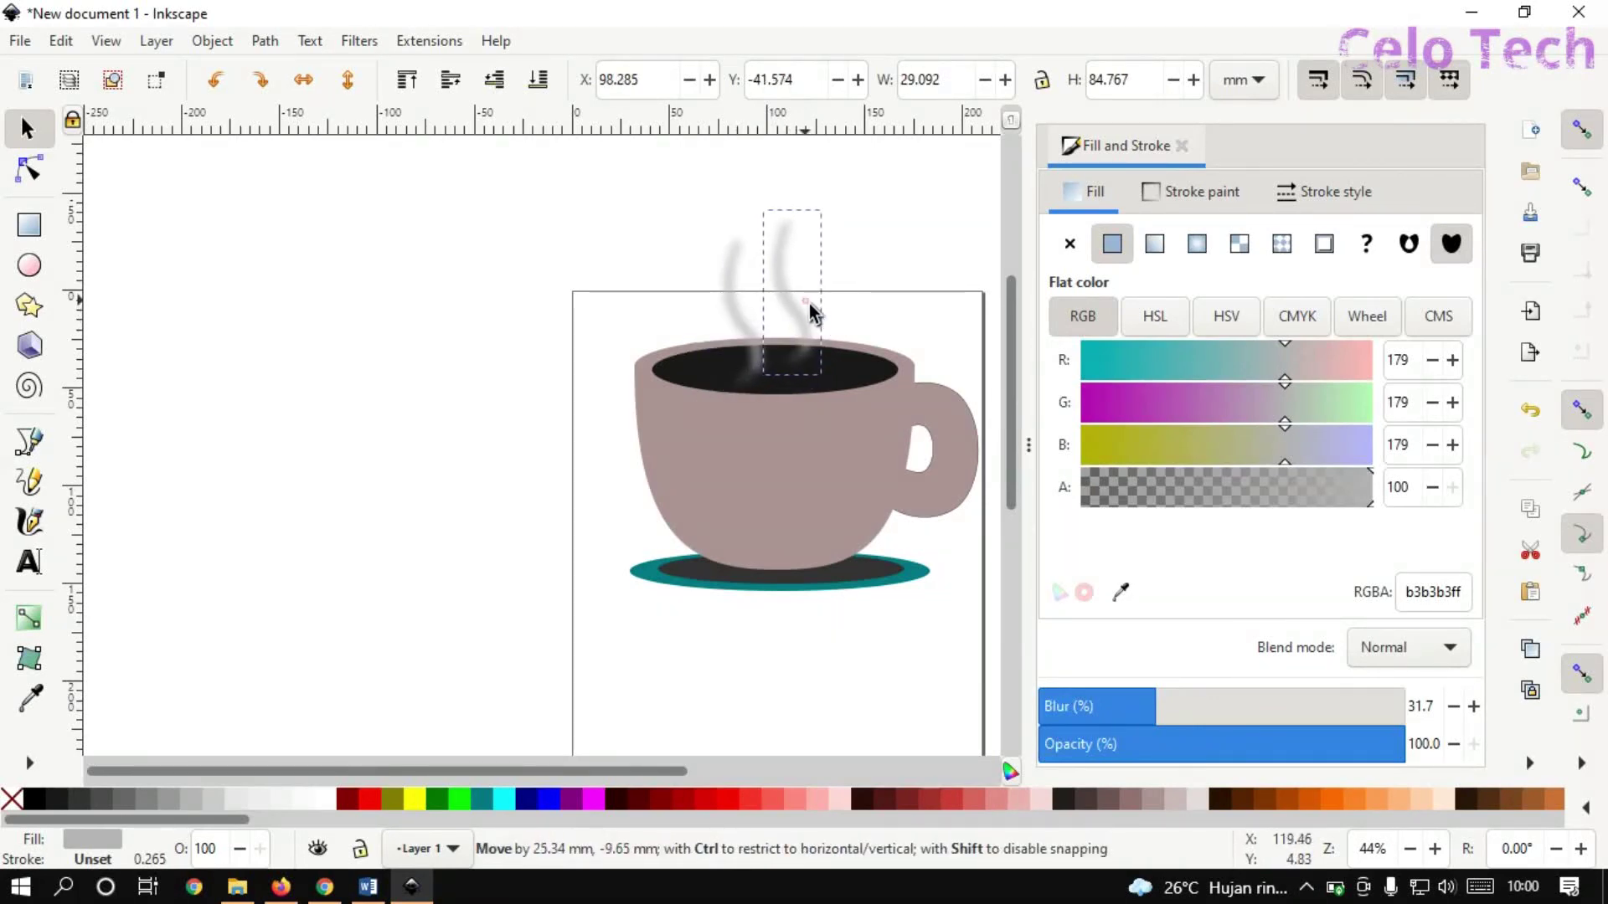
pyautogui.moveTo(801, 313); pyautogui.dragTo(818, 316)
# Select every part of the teacup and its steam together.
pyautogui.click(940, 251)
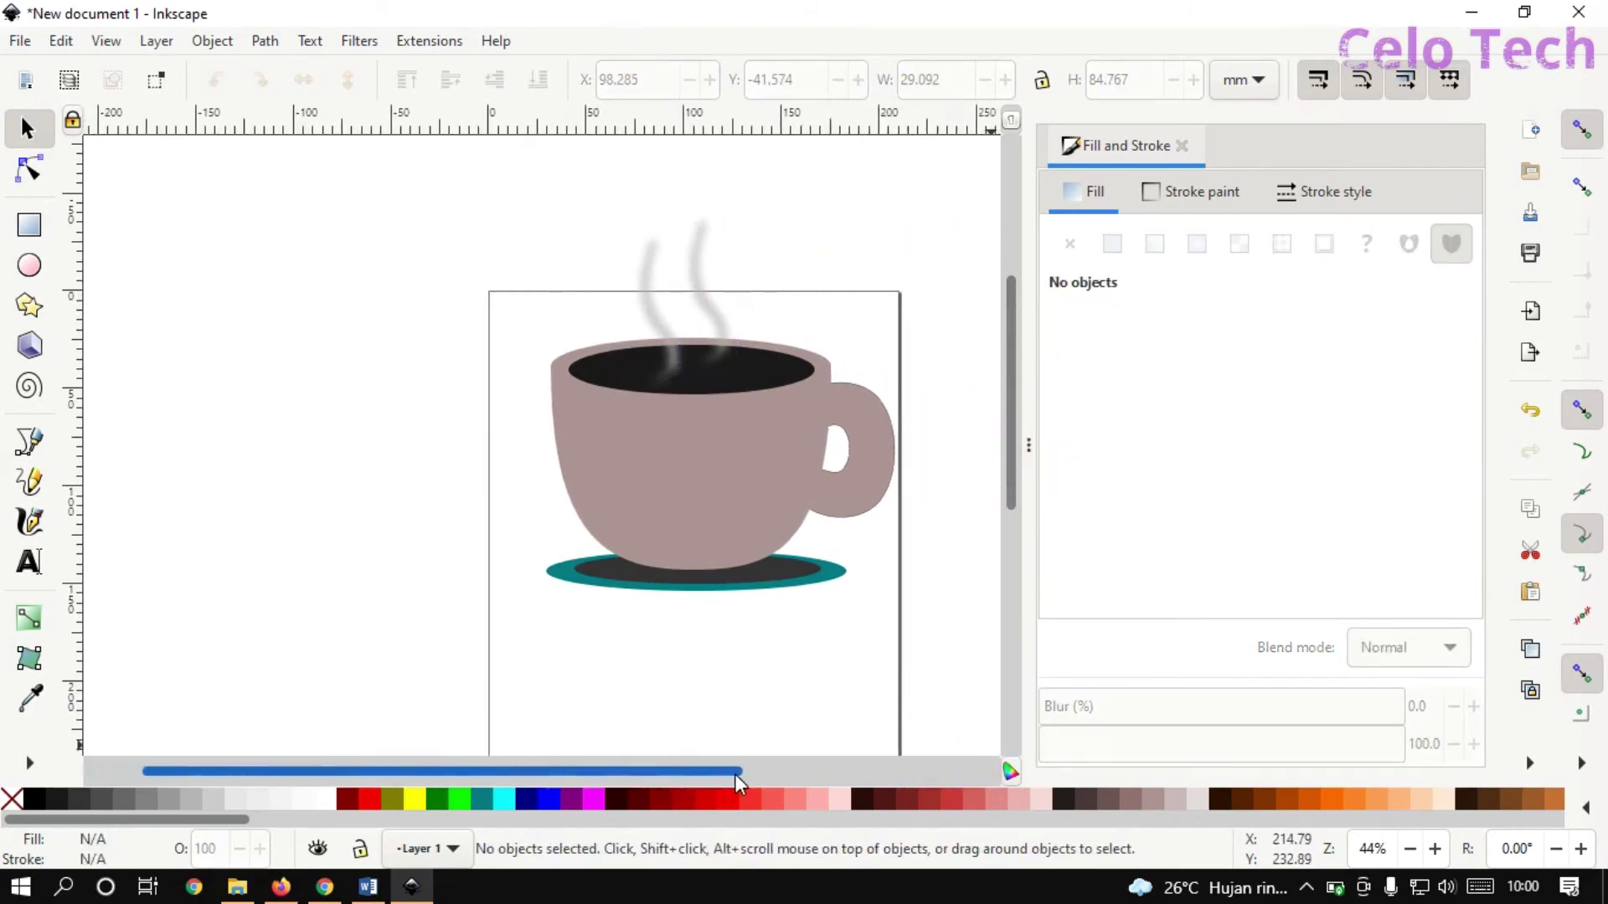
pyautogui.moveTo(667, 774); pyautogui.dragTo(806, 775)
pyautogui.click(996, 502)
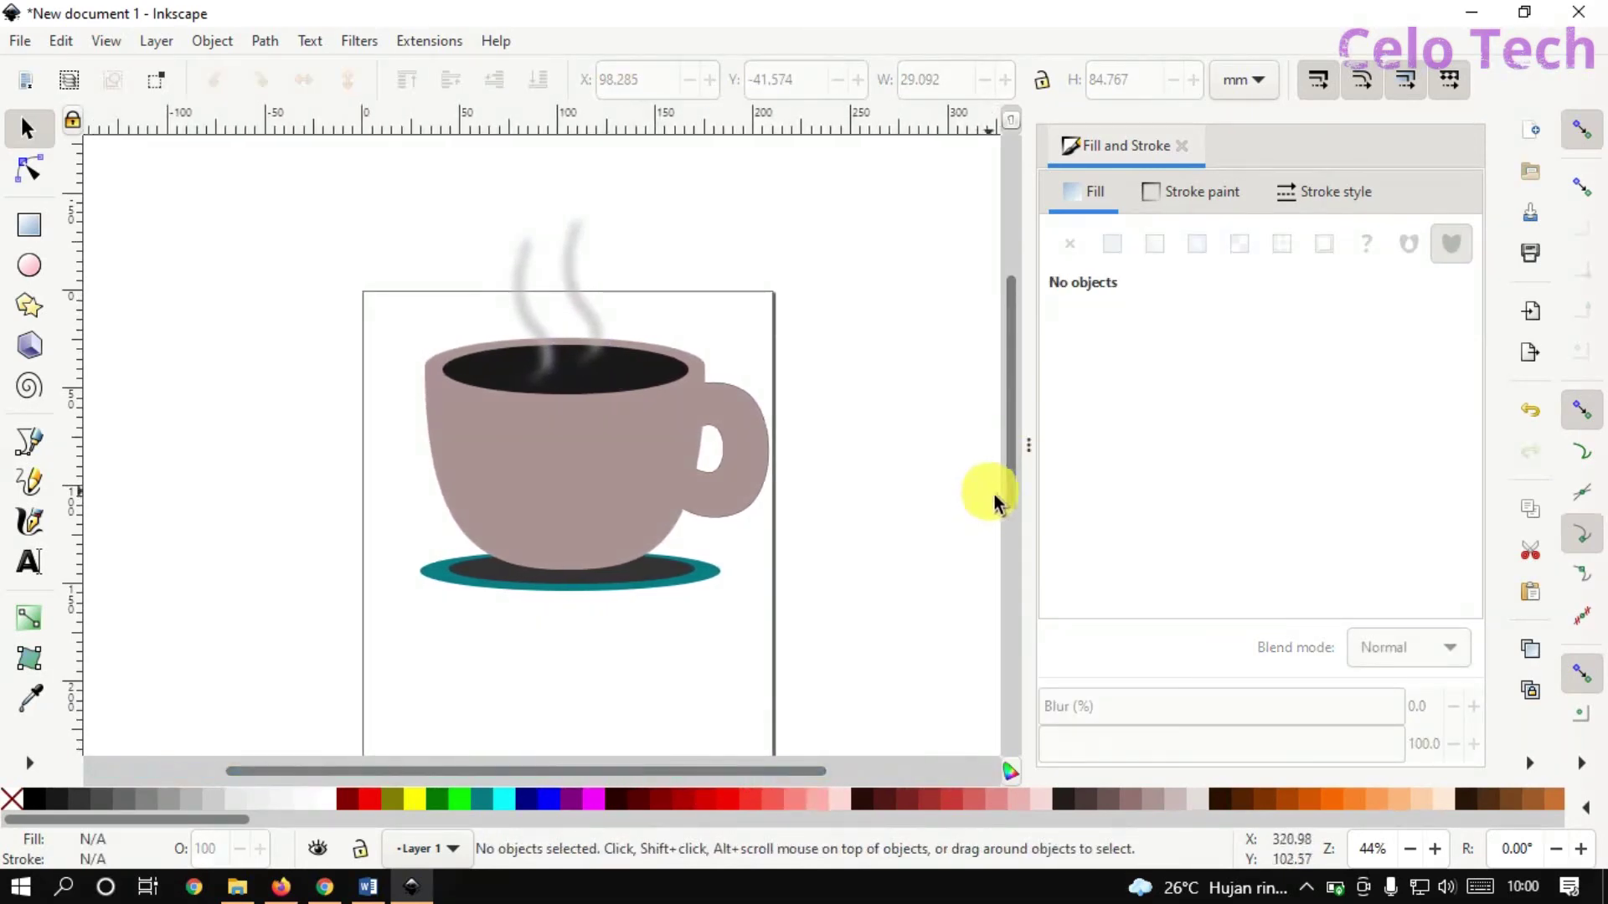
pyautogui.moveTo(1013, 490); pyautogui.dragTo(1012, 488)
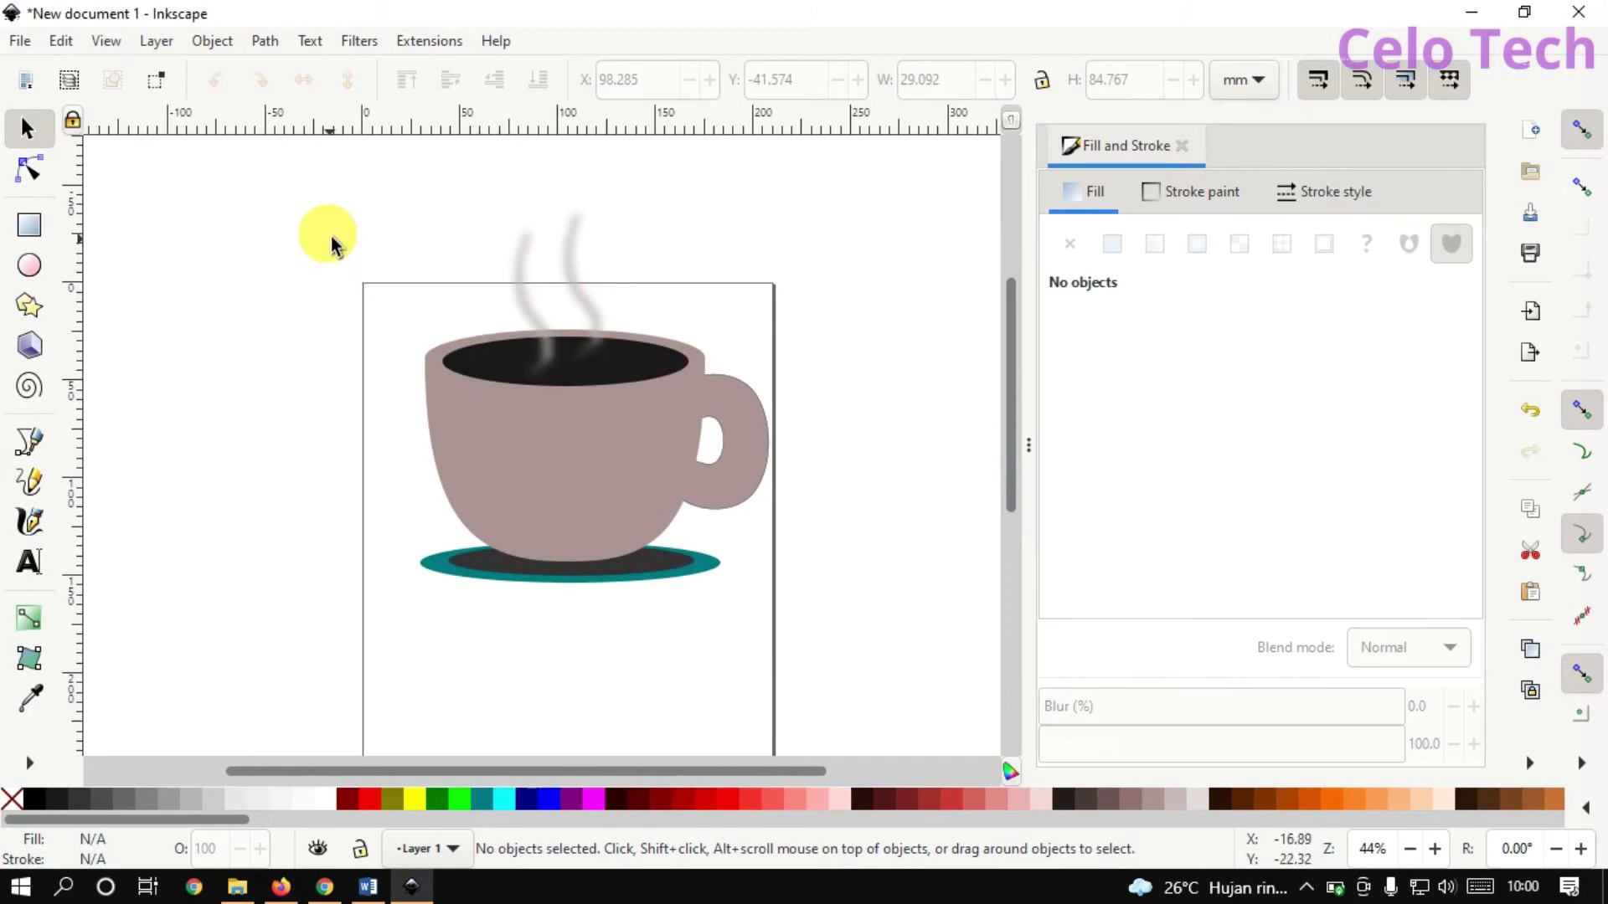
pyautogui.moveTo(280, 165)
pyautogui.mouseDown()
pyautogui.moveTo(563, 505)
pyautogui.moveTo(745, 606)
pyautogui.mouseUp()
# Group the seven teacup objects, scale the group to about 126.8 × 144.2 mm and centre it on the page.
pyautogui.moveTo(836, 649); pyautogui.dragTo(846, 656)
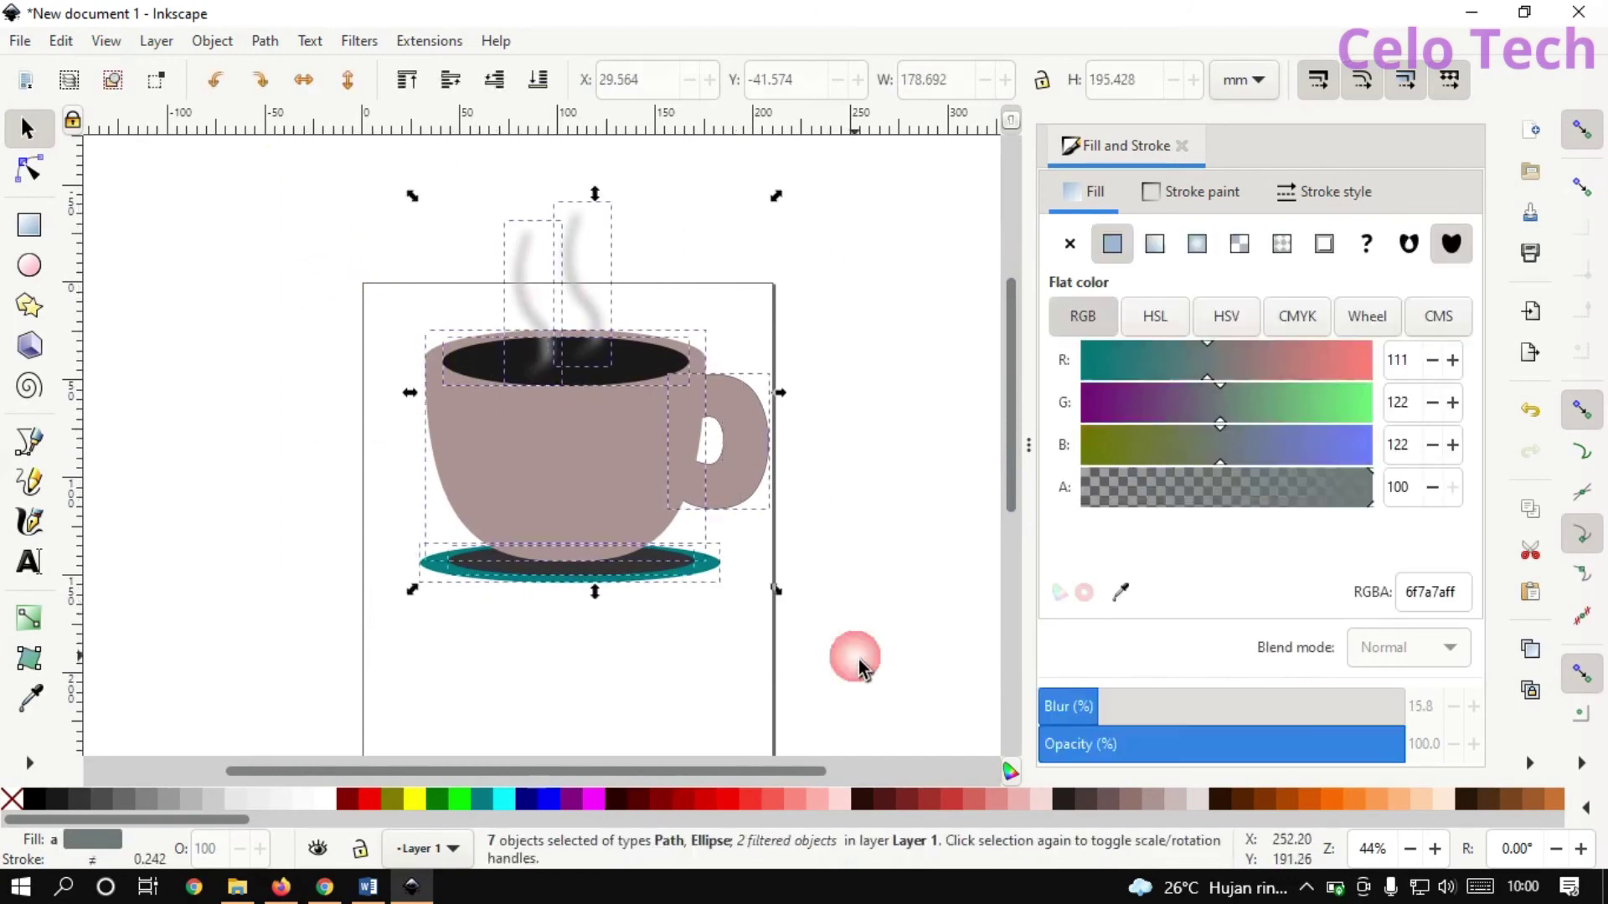
pyautogui.rightClick(605, 475)
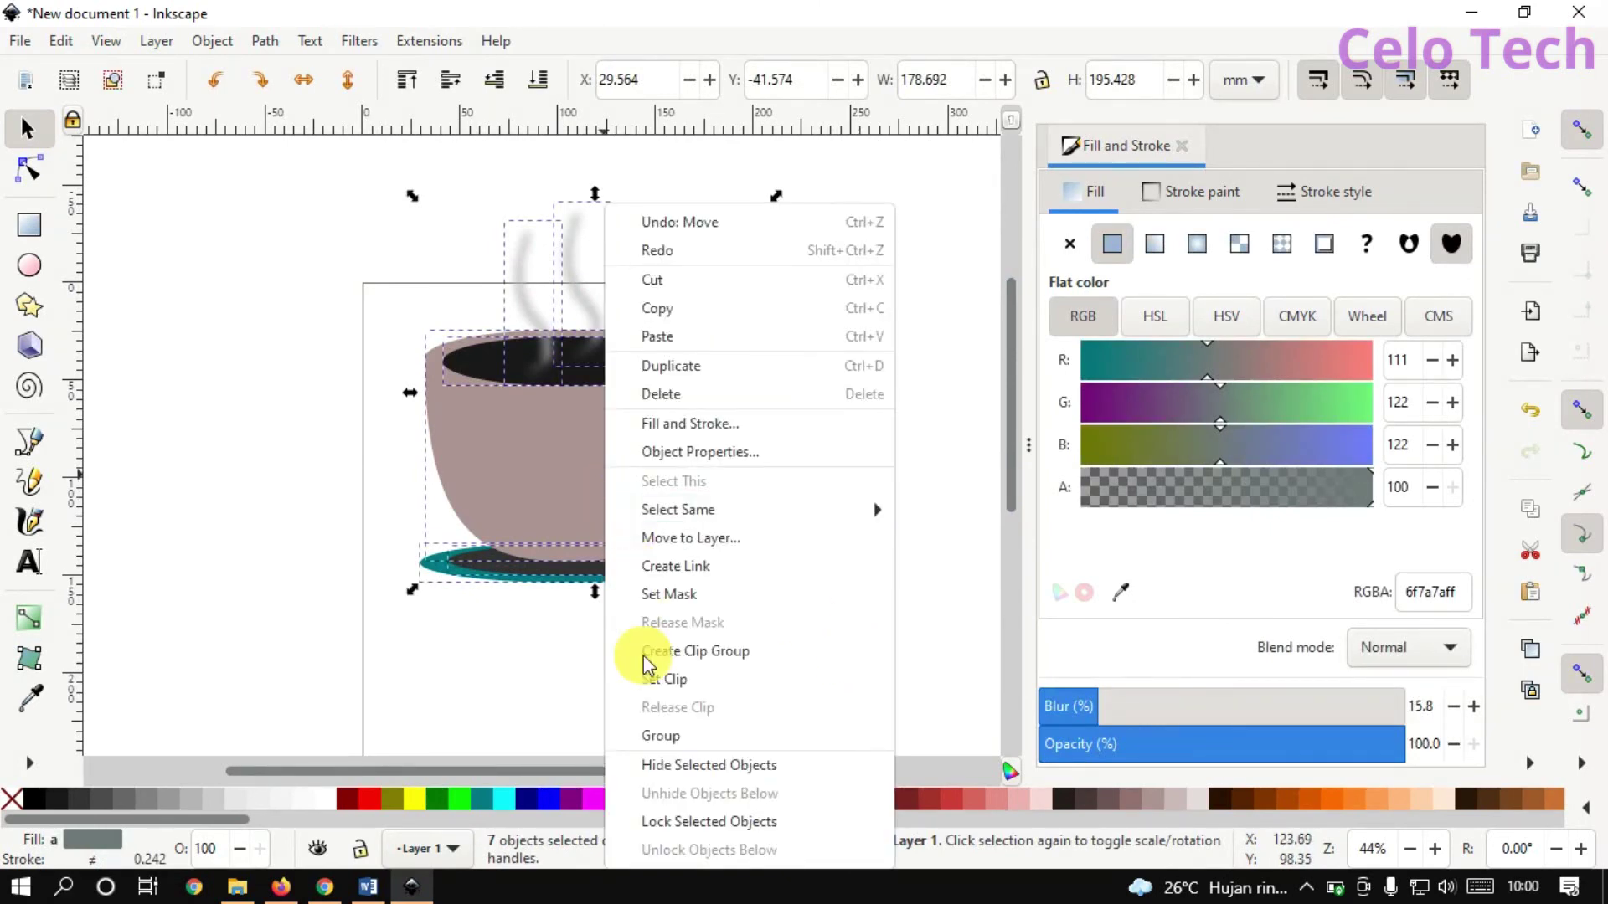
pyautogui.click(658, 736)
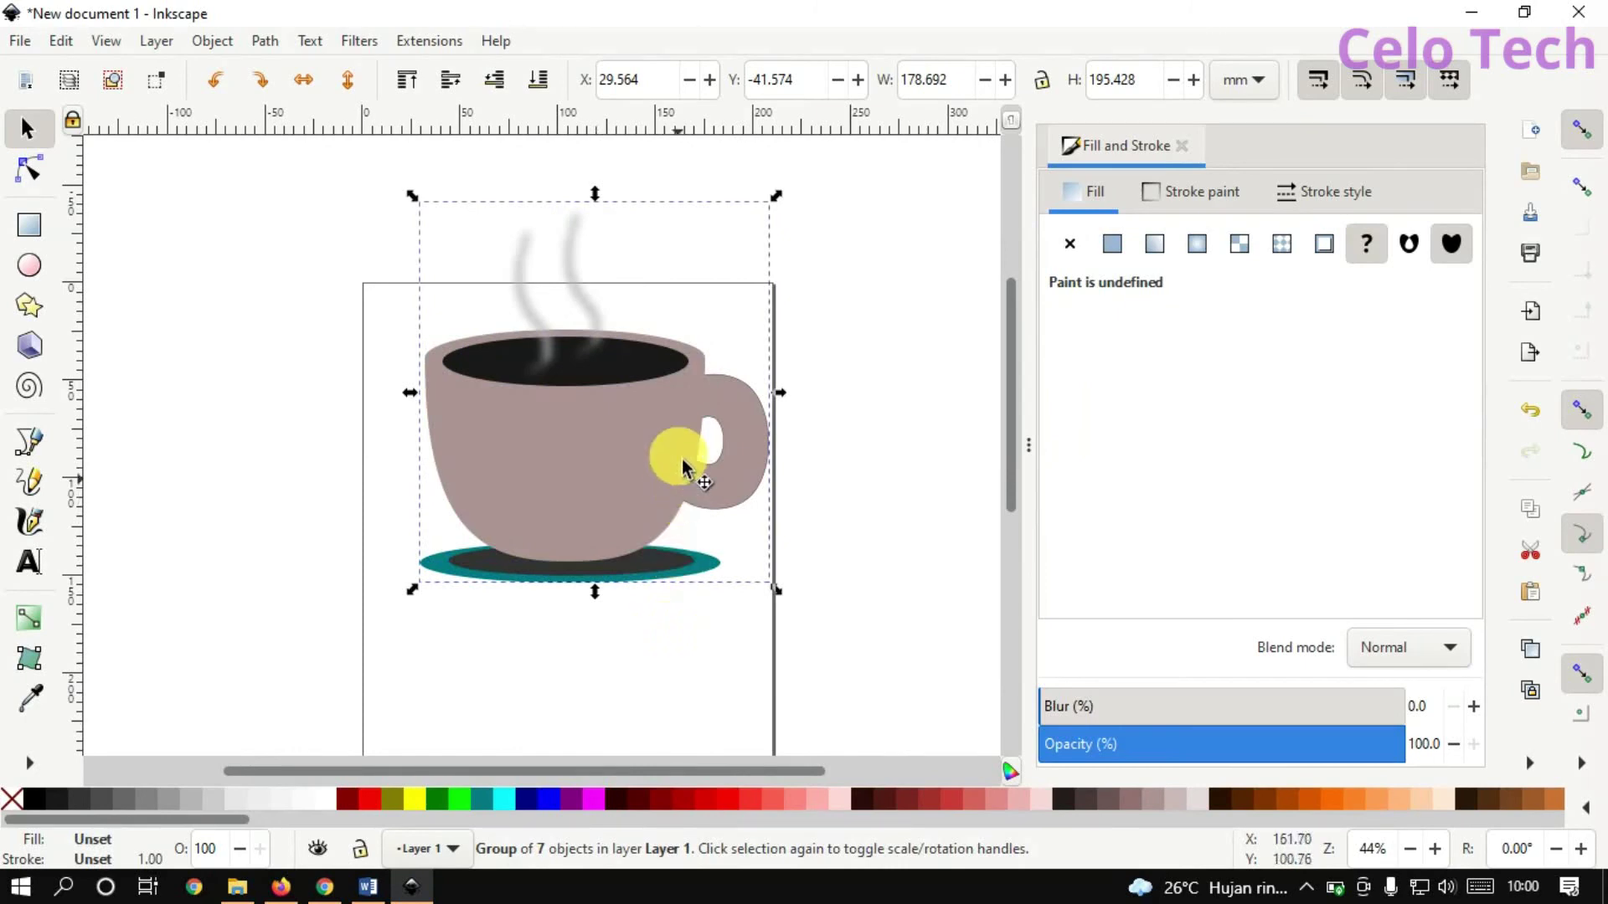
pyautogui.moveTo(775, 209); pyautogui.dragTo(675, 299)
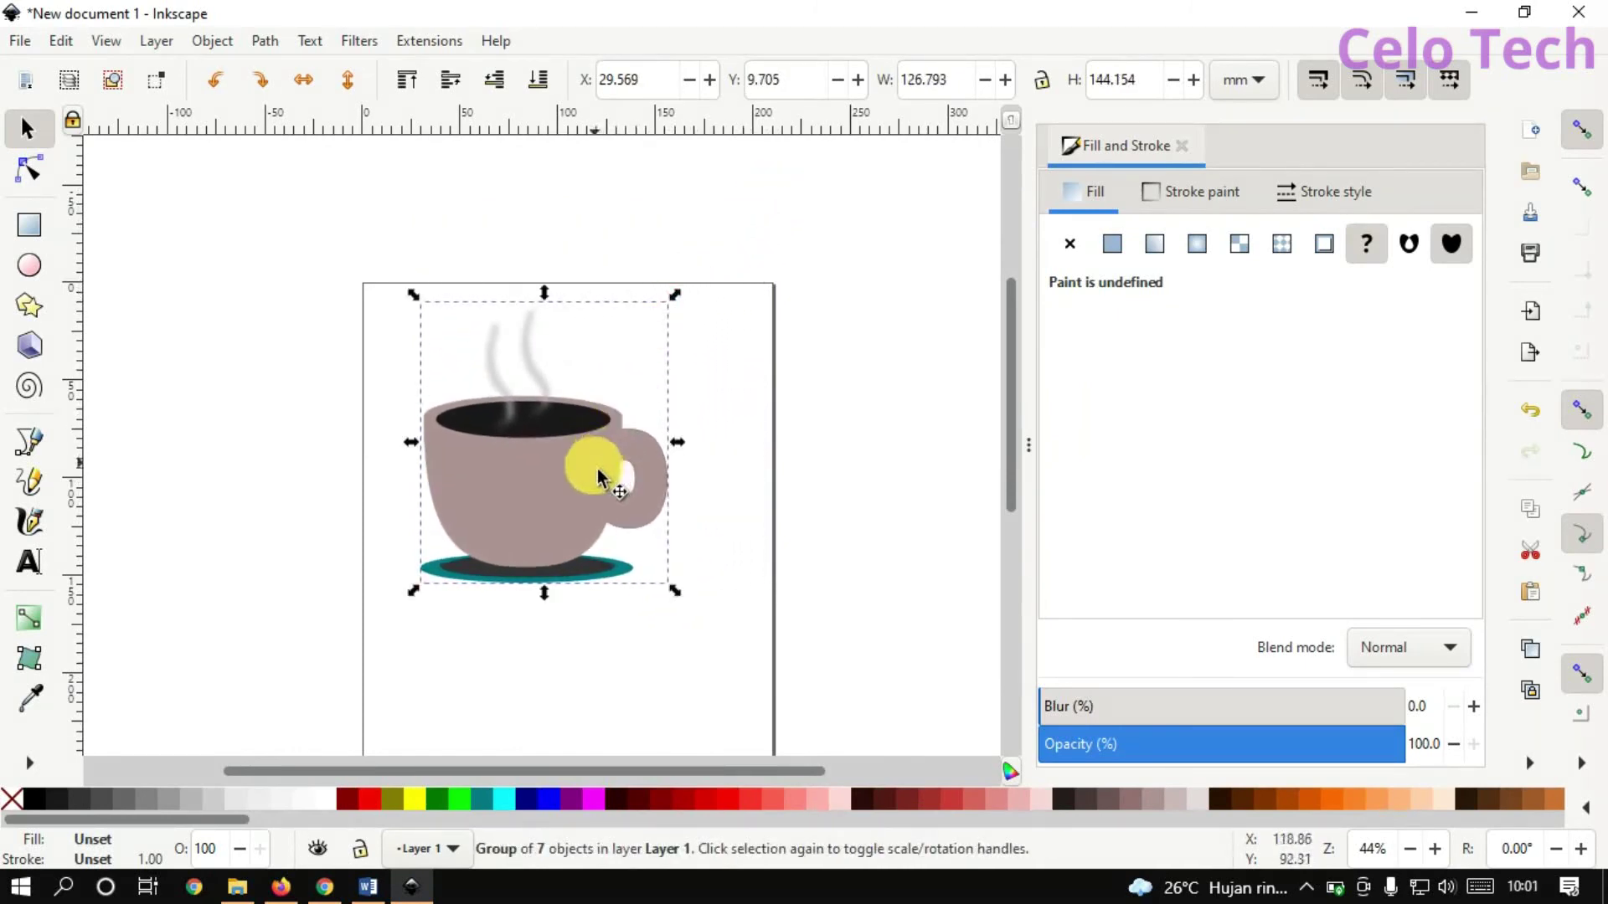
pyautogui.moveTo(603, 479)
pyautogui.mouseDown()
pyautogui.moveTo(630, 519)
pyautogui.moveTo(639, 502)
pyautogui.mouseUp()
pyautogui.click(847, 510)
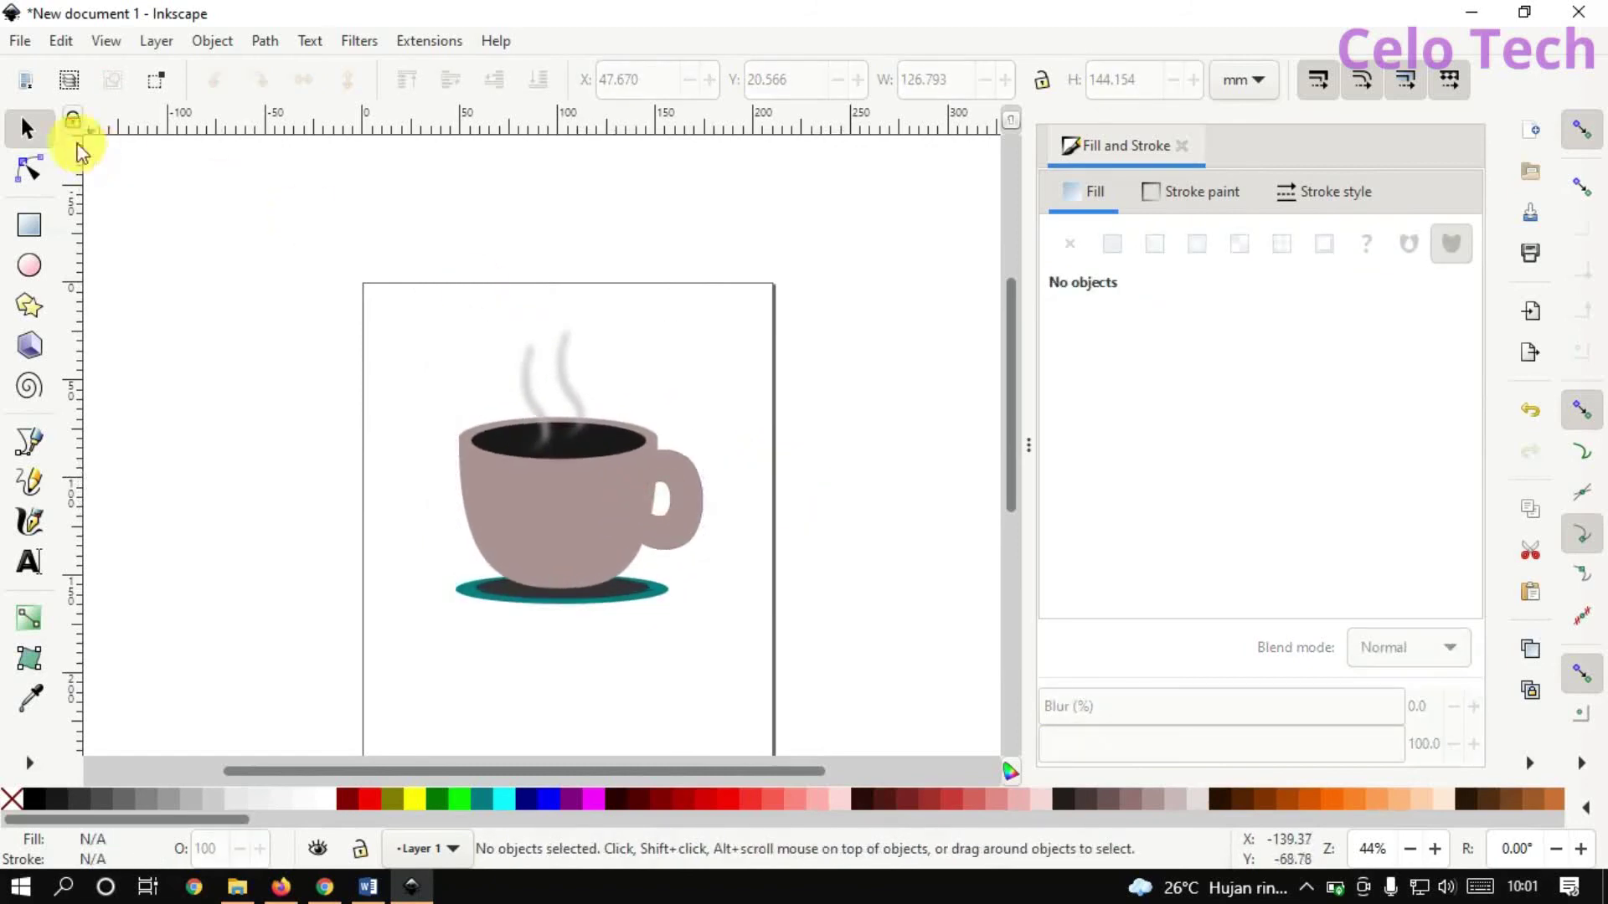
pyautogui.click(20, 41)
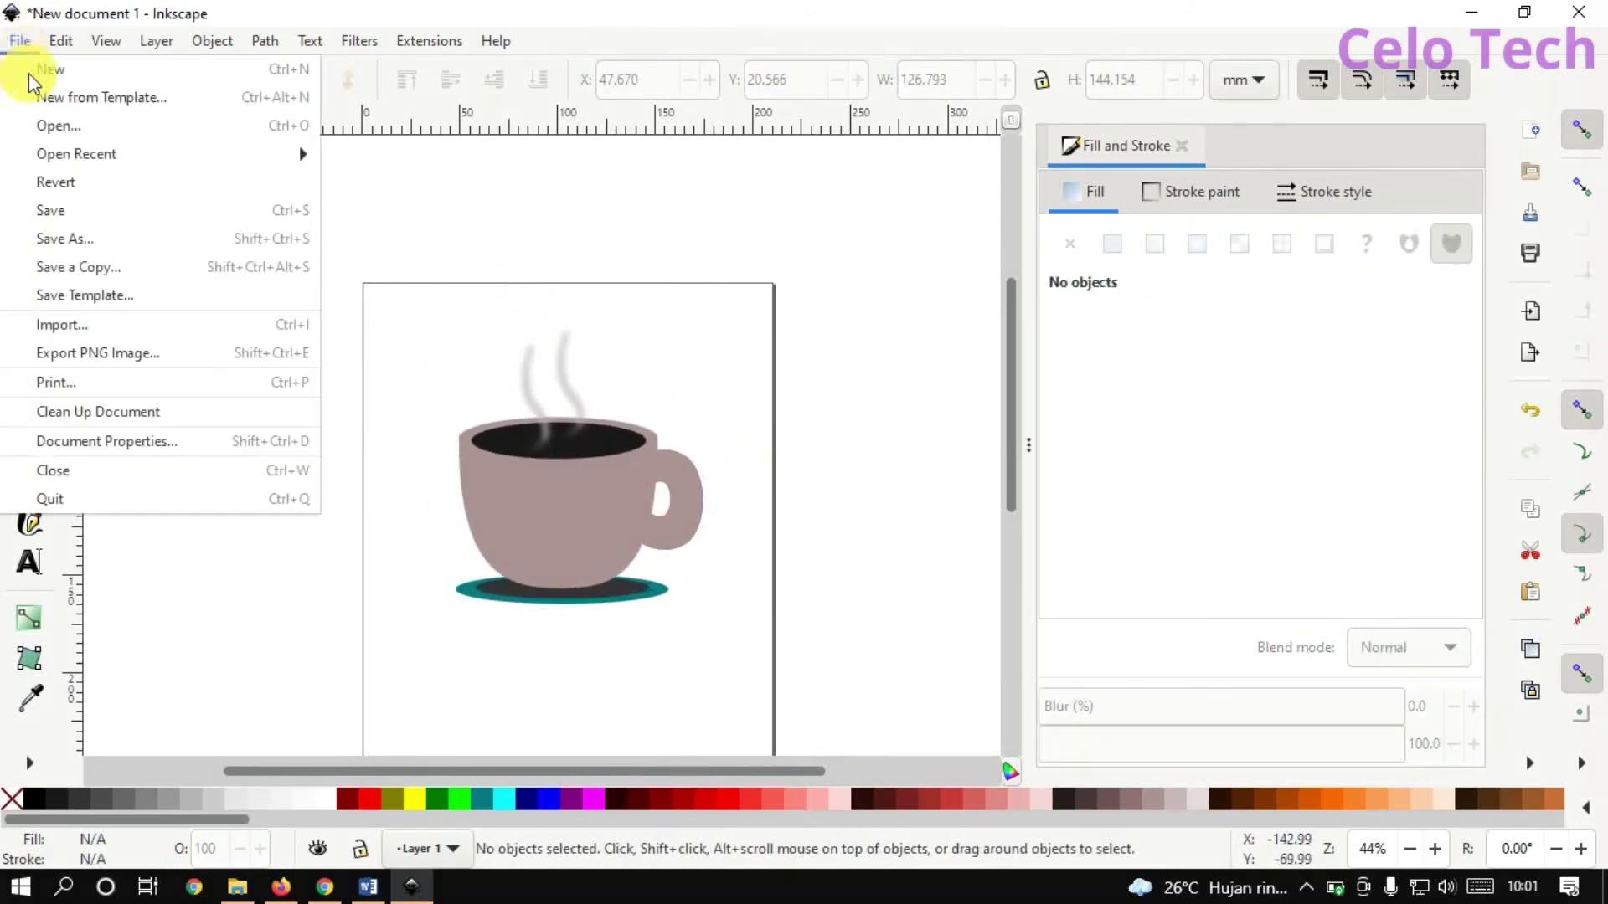
pyautogui.click(60, 239)
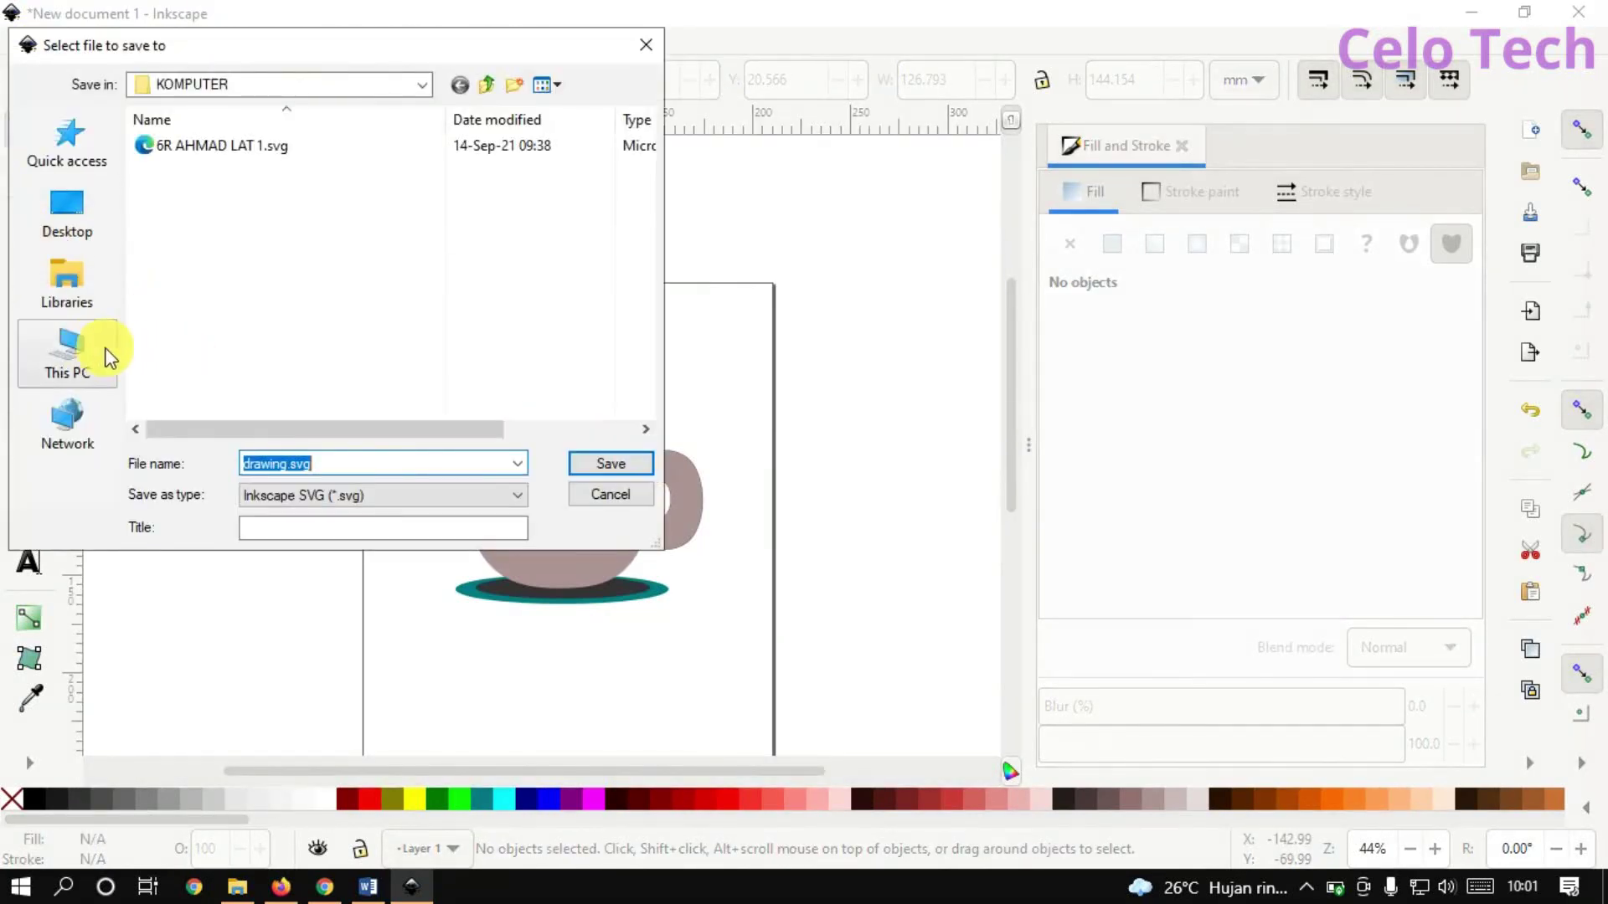
pyautogui.click(92, 356)
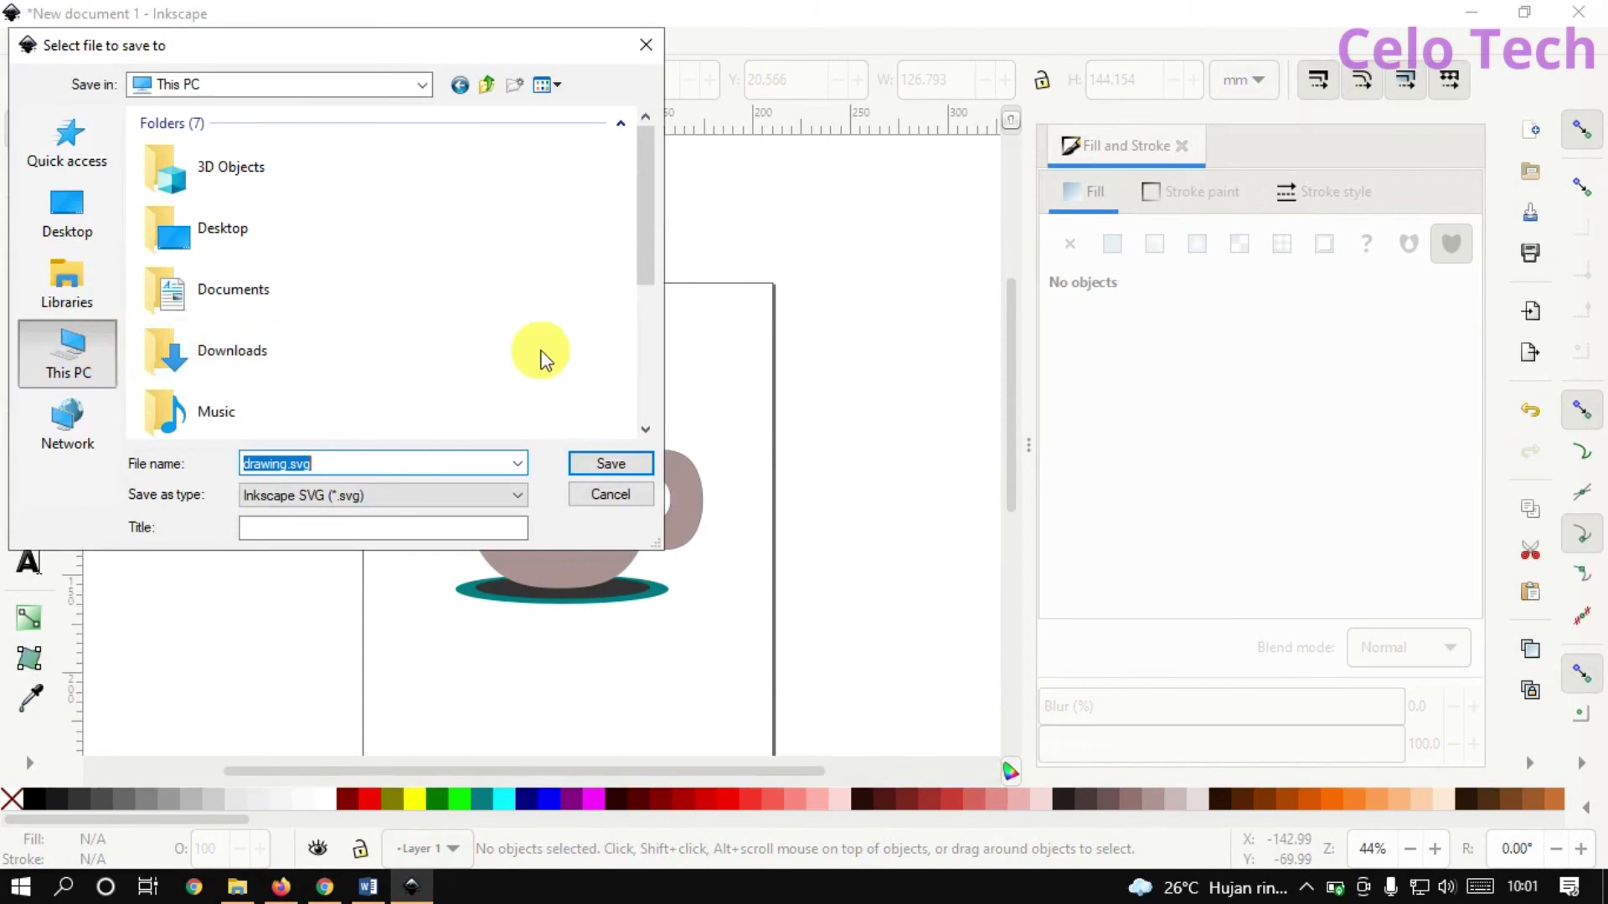
pyautogui.click(650, 328)
pyautogui.doubleClick(303, 410)
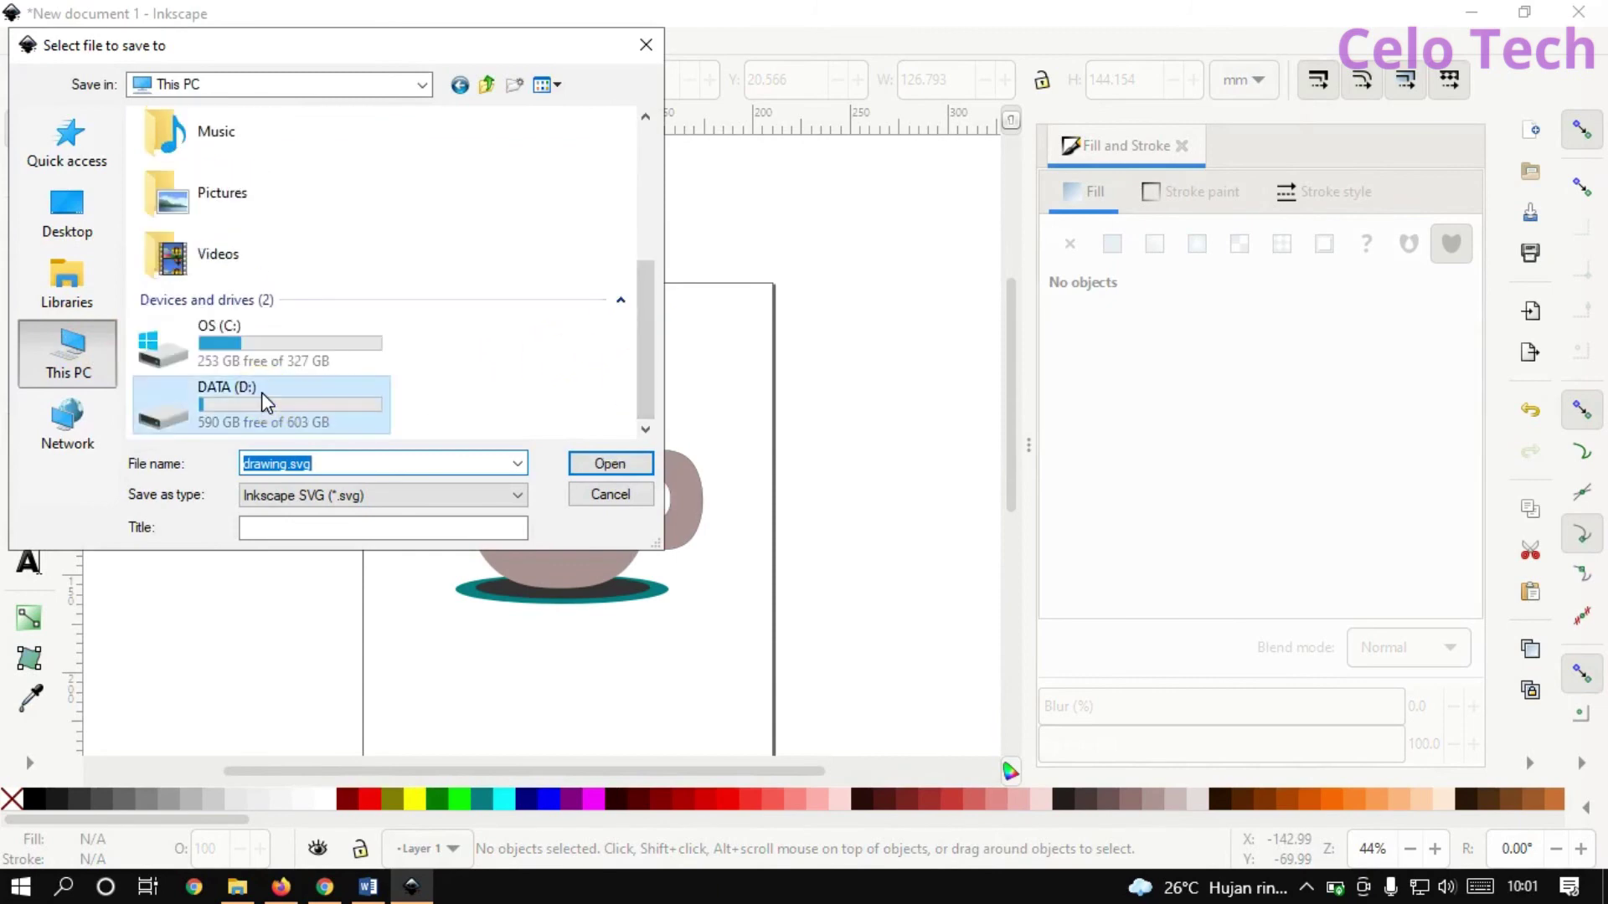
pyautogui.doubleClick(211, 283)
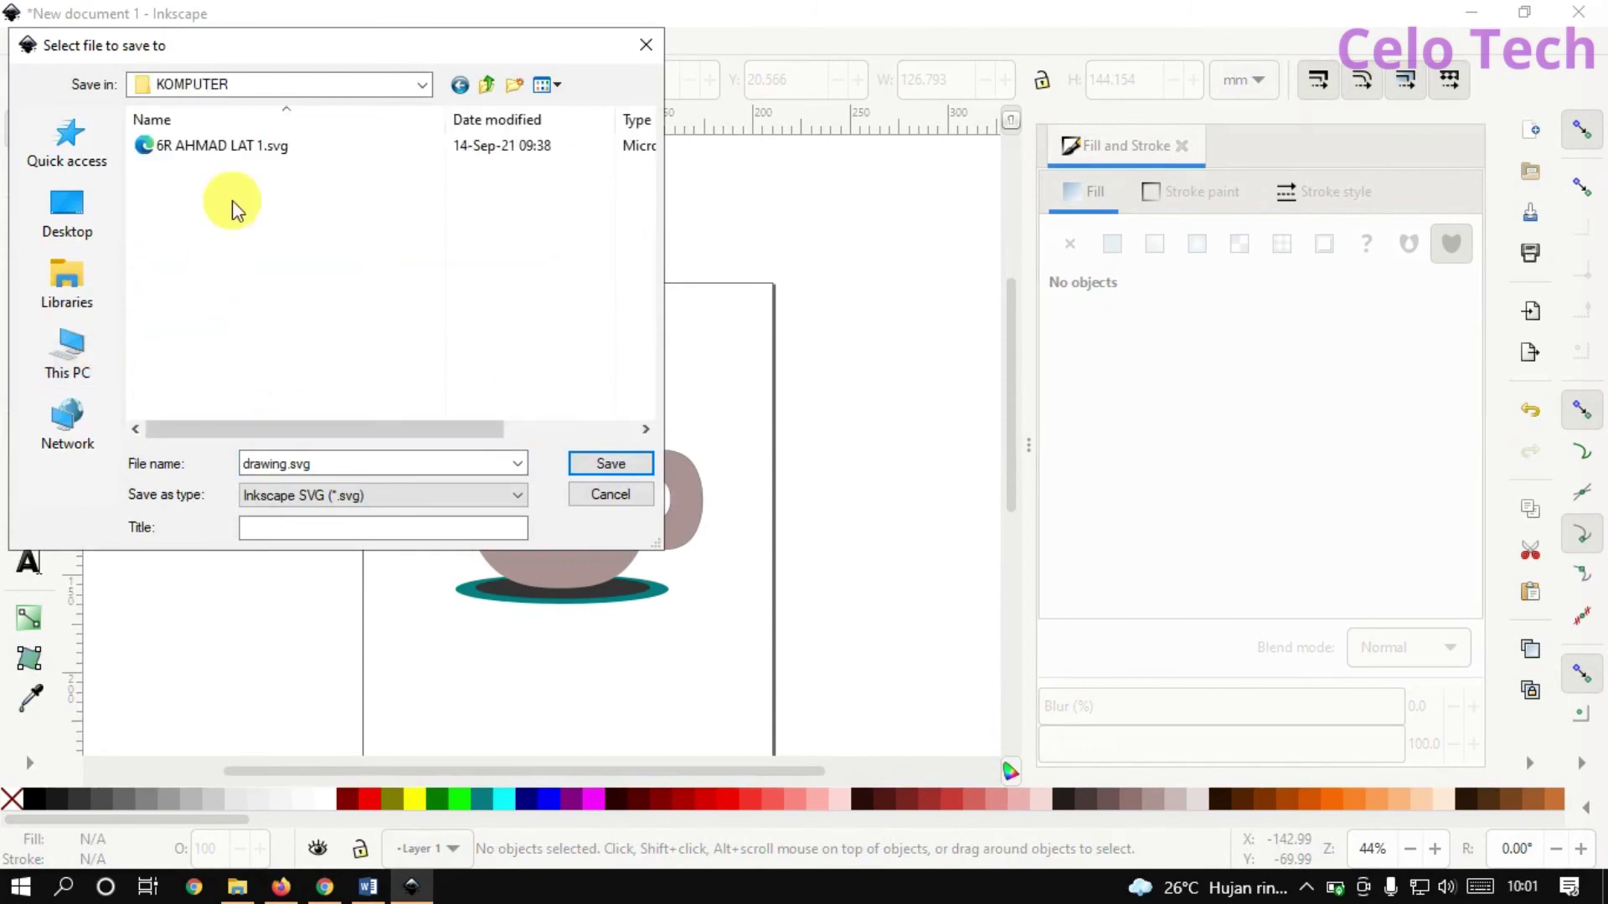
pyautogui.click(223, 144)
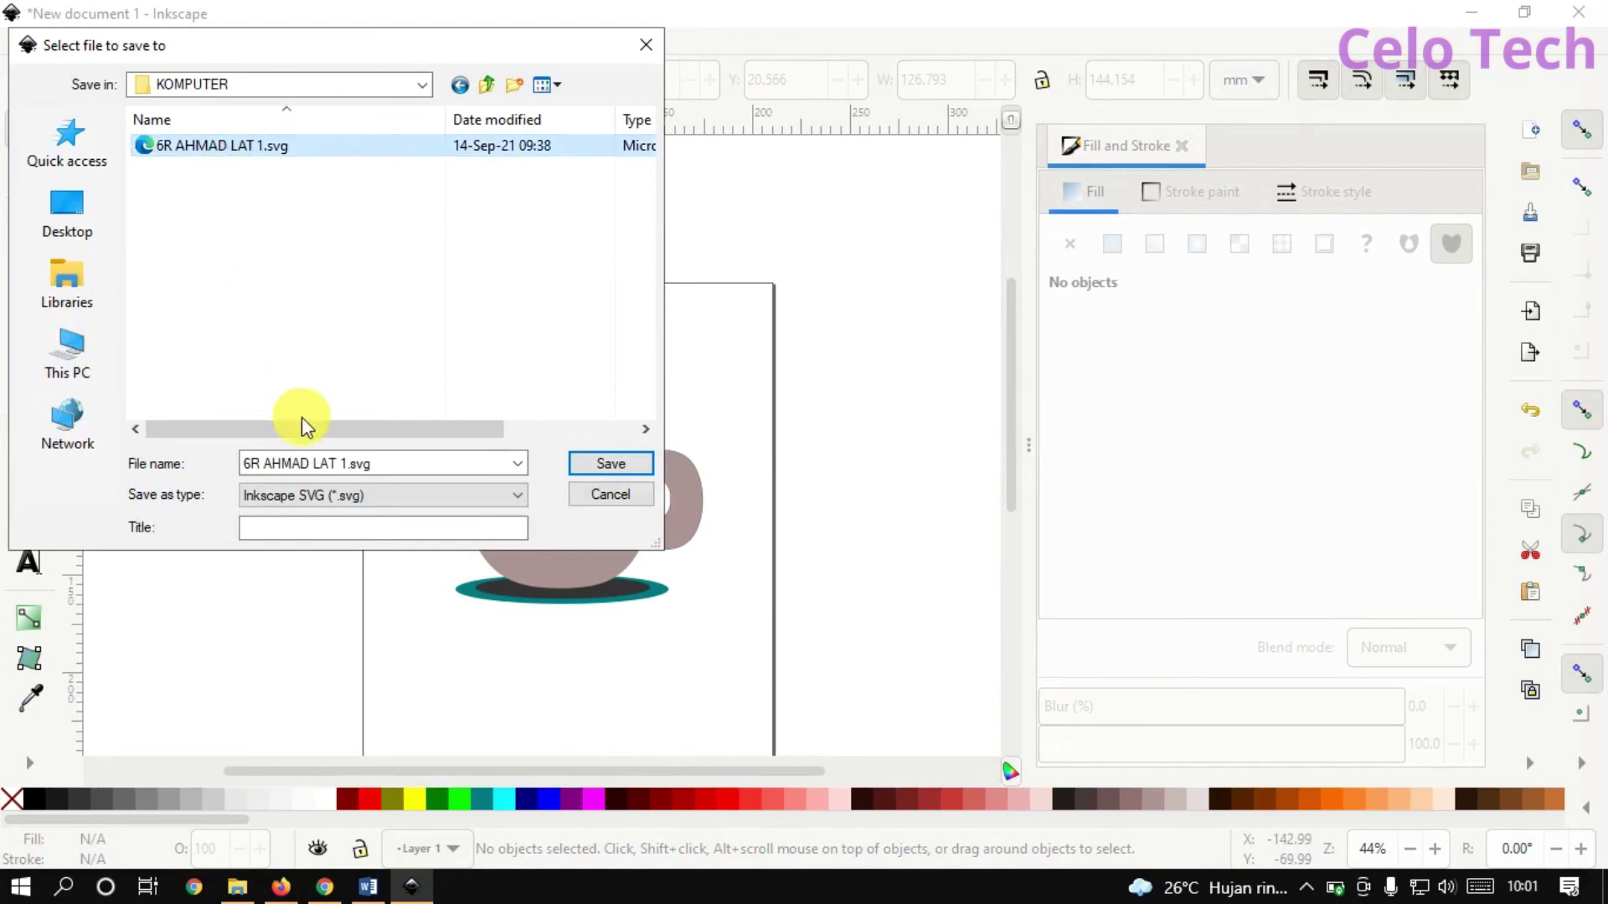
pyautogui.click(279, 465)
pyautogui.click(278, 467)
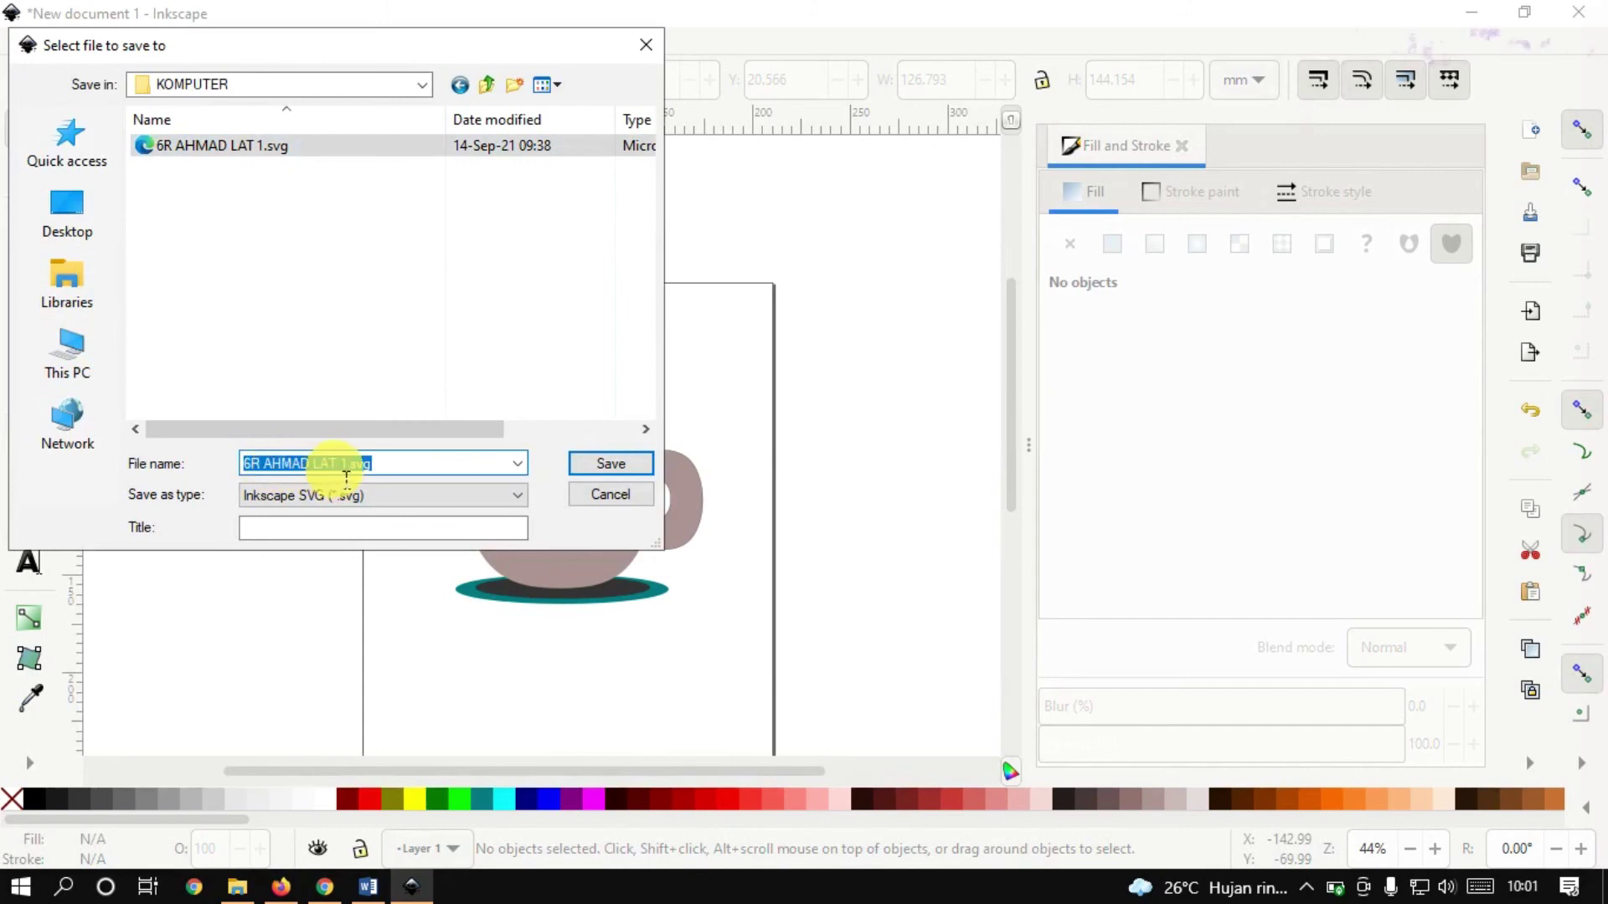
pyautogui.click(602, 474)
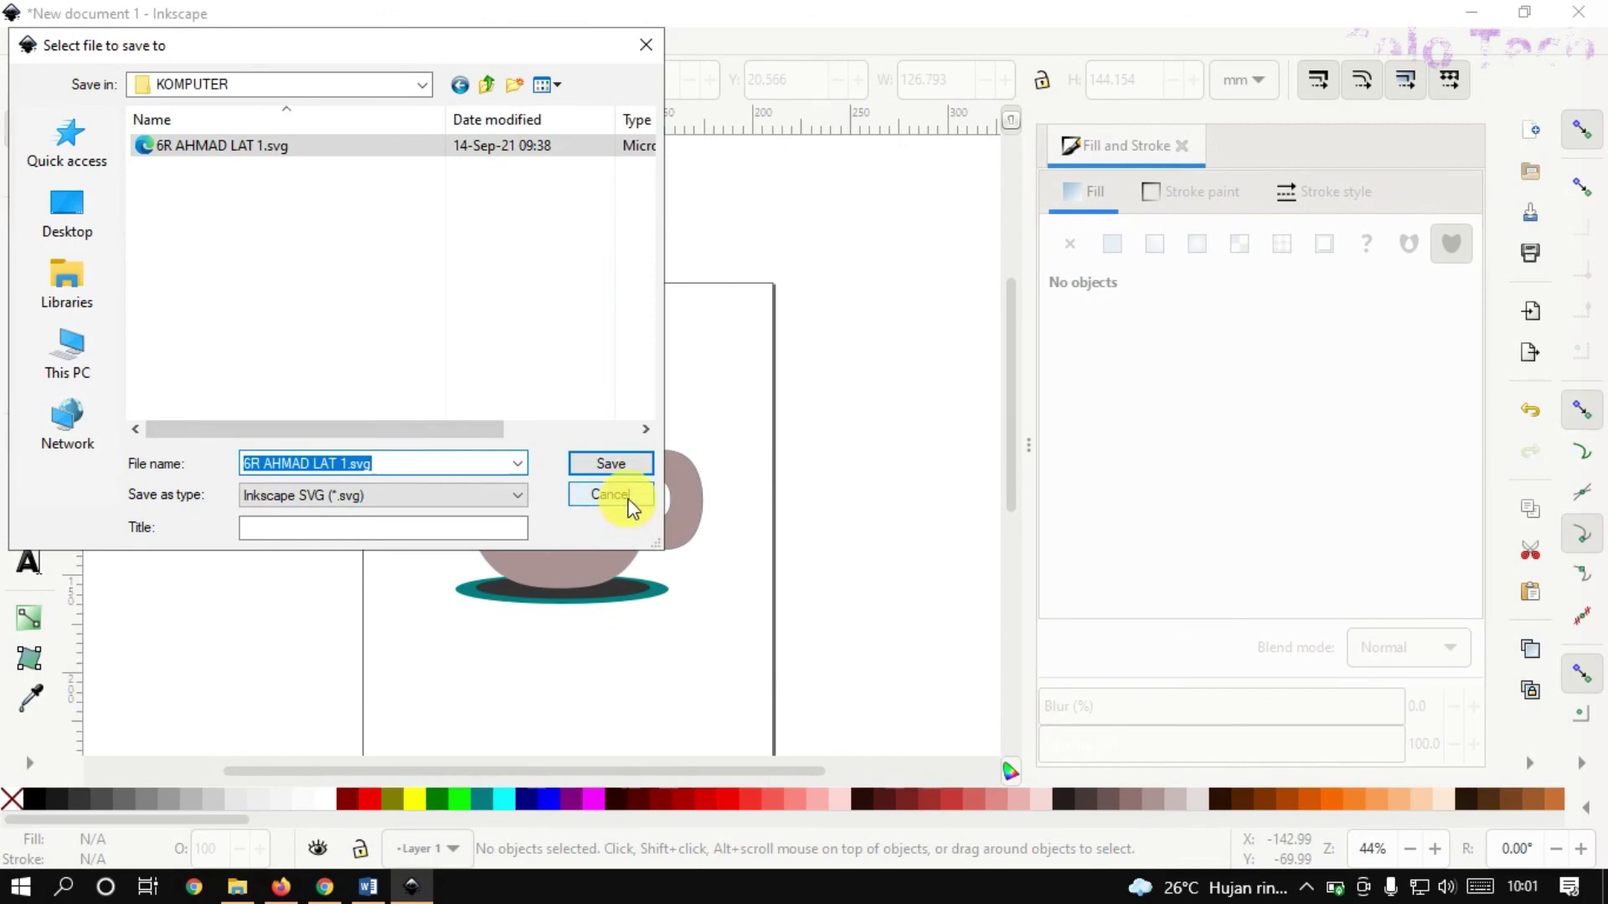
pyautogui.click(624, 497)
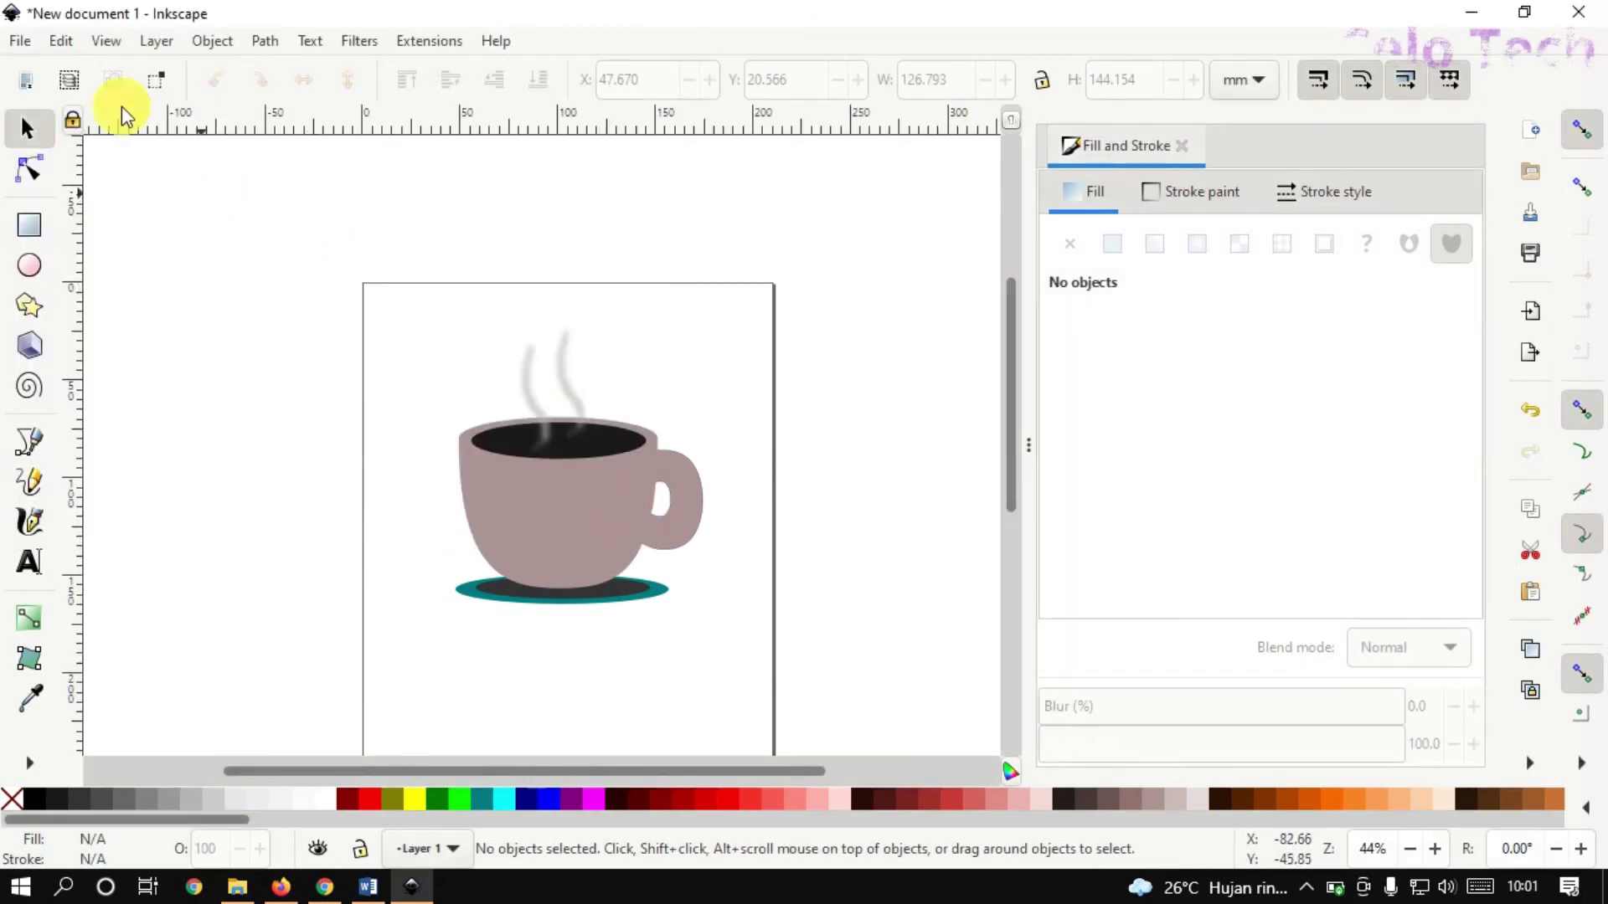
pyautogui.click(23, 46)
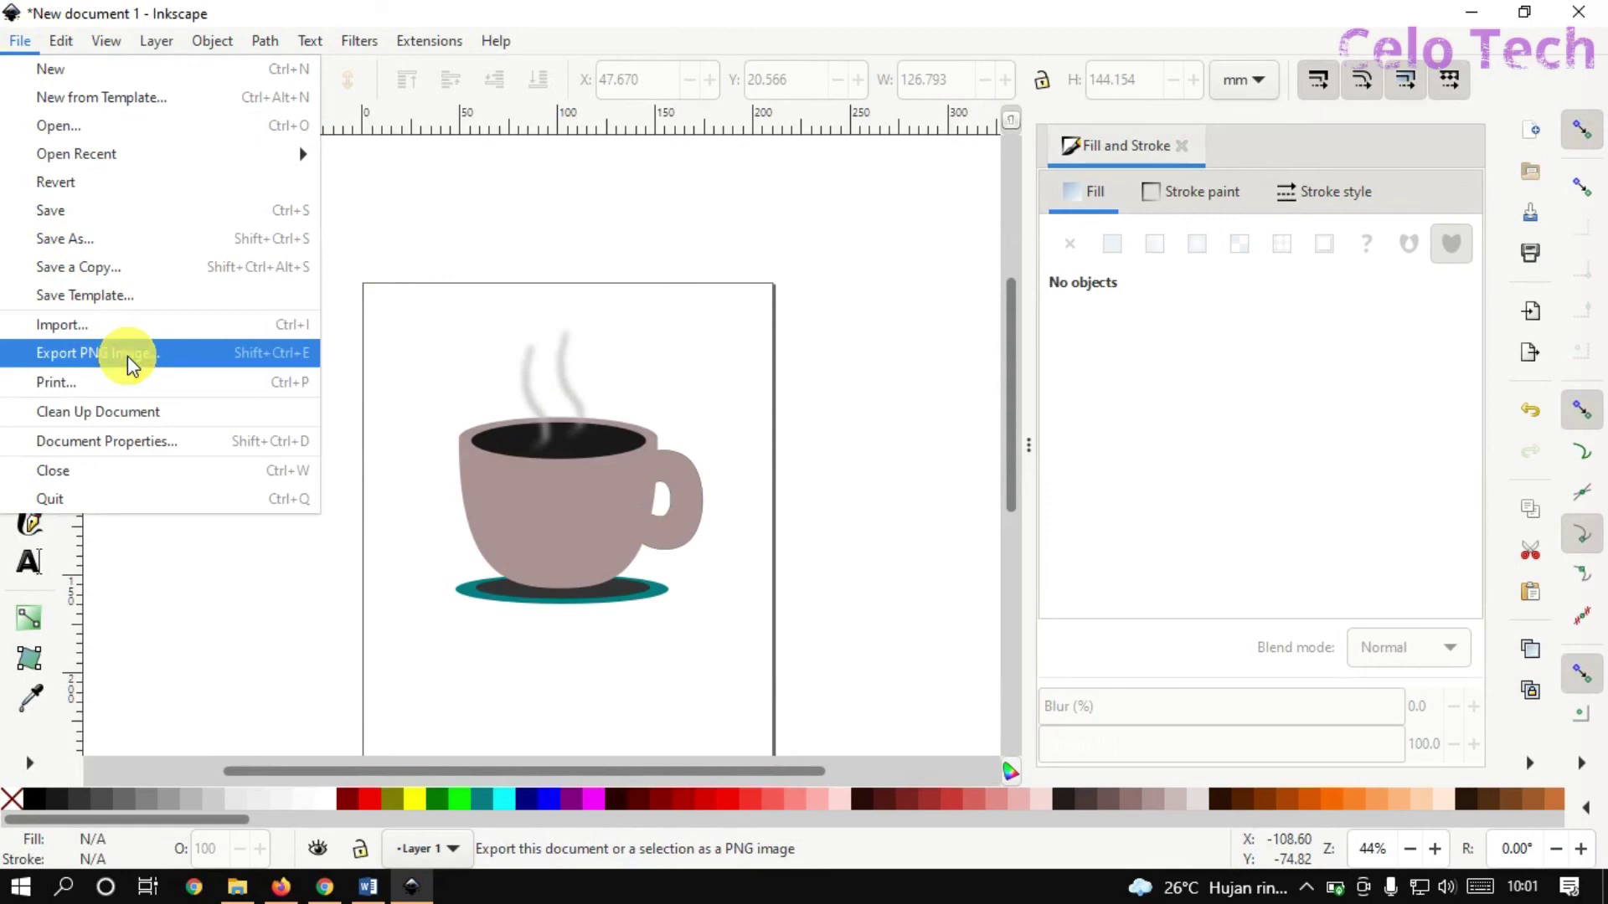
# Set up PNG export of the full page at 794 × 1123 px, 96 dpi, selecting the filename text.
pyautogui.click(127, 355)
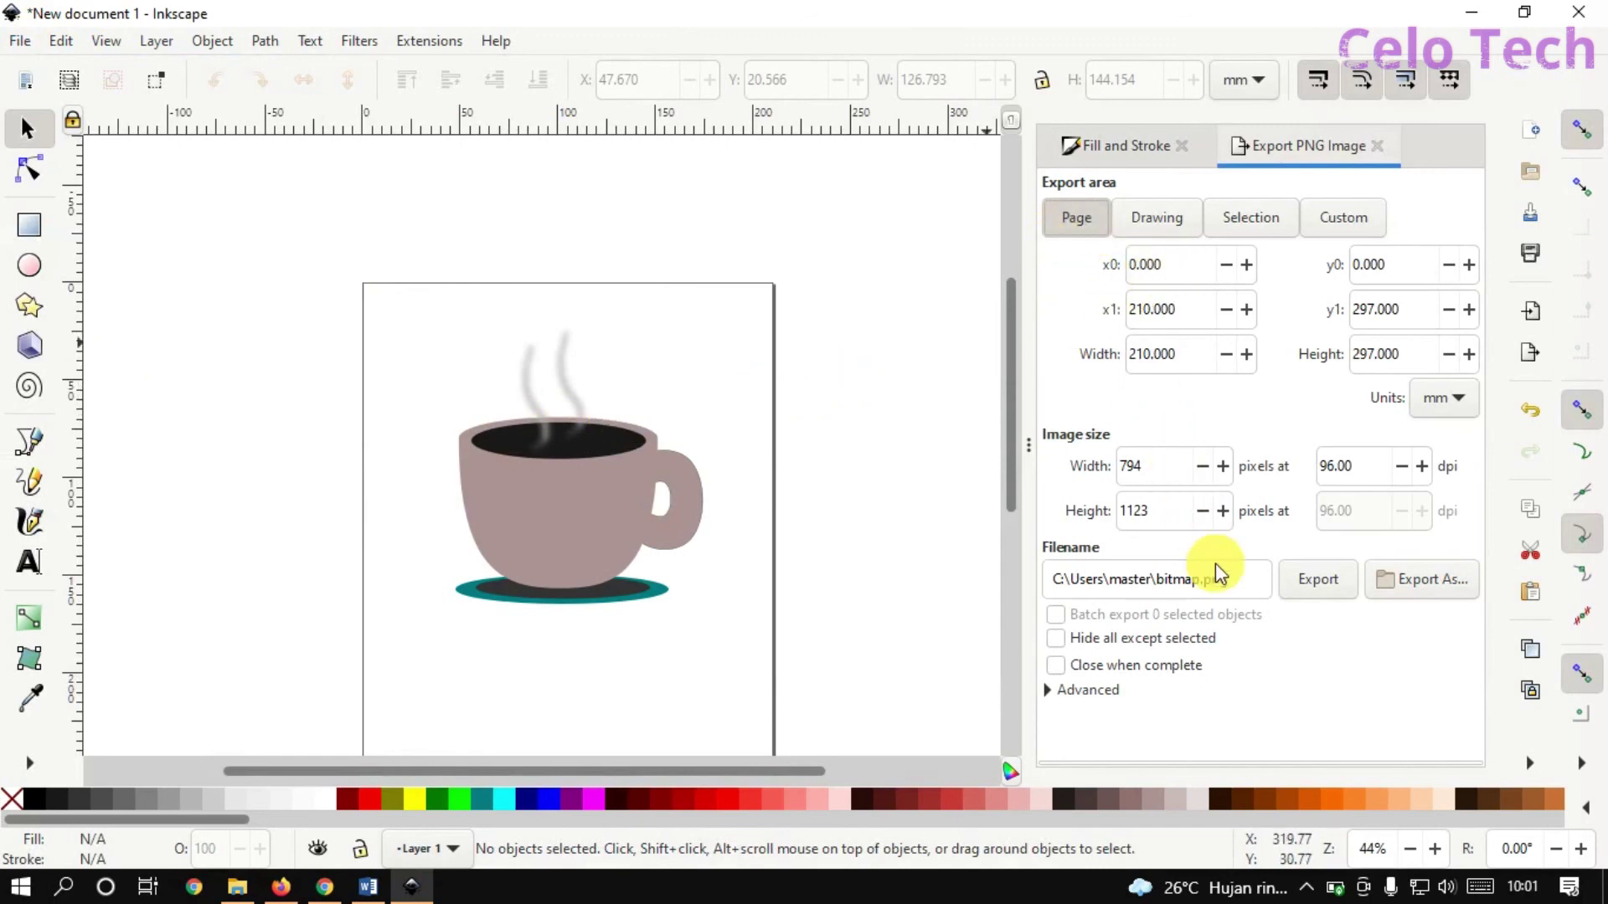
pyautogui.click(1075, 581)
pyautogui.moveTo(1075, 581); pyautogui.dragTo(1263, 582)
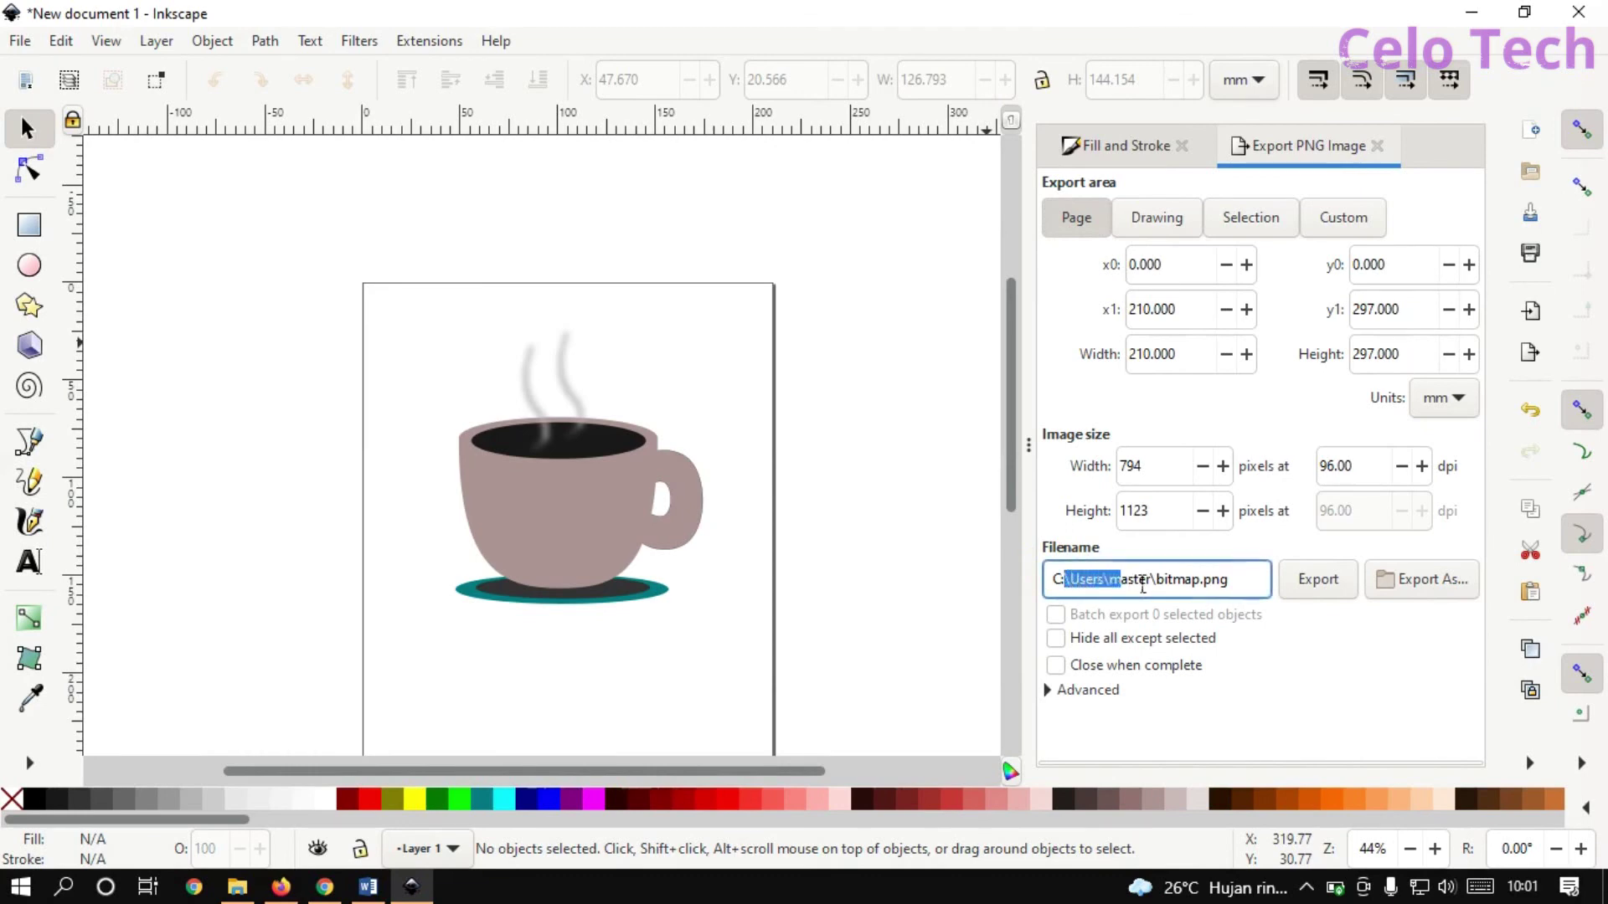
pyautogui.click(1262, 584)
pyautogui.moveTo(1262, 584); pyautogui.dragTo(1022, 586)
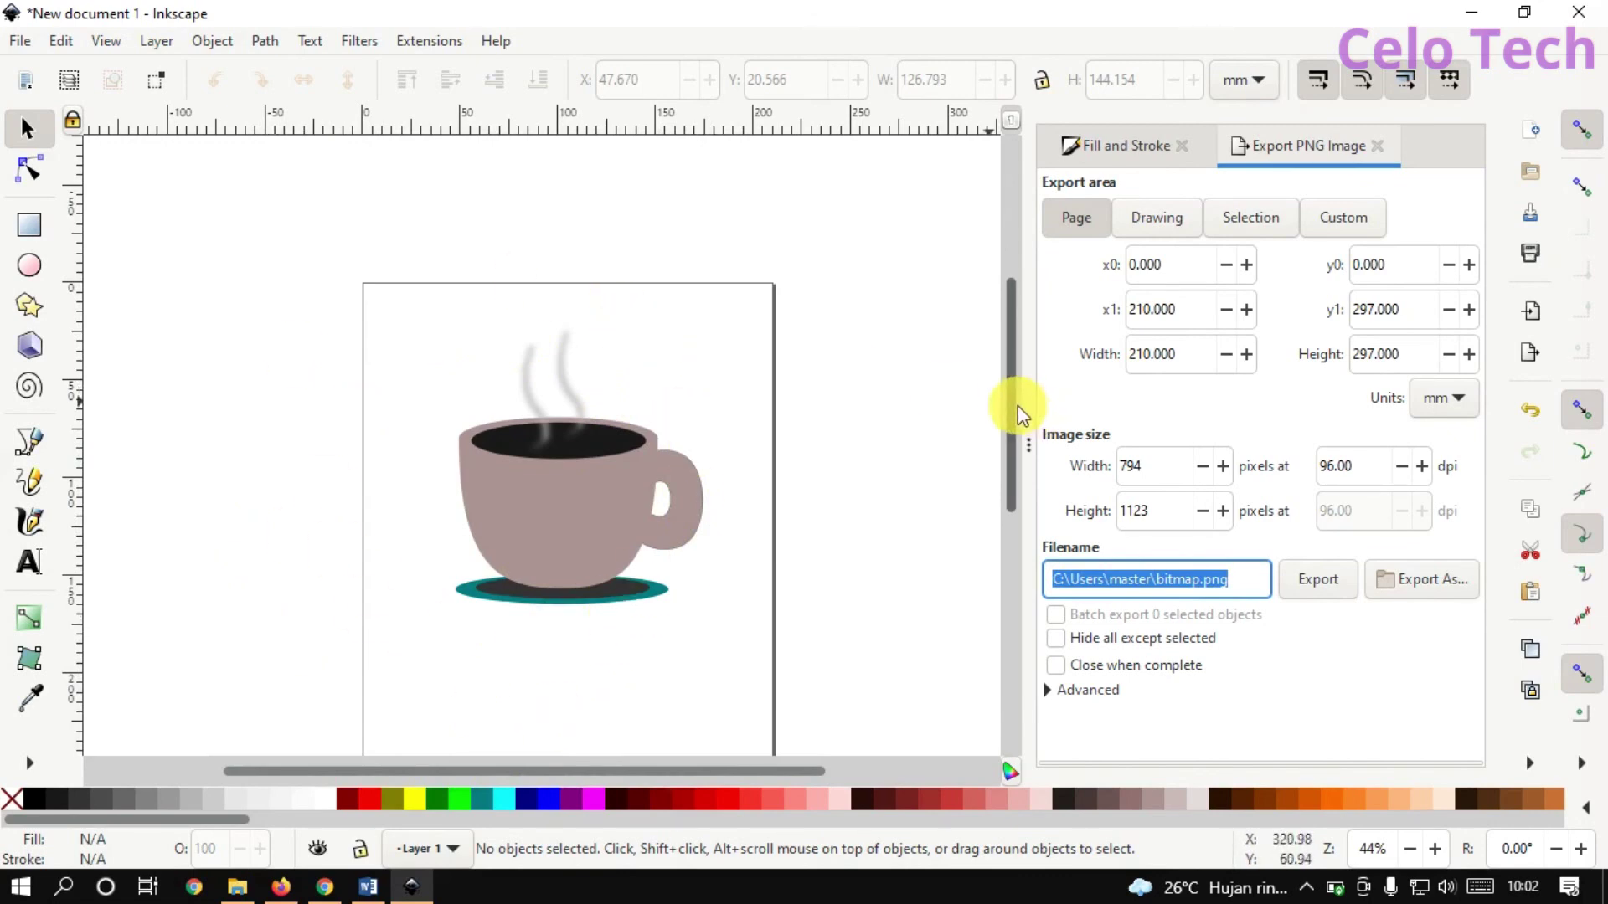
pyautogui.moveTo(1014, 405); pyautogui.dragTo(1018, 448)
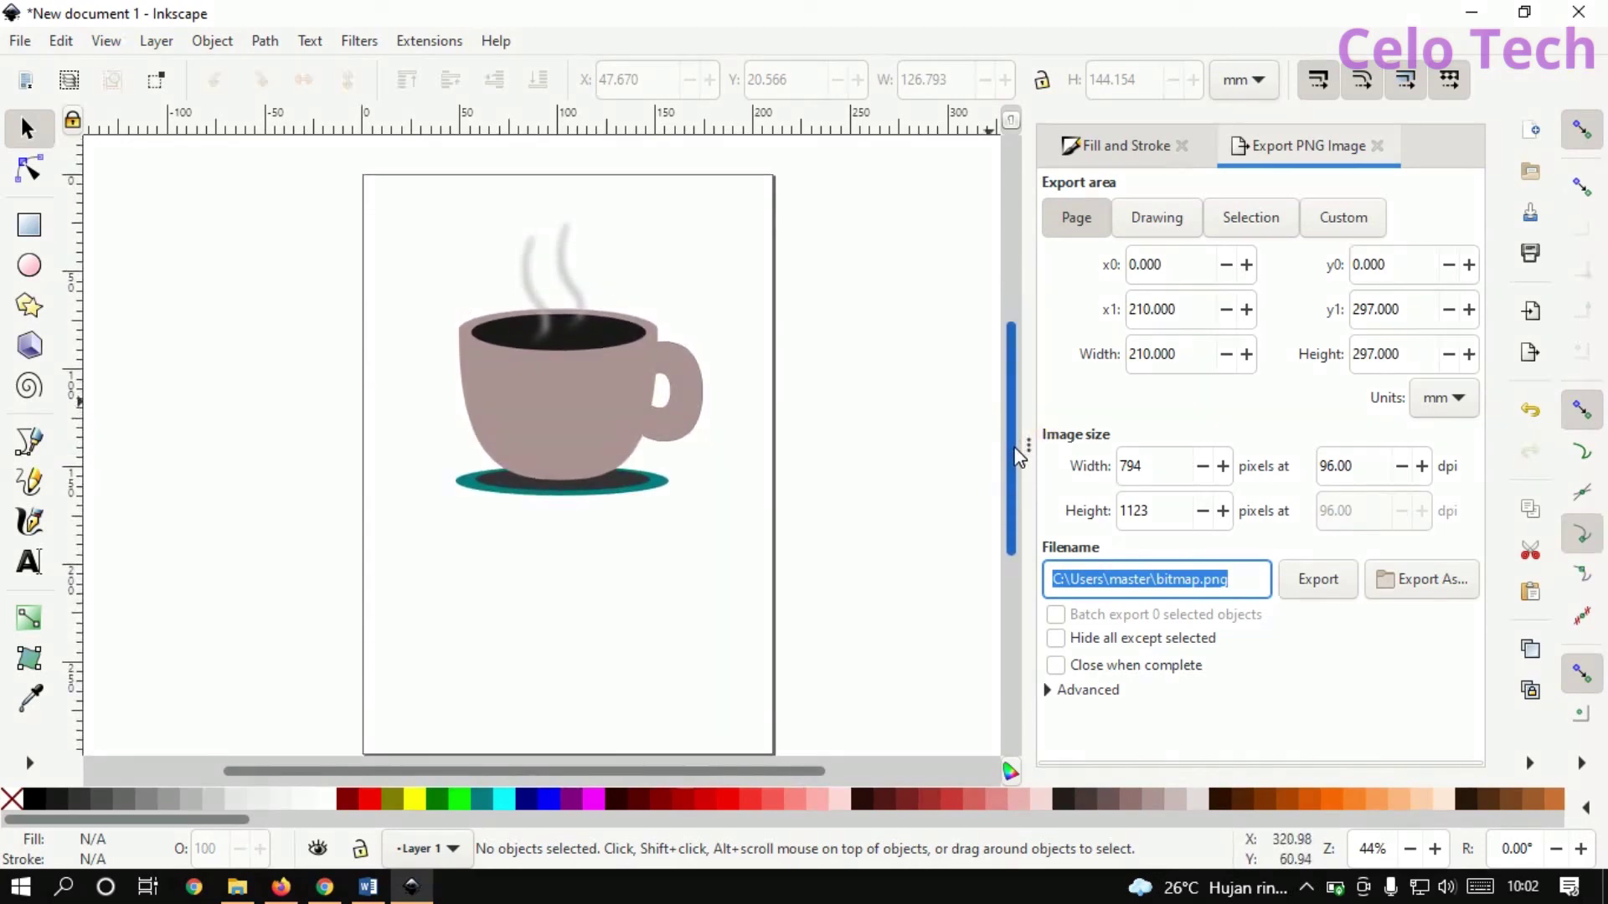